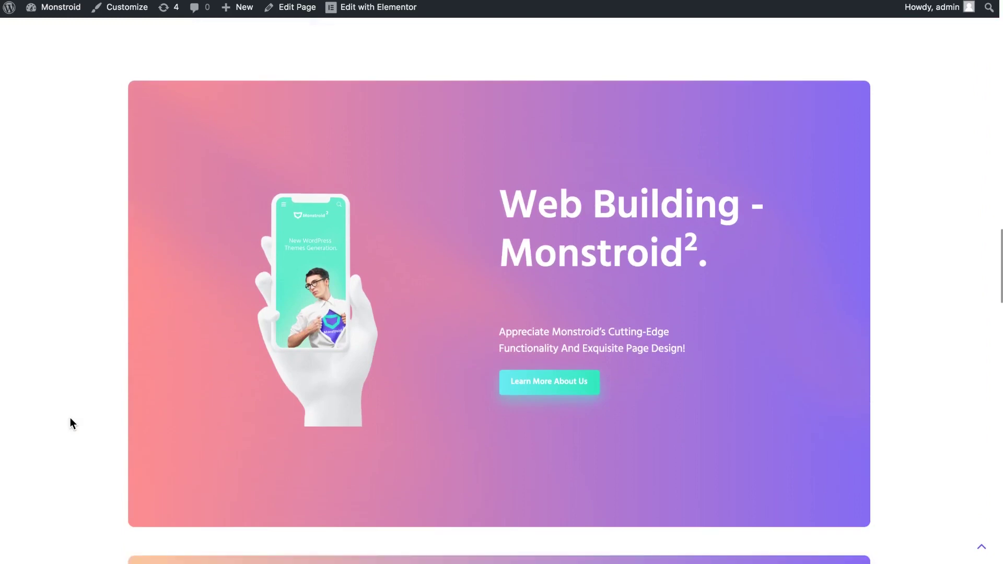
- Examine how the gradient card sections stack over one another on the Monstroid page, on desktop and in the mobile preview
scroll(70, 422, "down", 10)
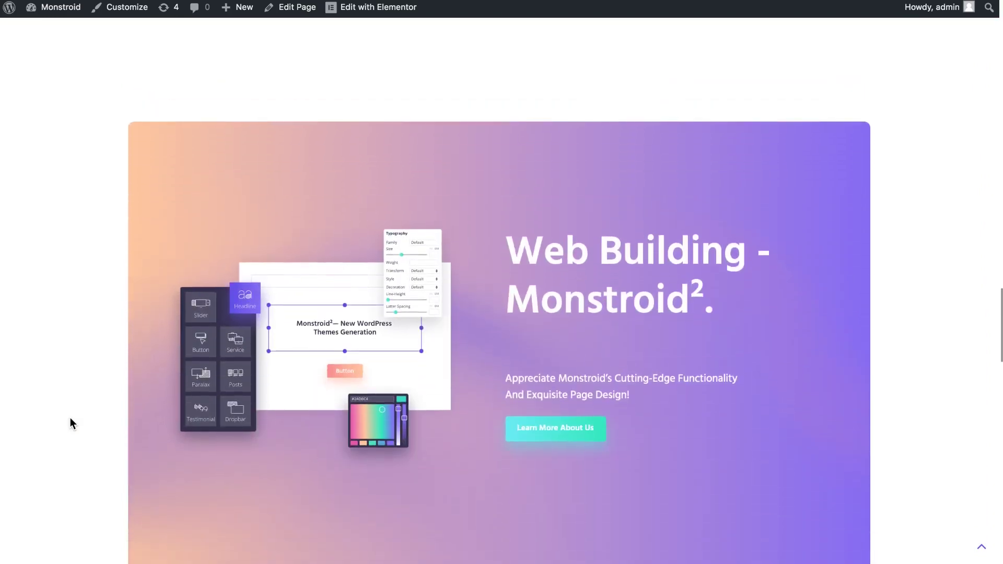
scroll(70, 420, "down", 10)
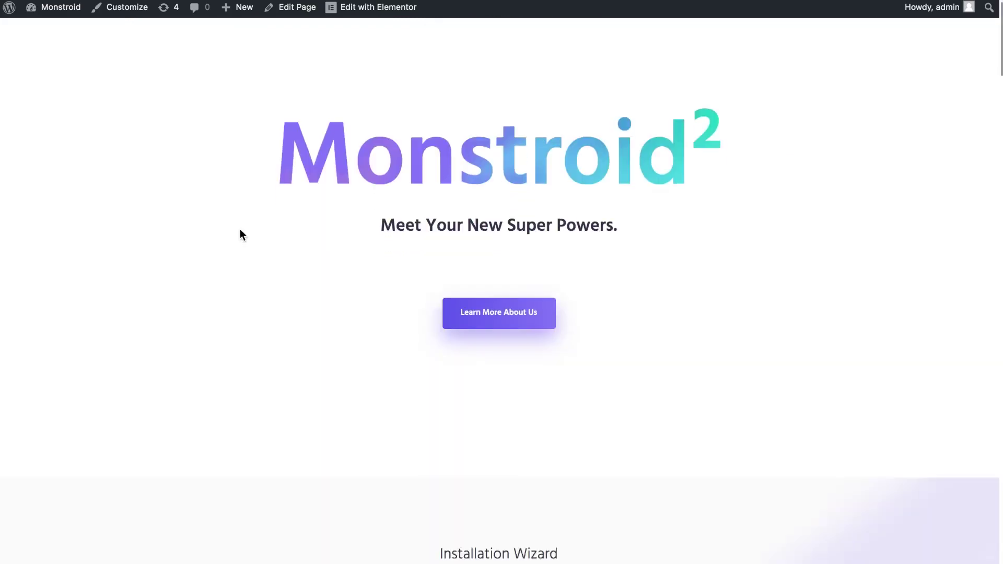
scroll(240, 232, "down", 10)
scroll(239, 231, "down", 10)
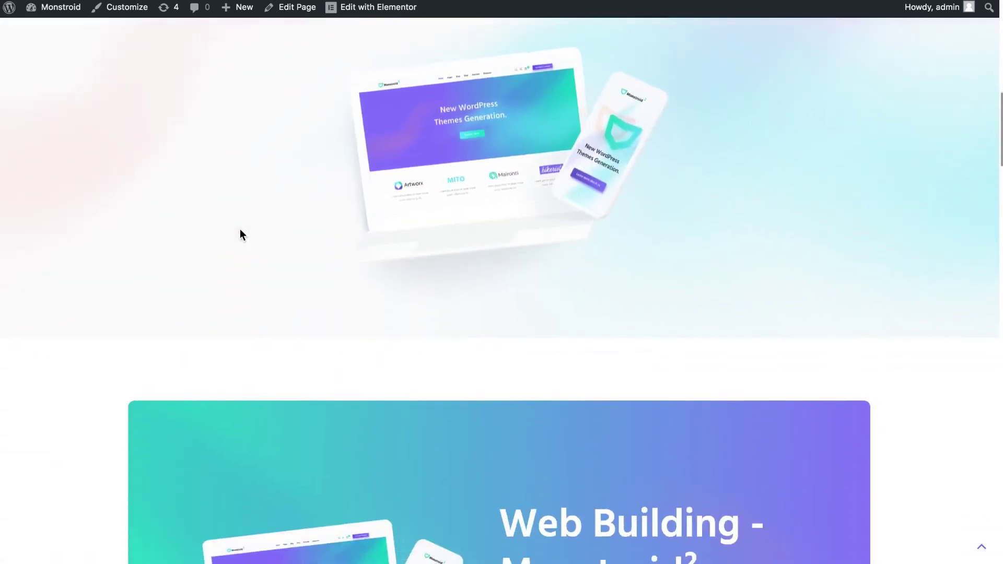
scroll(242, 235, "down", 10)
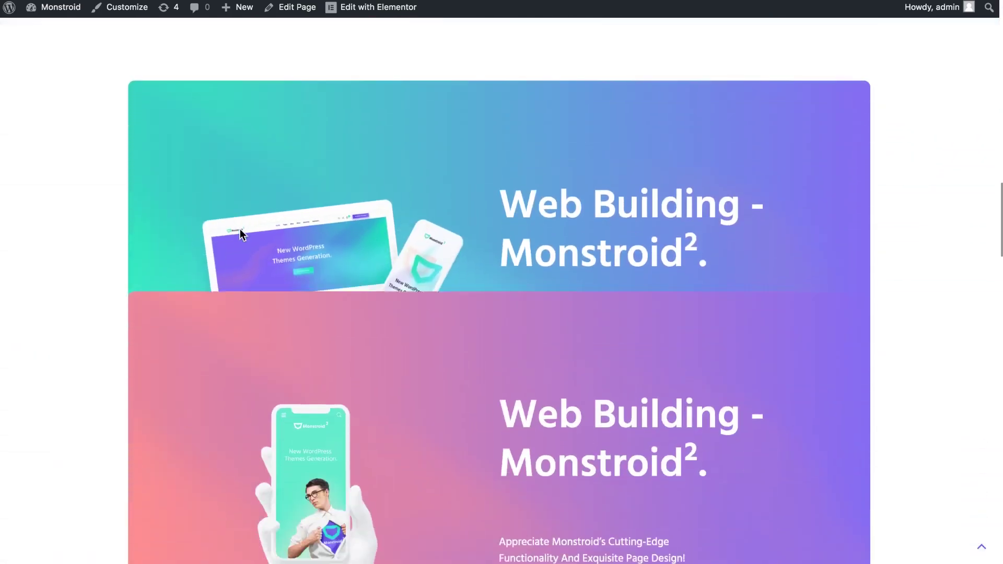
scroll(240, 230, "down", 10)
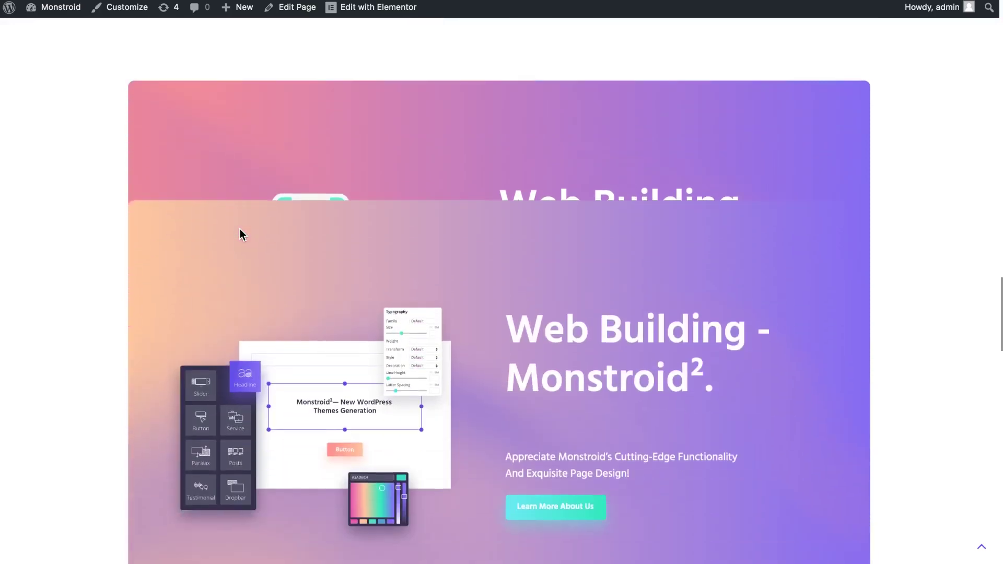
scroll(240, 229, "down", 10)
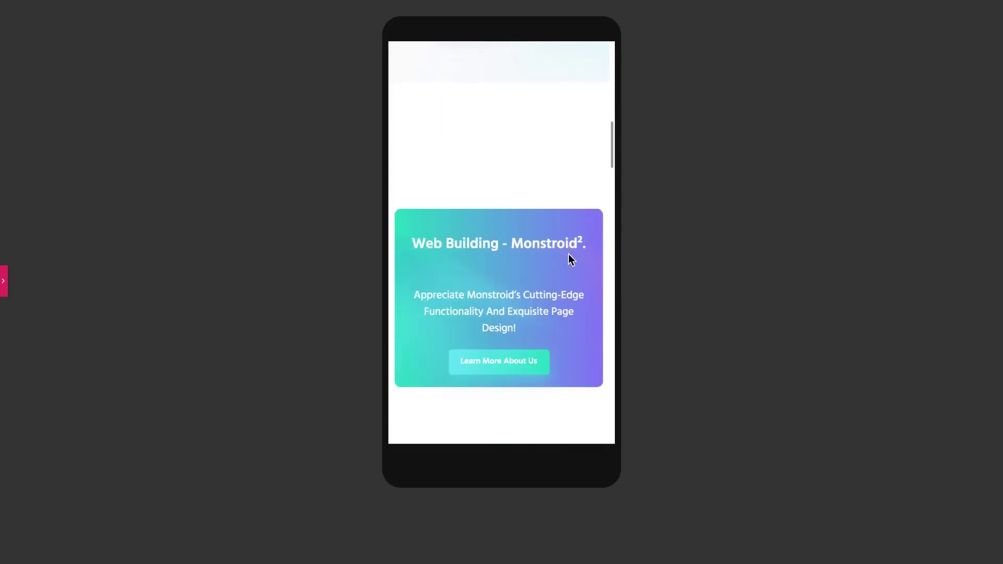
scroll(569, 254, "down", 2)
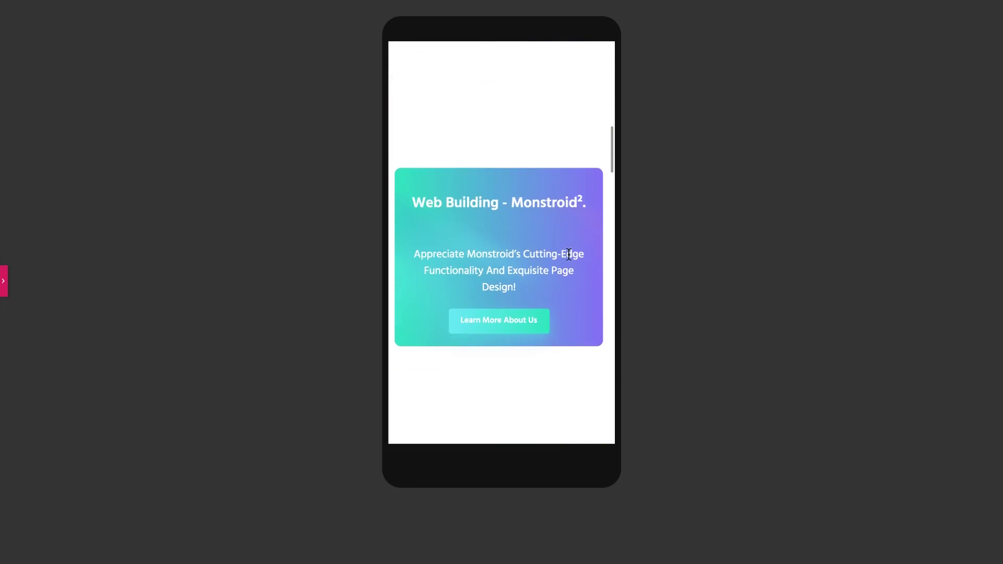
scroll(568, 254, "down", 8)
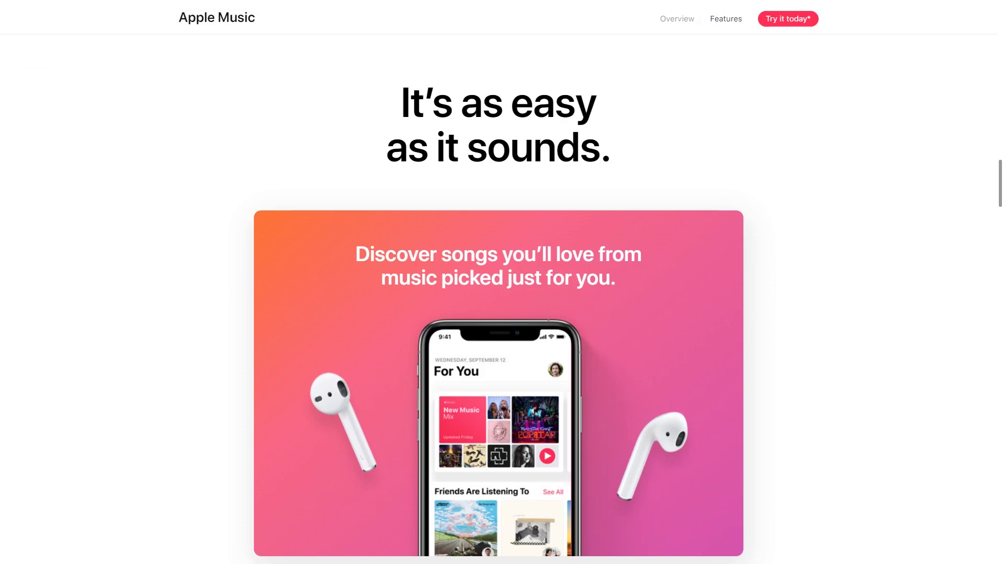
- Examine the stacking feature cards on the Apple Music page, from the song discovery card through the global charts card
scroll(498, 383, "down", 2)
scroll(499, 314, "down", 4)
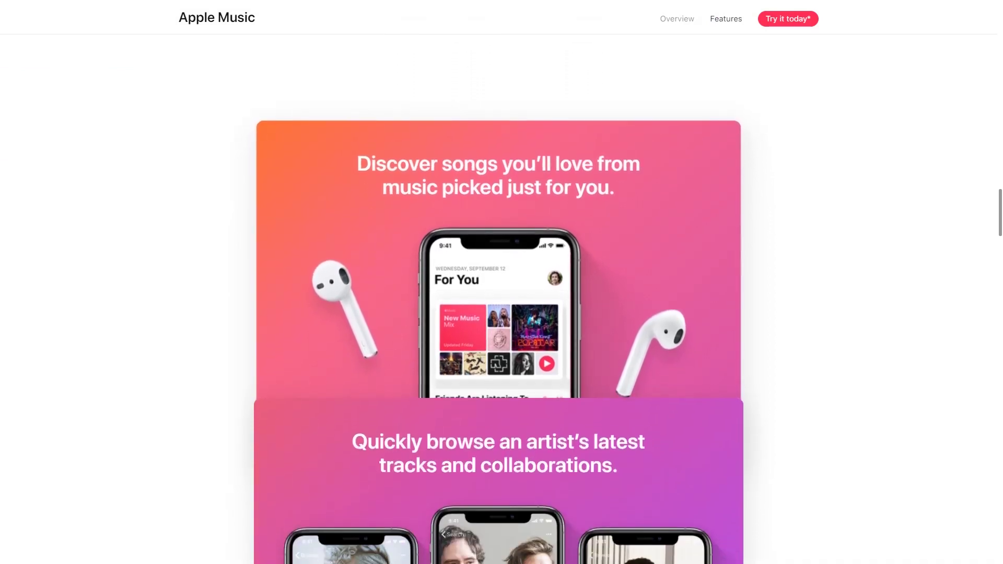
scroll(498, 314, "down", 5)
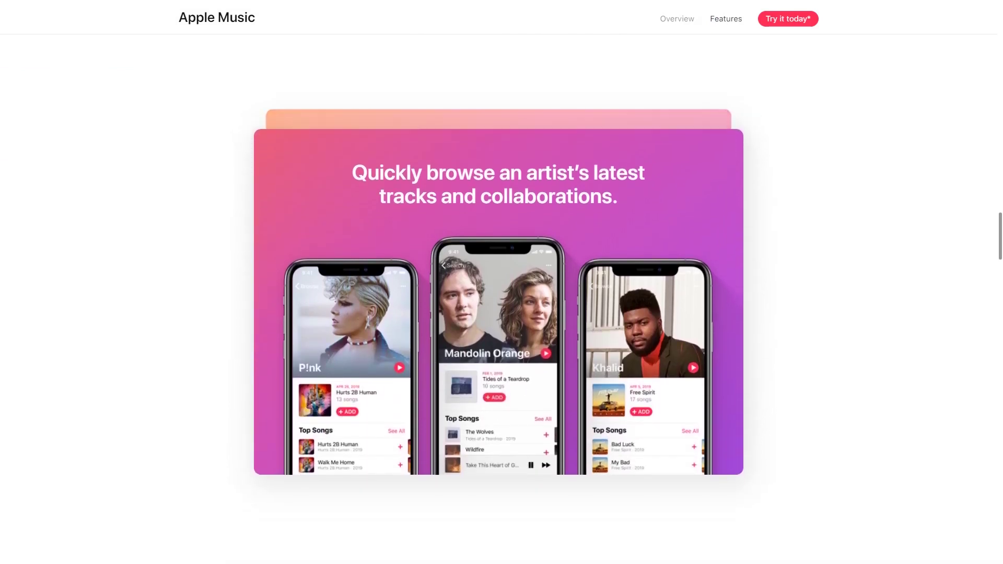
scroll(498, 313, "down", 5)
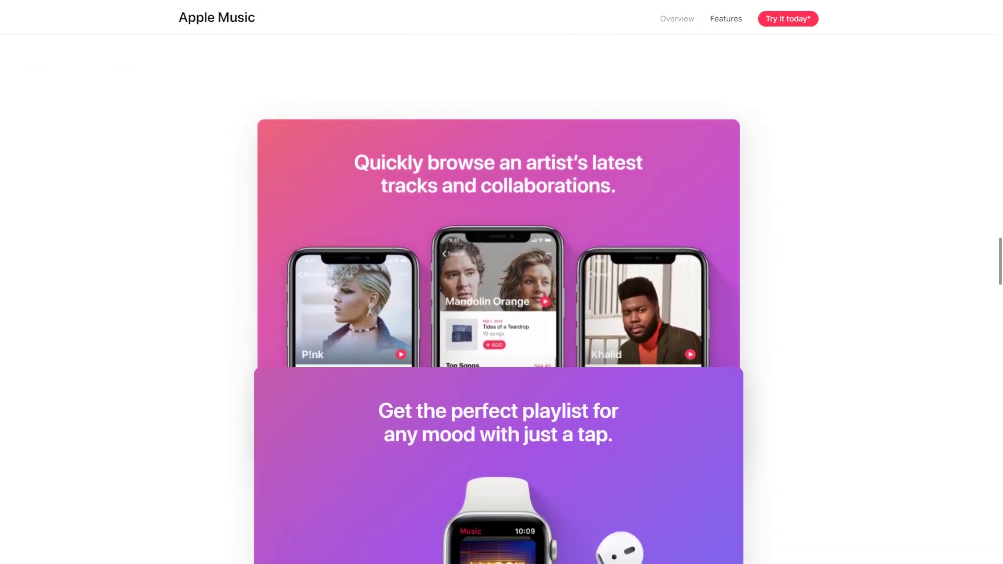
scroll(498, 314, "down", 5)
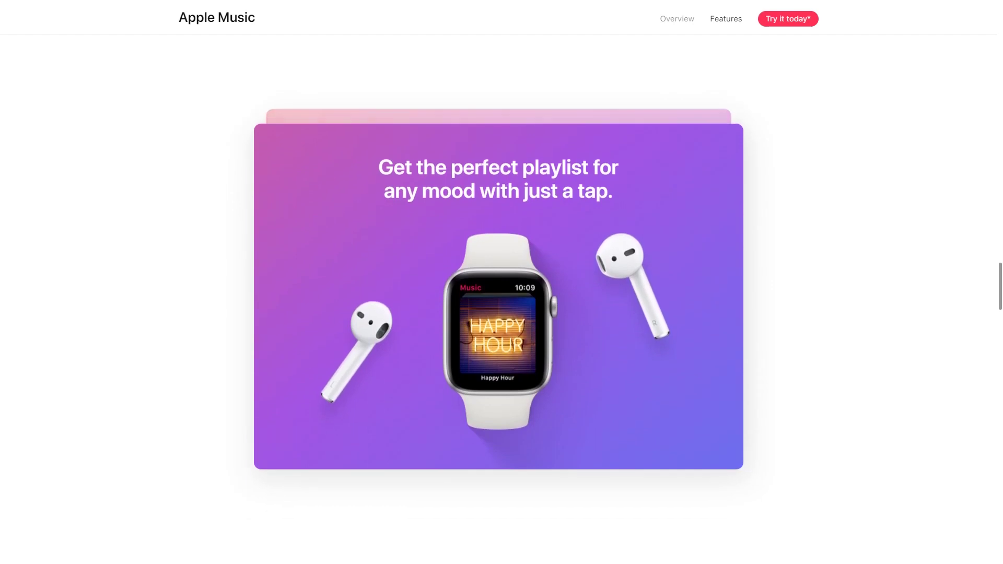
scroll(498, 314, "down", 5)
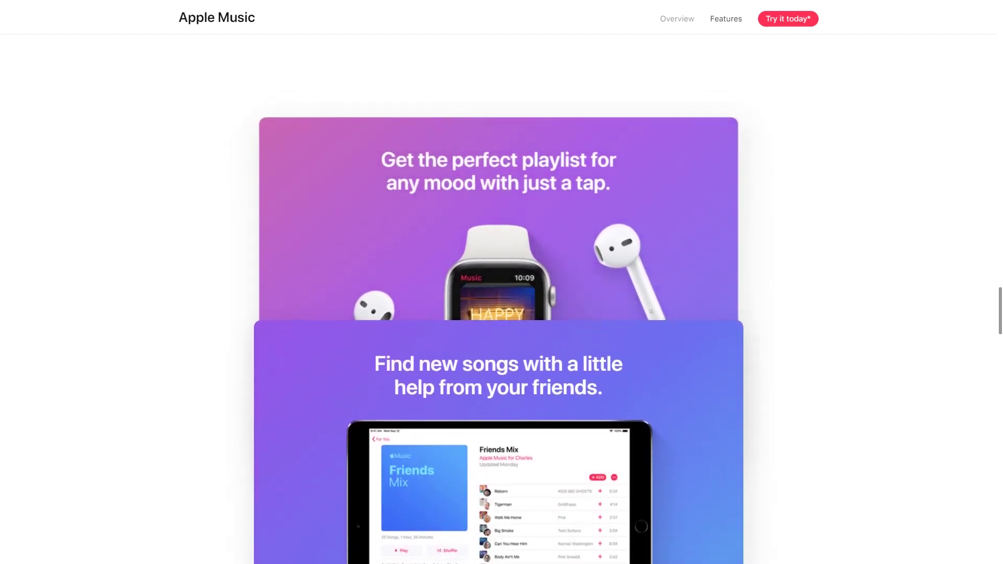
scroll(498, 313, "down", 5)
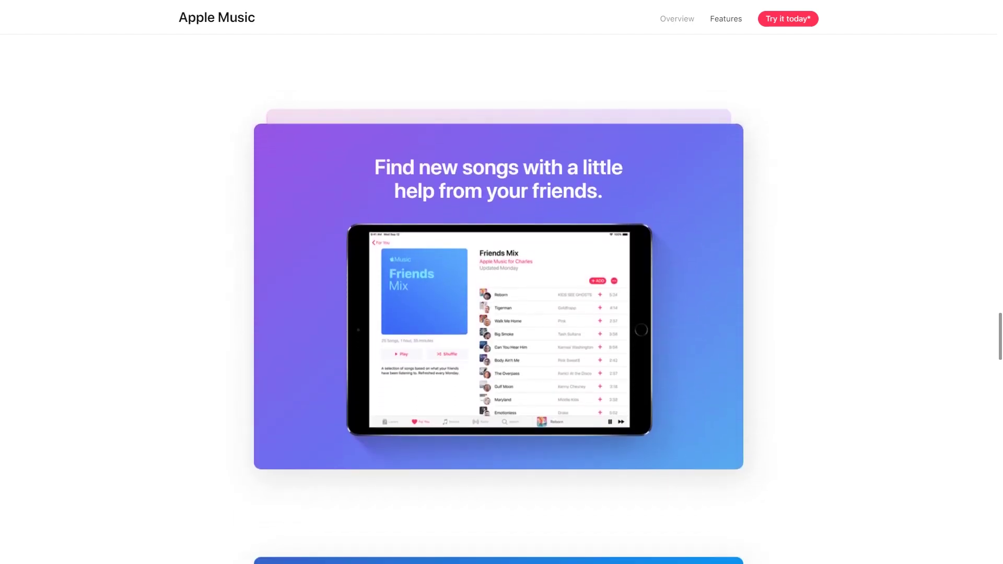
scroll(498, 314, "down", 5)
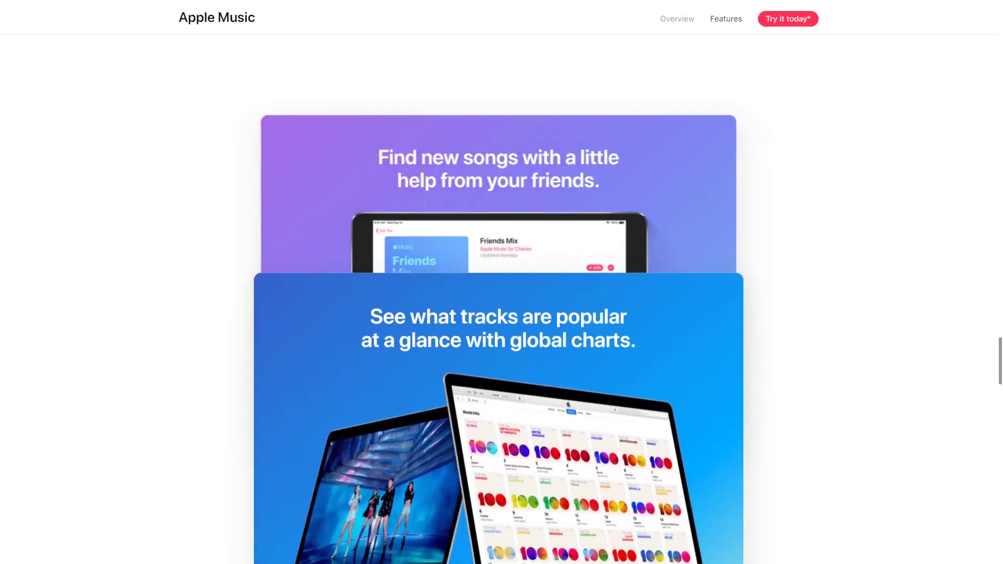
scroll(499, 313, "down", 5)
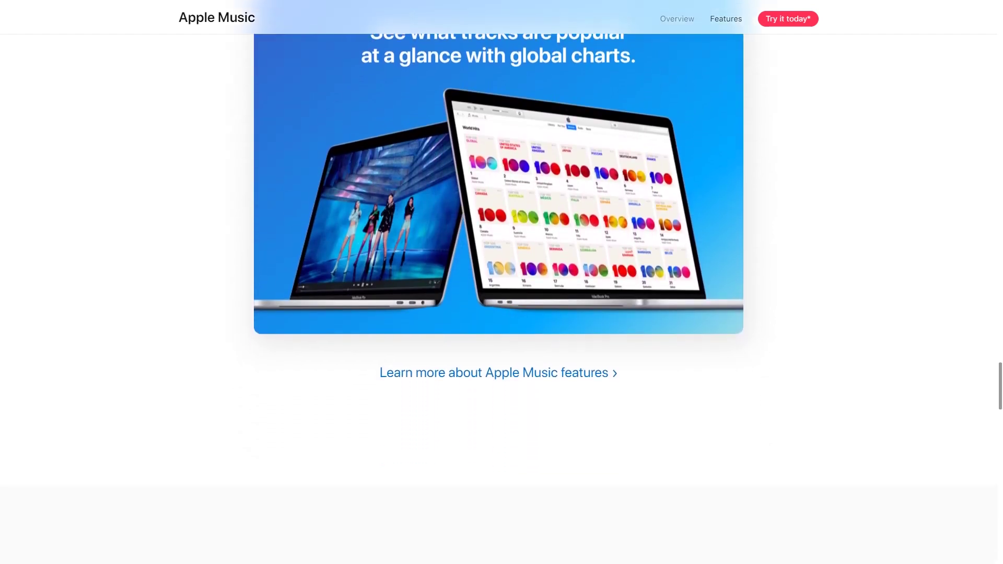
scroll(499, 313, "down", 5)
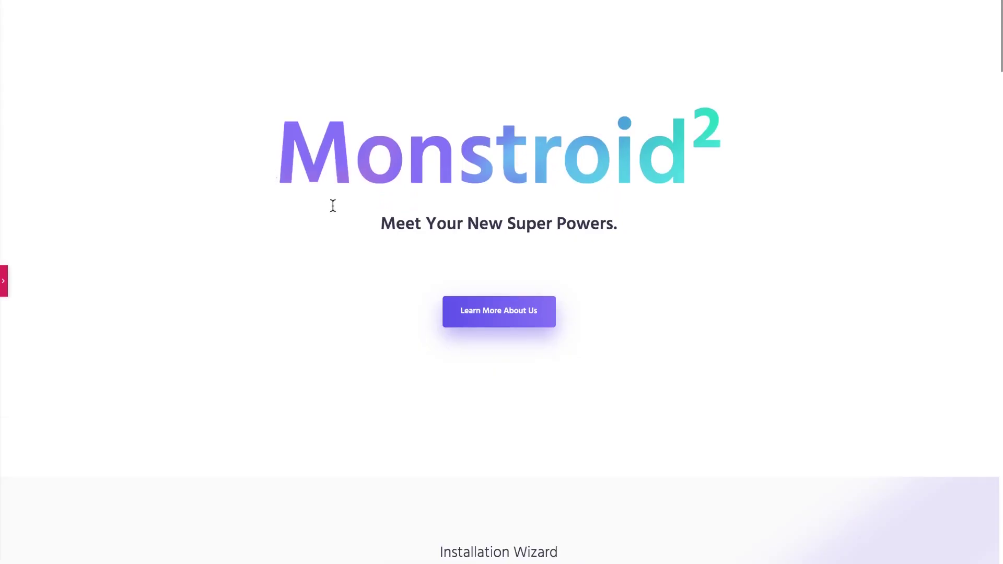
- Examine the scroll behaviour of the three Web Building cards in the Elementor preview of the Monstroid page
scroll(333, 206, "down", 15)
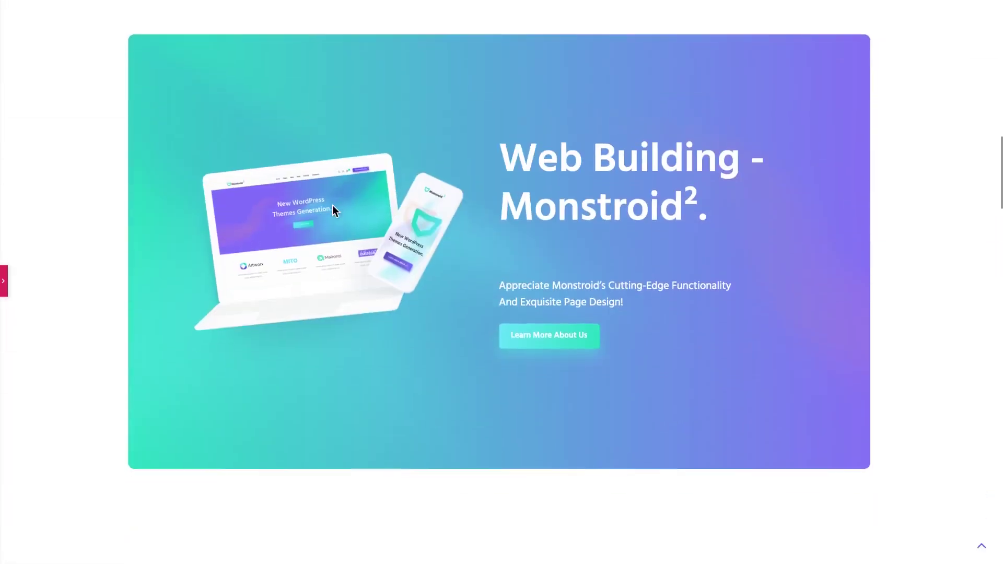
scroll(332, 205, "down", 15)
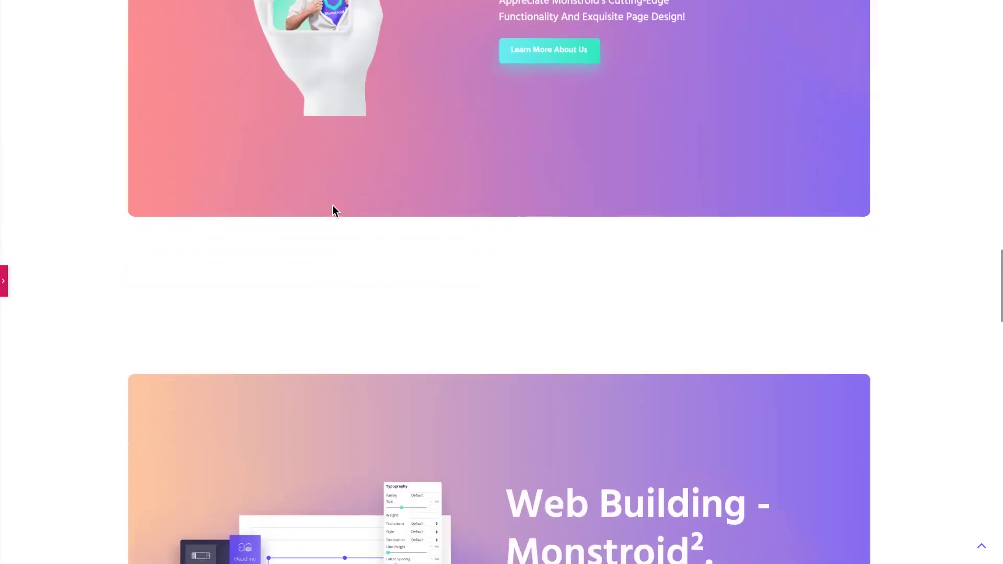
scroll(332, 206, "down", 15)
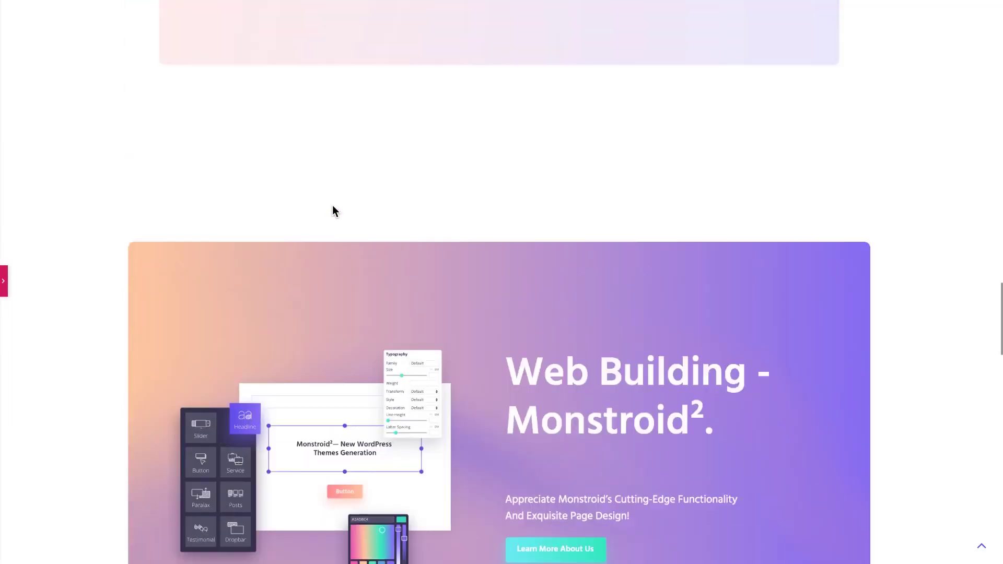
scroll(332, 204, "up", 10)
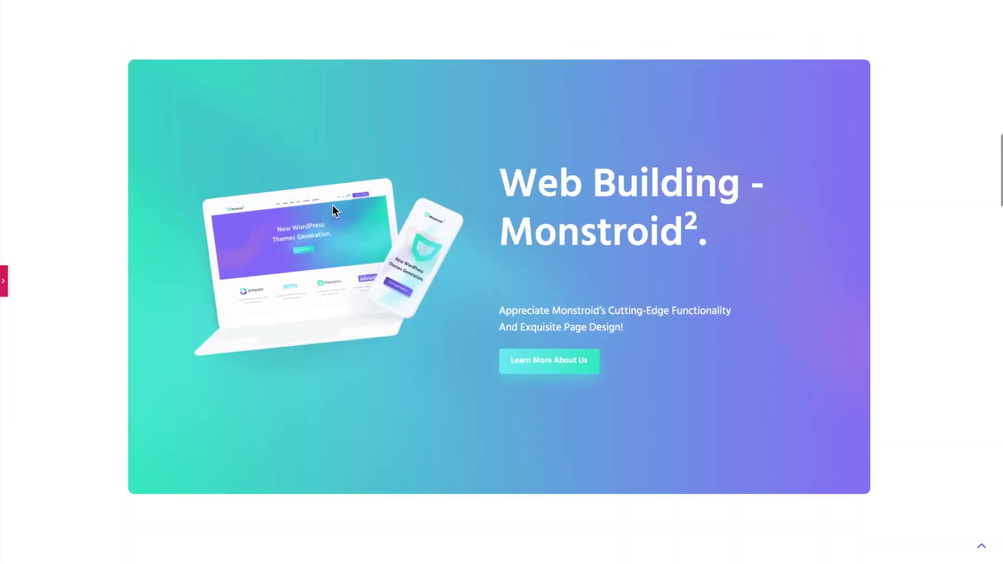
scroll(332, 204, "down", 15)
scroll(333, 204, "up", 8)
scroll(332, 205, "up", 10)
scroll(332, 207, "down", 2)
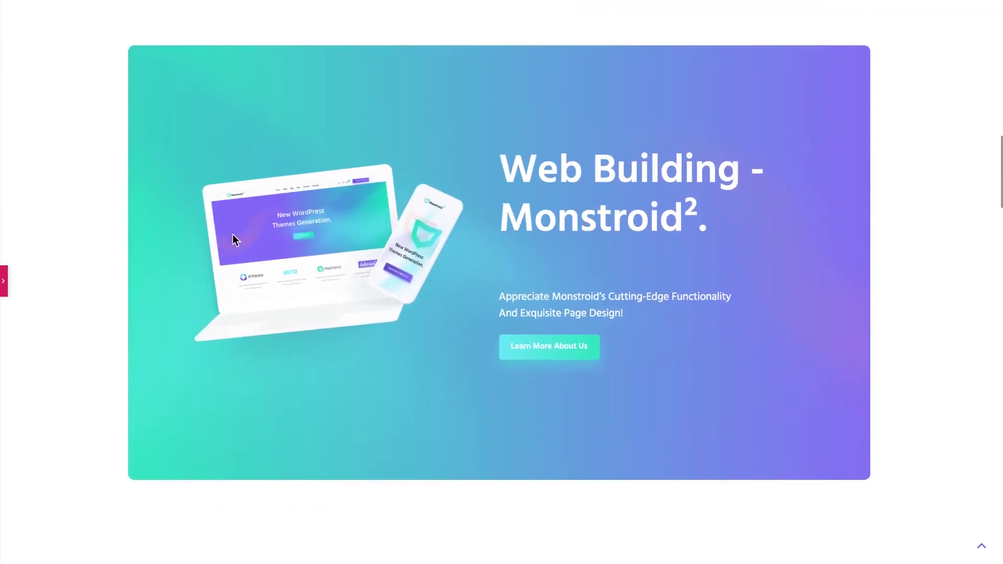
- Bring back the editing panel and tidy the Navigator by collapsing Card 1 and moving the window out of the way
left_click(4, 282)
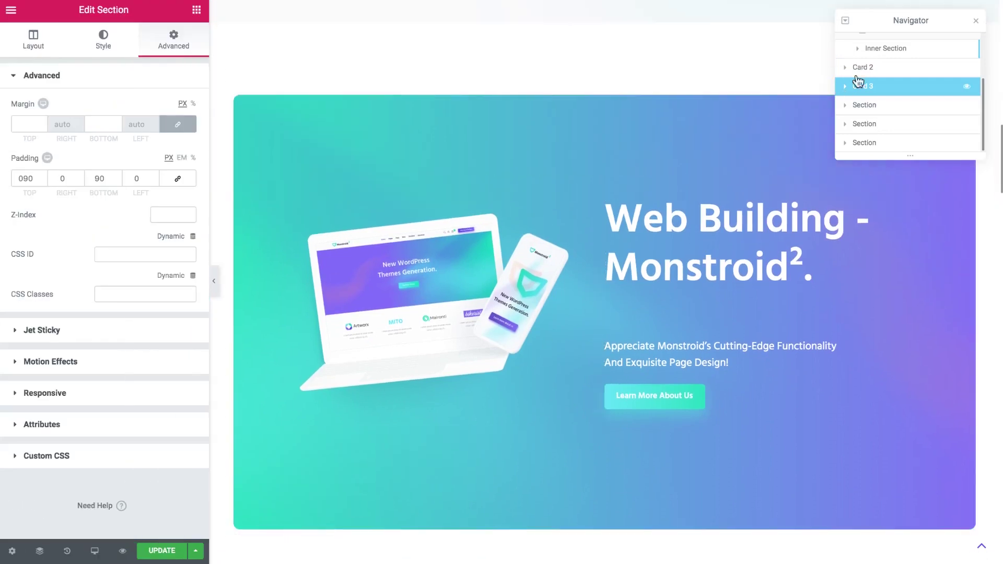
left_click_drag(906, 22, 880, 25)
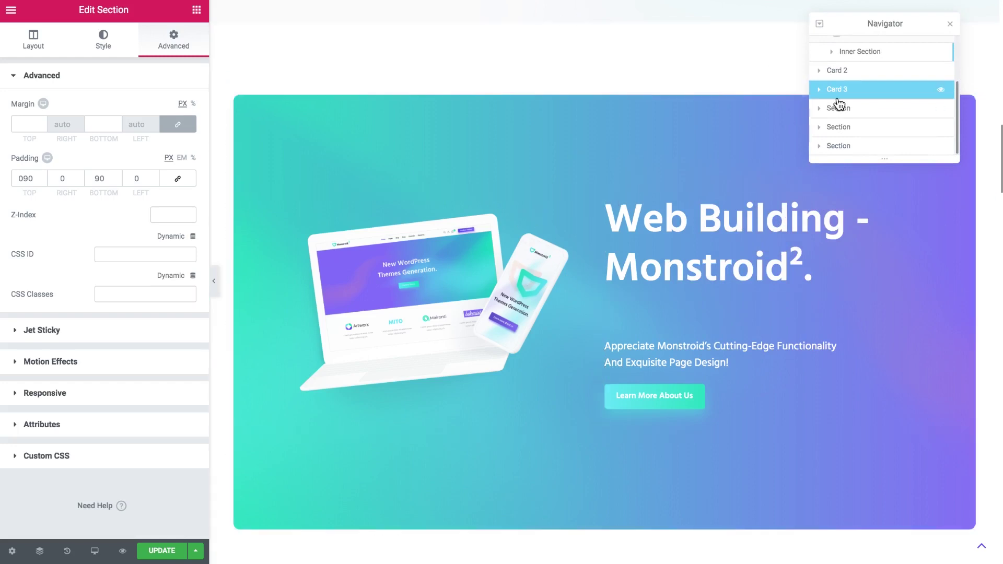
scroll(864, 84, "up", 2)
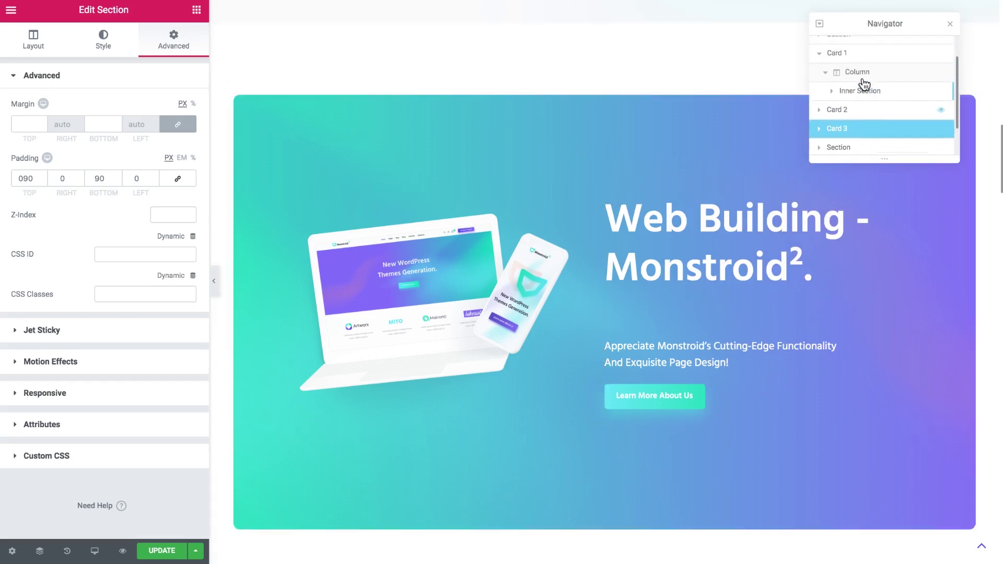
left_click(819, 62)
left_click_drag(886, 19, 905, 4)
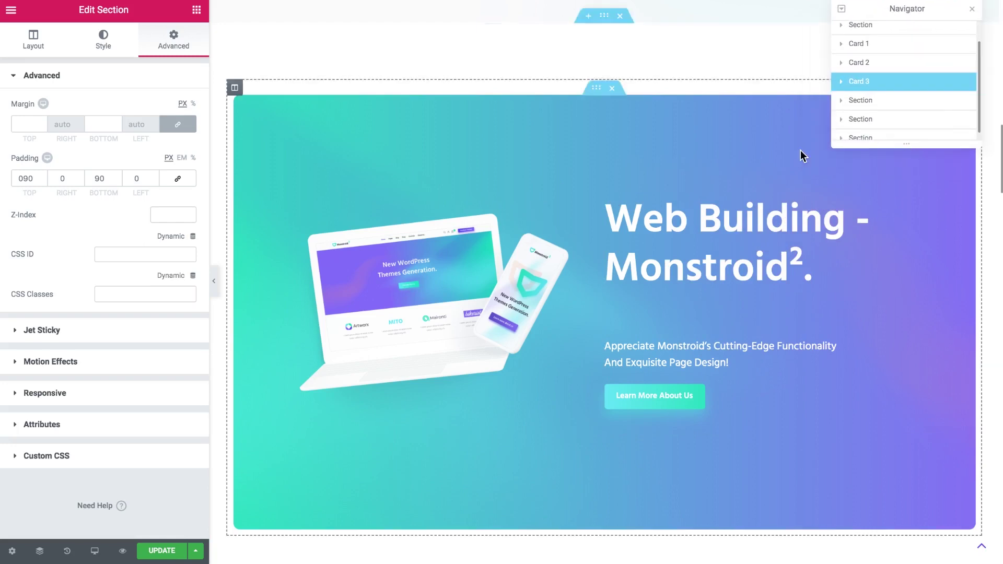
- Open the layout settings of the Card 1 section and set its boxed content width to 1200
scroll(580, 300, "down", 1)
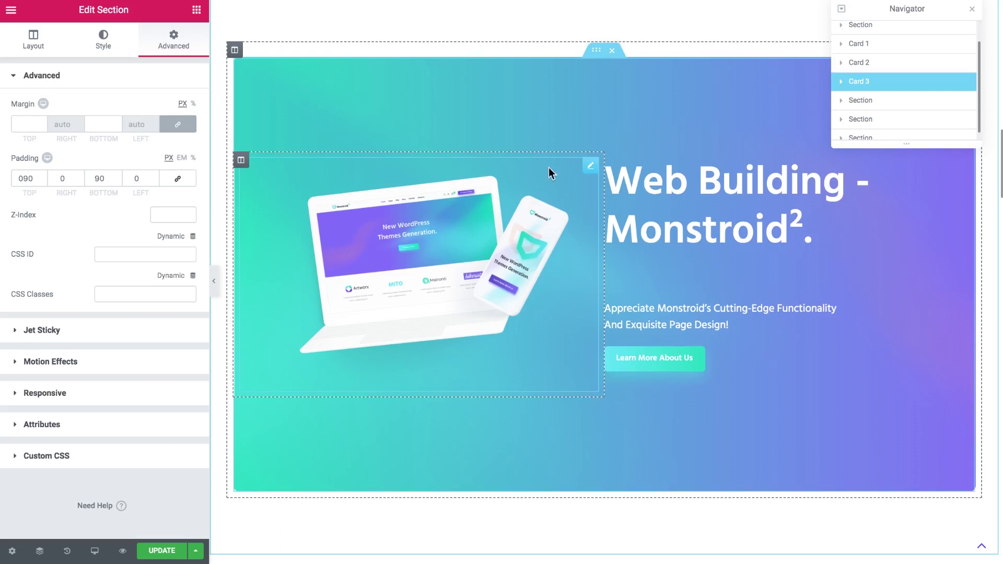
left_click(605, 45)
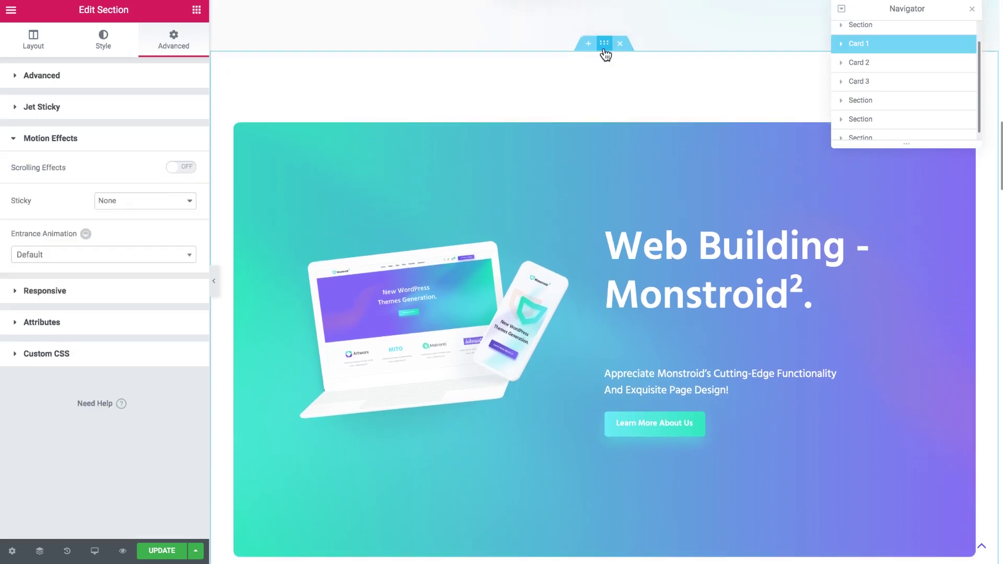
left_click(34, 38)
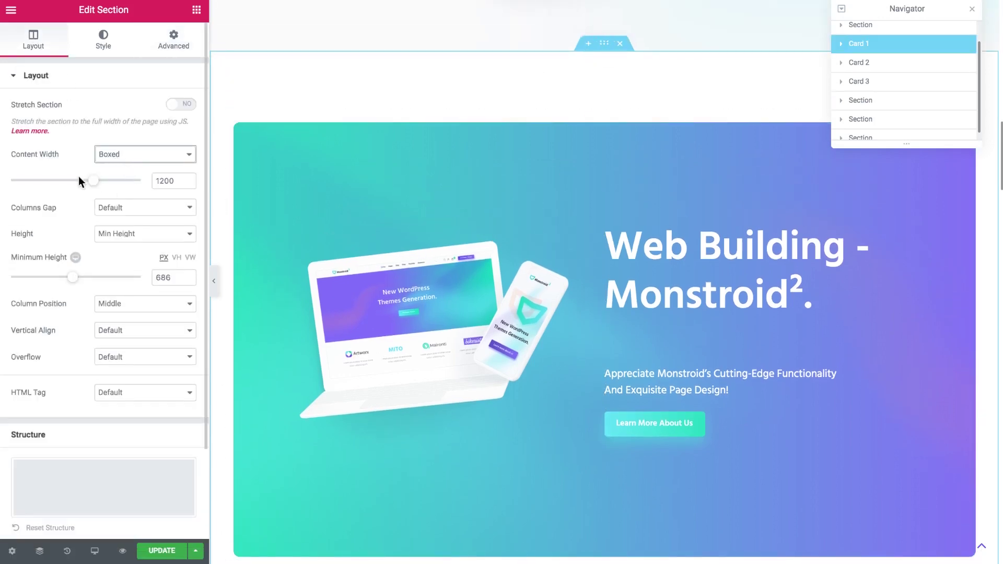
mouse_move(92, 188)
left_mouse_down()
mouse_move(123, 190)
mouse_move(77, 188)
mouse_move(114, 188)
mouse_move(92, 186)
left_mouse_up()
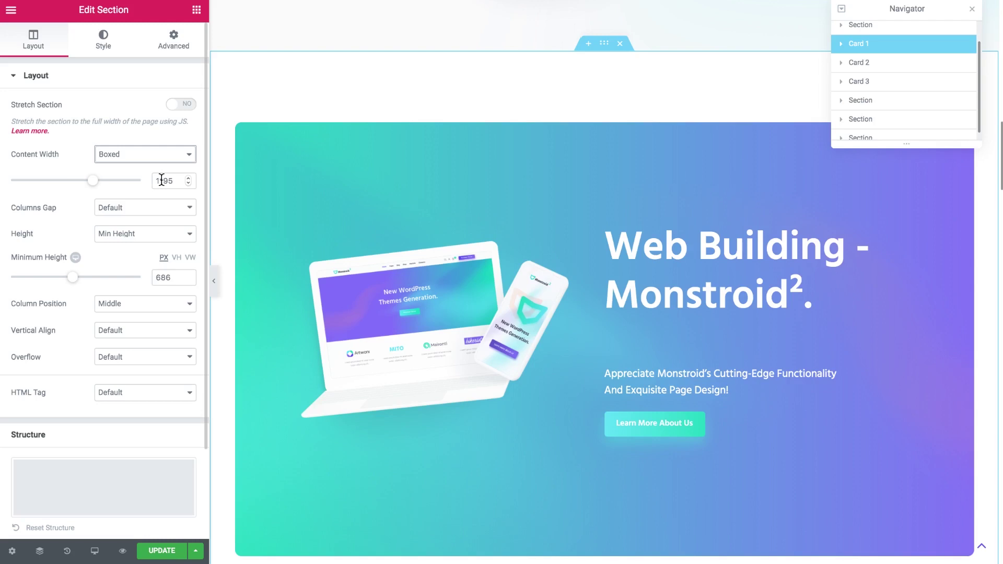
type("200")
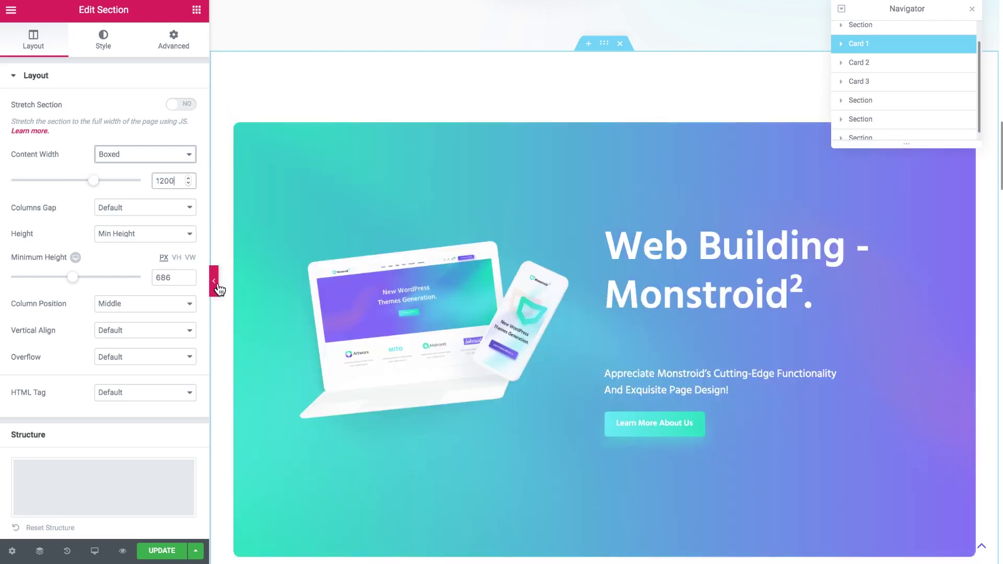
scroll(424, 269, "down", 2)
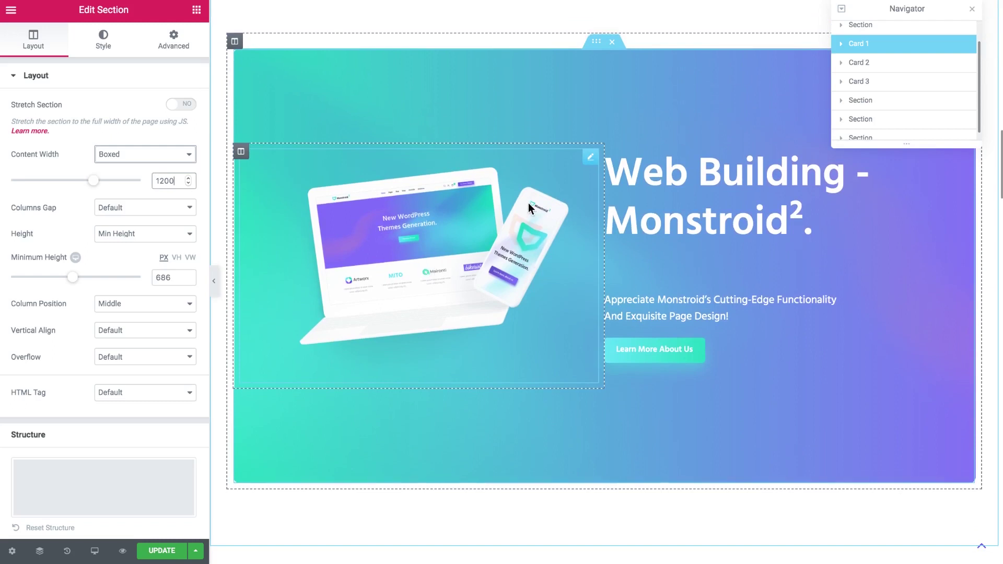
scroll(529, 206, "up", 1)
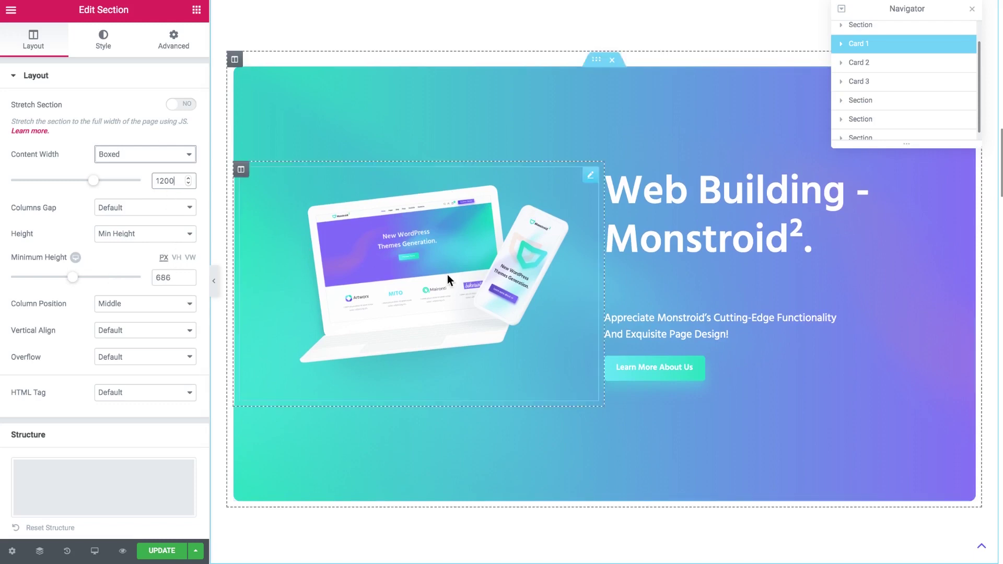
scroll(575, 125, "up", 2)
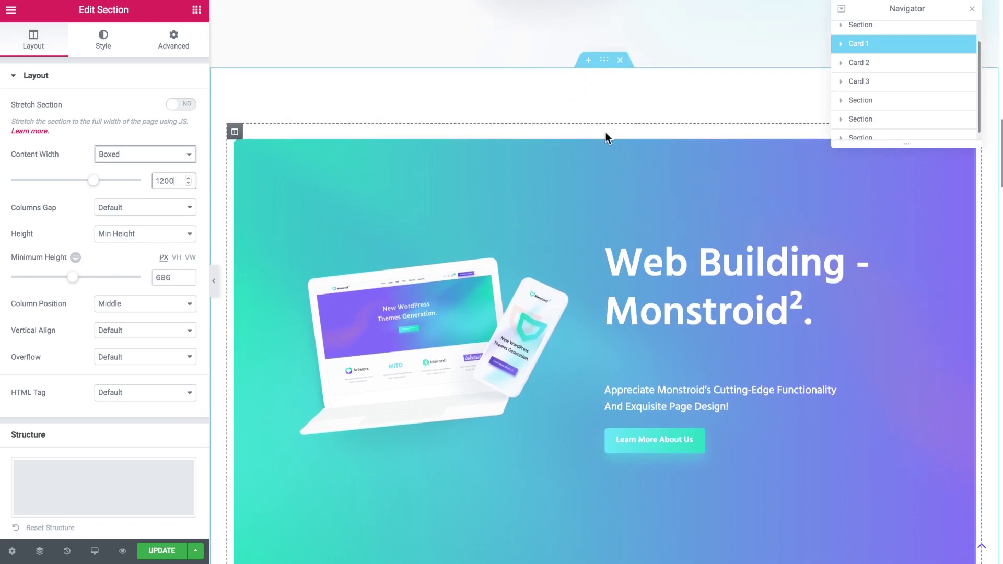
scroll(597, 133, "down", 1)
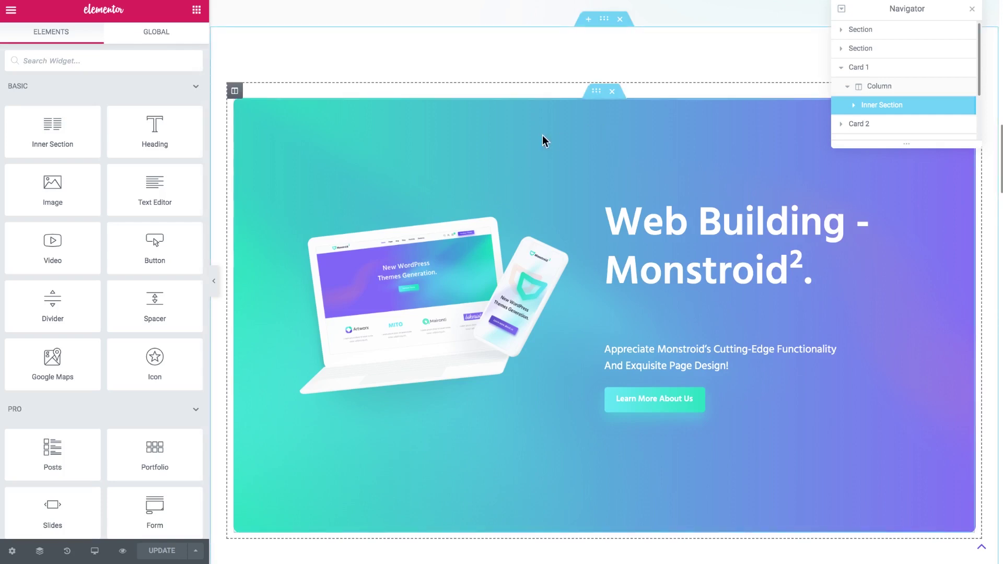
- Open the background style settings of Card 1's inner section and compare its gradient with the backgrounds of the other two cards
left_click(597, 93)
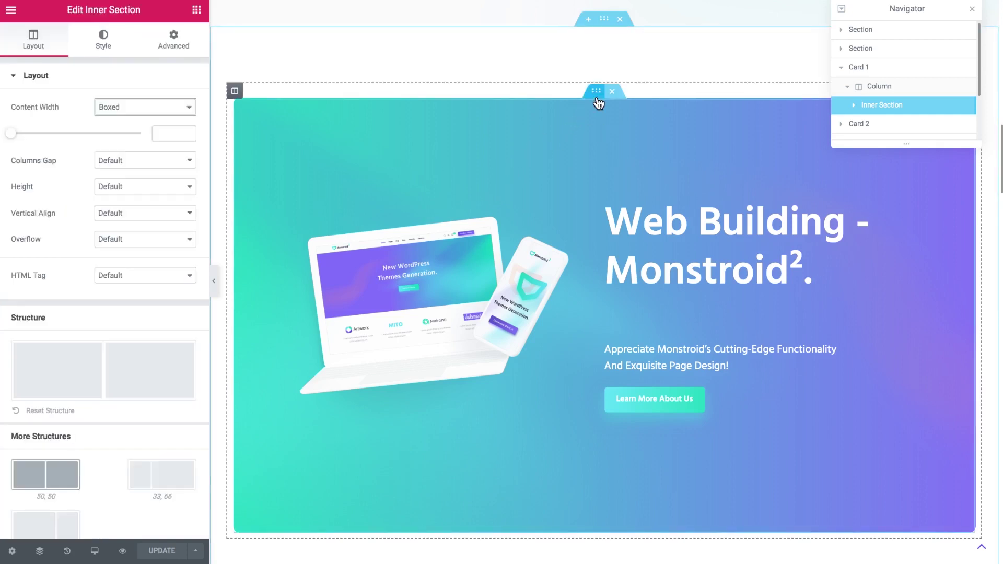
left_click(100, 52)
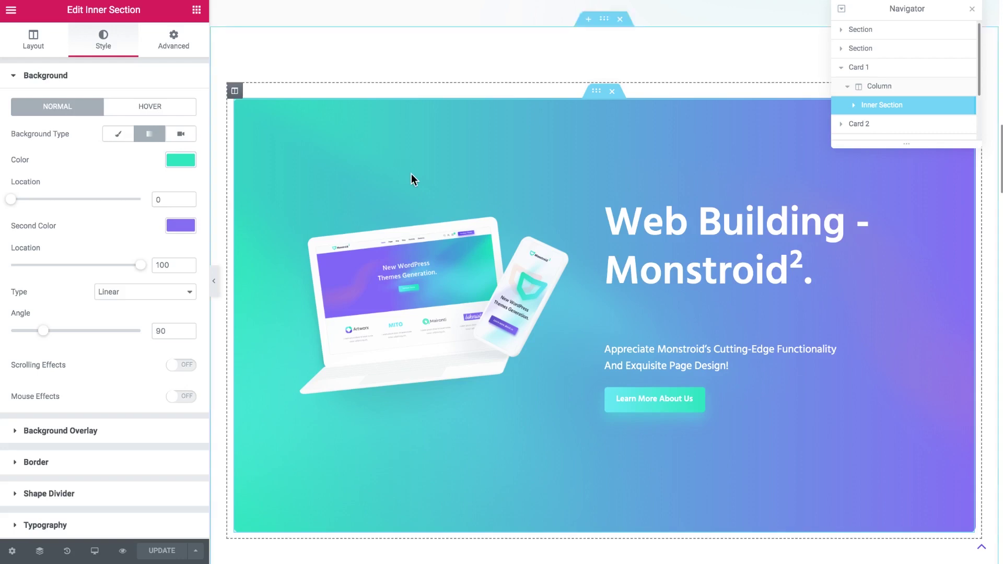
scroll(411, 174, "down", 10)
scroll(456, 249, "down", 10)
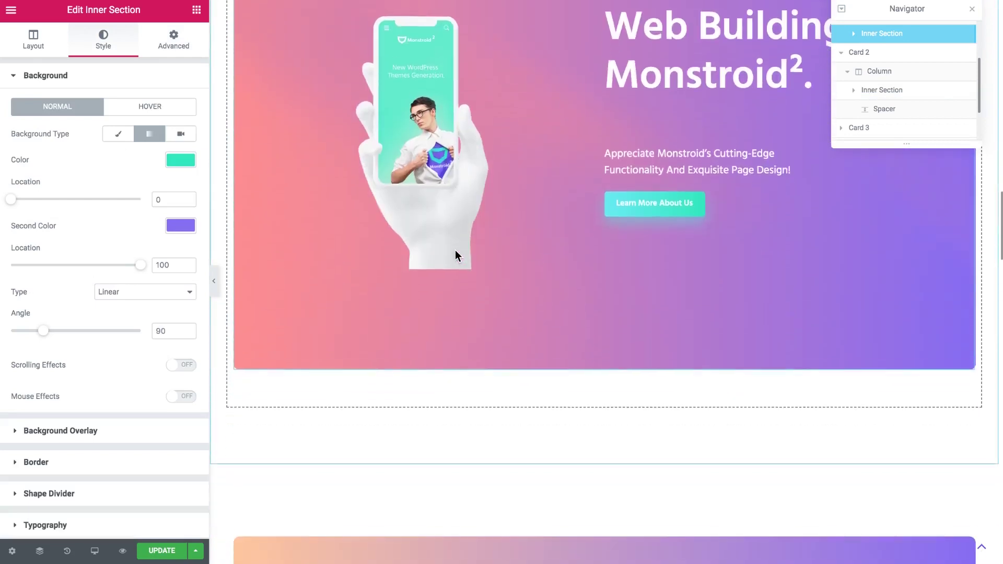
scroll(455, 250, "down", 8)
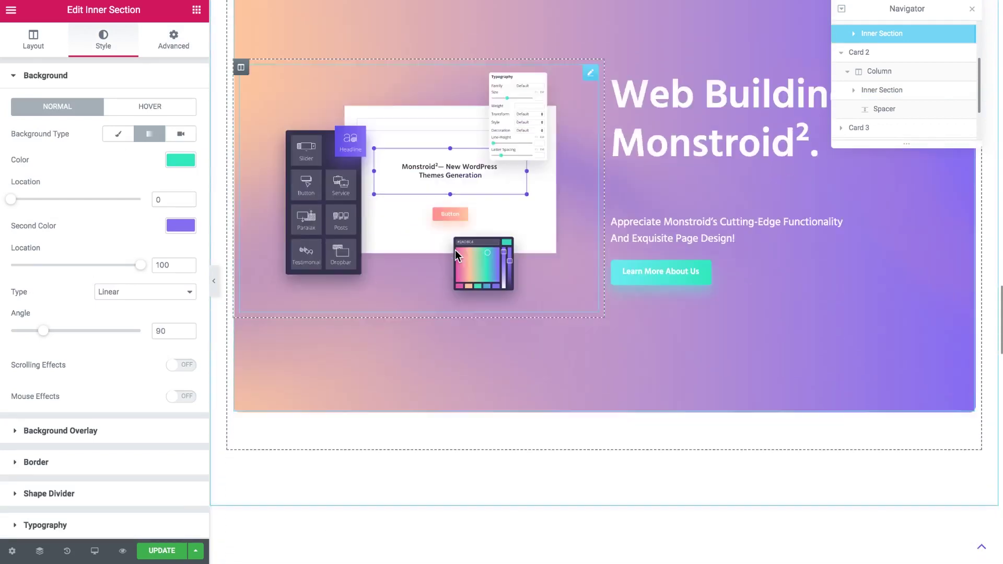
scroll(455, 249, "up", 12)
scroll(456, 250, "up", 17)
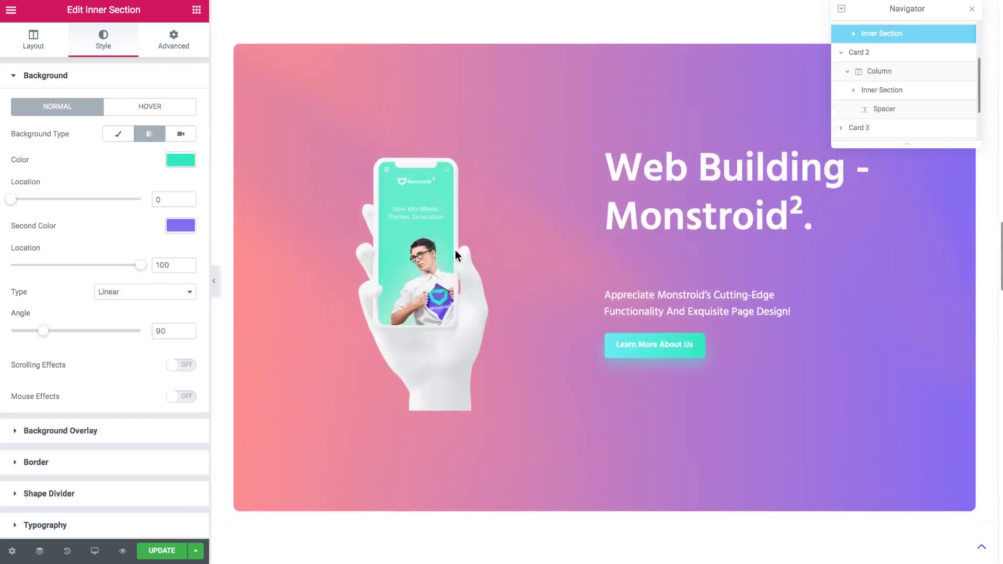
scroll(456, 254, "up", 1)
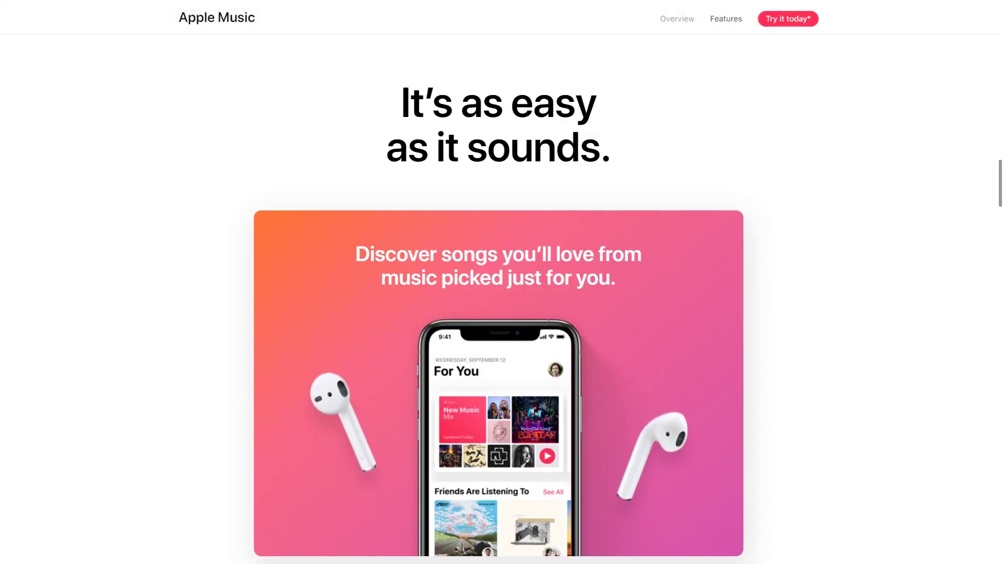
- Examine how each Apple Music feature card sticks, shrinks and fades while the next card slides over it
scroll(499, 378, "down", 2)
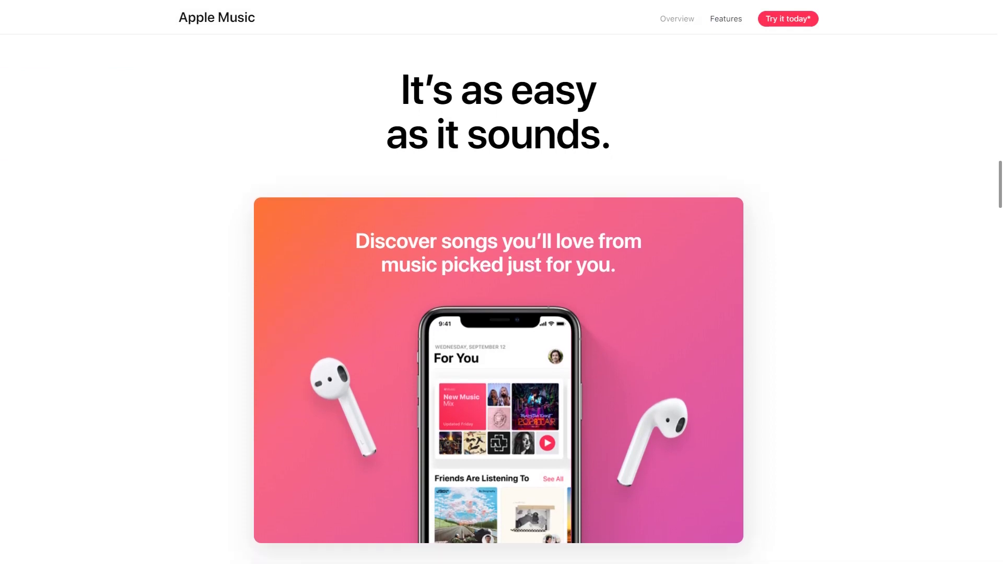
scroll(499, 340, "down", 3)
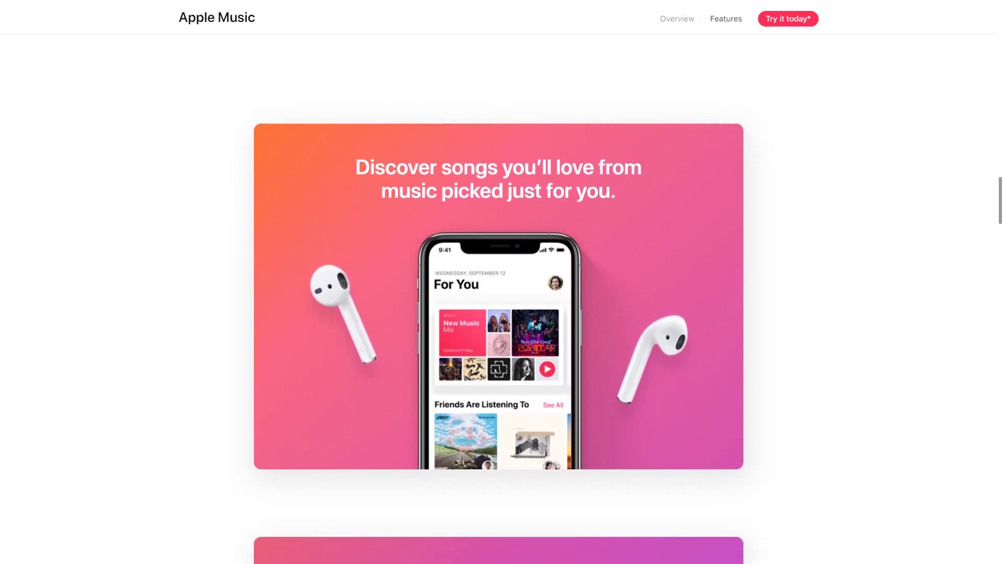
scroll(499, 339, "down", 3)
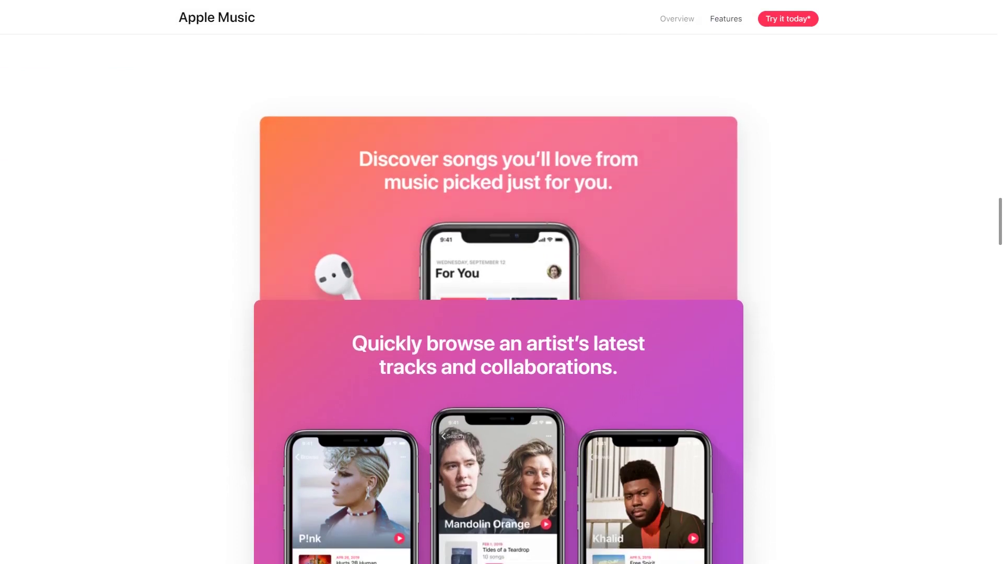
scroll(499, 339, "down", 3)
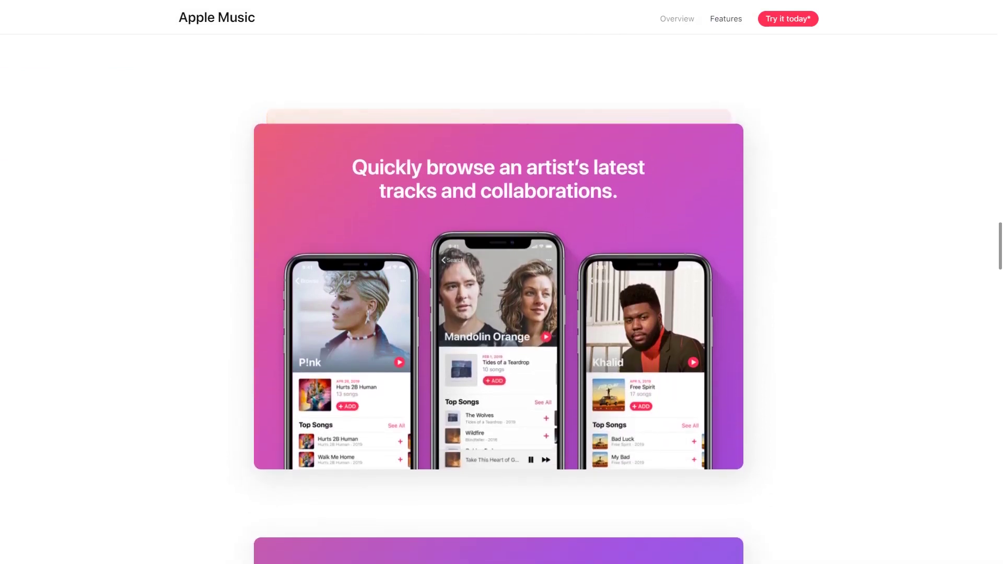
scroll(499, 339, "down", 3)
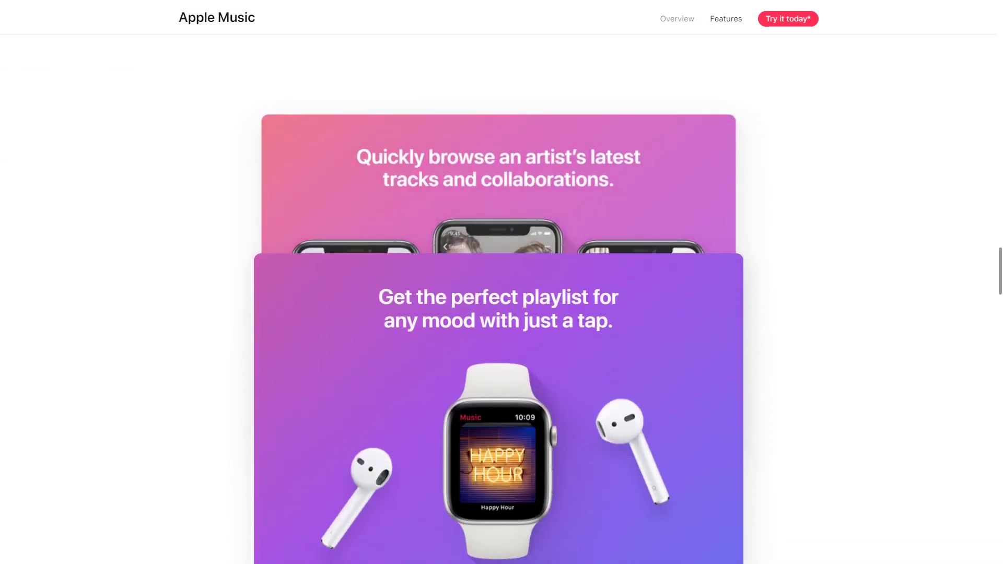
scroll(499, 339, "down", 3)
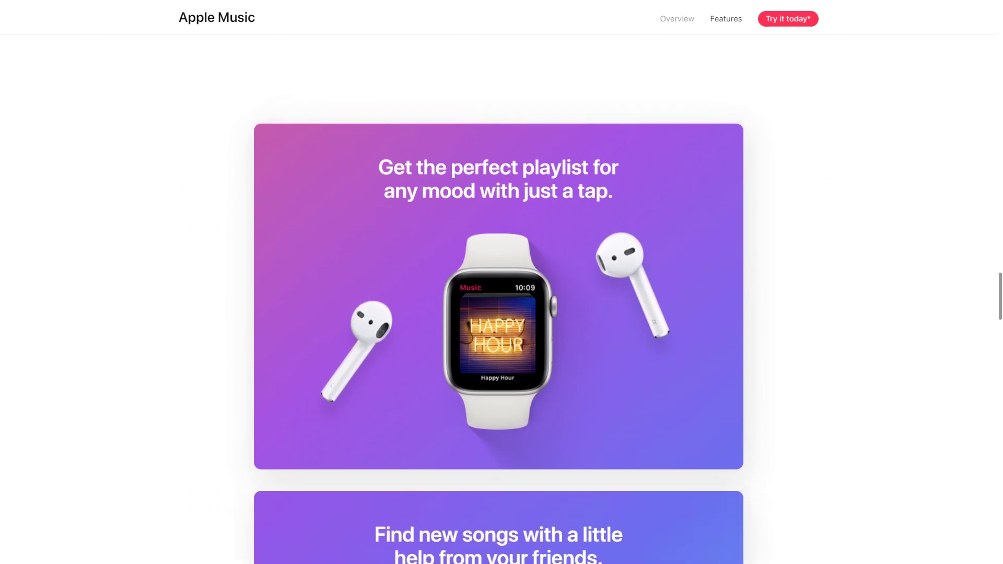
scroll(499, 339, "down", 3)
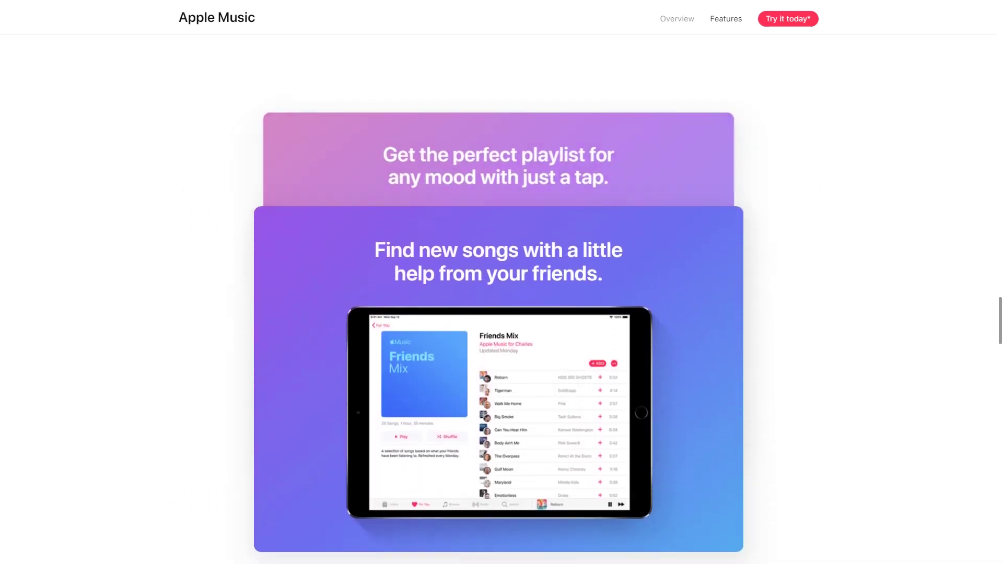
scroll(499, 340, "down", 3)
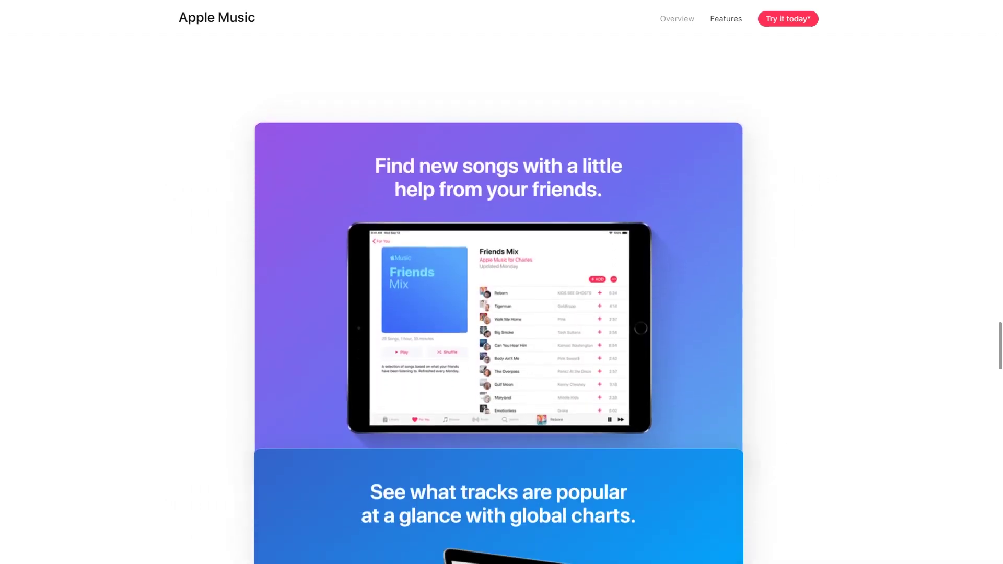
scroll(498, 340, "down", 5)
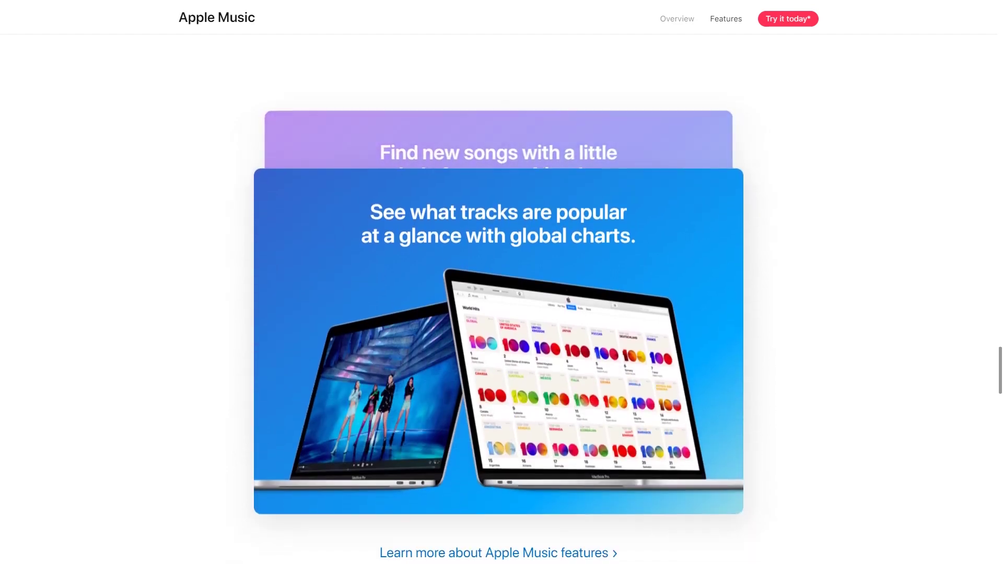
scroll(499, 340, "down", 2)
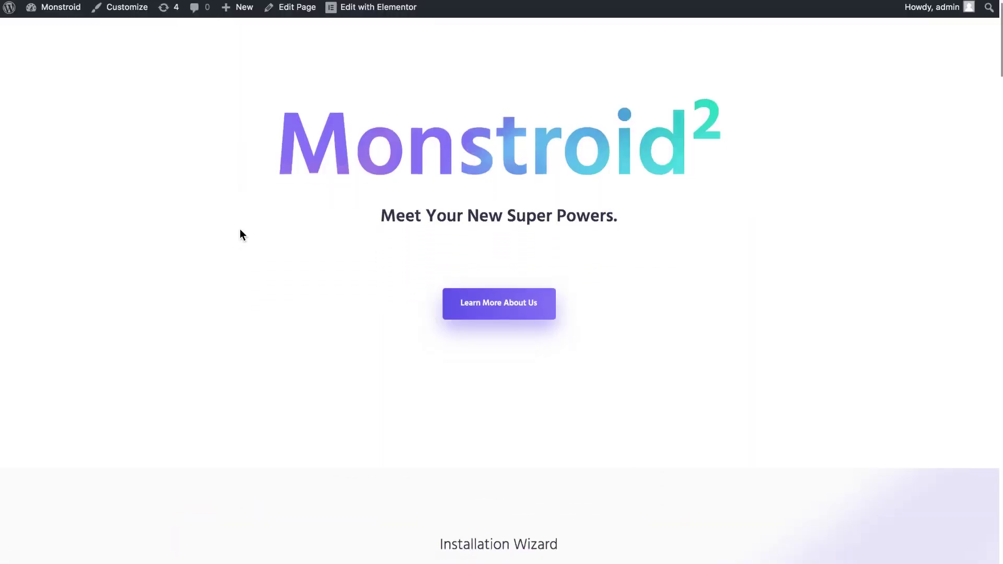
- Examine the Monstroid page from the hero heading through the three Web Building cards, checking how the sticky cards overlap
scroll(240, 229, "down", 4)
scroll(240, 230, "down", 6)
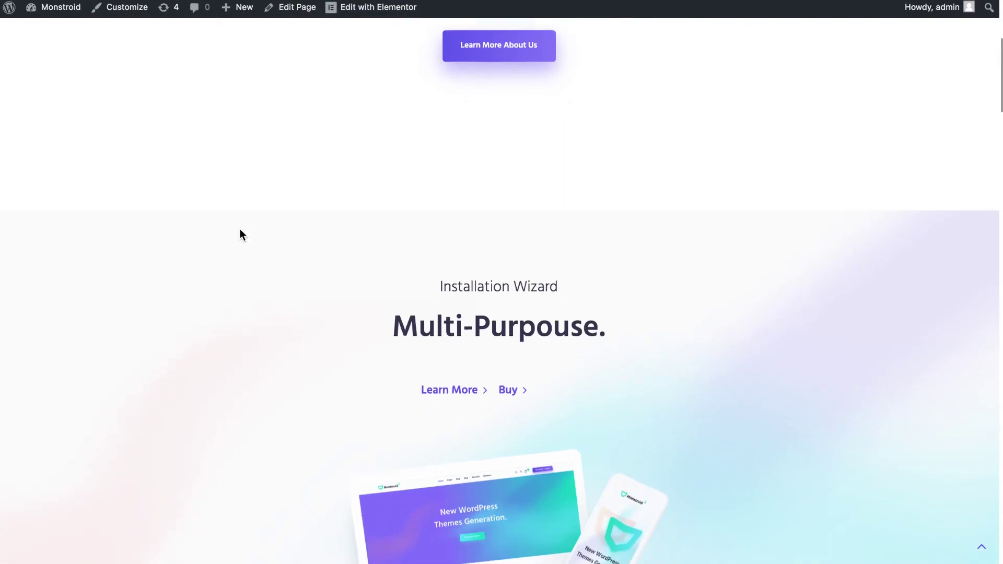
scroll(240, 234, "down", 6)
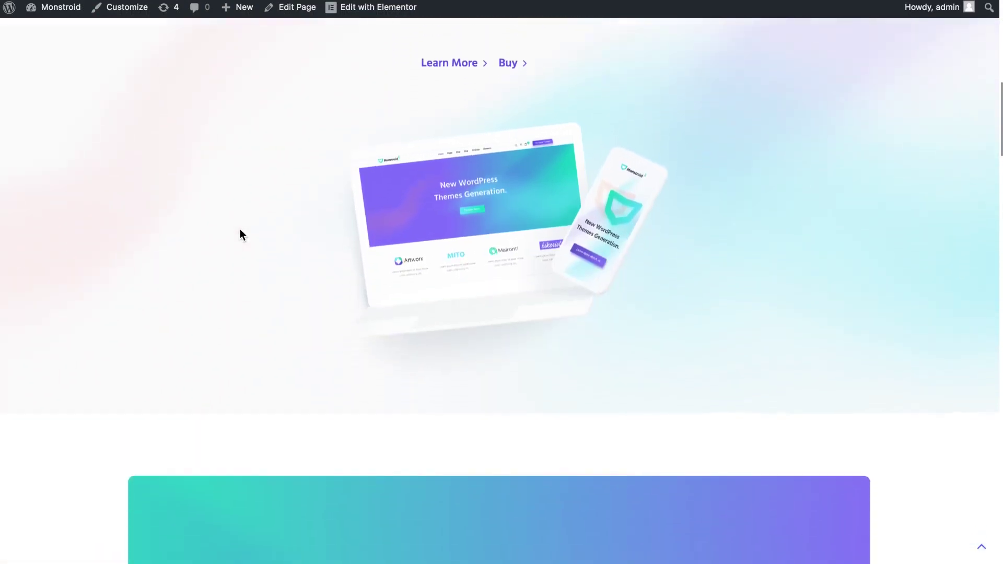
scroll(240, 230, "down", 3)
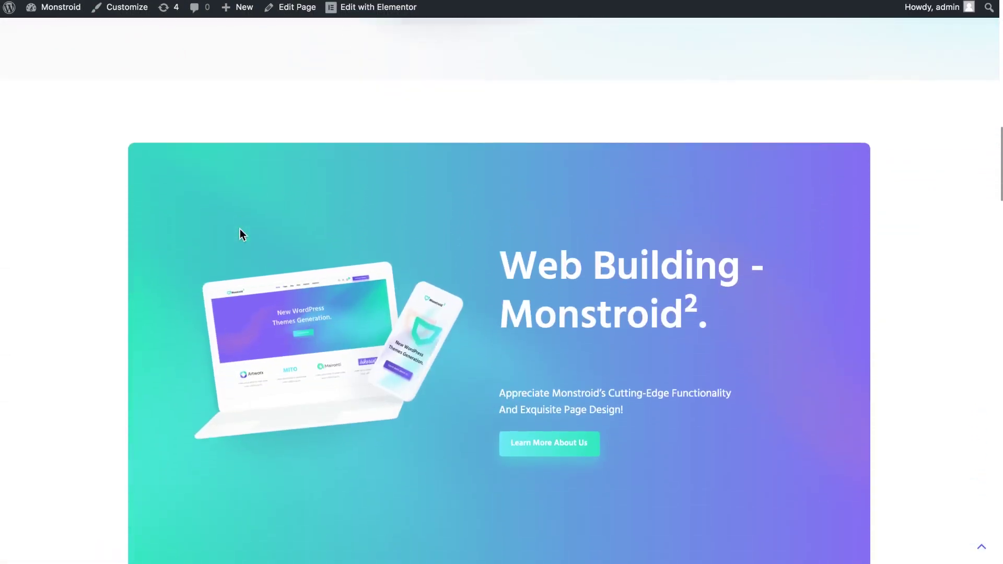
scroll(240, 230, "down", 5)
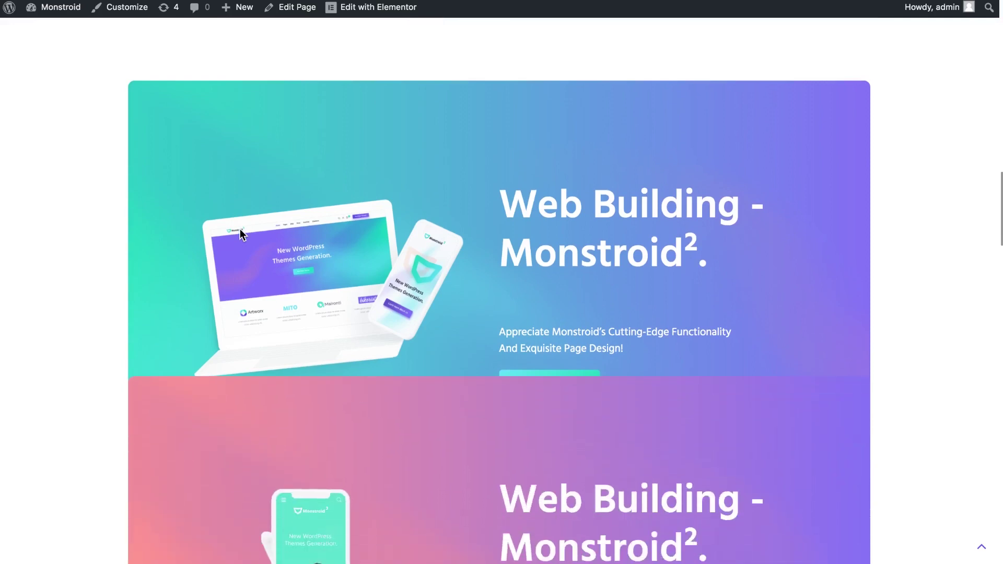
scroll(240, 230, "down", 5)
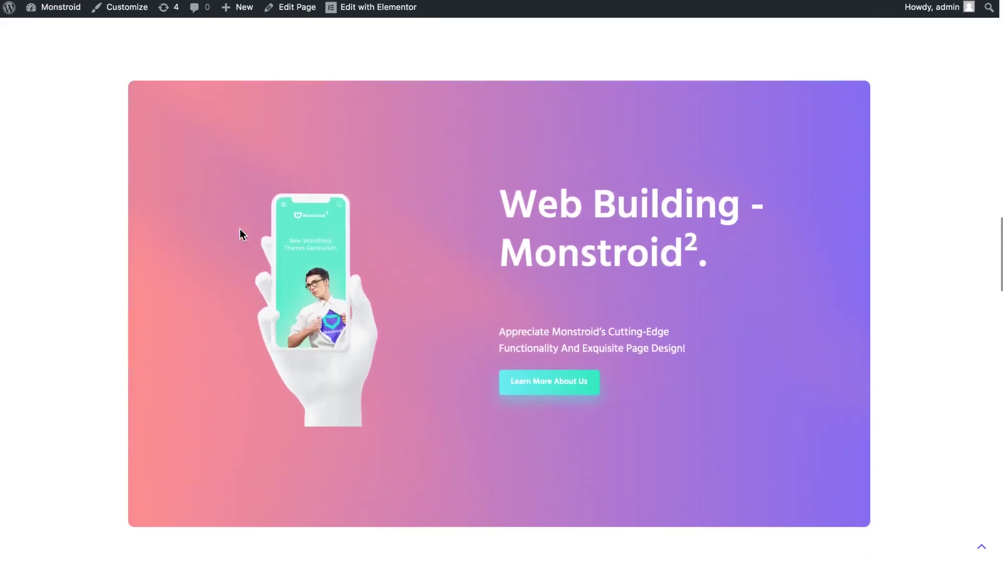
scroll(240, 229, "down", 5)
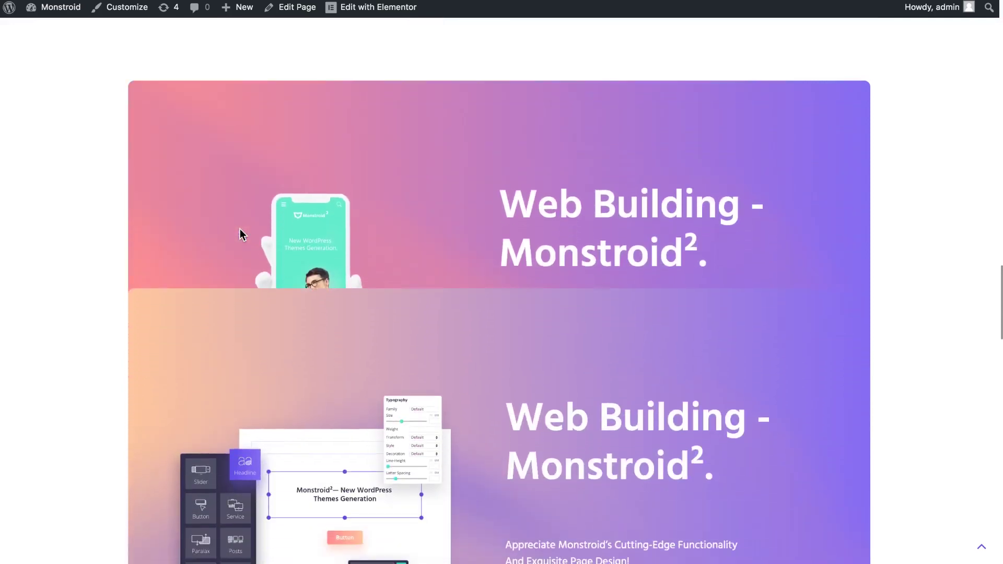
scroll(240, 233, "down", 5)
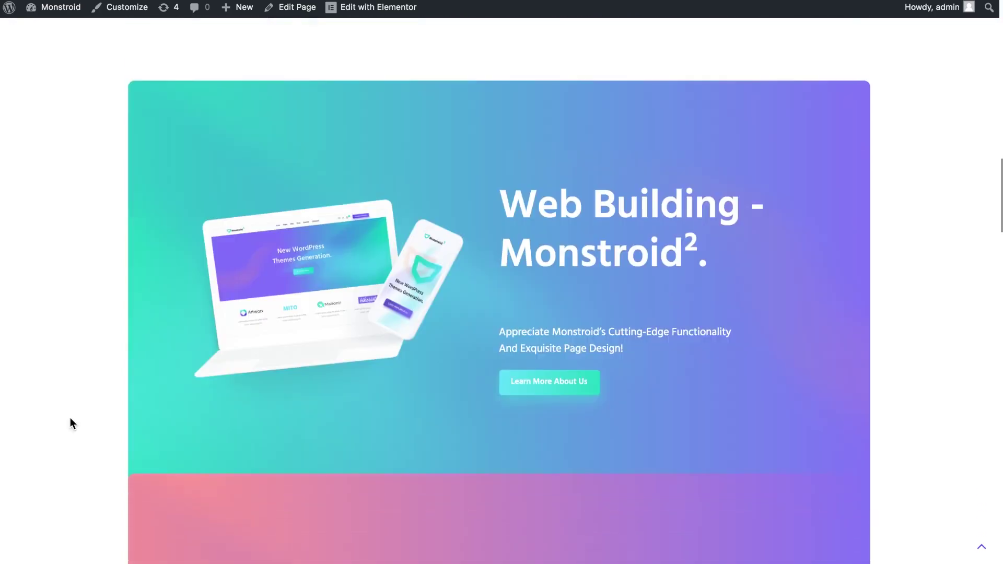
- Examine the scaling and fading of the Web Building cards on the live page, down to the following Multi-Purpouse section
scroll(70, 418, "down", 5)
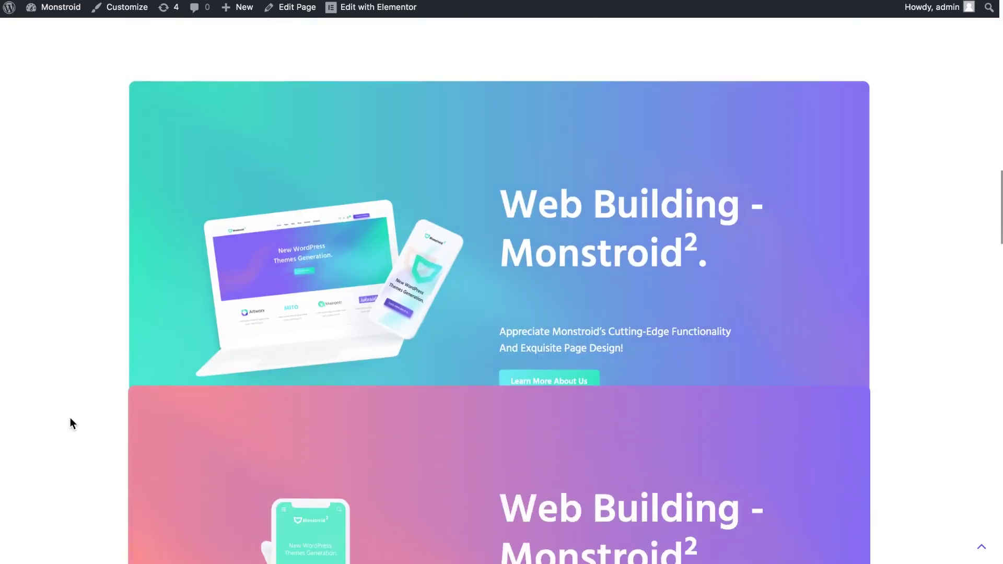
scroll(70, 420, "down", 3)
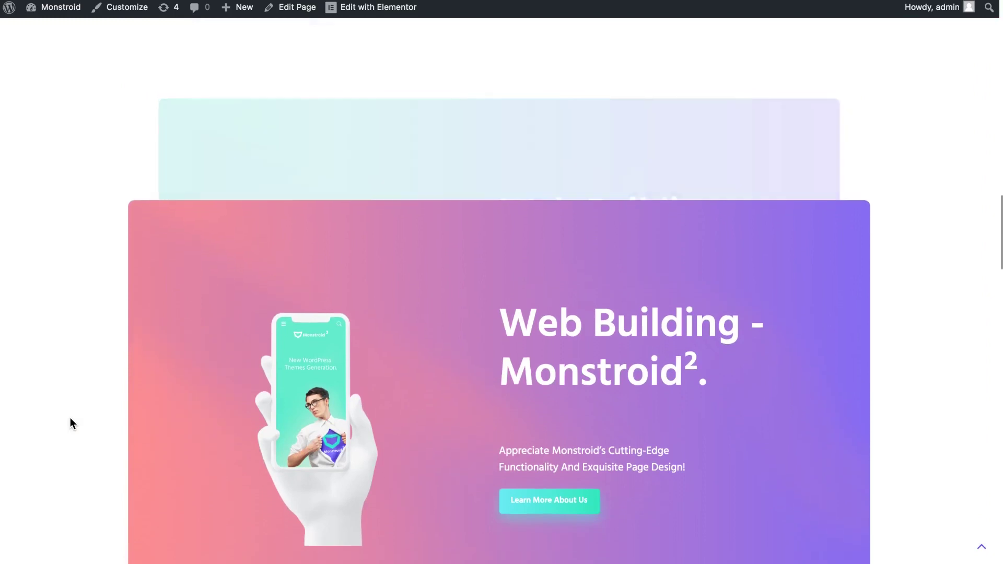
scroll(70, 418, "down", 5)
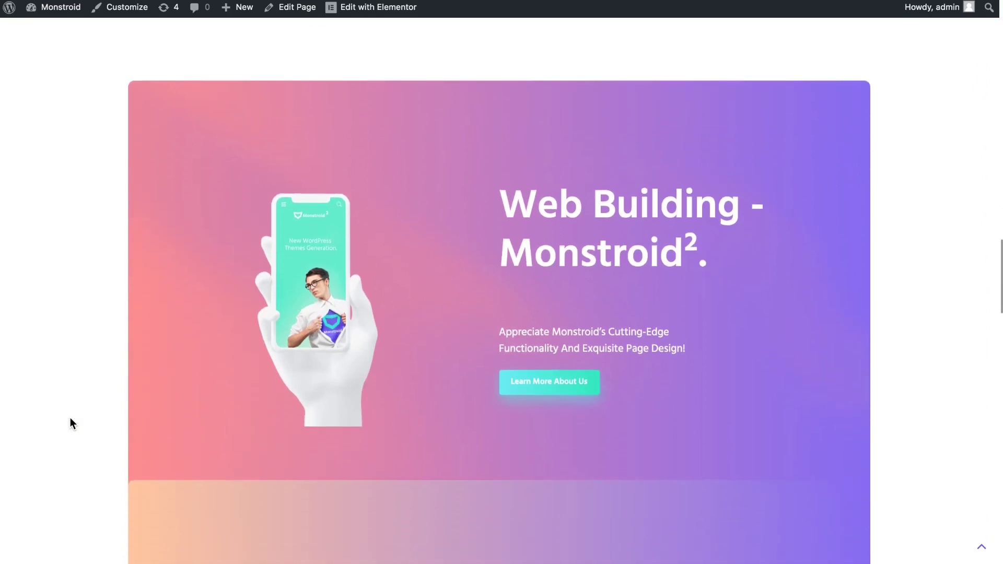
scroll(70, 418, "down", 5)
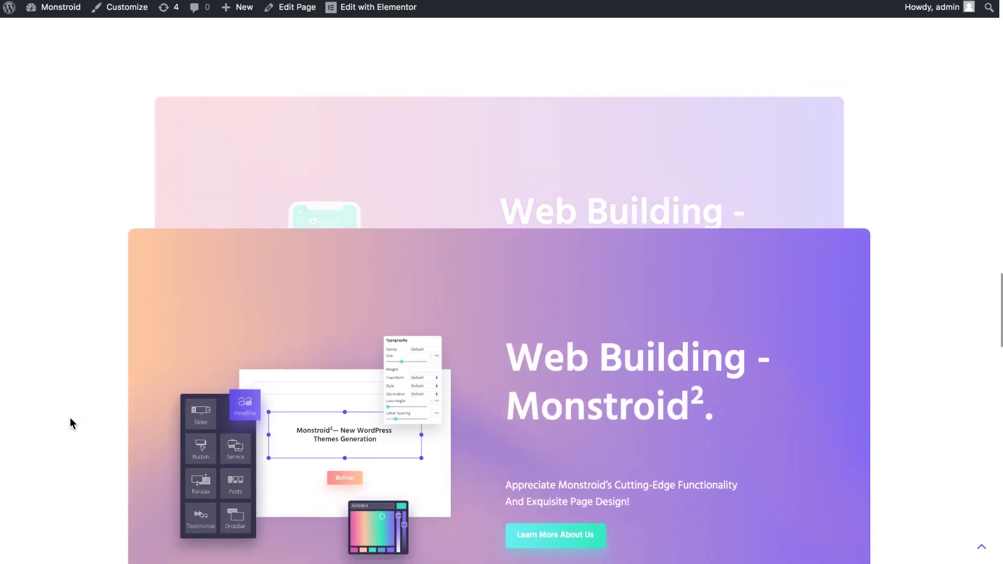
scroll(70, 423, "down", 6)
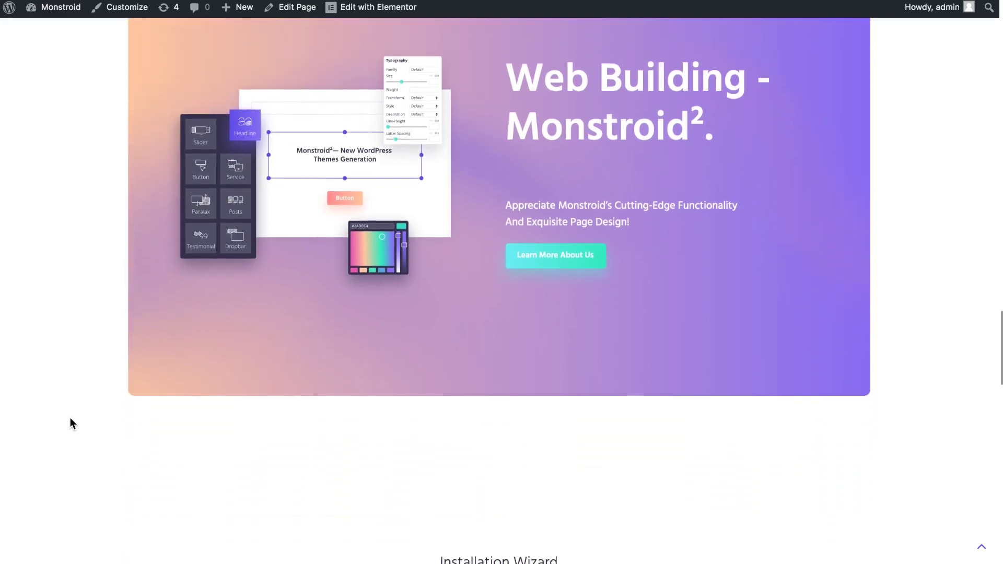
scroll(71, 423, "down", 7)
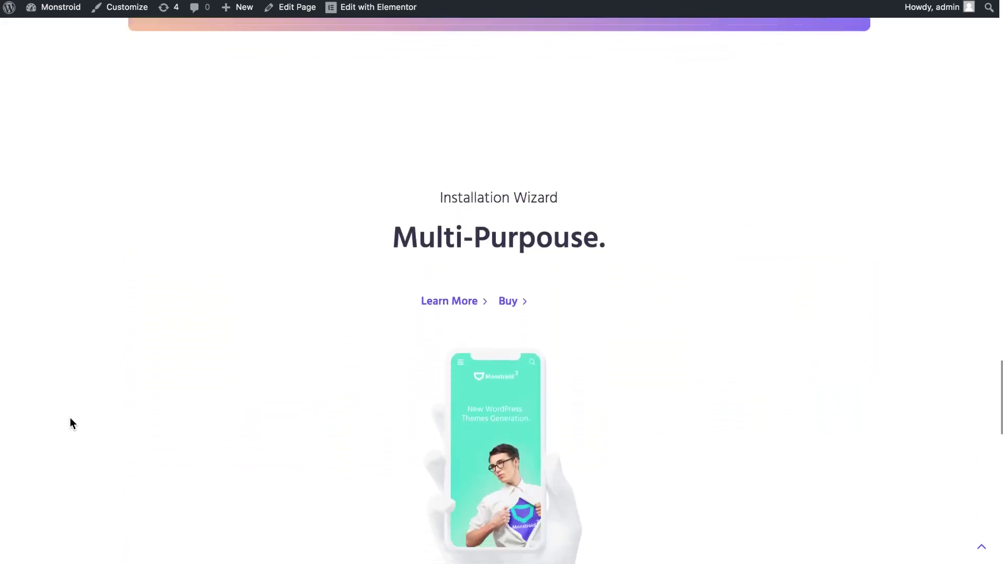
scroll(70, 423, "down", 3)
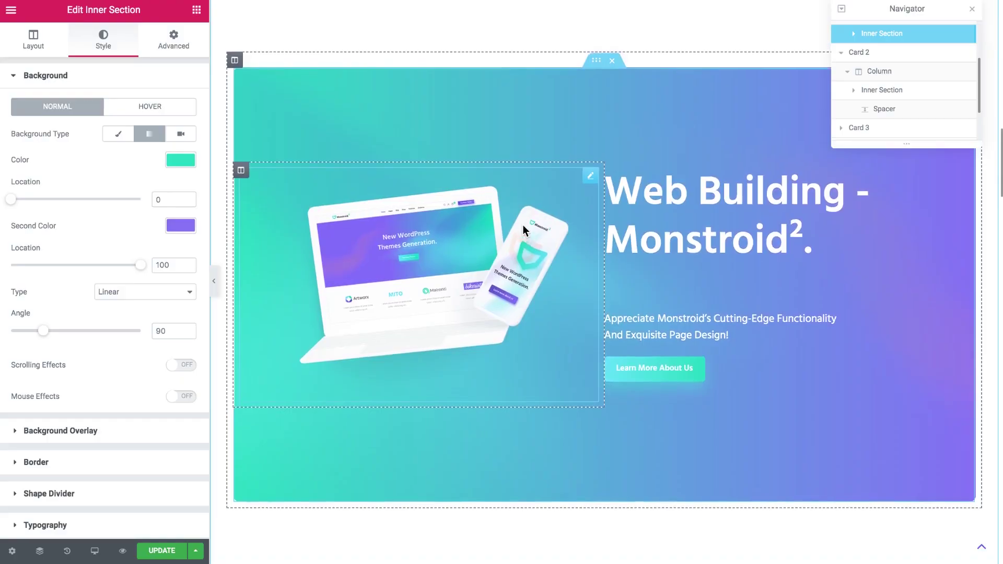
- Select the Card 1 section in the Elementor editor, inspect its inner section's columns in the Navigator, and open the section's style settings
scroll(523, 225, "up", 1)
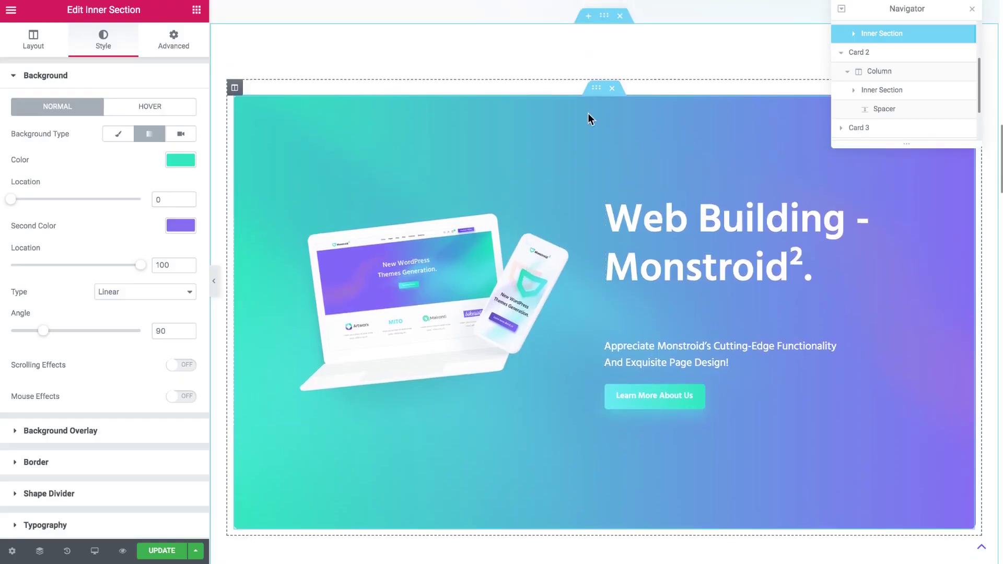
left_click(604, 21)
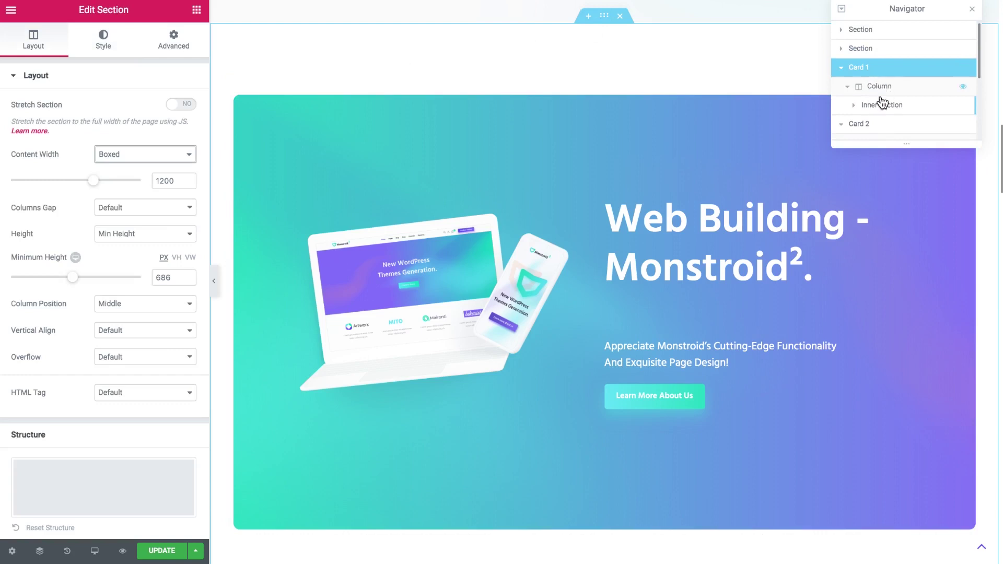
left_click(853, 106)
scroll(907, 138, "down", 3)
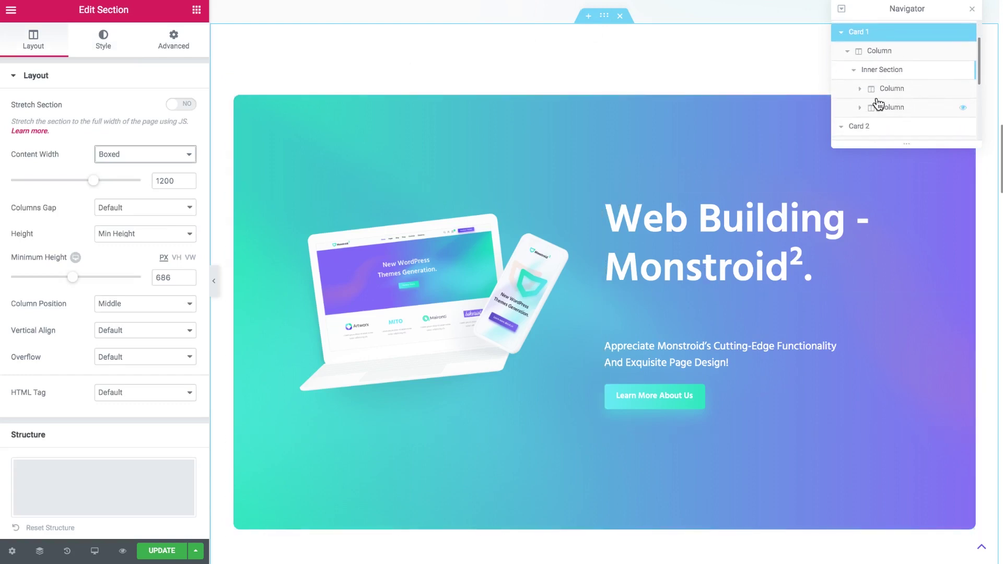
left_click(854, 71)
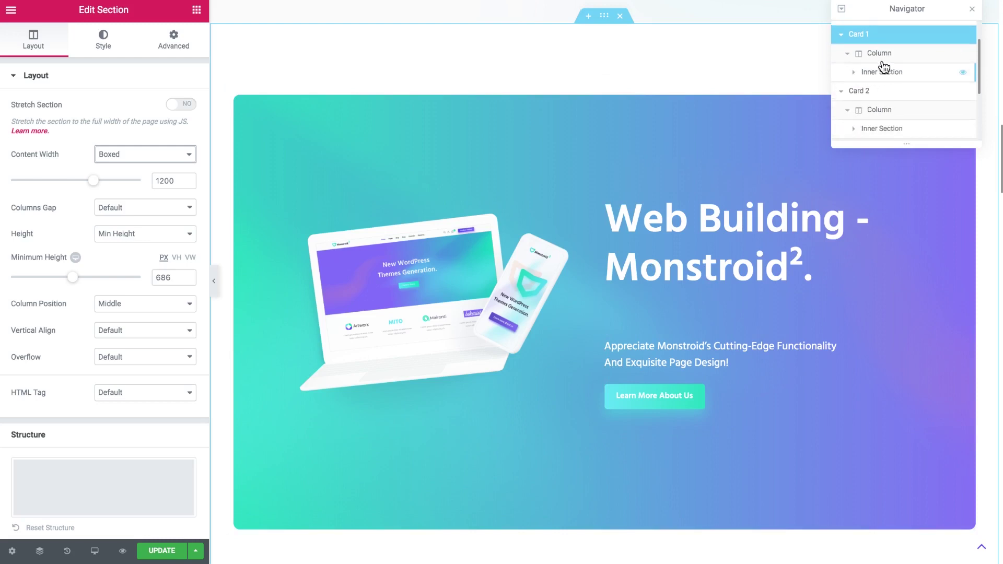
left_click(107, 48)
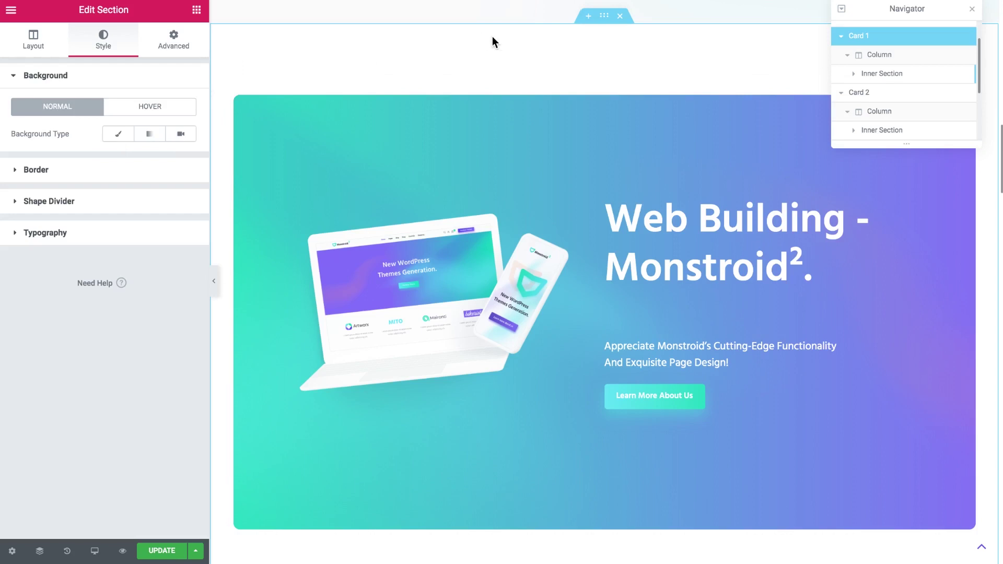
- Examine the spacing and boundary between the Card 1 and Card 2 sections on the editor canvas
scroll(434, 49, "down", 7)
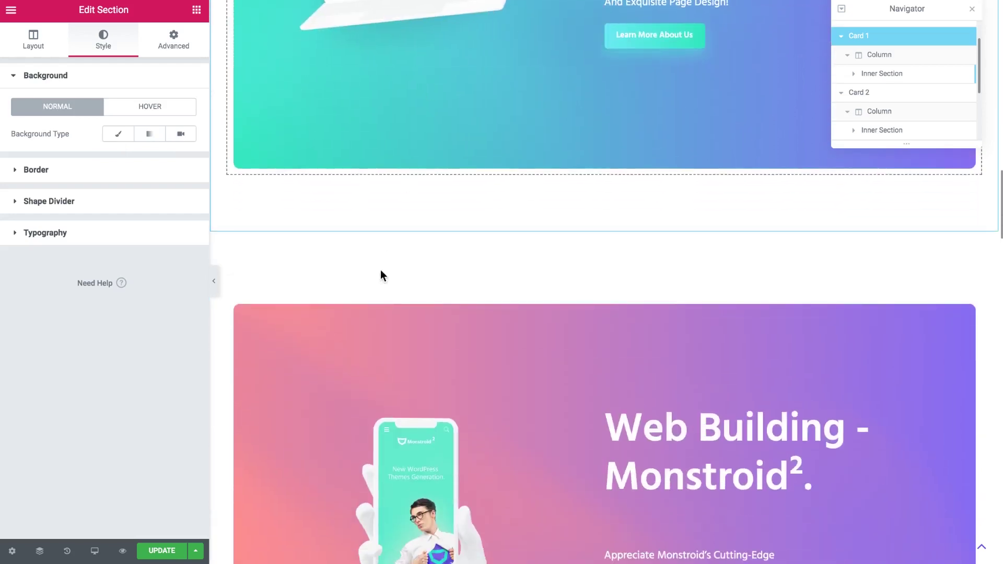
scroll(427, 245, "down", 1)
scroll(427, 246, "up", 1)
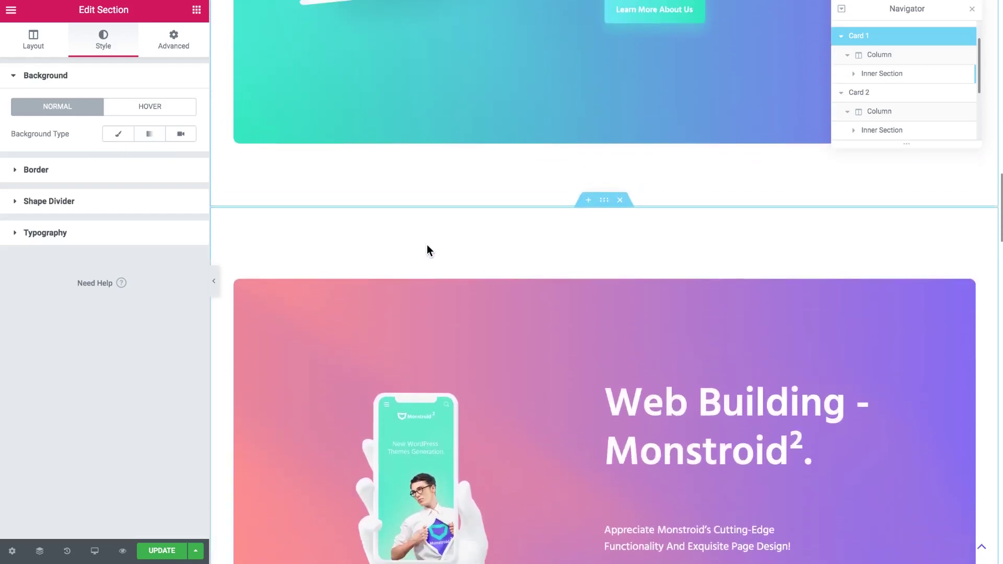
scroll(439, 264, "up", 2)
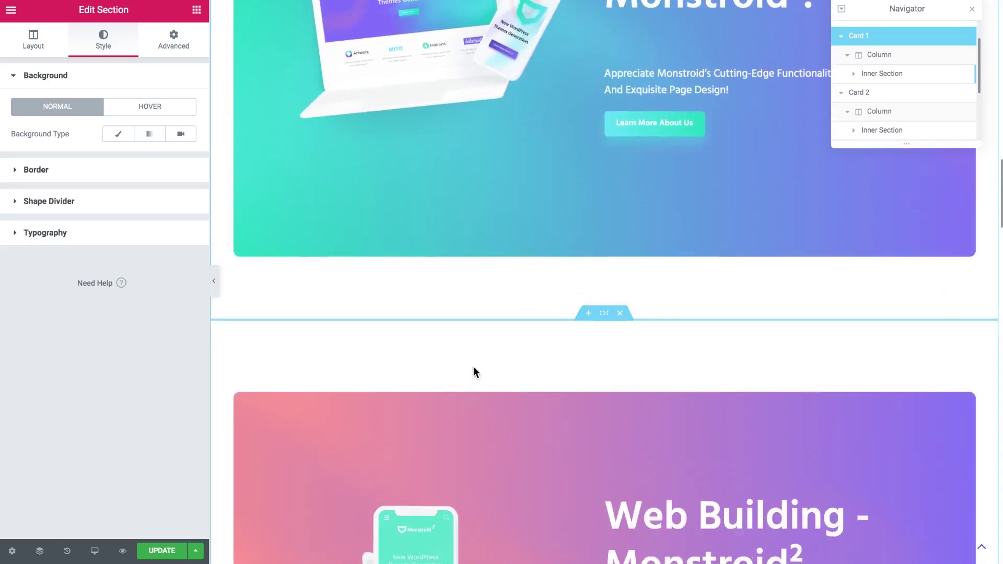
scroll(467, 356, "down", 1)
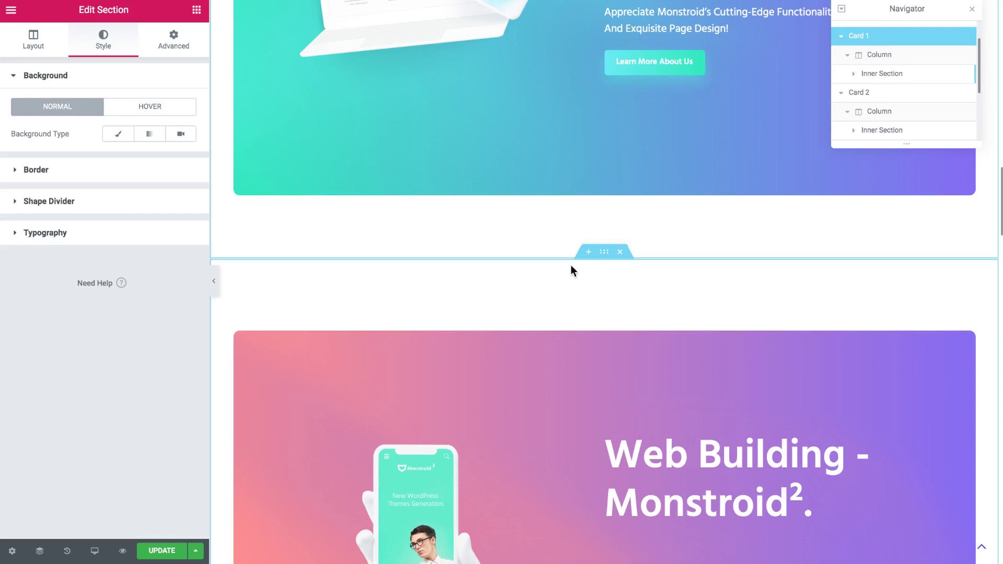
scroll(559, 270, "up", 1)
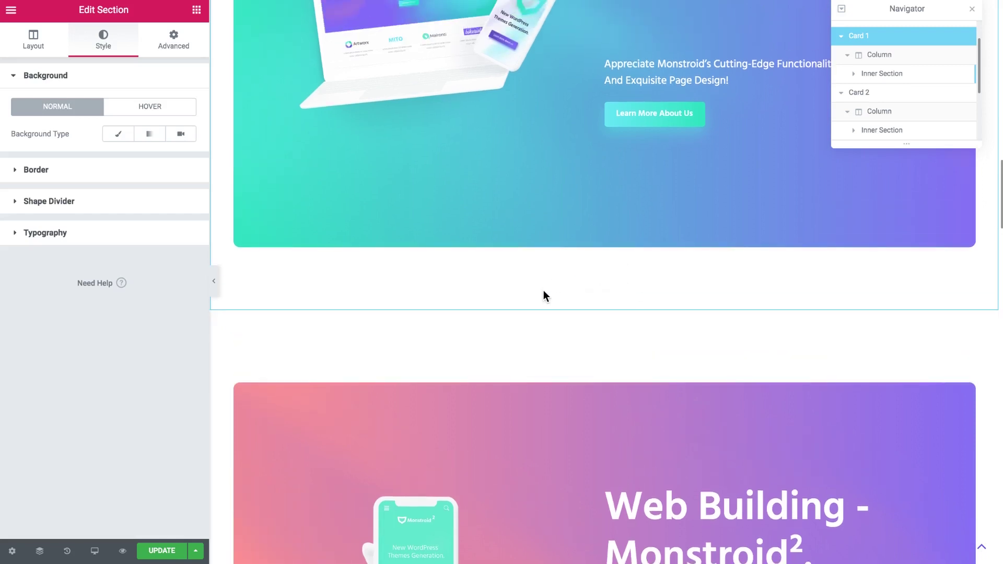
scroll(543, 290, "up", 1)
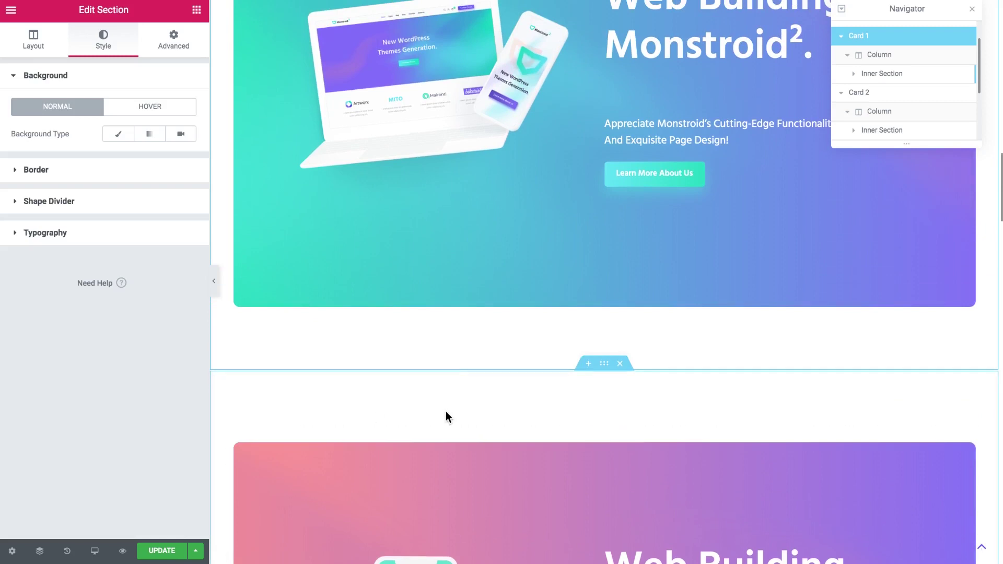
scroll(405, 293, "down", 1)
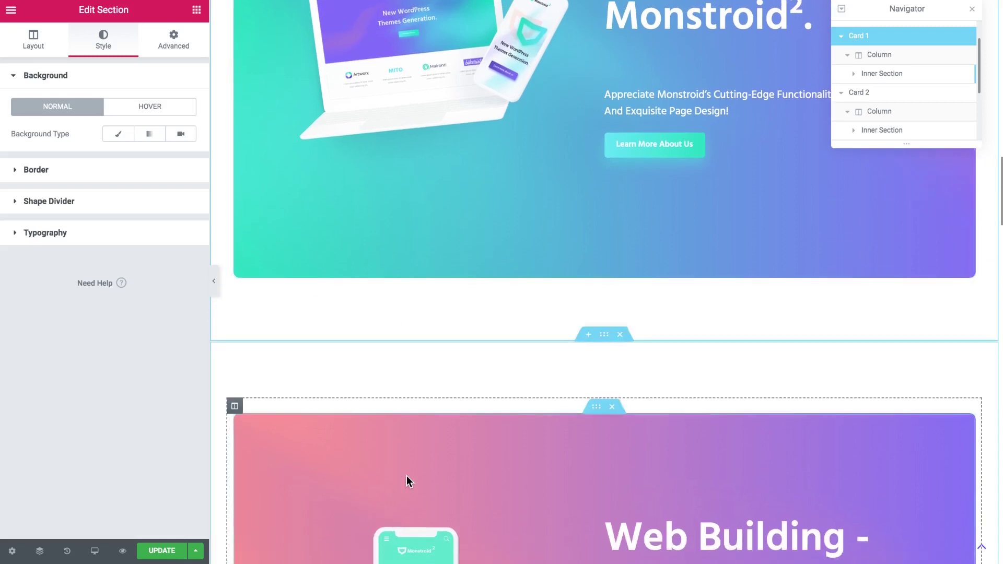
scroll(501, 261, "up", 3)
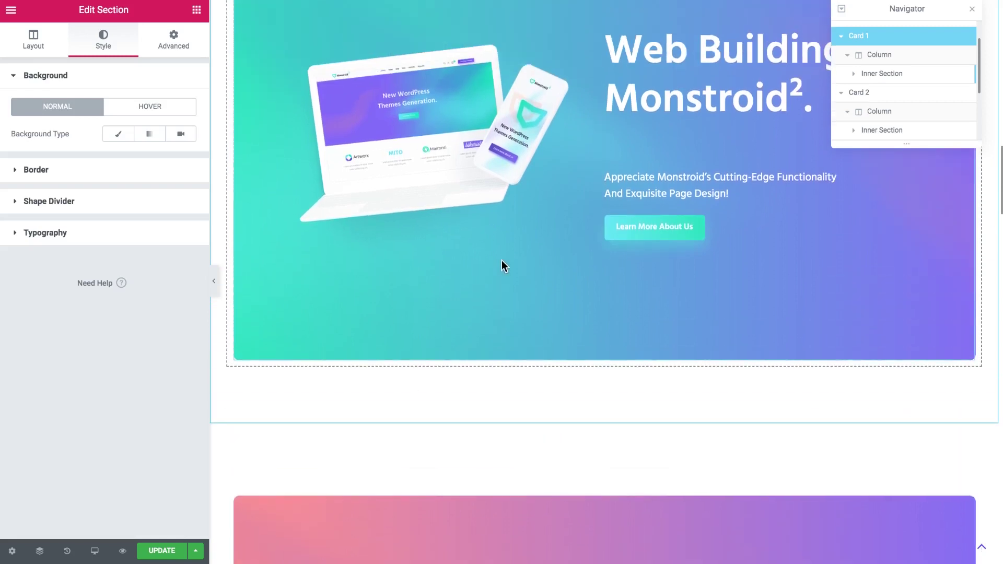
scroll(501, 262, "up", 1)
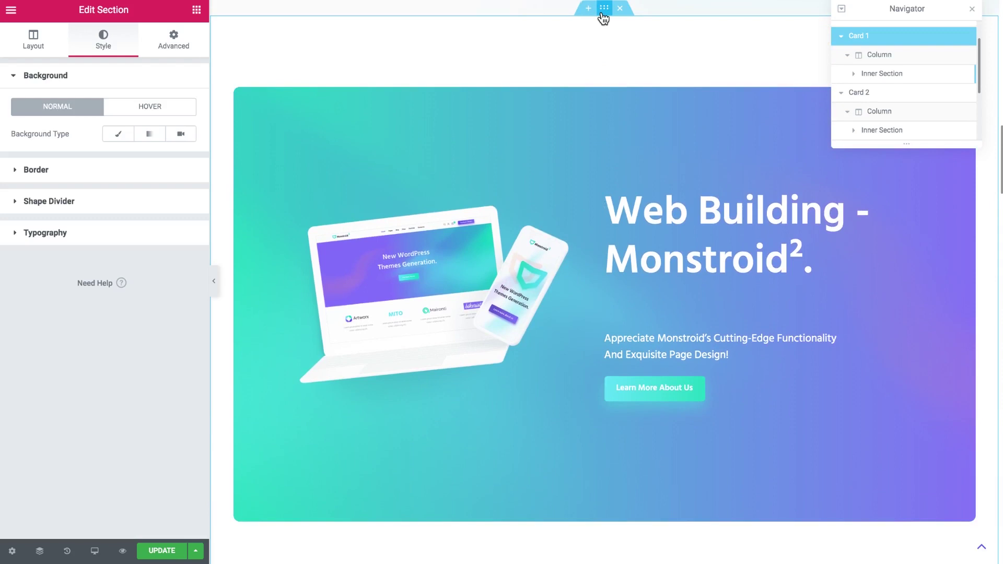
- Set the Card 1 section's Sticky motion effect to Top
left_click(169, 51)
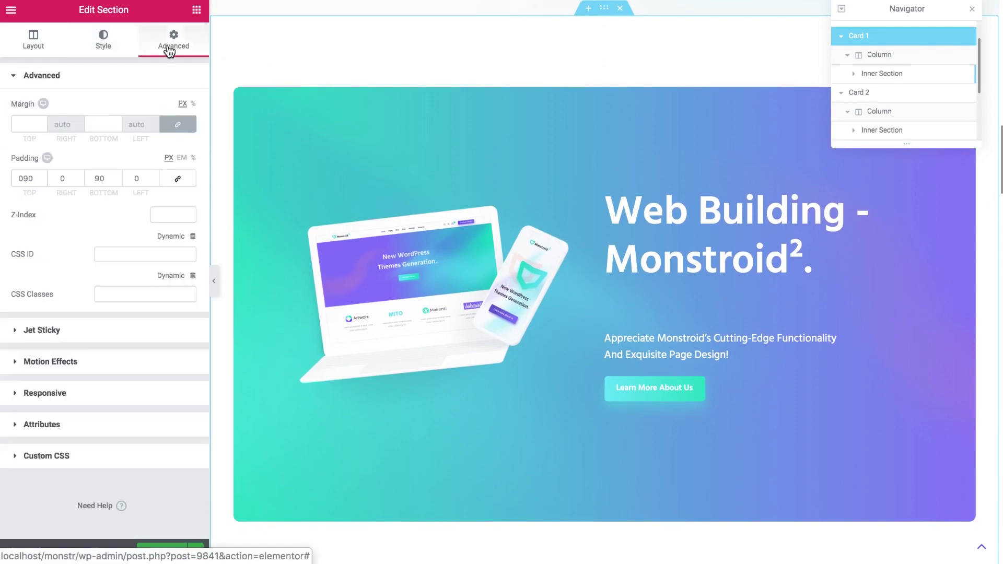
left_click(71, 365)
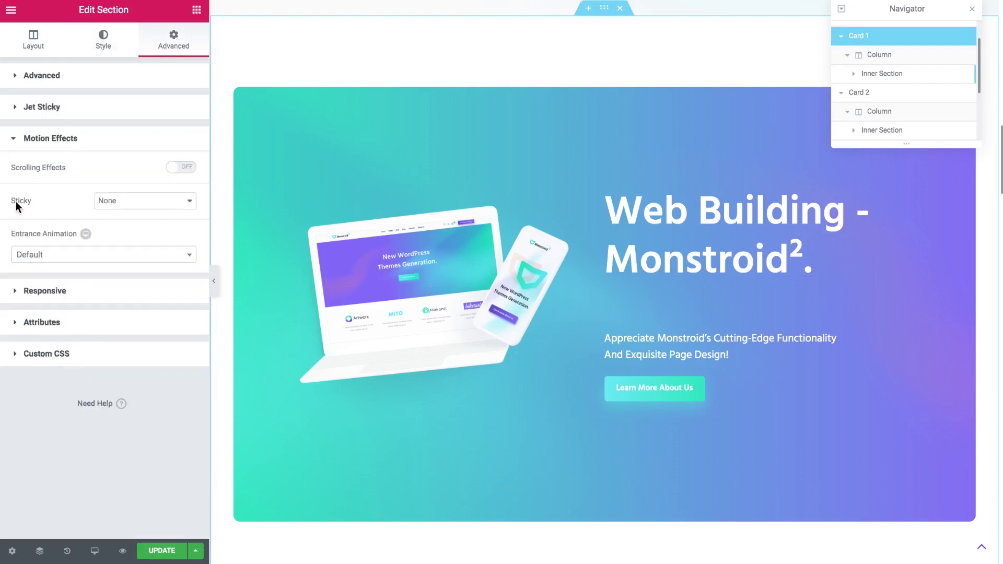
left_click(101, 201)
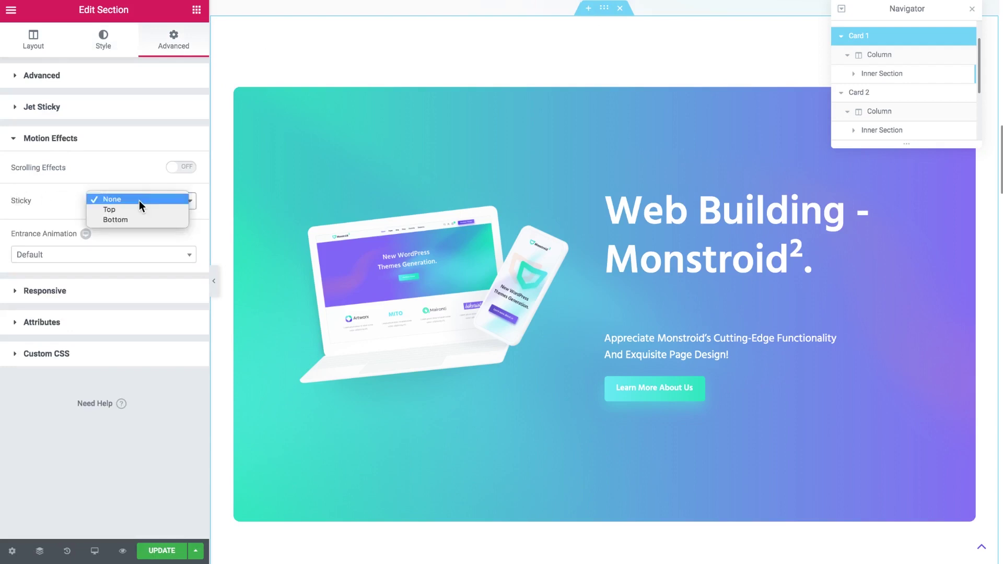
left_click(140, 209)
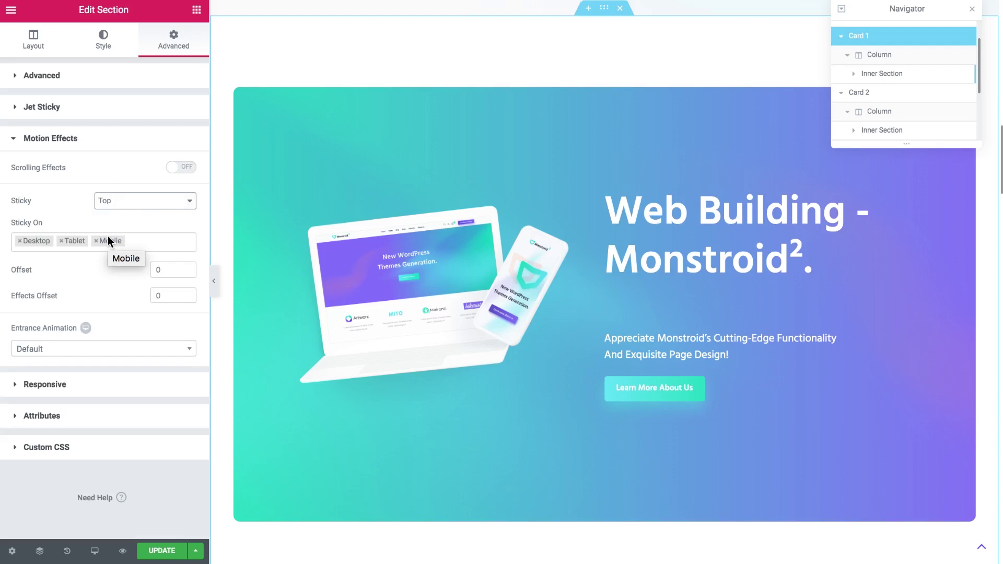
- Test a sticky offset of 50 on the Card 1 section and reset the offset to 0
left_click(156, 270)
type("50")
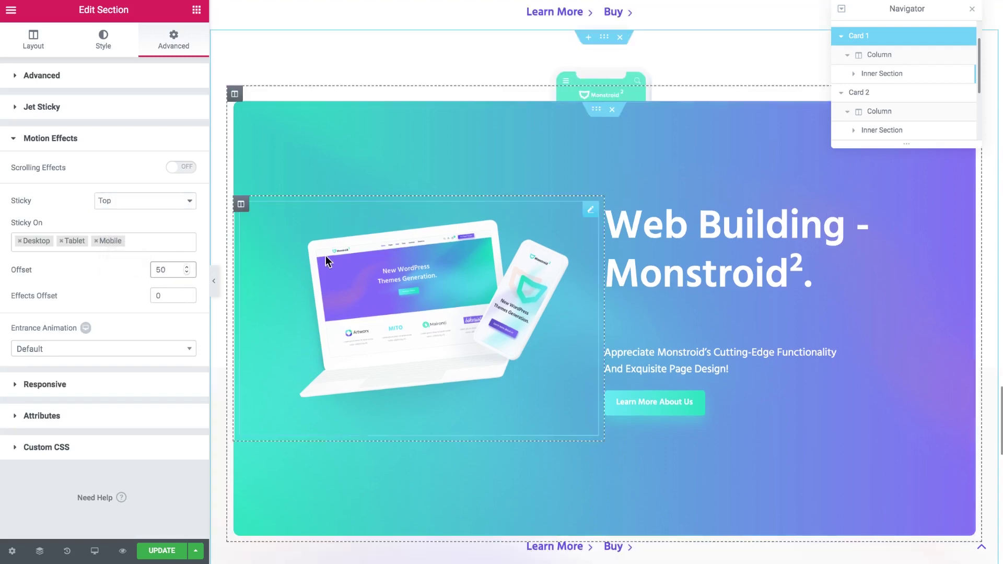
scroll(325, 255, "up", 20)
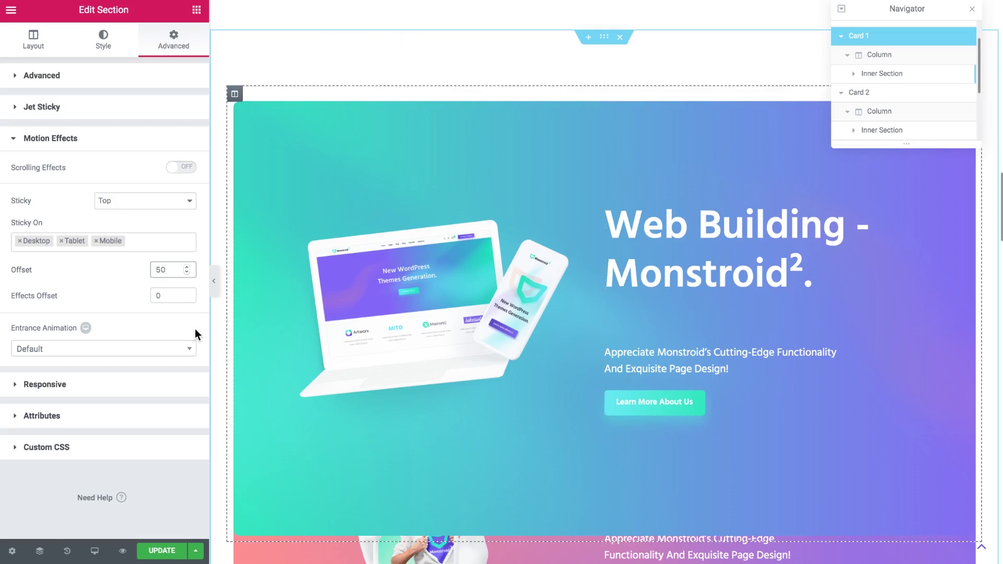
double_click(167, 271)
type("0")
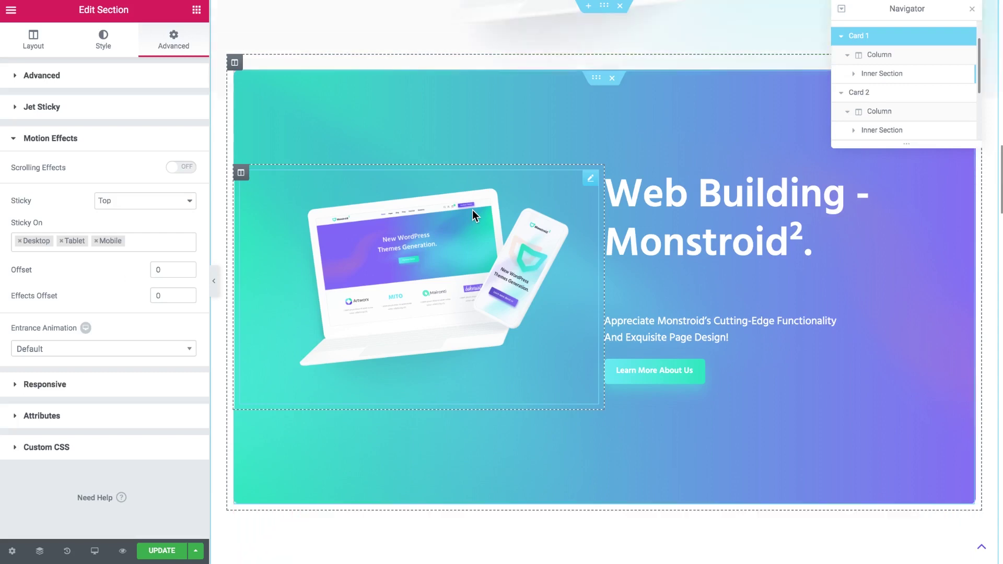
- Preview the page without the editing panel, checking how Card 1 sticks and overlaps Card 2, and return to the section settings
scroll(472, 209, "up", 5)
scroll(472, 209, "down", 5)
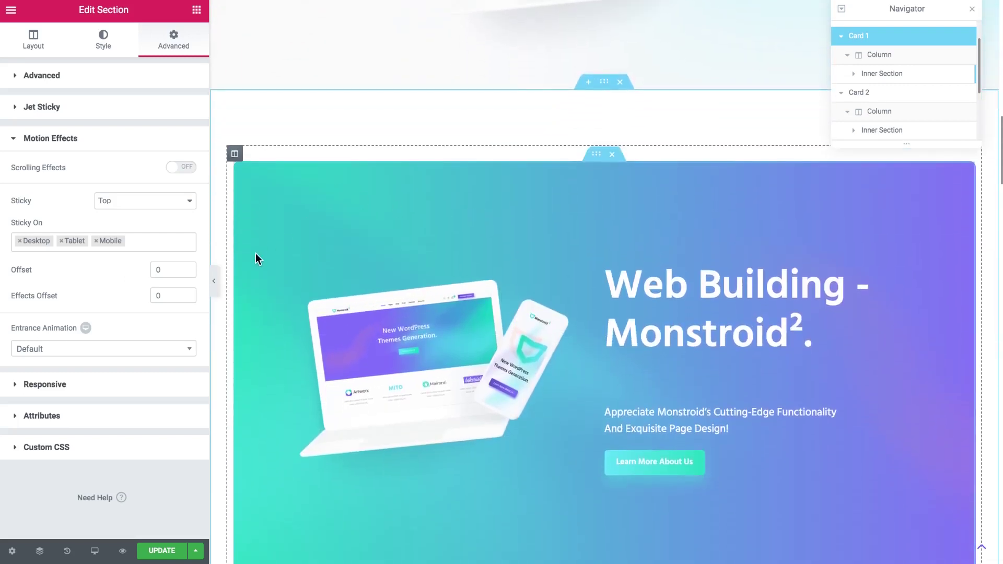
left_click(218, 281)
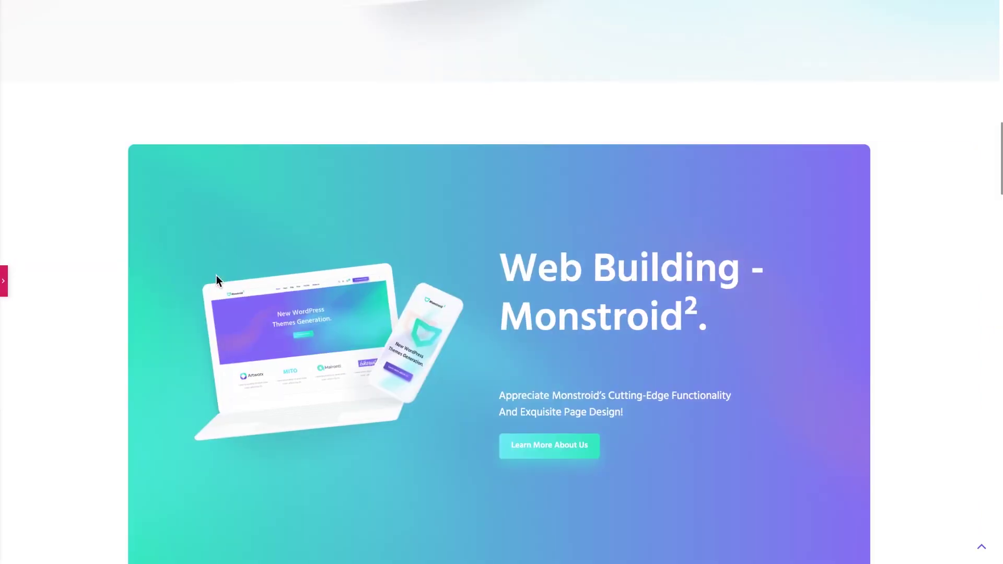
scroll(327, 155, "up", 2)
scroll(327, 152, "up", 8)
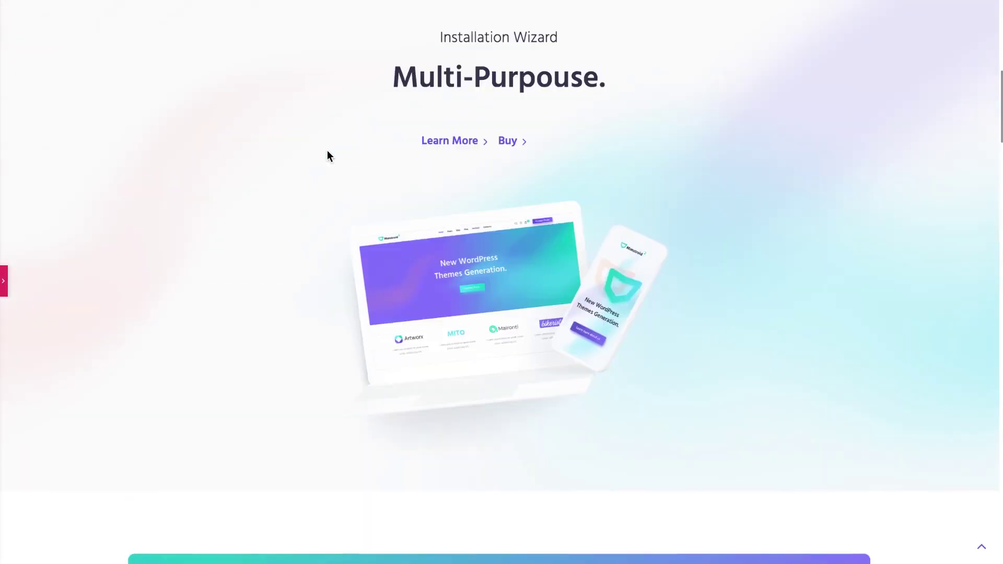
scroll(329, 156, "down", 1)
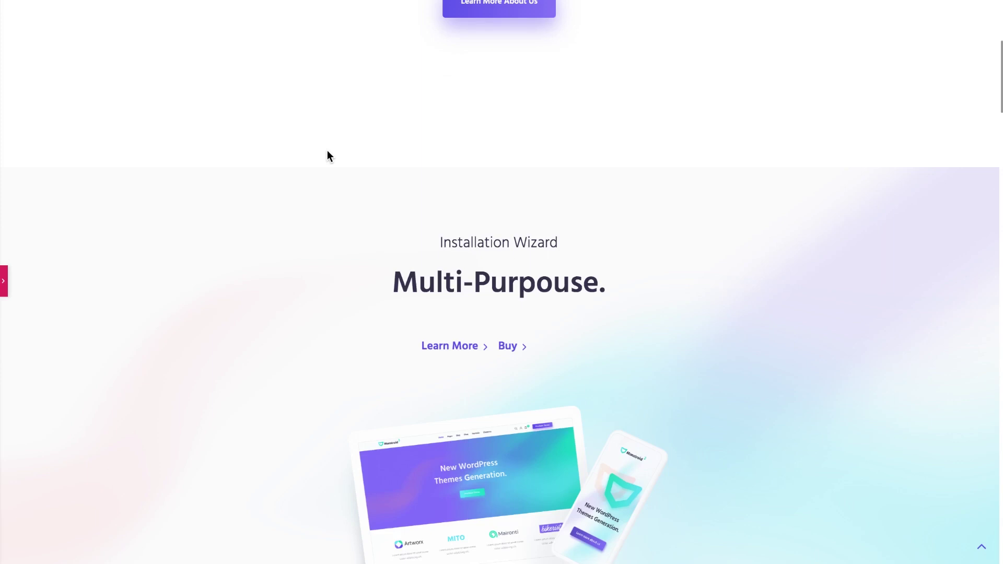
scroll(352, 152, "down", 10)
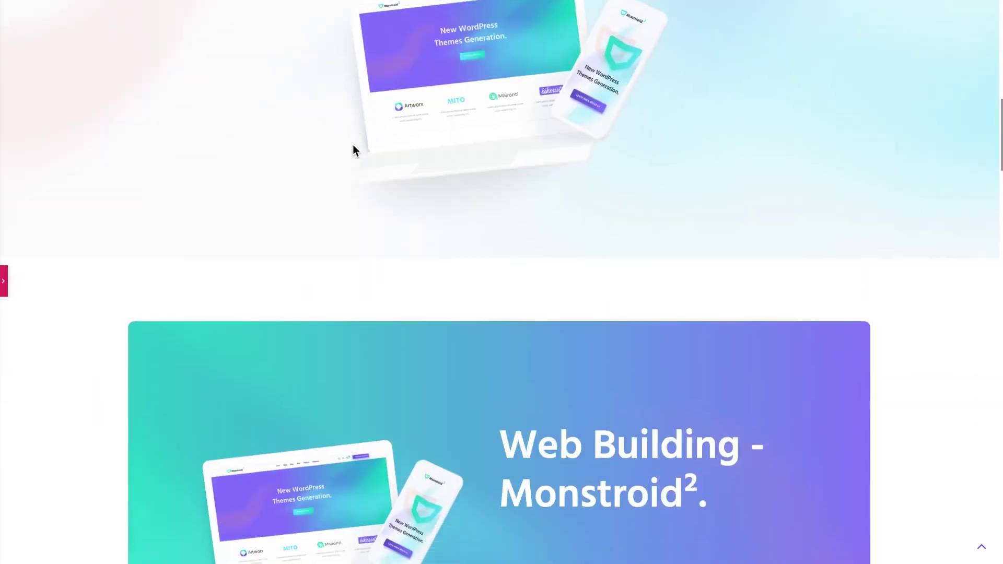
scroll(353, 145, "down", 3)
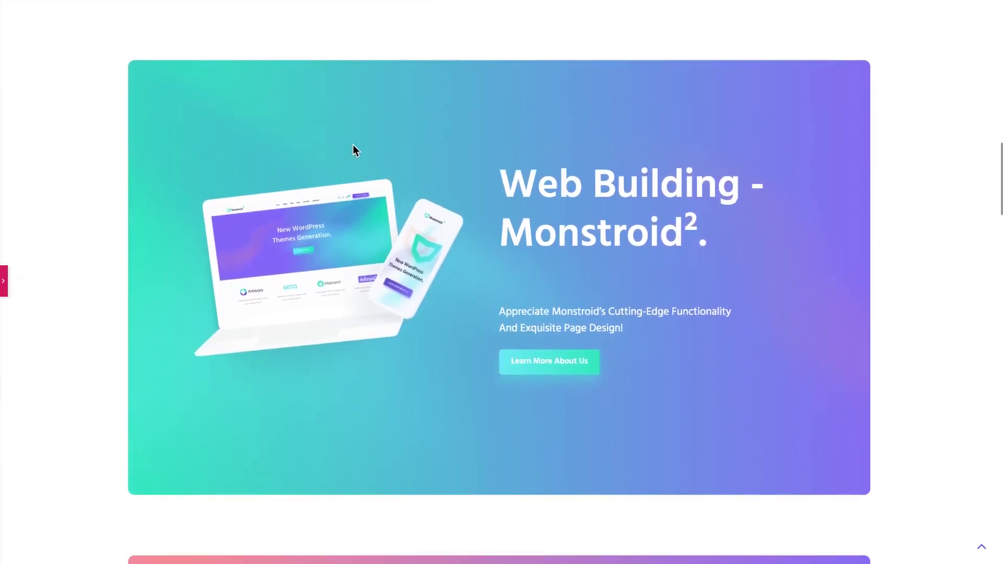
scroll(353, 145, "down", 2)
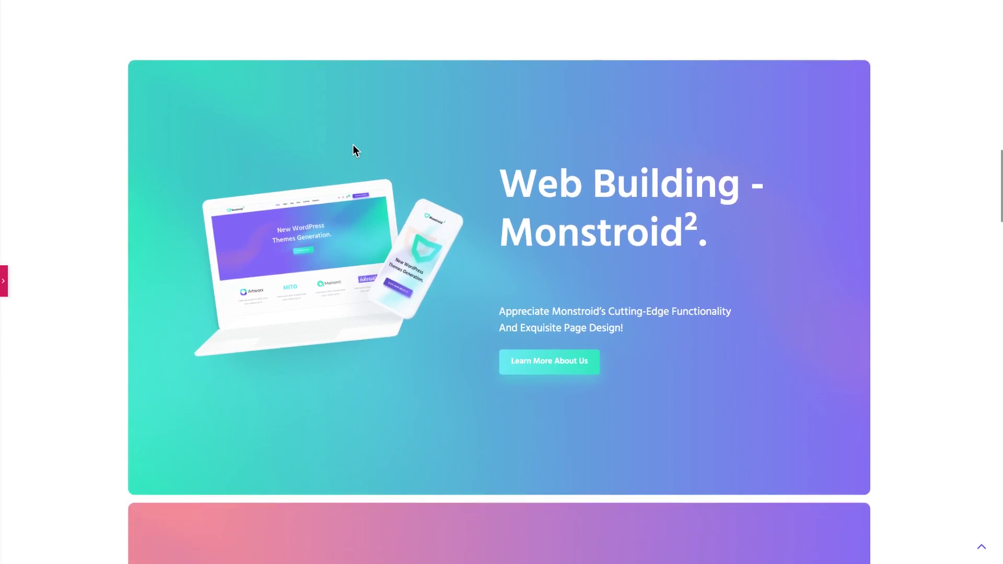
scroll(352, 144, "down", 4)
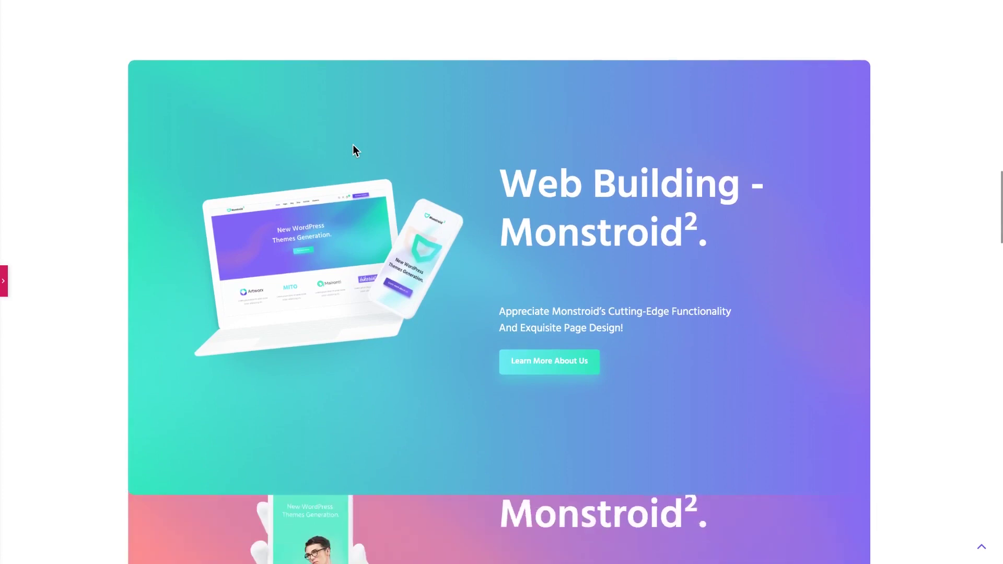
scroll(219, 240, "down", 3)
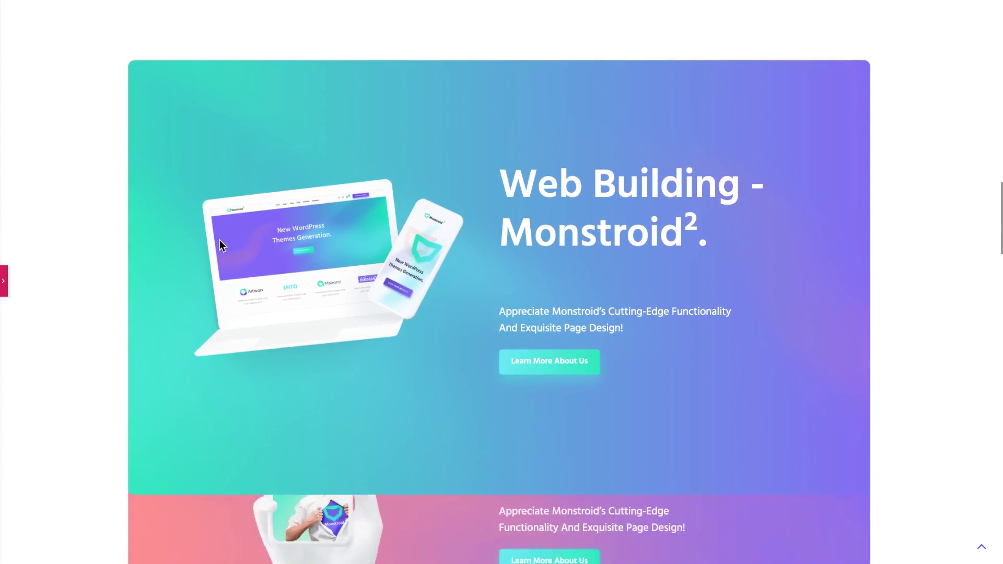
scroll(220, 240, "up", 5)
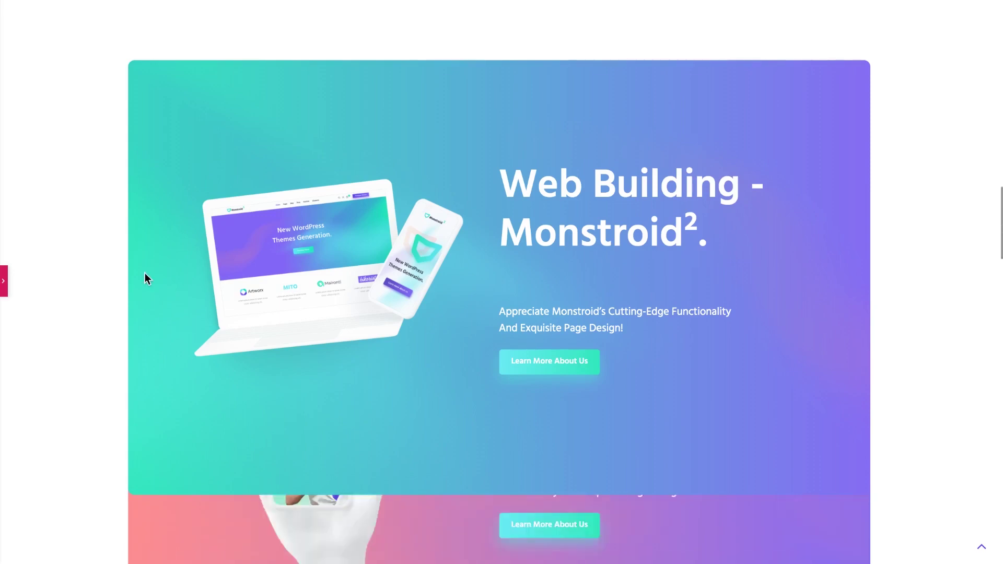
scroll(145, 274, "down", 3)
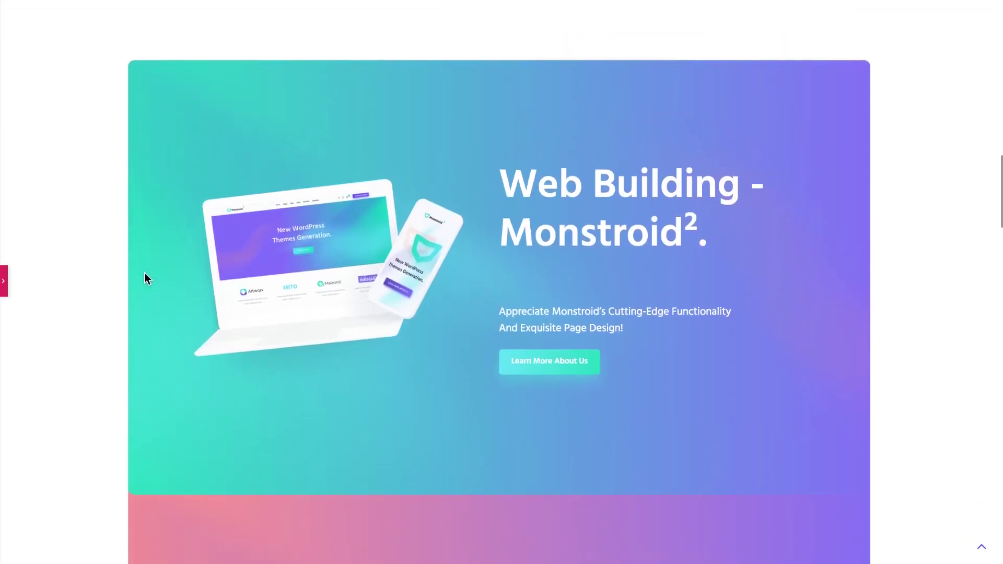
left_click(3, 282)
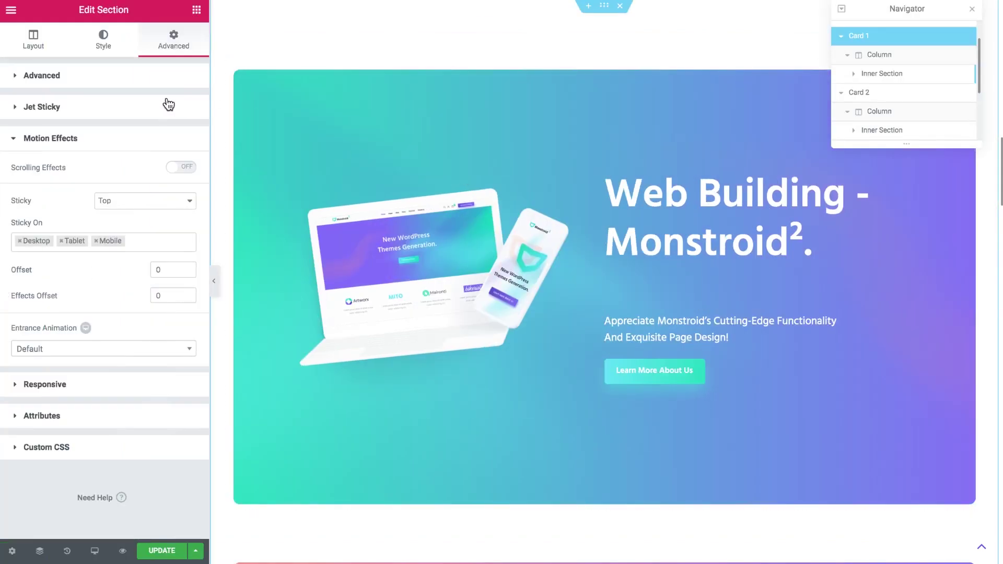
- Set the Card 1 section's Z-Index to 10 and collapse Card 1 and Card 2 in the Navigator
left_click(150, 79)
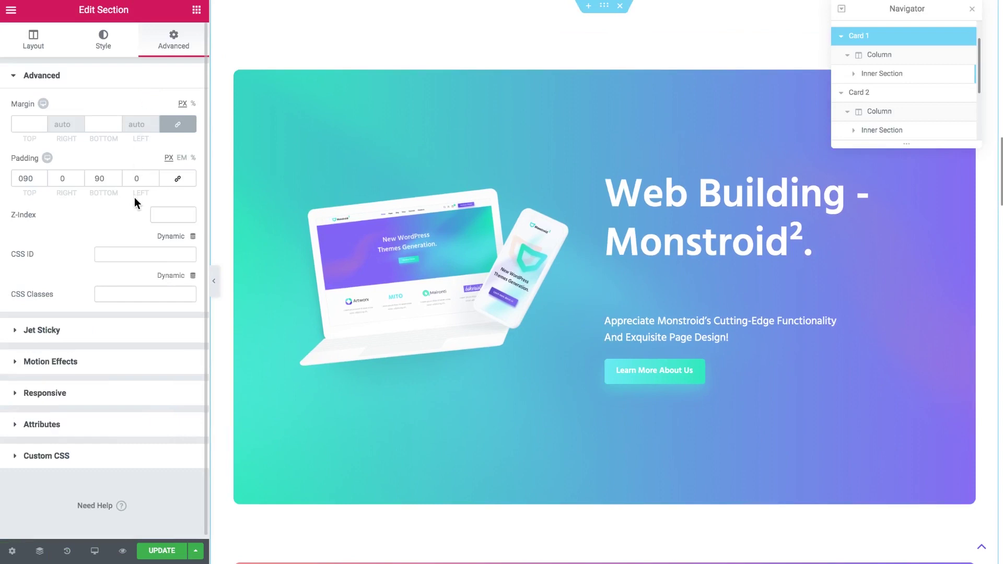
left_click(160, 212)
left_click(841, 36)
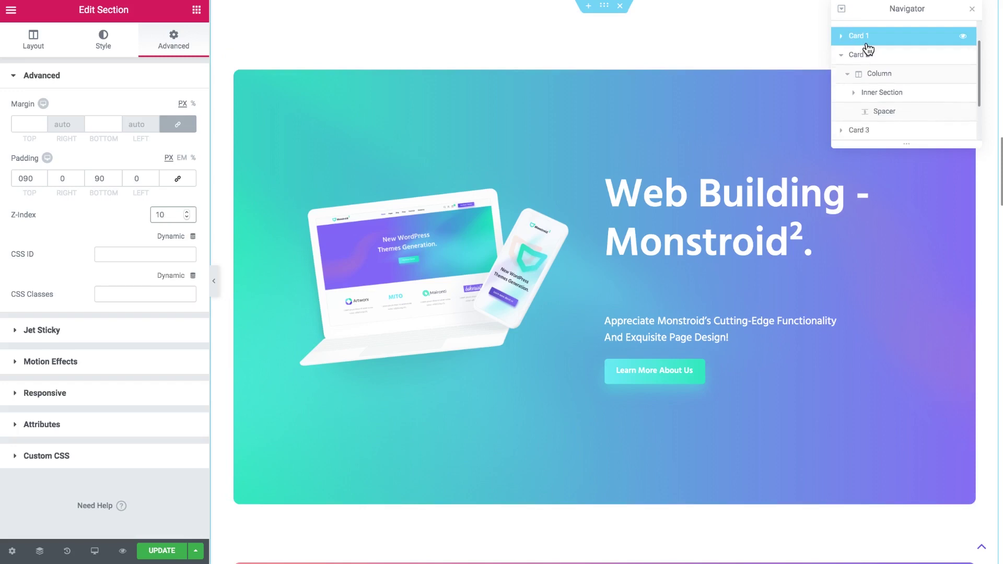
left_click(841, 55)
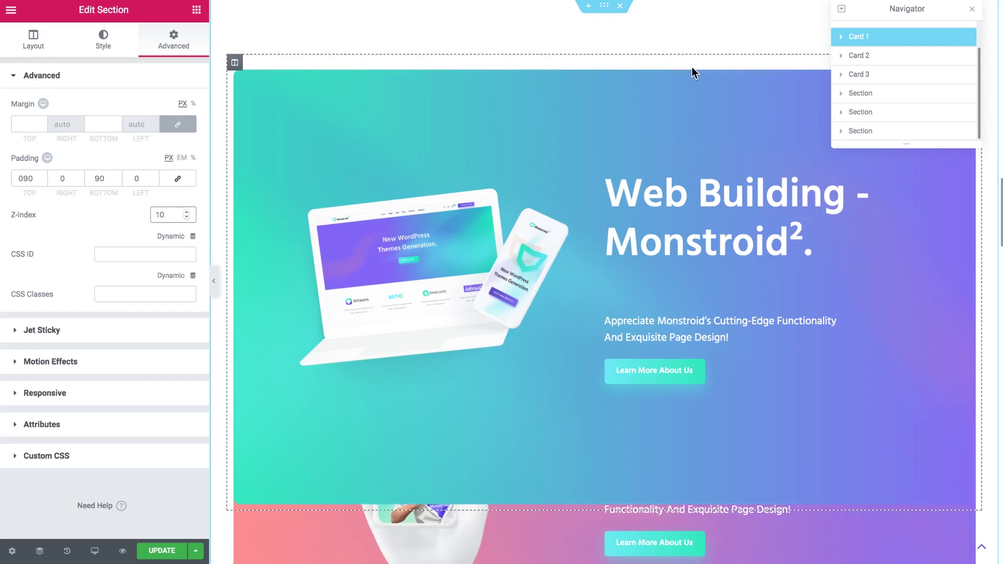
- Set the Card 2 section's Z-Index to 20 and check how it slides over Card 1 on the canvas
left_click(871, 65)
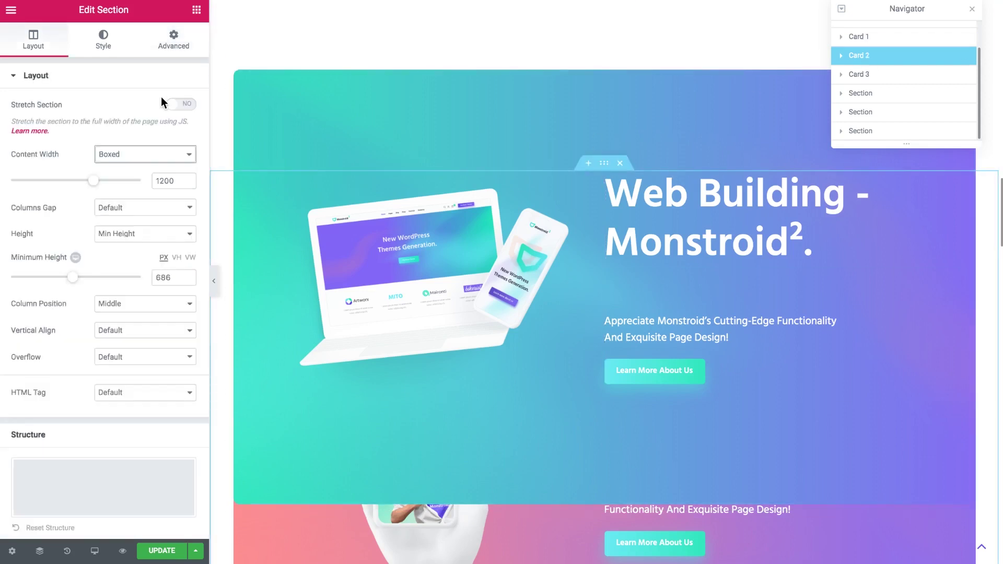
left_click(173, 39)
left_click(164, 216)
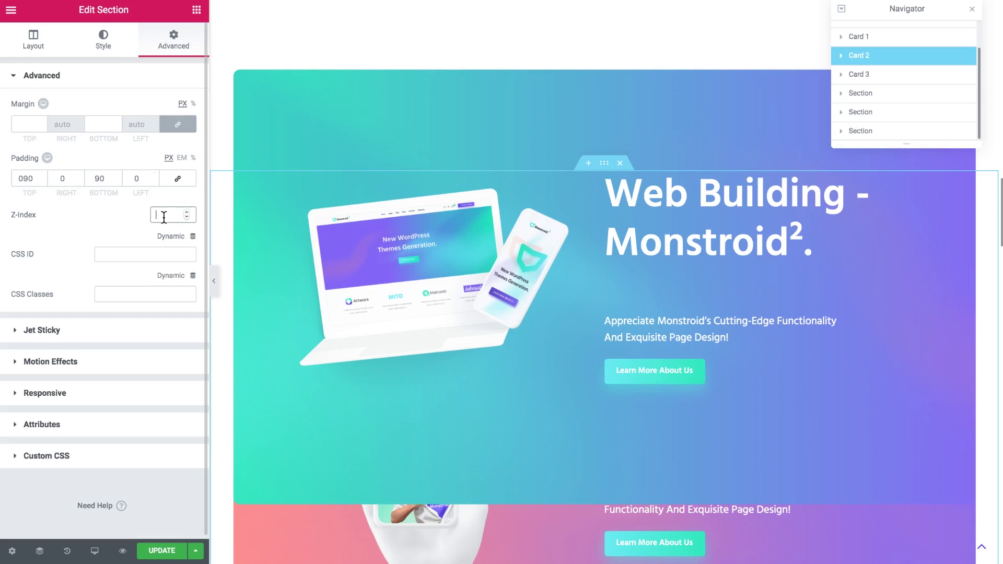
left_click(164, 215)
type("20")
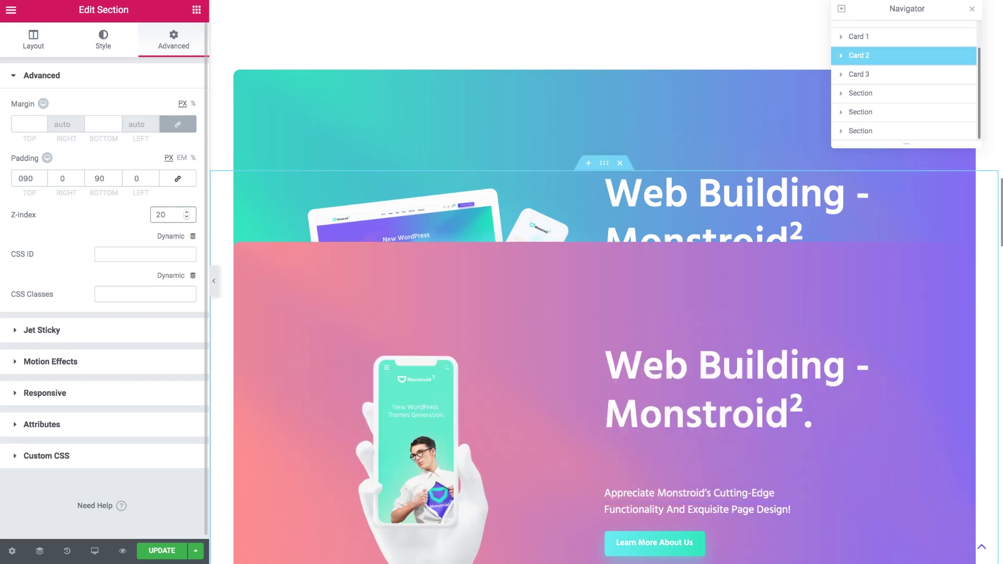
scroll(424, 129, "down", 4)
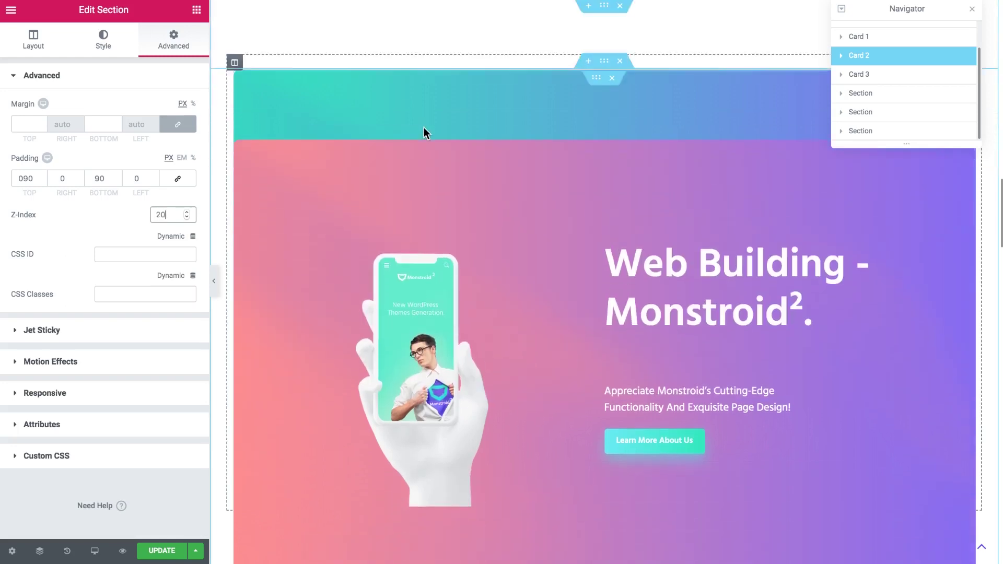
- Check how Card 2 slides over Card 1 on the canvas and make the Card 2 section sticky to Top
scroll(424, 127, "down", 3)
scroll(424, 127, "up", 6)
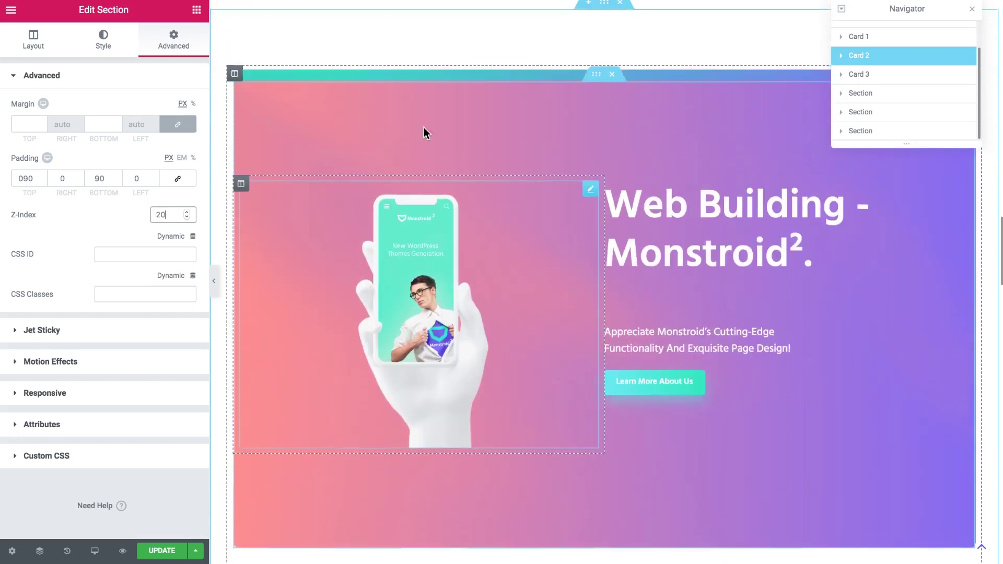
scroll(424, 127, "down", 2)
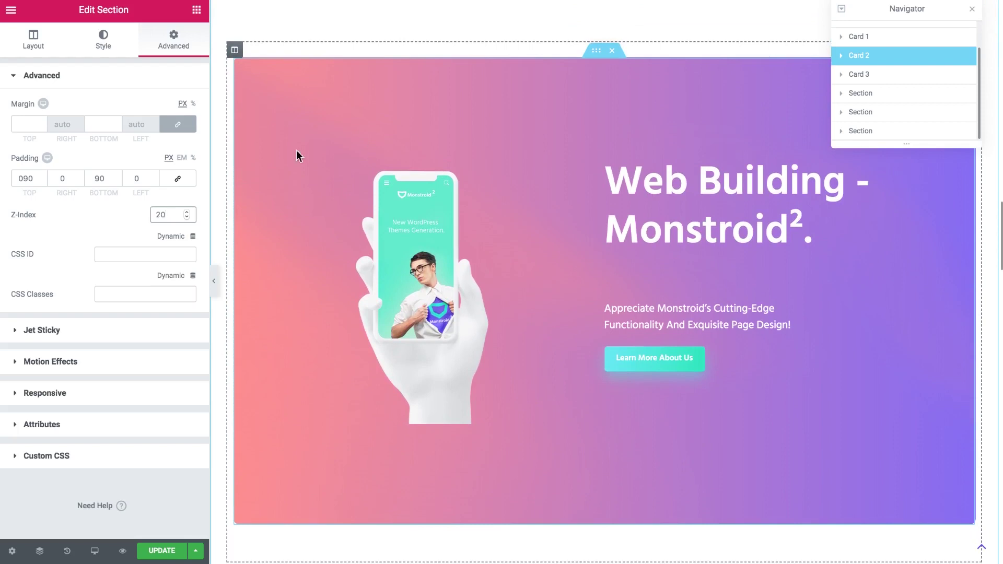
scroll(591, 121, "up", 2)
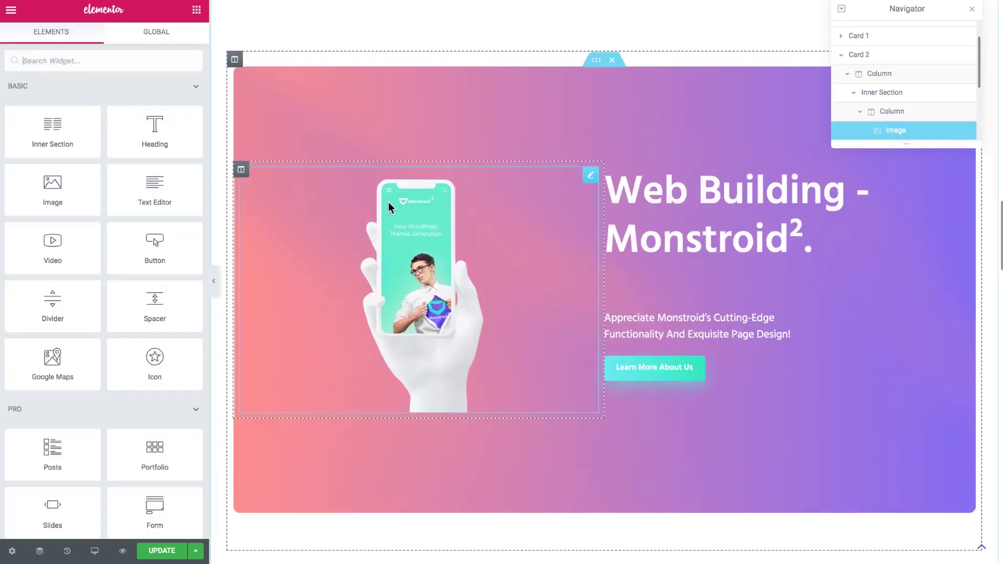
right_click(539, 81)
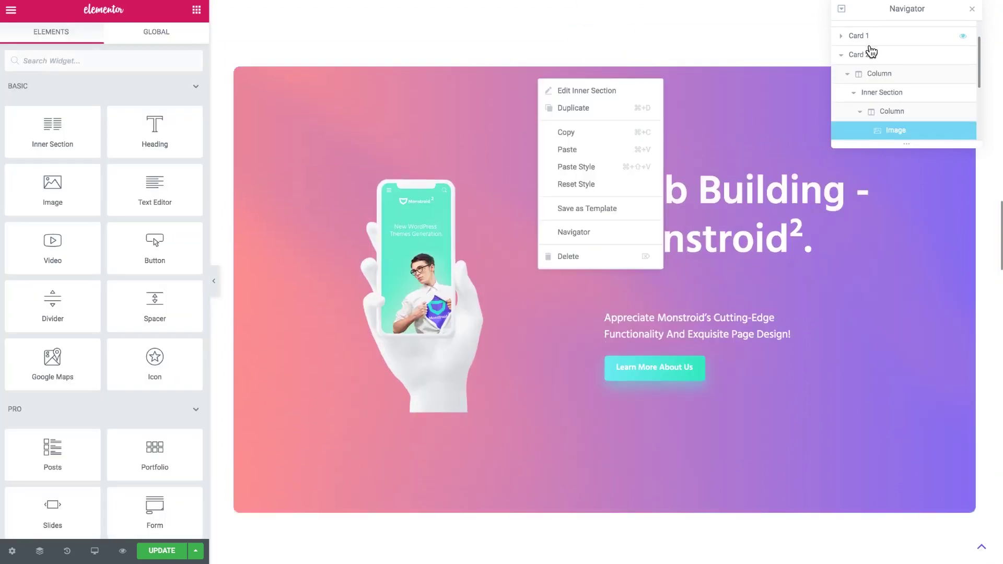
left_click(867, 55)
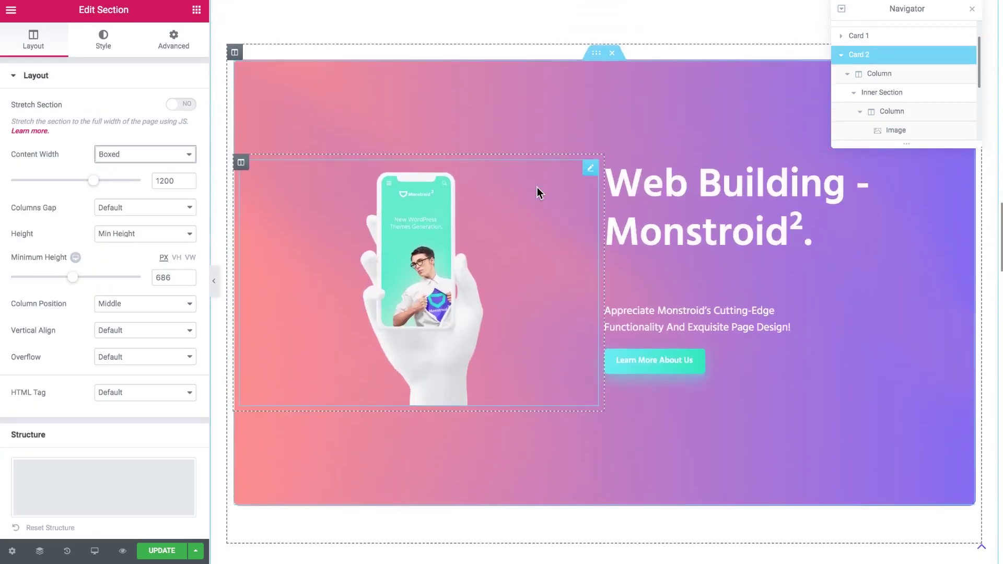
left_click(173, 46)
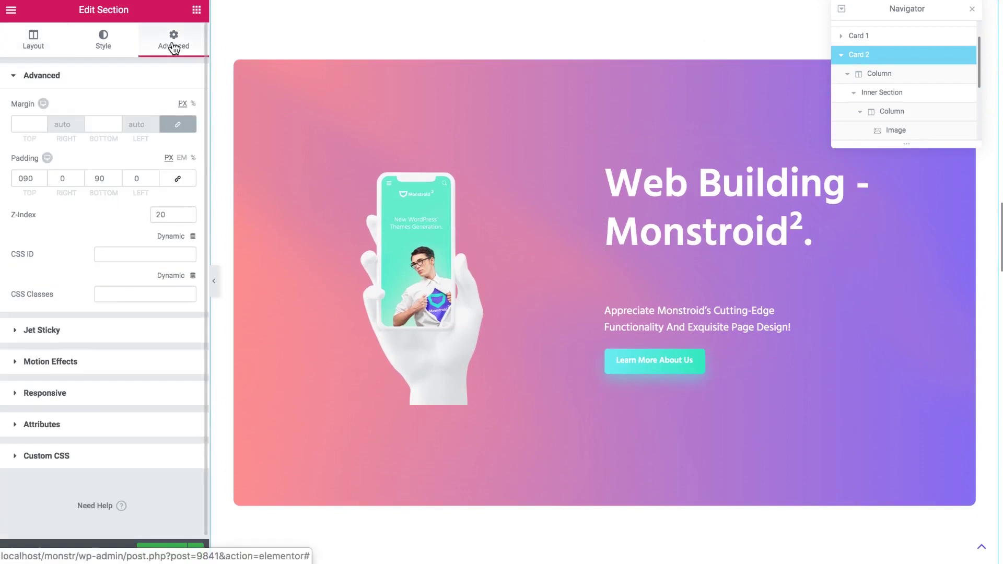
left_click(85, 365)
left_click(182, 204)
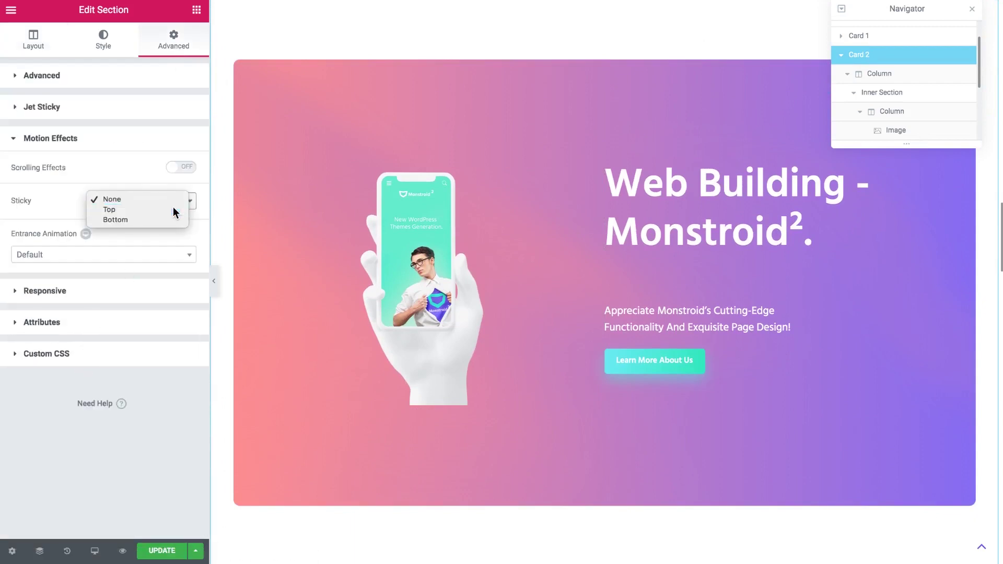
left_click(174, 208)
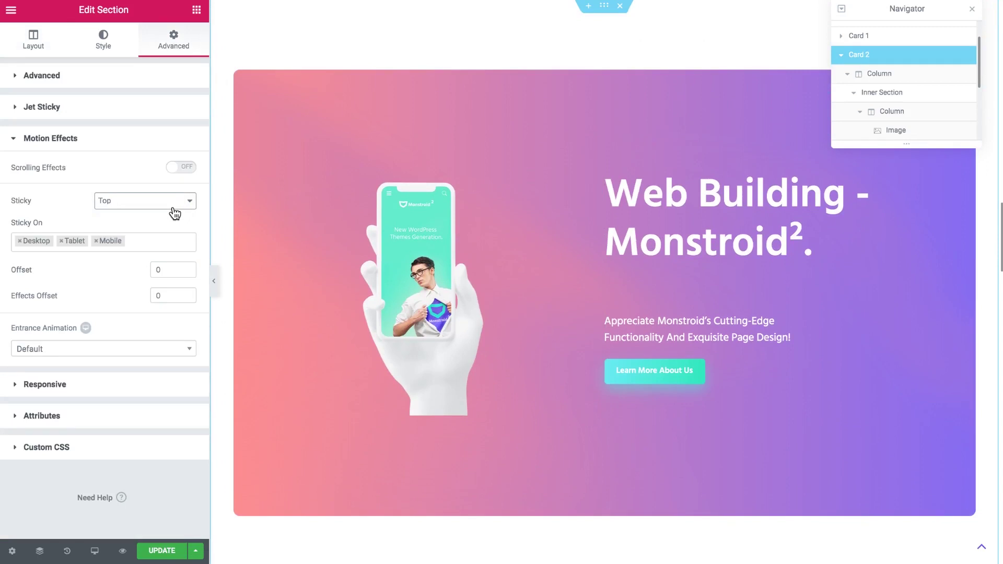
- Preview the page without the editing panel, examining how Card 2 sticks over Card 1 and meets Card 3, and return to the settings
scroll(542, 206, "up", 5)
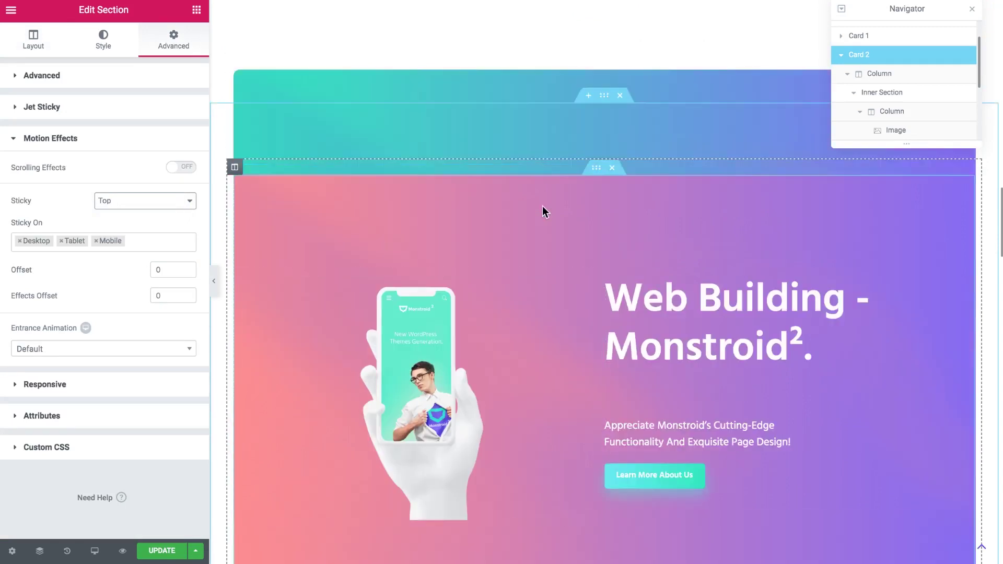
left_click(214, 280)
scroll(370, 235, "up", 5)
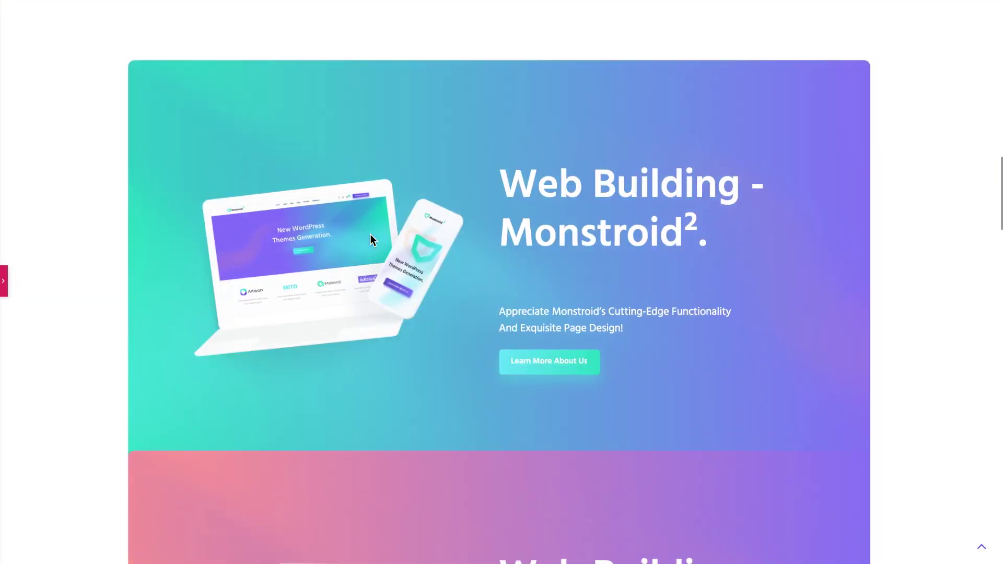
scroll(370, 235, "down", 5)
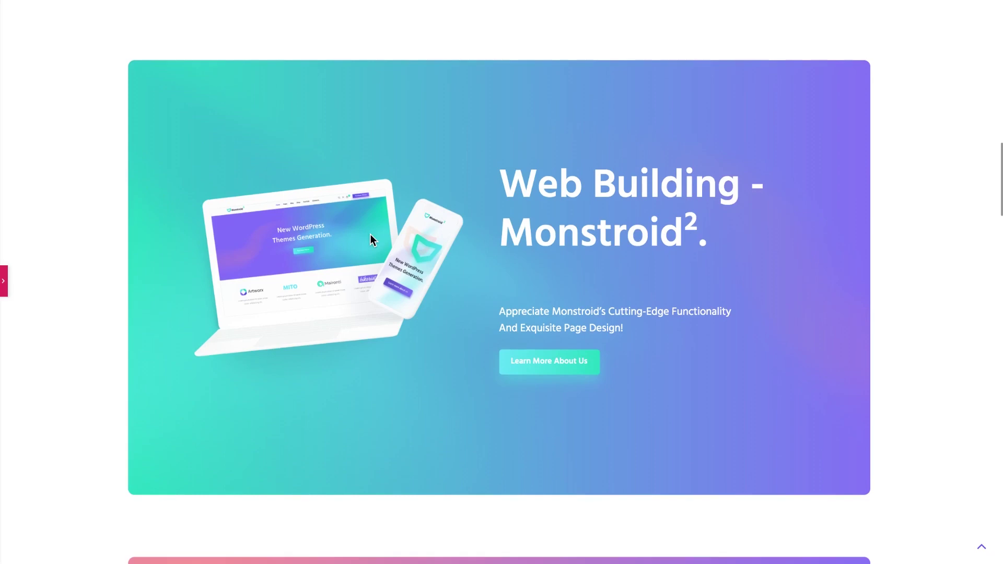
scroll(440, 152, "down", 5)
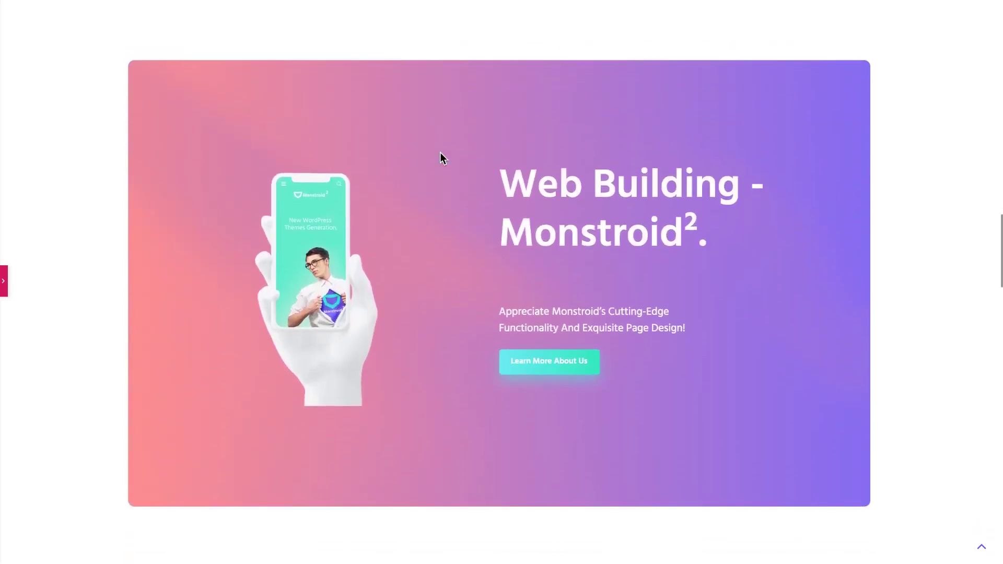
scroll(440, 152, "down", 2)
scroll(440, 153, "down", 3)
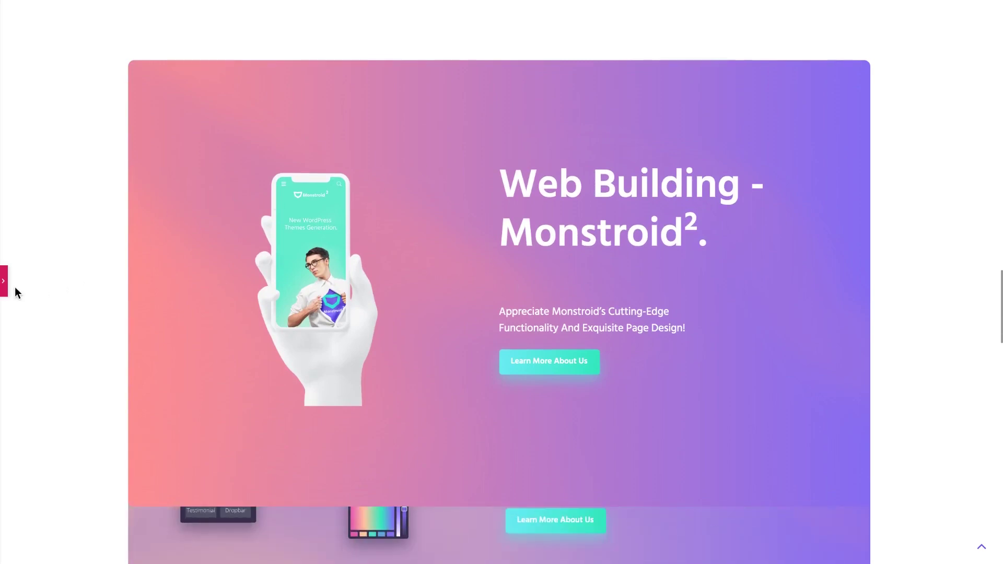
key("super+p")
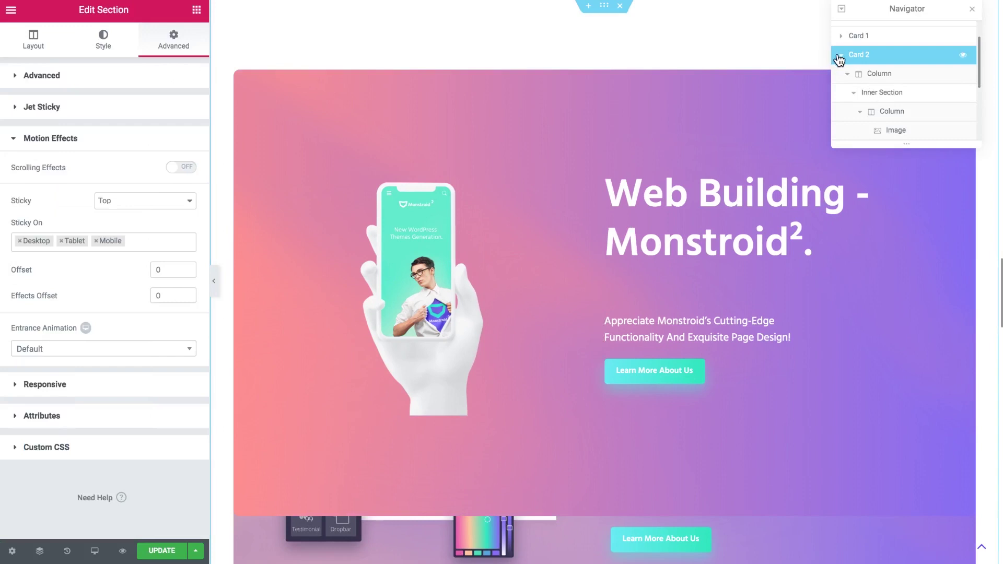
- Collapse Card 2 in the Navigator and set the Card 3 section's Z-Index to 30
left_click(840, 56)
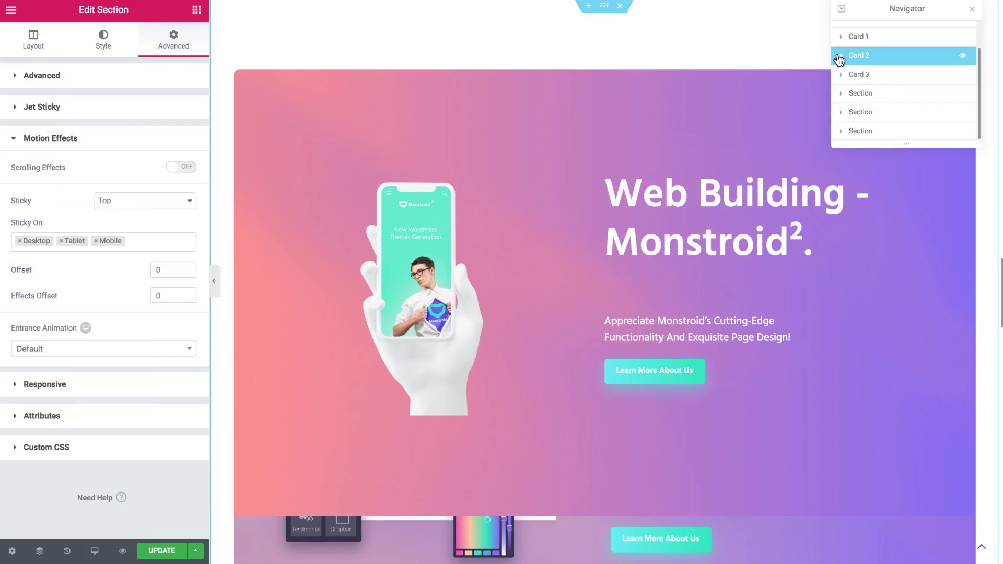
left_click(859, 83)
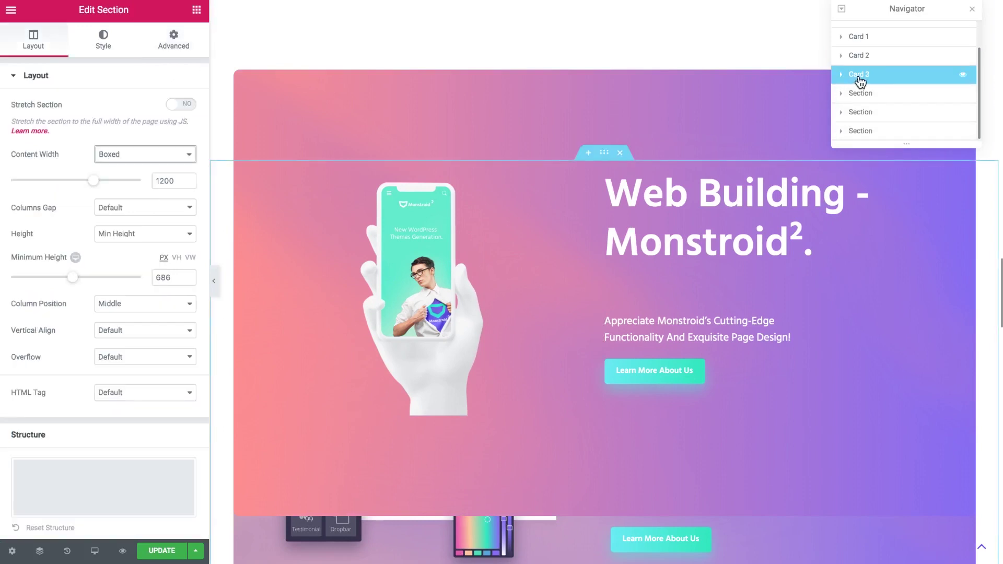
left_click(172, 41)
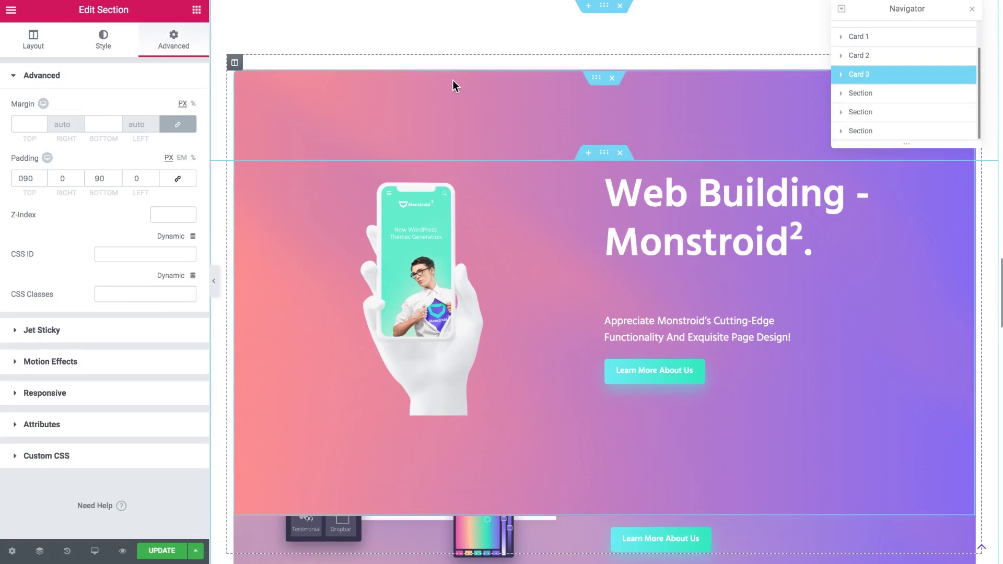
left_click(171, 215)
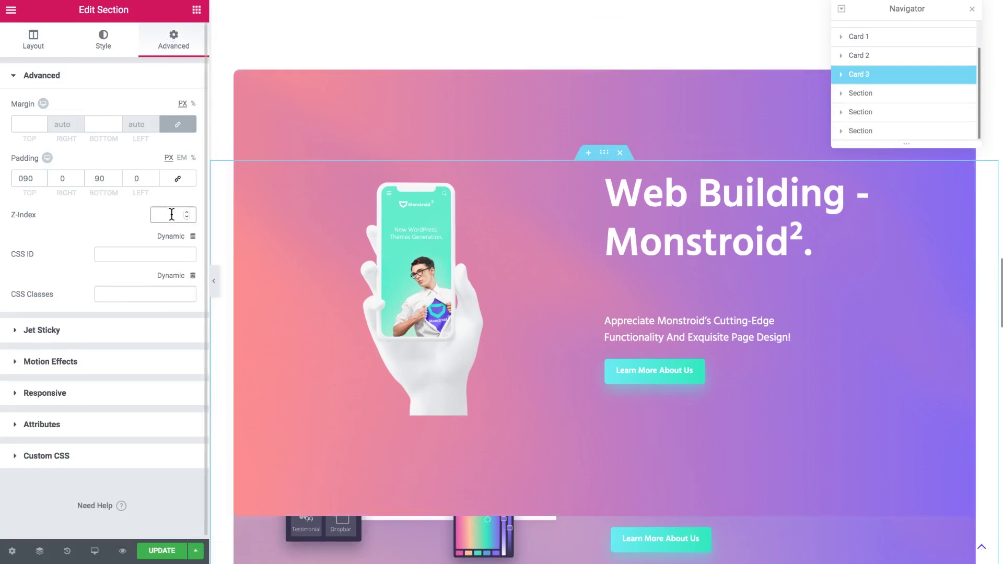
type("30")
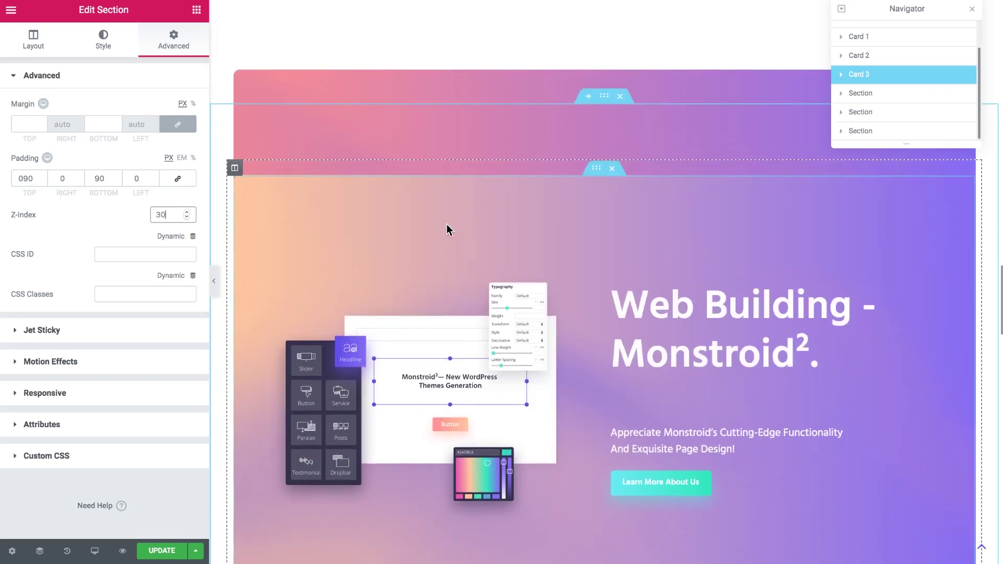
- Preview the page without the editing panel, examining how Card 3 and the sections below it overlap Card 2, and restore the panel
left_click(214, 280)
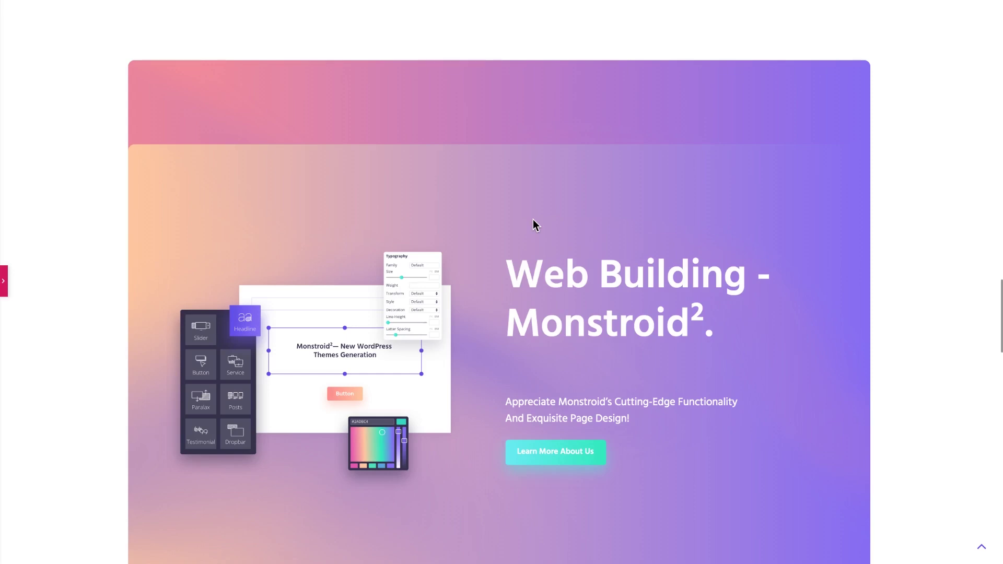
scroll(534, 221, "down", 3)
scroll(533, 220, "down", 10)
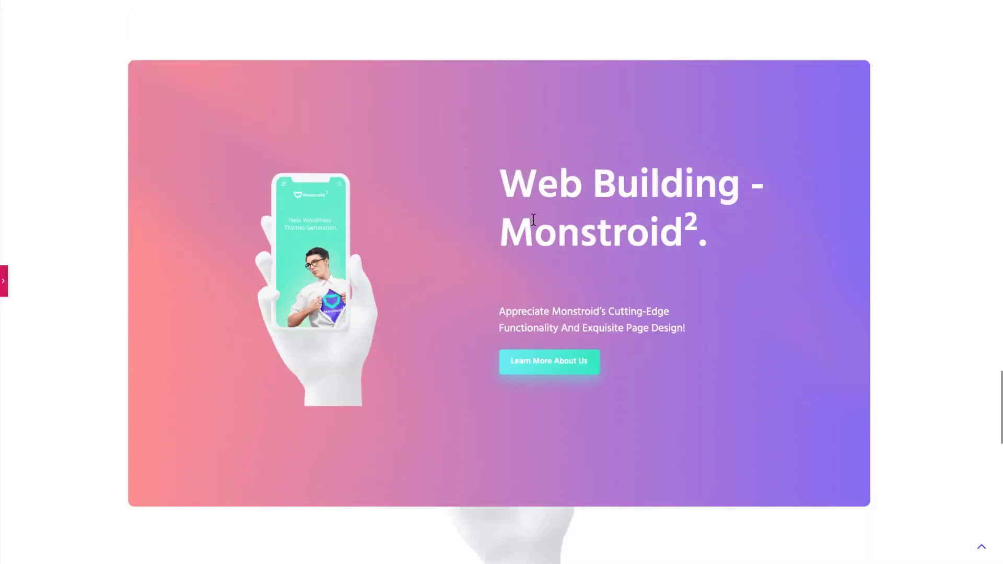
scroll(532, 219, "up", 8)
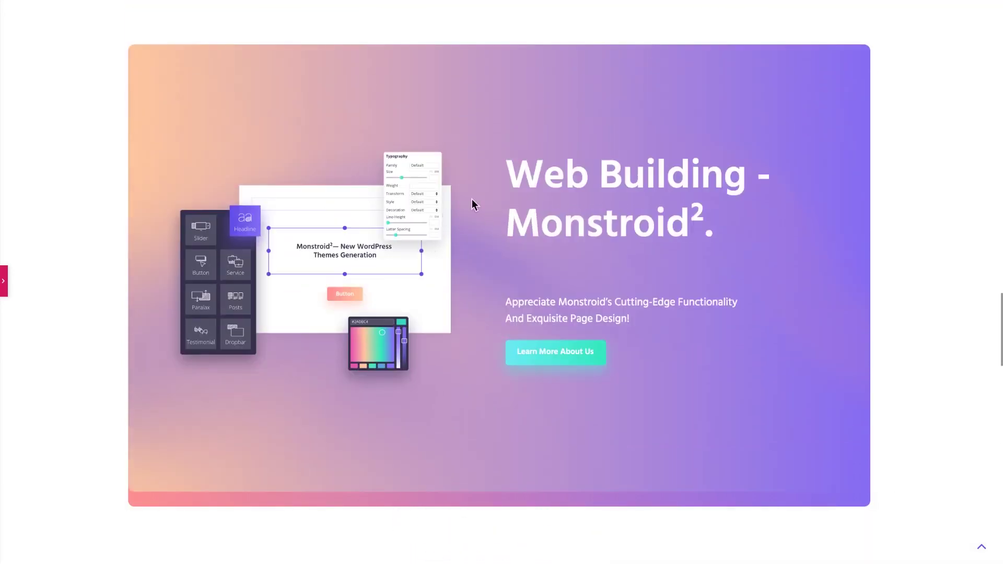
left_click(4, 282)
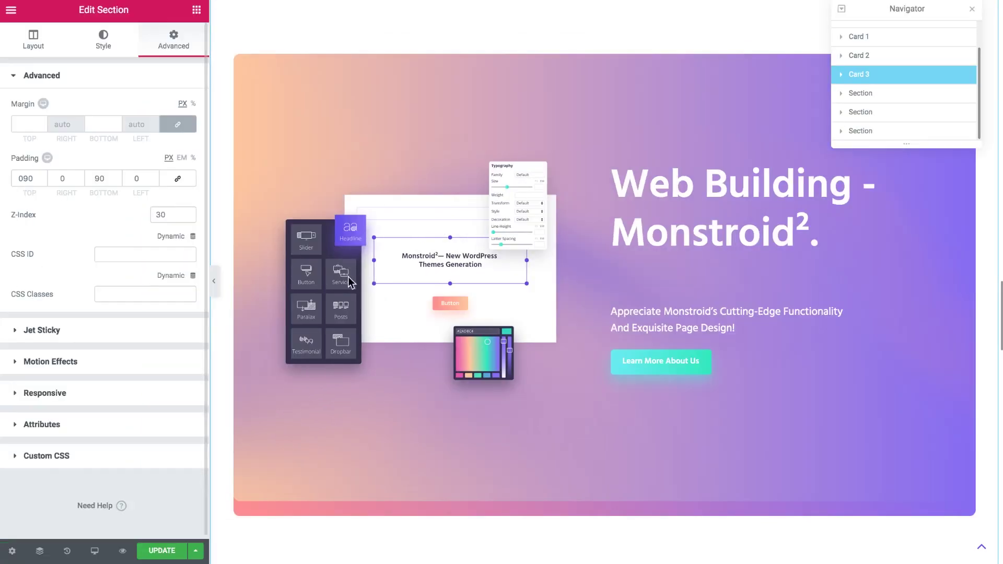
- Set a Z-Index for the first section below Card 3 so that it covers the sticky card
scroll(591, 261, "down", 2)
scroll(592, 261, "up", 1)
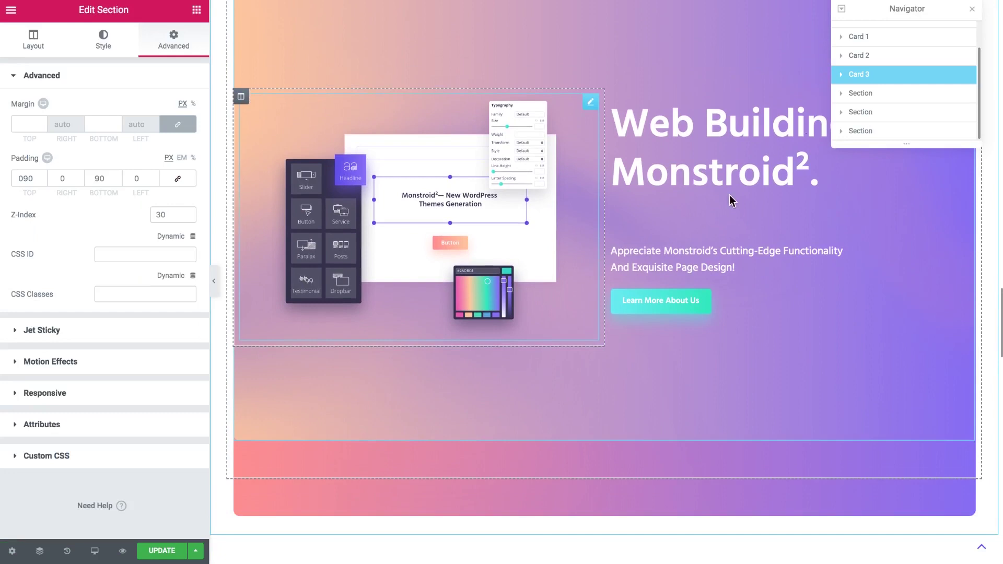
left_click(867, 95)
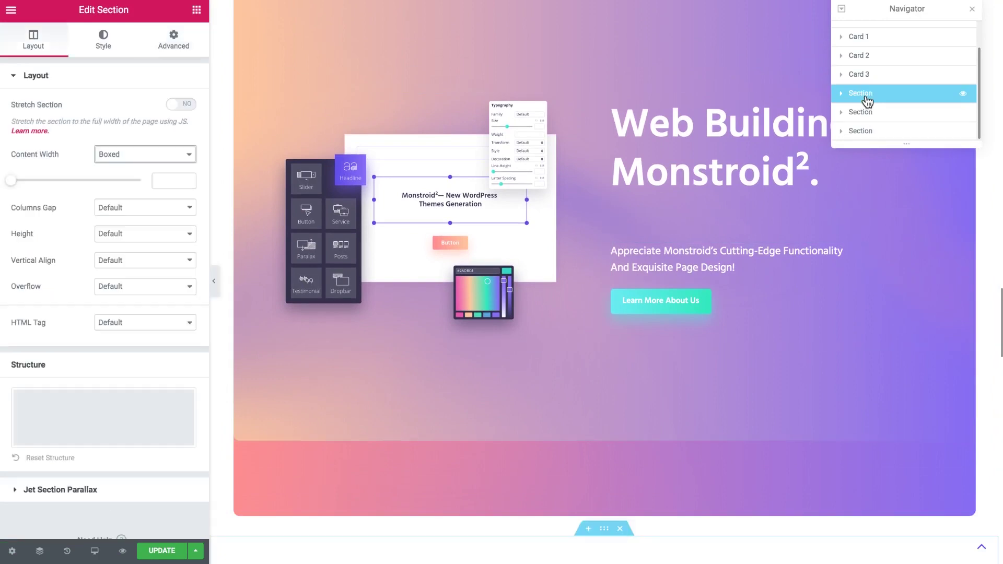
left_click(180, 42)
left_click(162, 222)
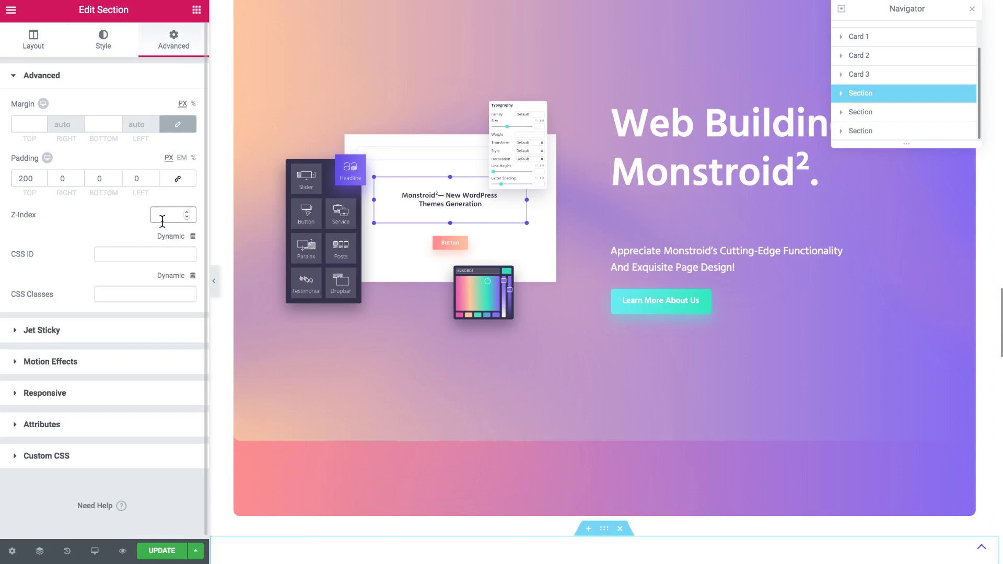
- Set the Z-Index of the second section below Card 3 to 30
left_click(869, 118)
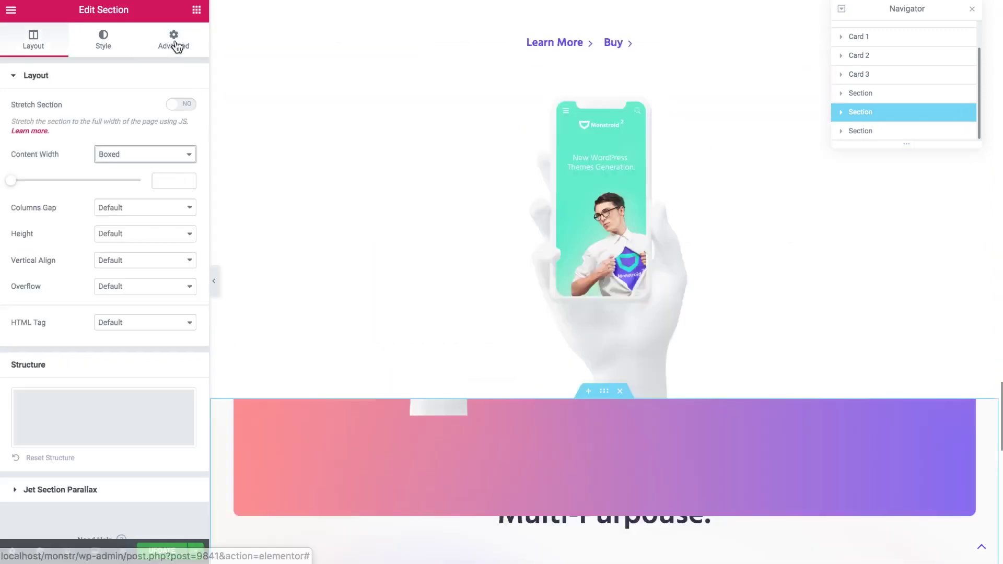
left_click(174, 39)
left_click(166, 209)
type("30")
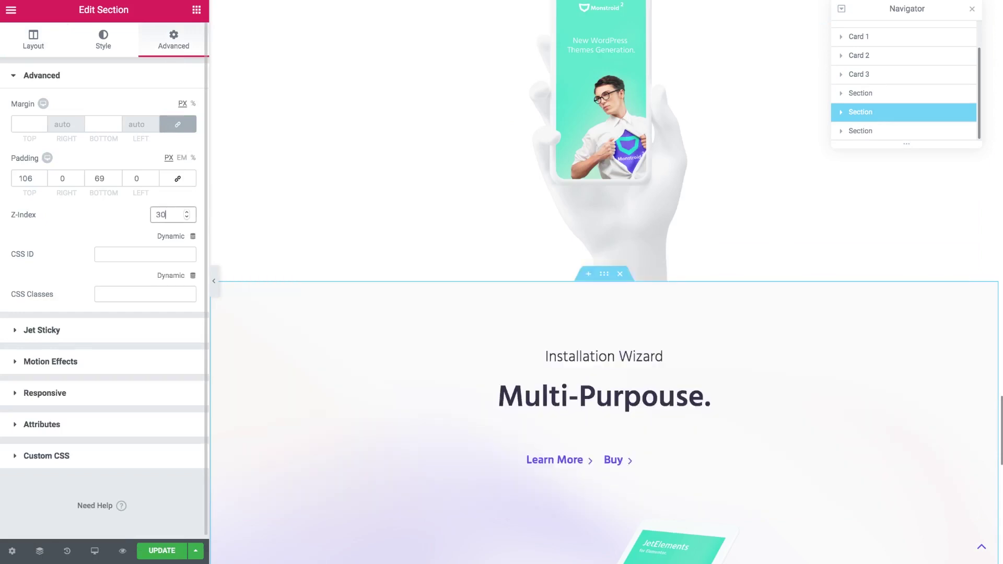
- Examine on the canvas how Card 3 and the Multi-Purpouse section below it scroll over the sticky Card 2
scroll(653, 231, "up", 3)
scroll(653, 230, "up", 7)
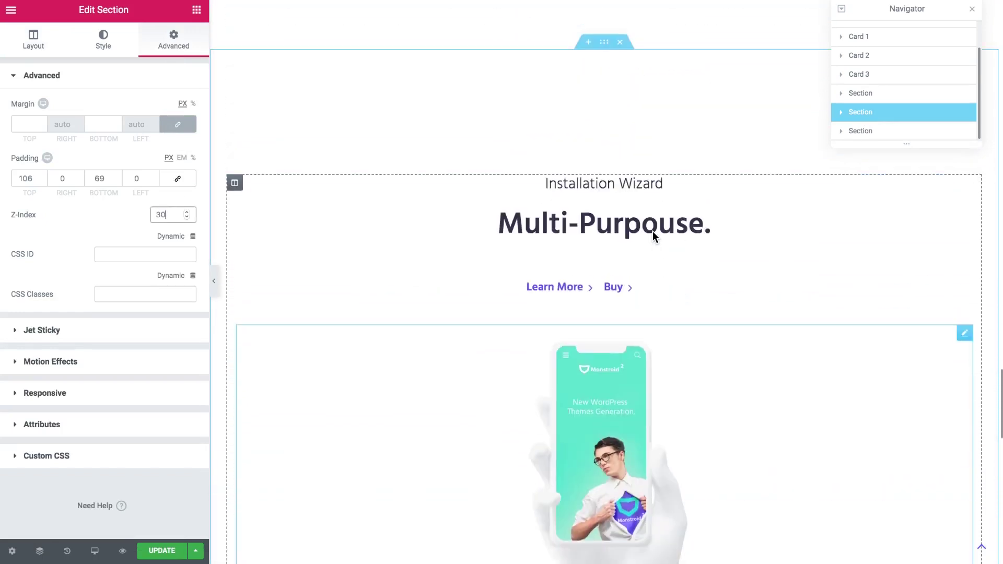
scroll(653, 231, "up", 5)
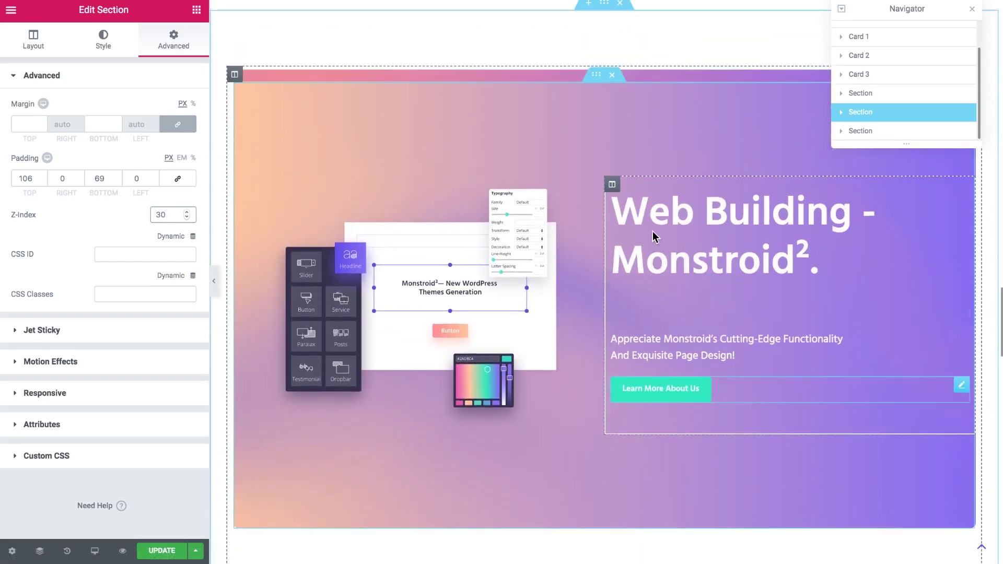
left_click(446, 276)
scroll(446, 276, "down", 4)
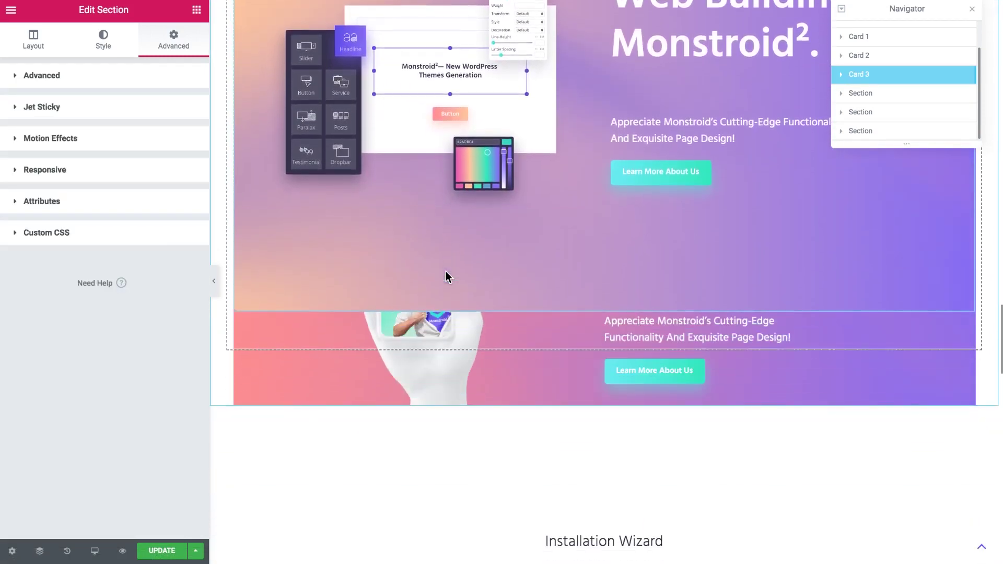
scroll(447, 277, "up", 4)
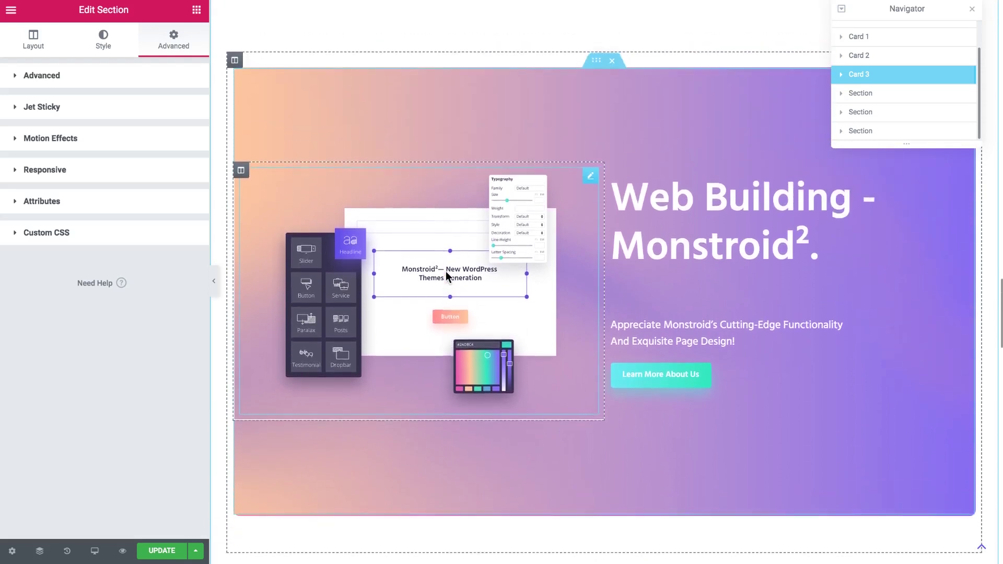
scroll(446, 276, "down", 5)
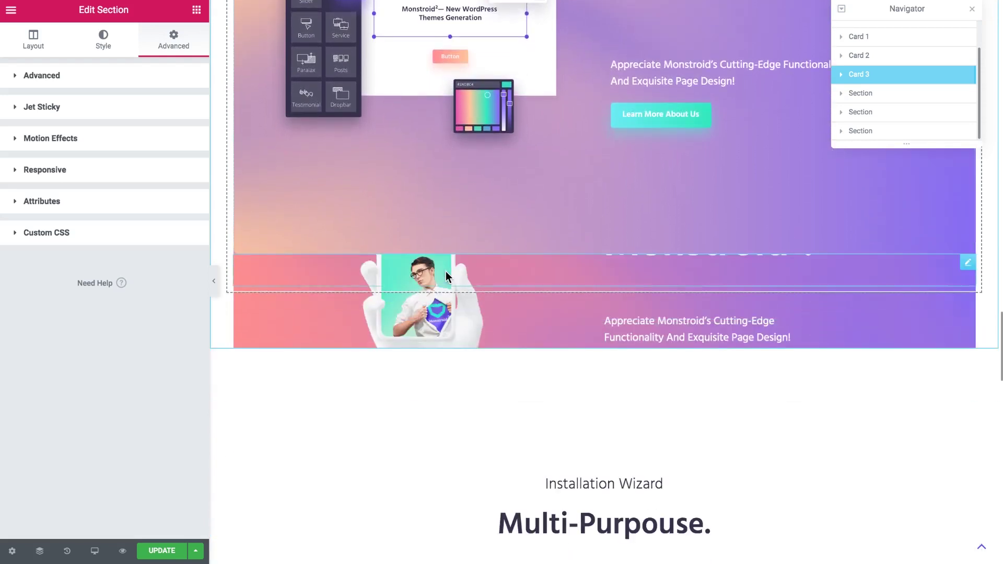
scroll(446, 275, "down", 1)
scroll(425, 234, "down", 1)
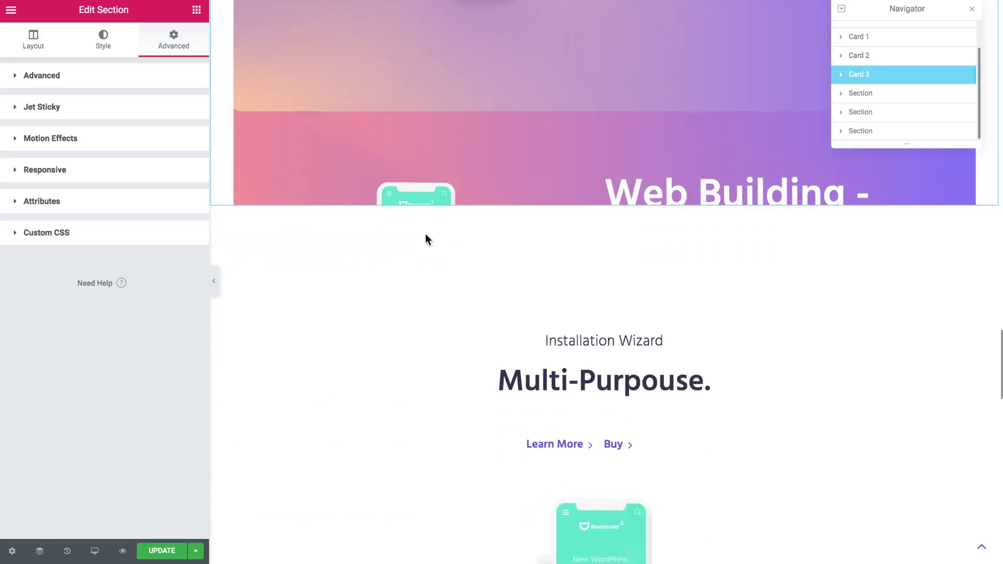
scroll(353, 188, "down", 1)
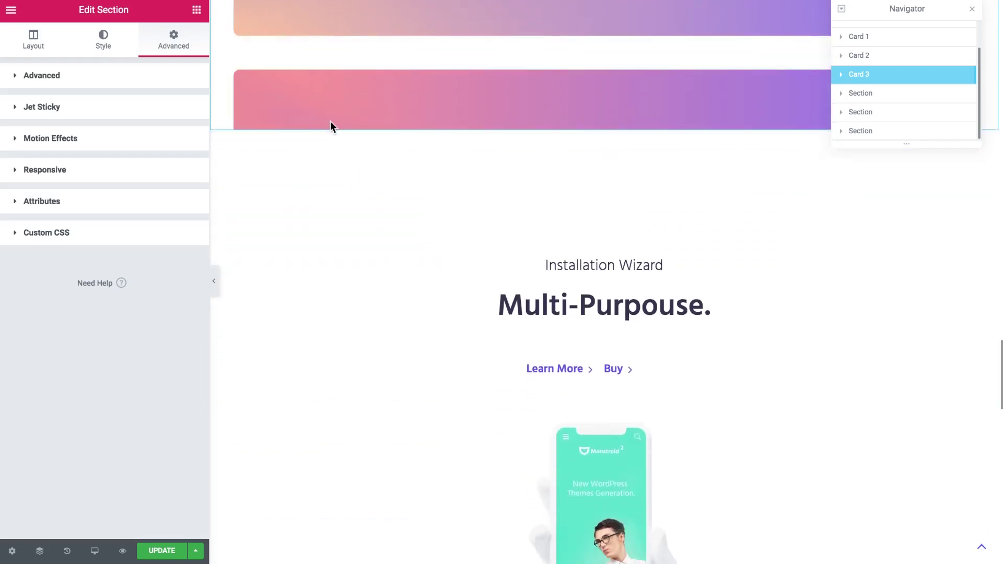
- Examine on the canvas the transition between Card 3's edges, the sticky Card 2 behind it and the section beneath
scroll(331, 128, "up", 1)
scroll(240, 298, "up", 1)
scroll(384, 246, "up", 3)
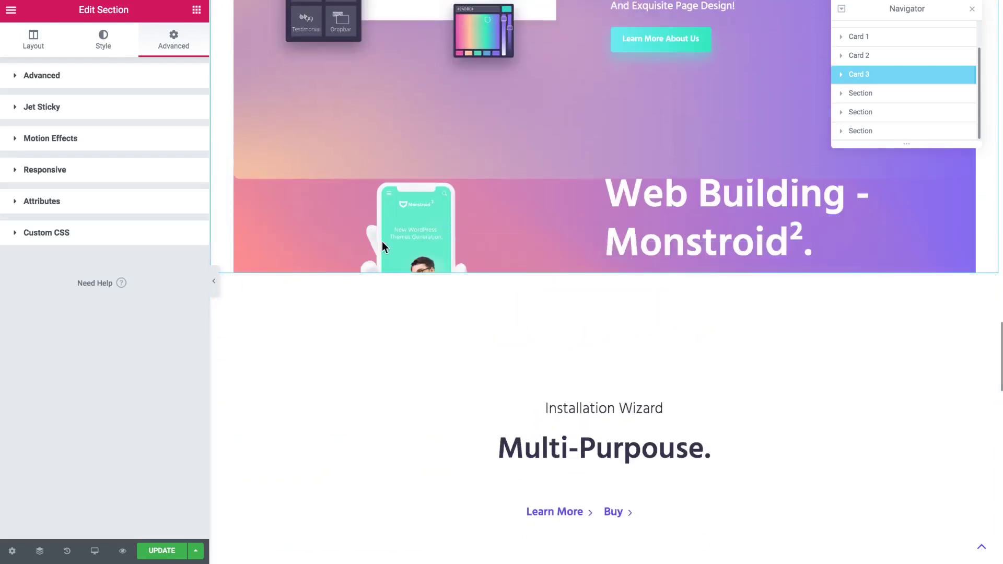
scroll(384, 247, "down", 1)
scroll(381, 241, "down", 2)
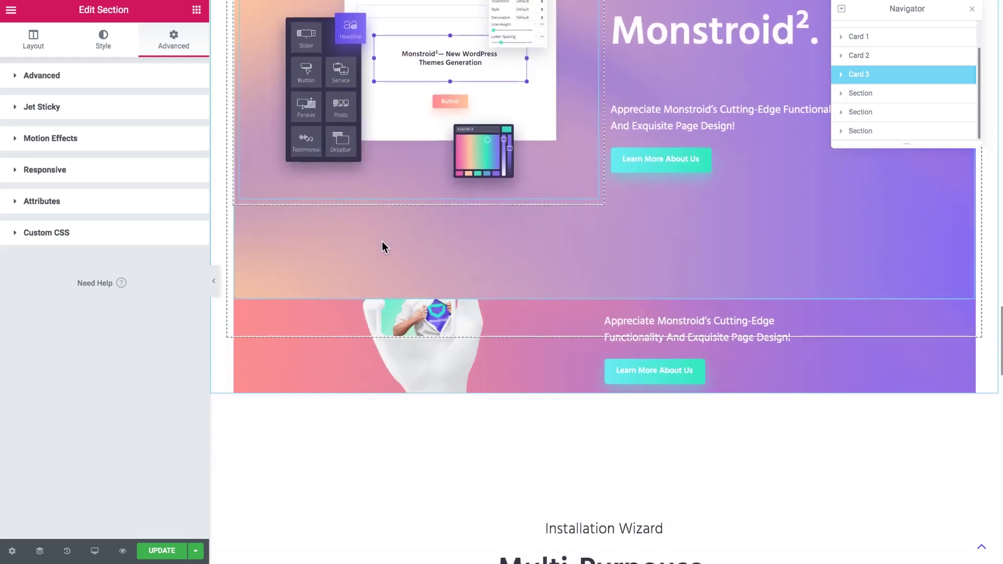
scroll(377, 261, "down", 1)
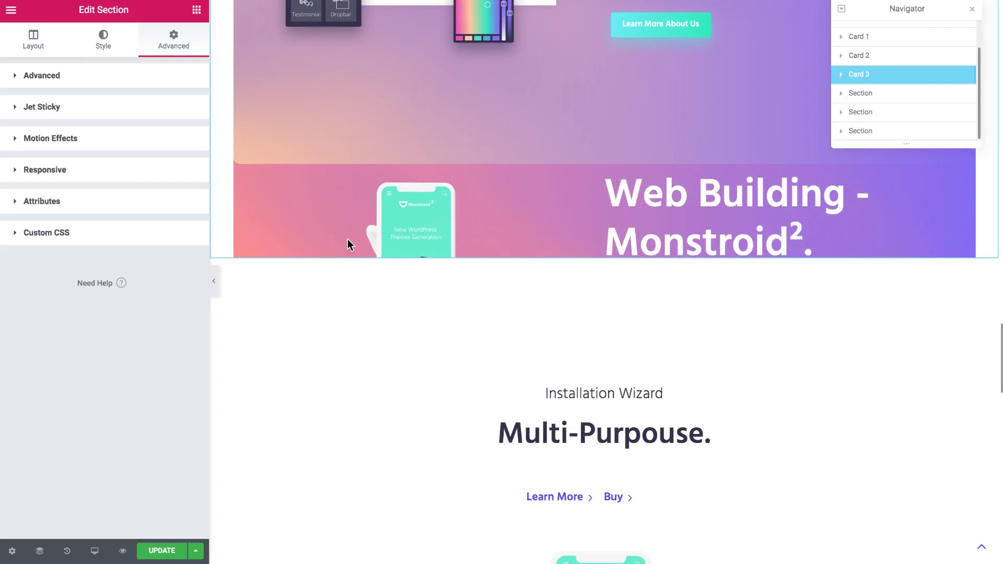
scroll(347, 218, "up", 3)
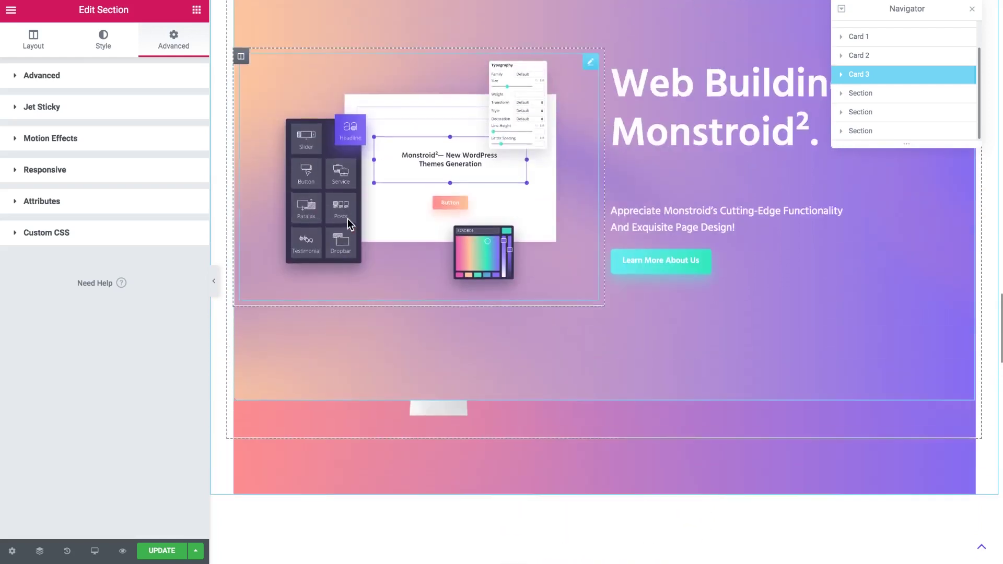
scroll(347, 219, "up", 3)
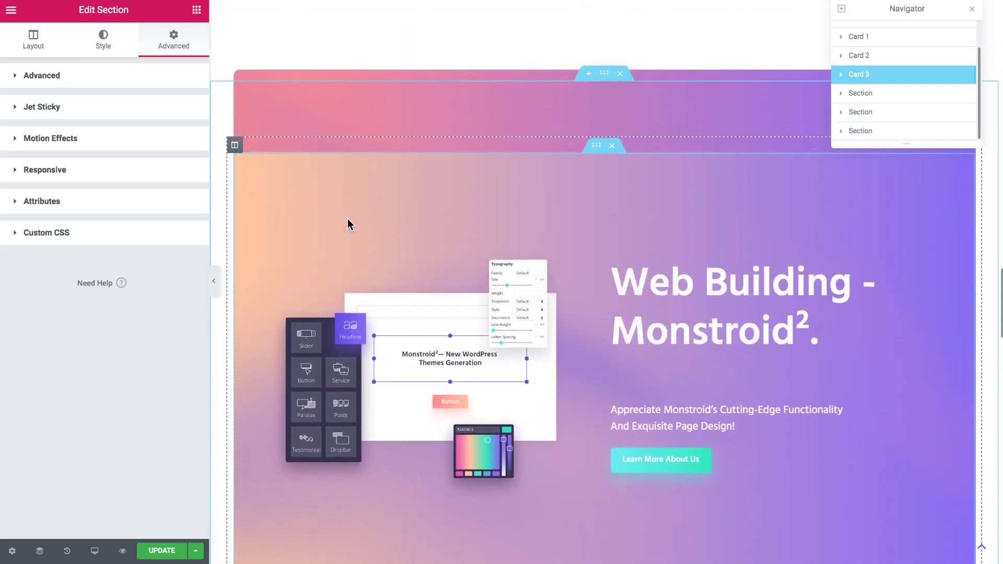
- Set the top padding of the Multi-Purpouse section directly below Card 3 to 800 px
scroll(347, 223, "down", 5)
left_click(604, 334)
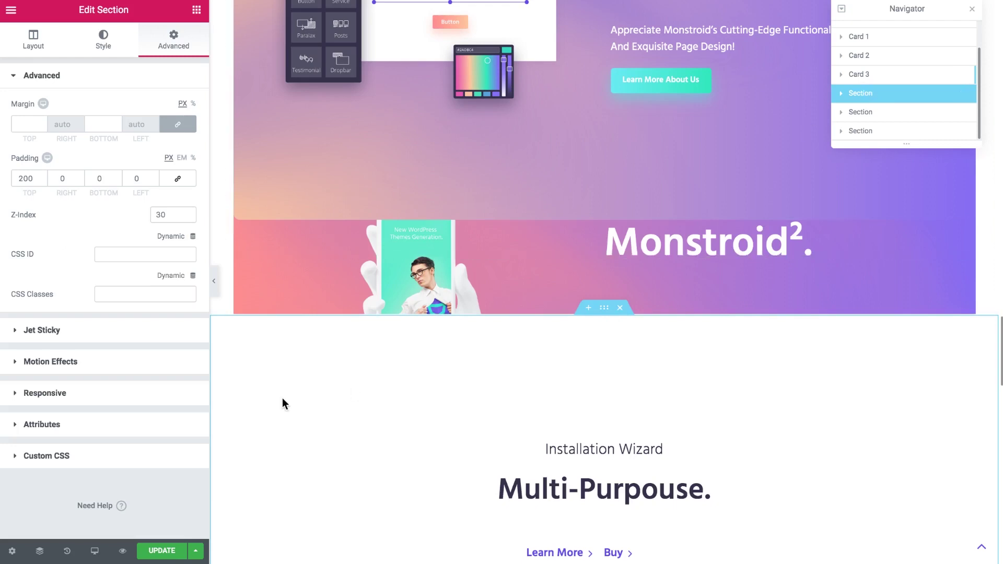
left_click(33, 179)
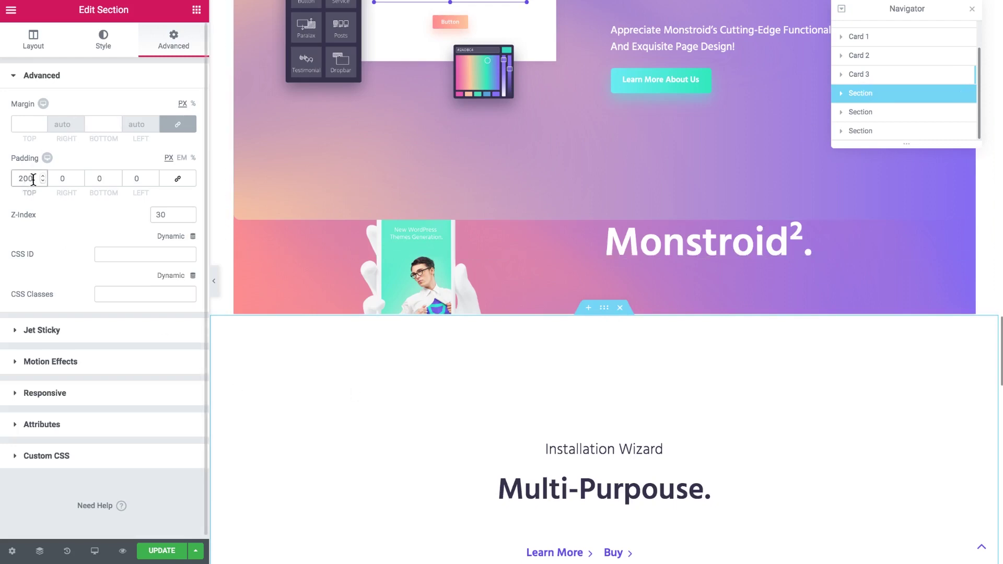
left_click_drag(33, 179, 10, 184)
type("800")
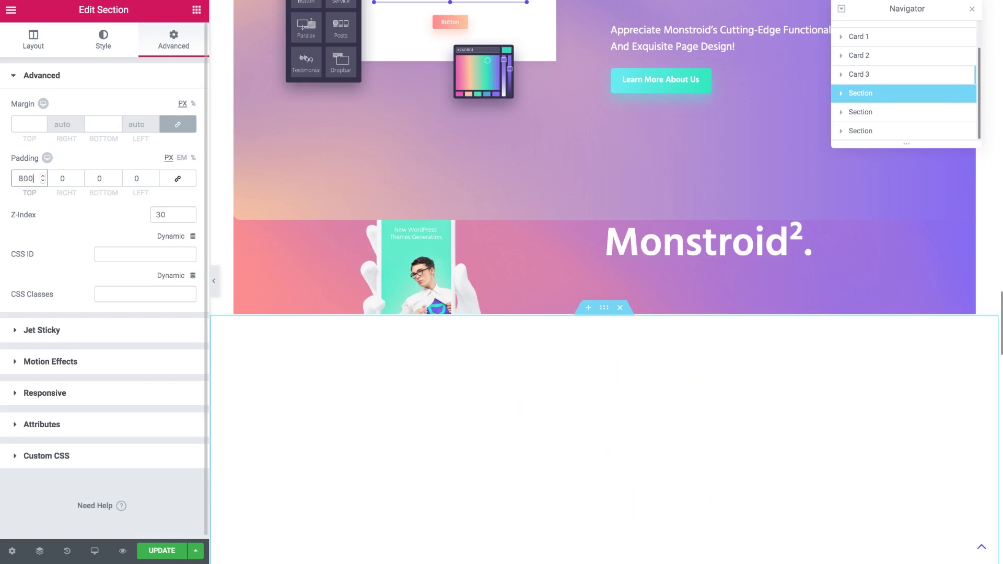
scroll(511, 313, "down", 3)
scroll(510, 313, "down", 5)
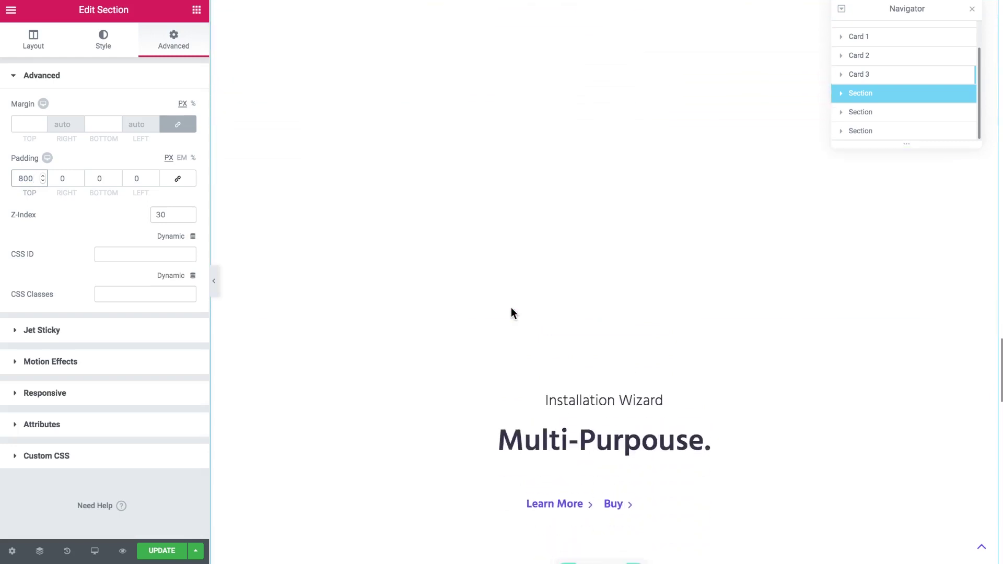
scroll(511, 313, "up", 9)
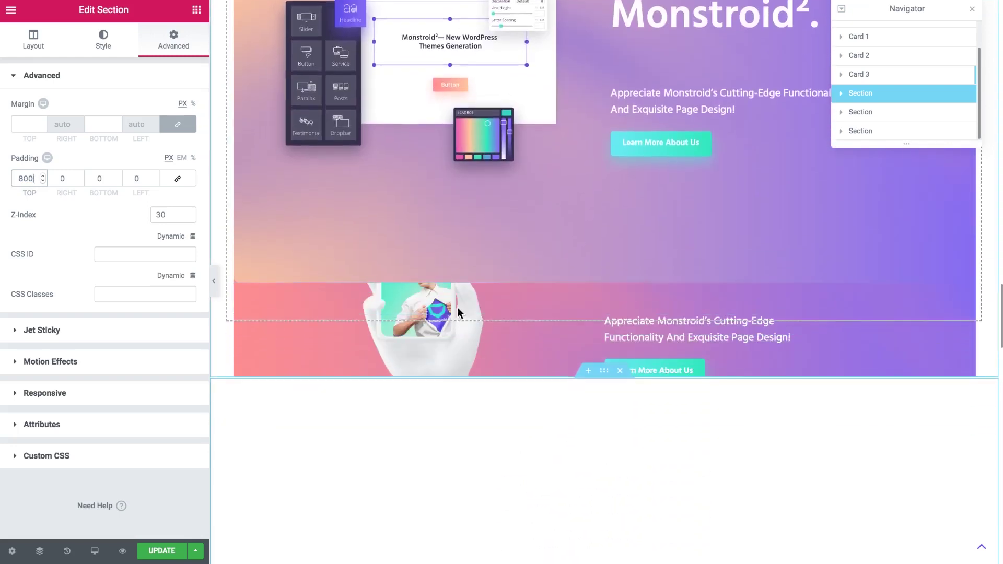
- Reduce the top padding of the section below Card 3 to 600 px
key("Left")
key("Left")
key("BackSpace")
type("6")
scroll(474, 189, "down", 5)
scroll(474, 189, "up", 4)
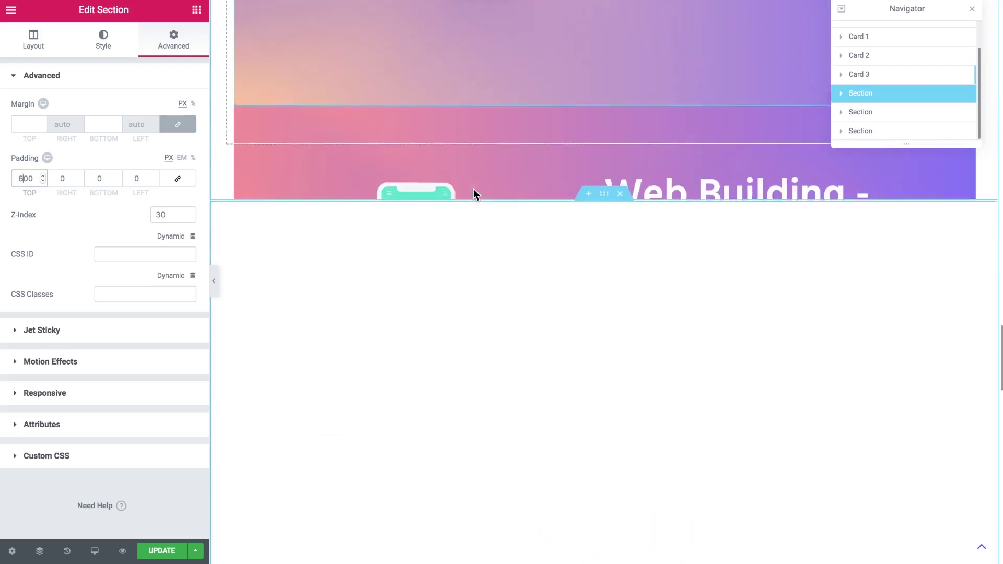
- Unlink the margin values of the section below Card 3 and set its top margin to -300 px
left_click(177, 124)
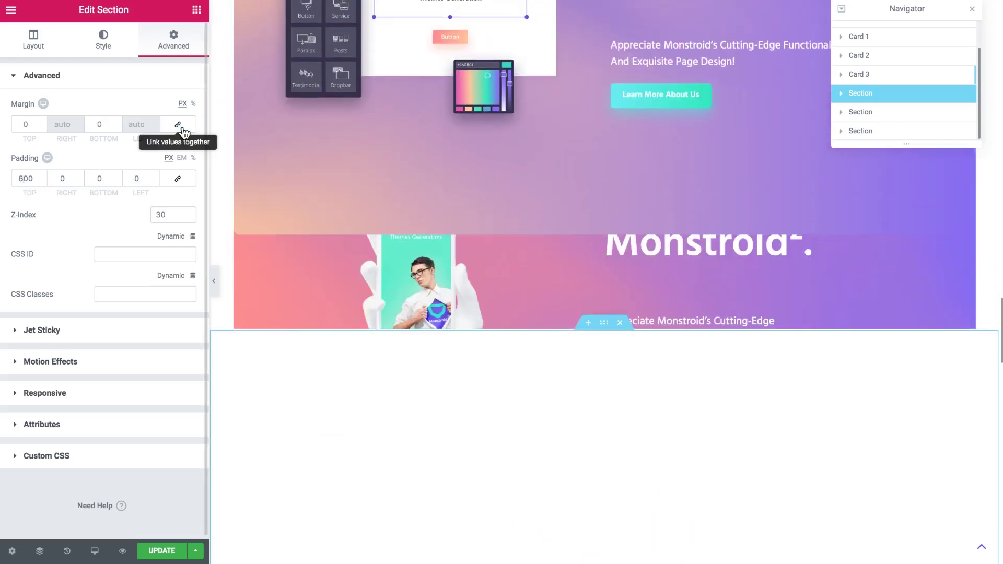
type("4")
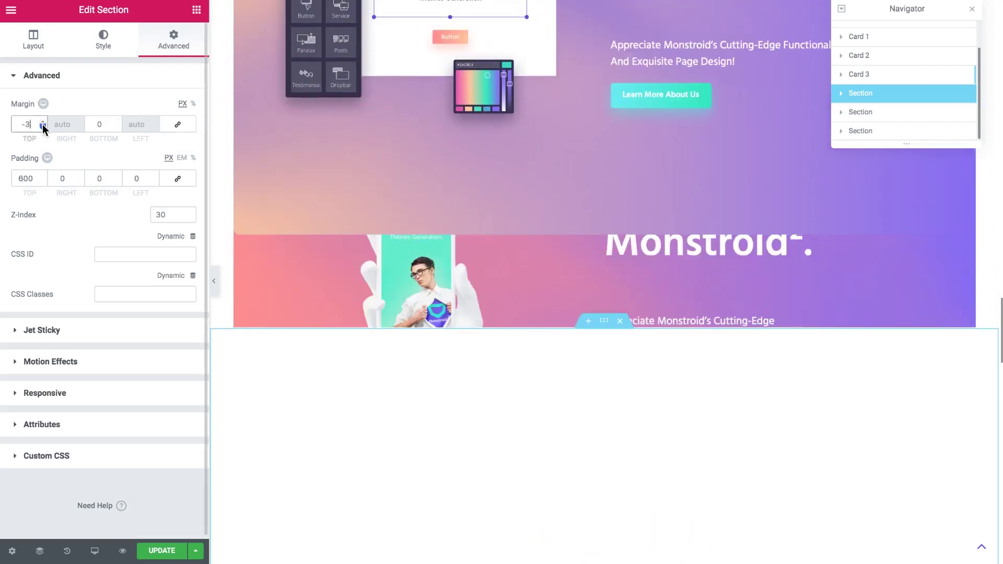
left_click(42, 124)
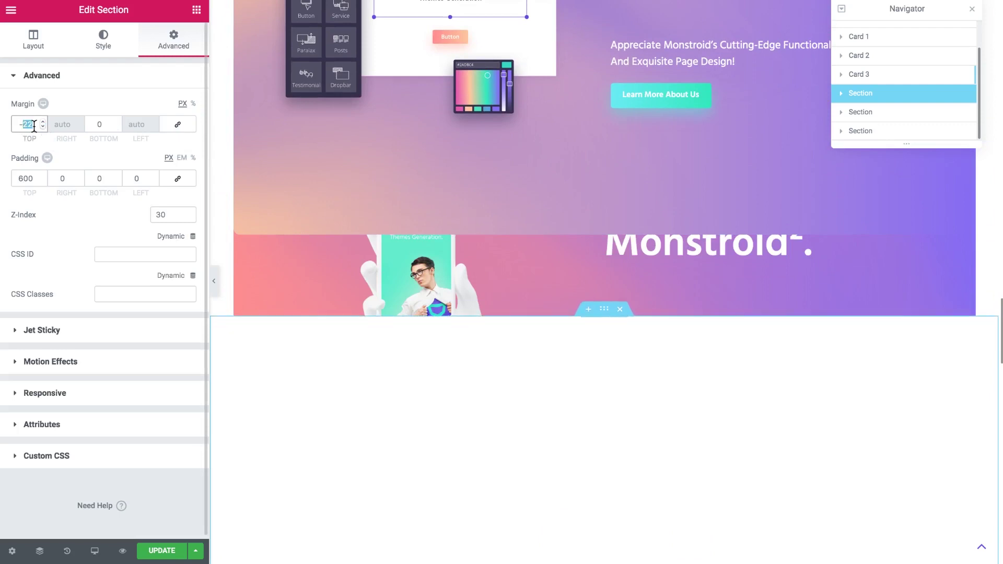
type("200")
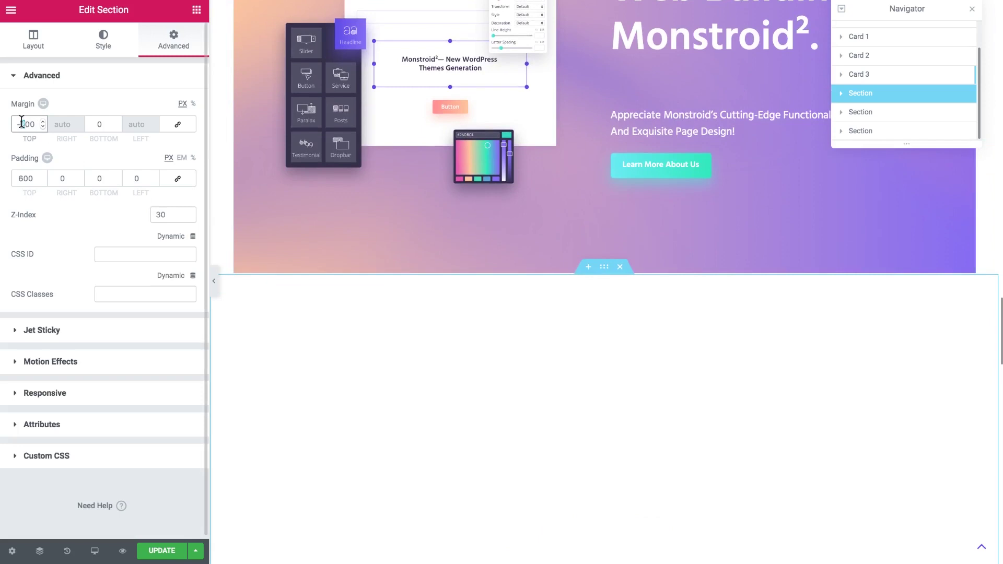
type("3")
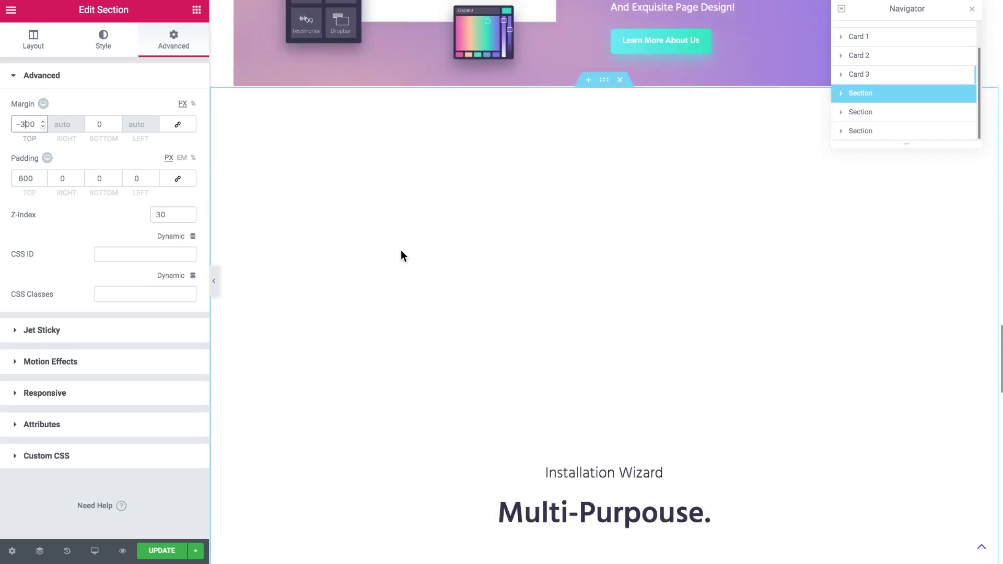
- Set the top padding of the section below Card 3 to 500 px and its Z-Index to 25
left_click(22, 175)
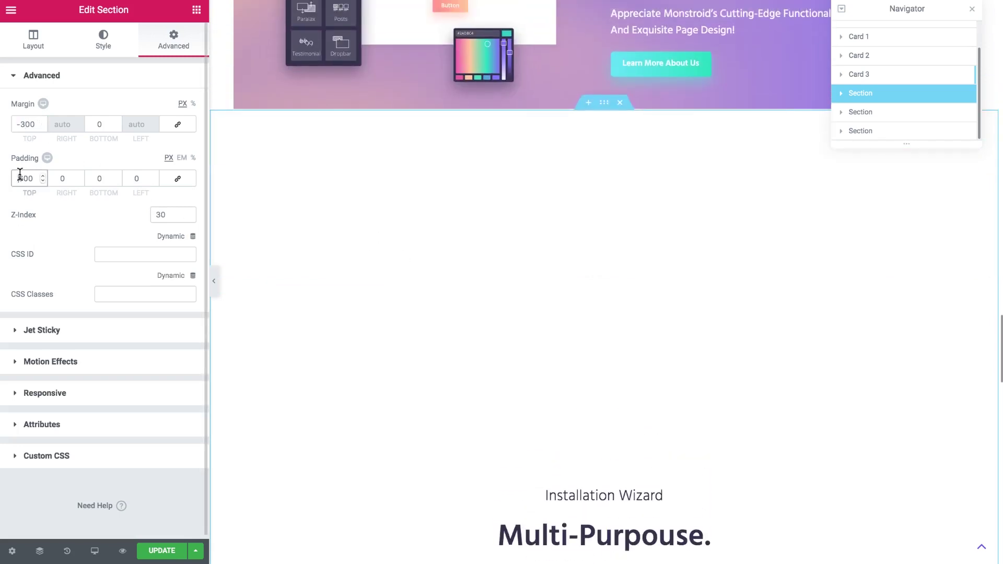
type("5")
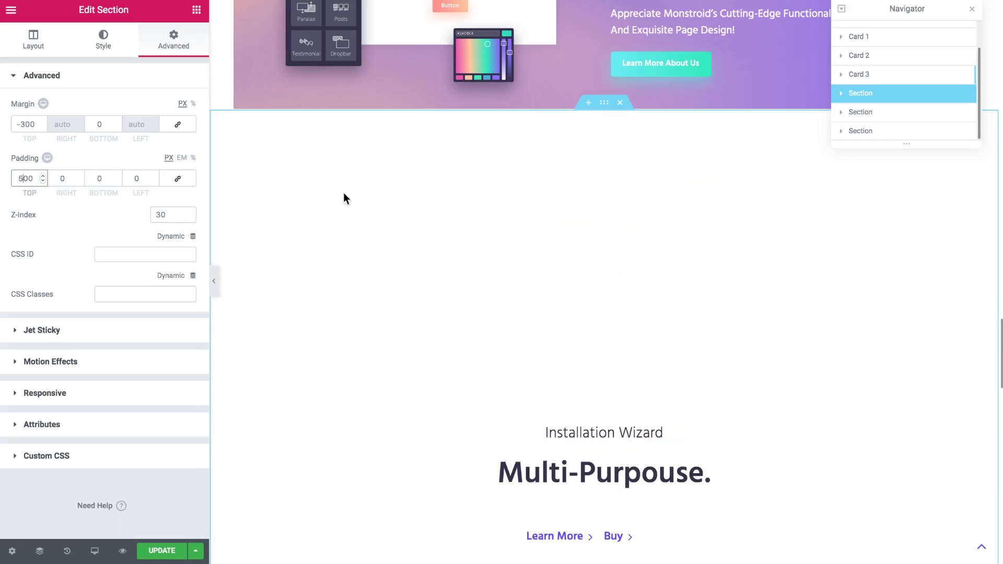
left_click_drag(177, 215, 151, 214)
type("25")
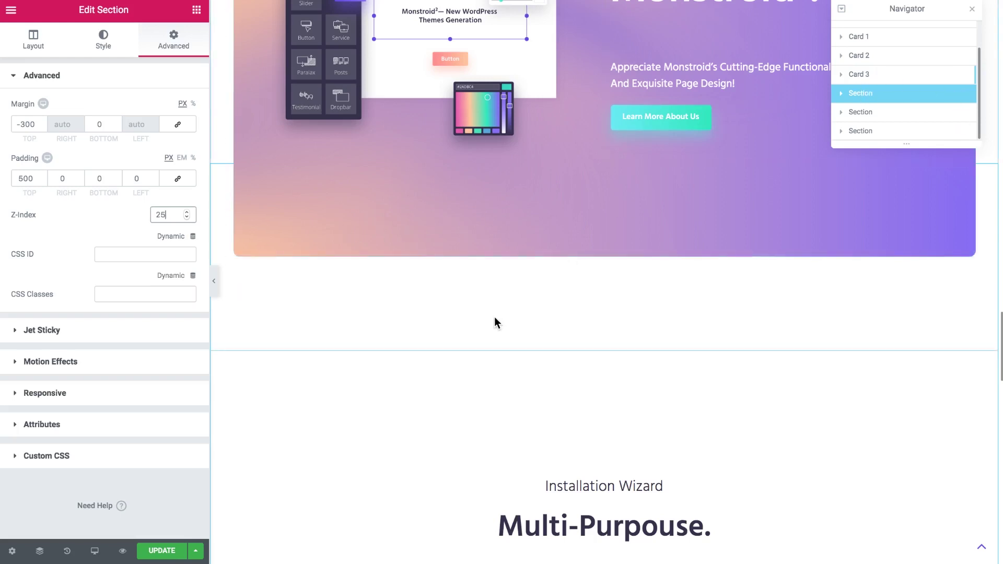
- Check how Card 3 overlaps the section below it and set that section's top margin to -400 px
scroll(494, 317, "down", 1)
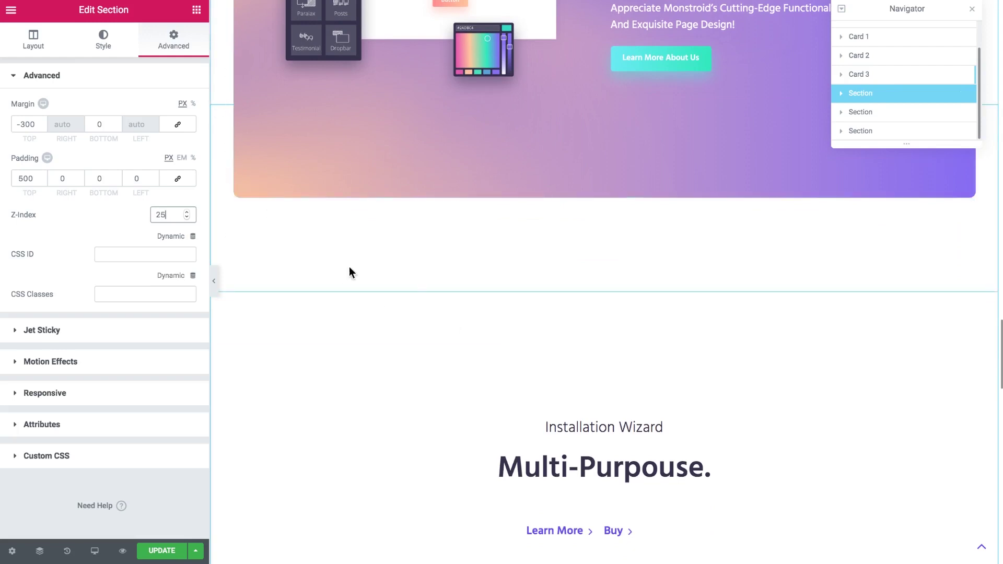
scroll(488, 240, "up", 2)
scroll(488, 239, "up", 8)
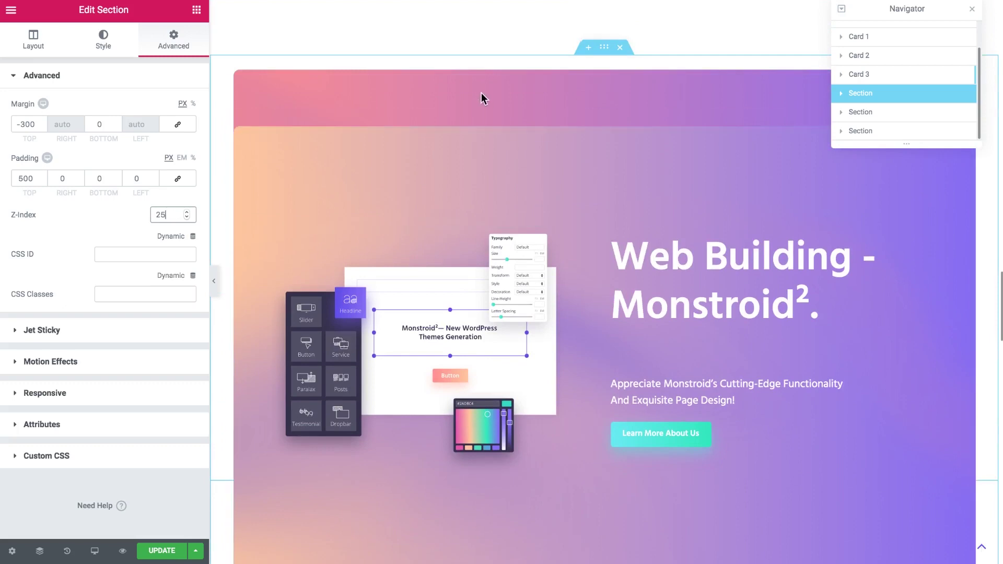
scroll(470, 115, "down", 5)
scroll(466, 118, "down", 4)
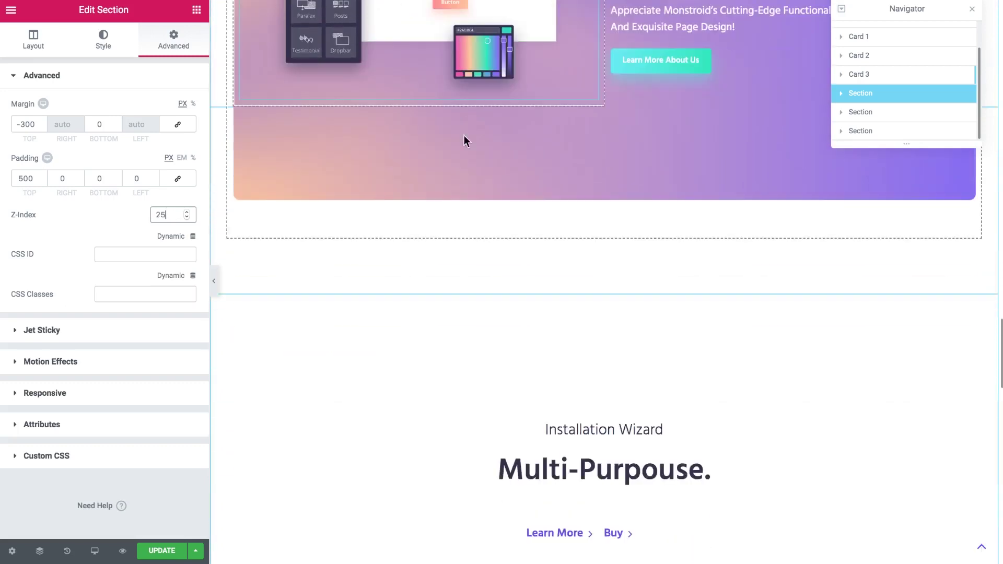
scroll(584, 324, "up", 8)
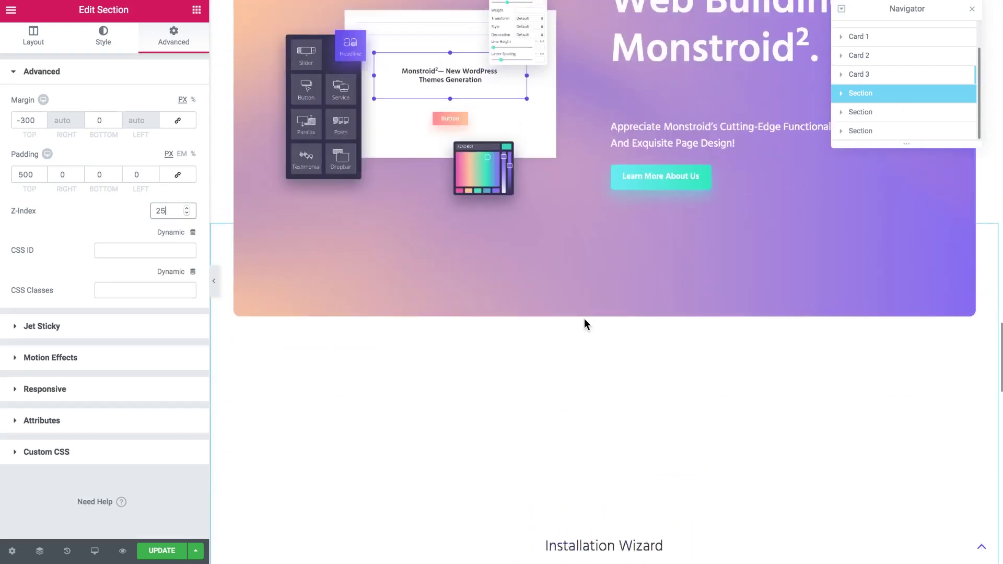
scroll(584, 325, "down", 3)
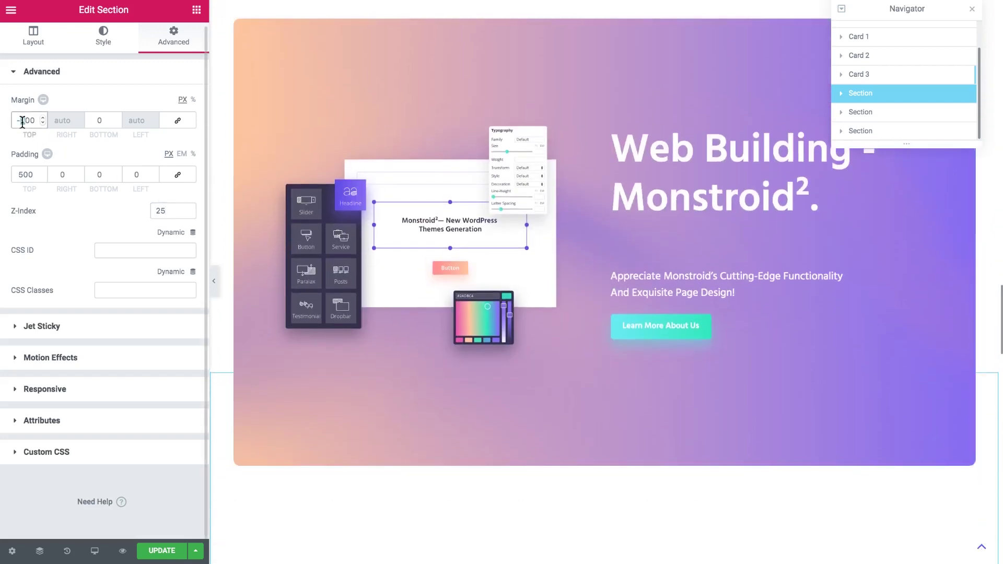
scroll(497, 212, "down", 5)
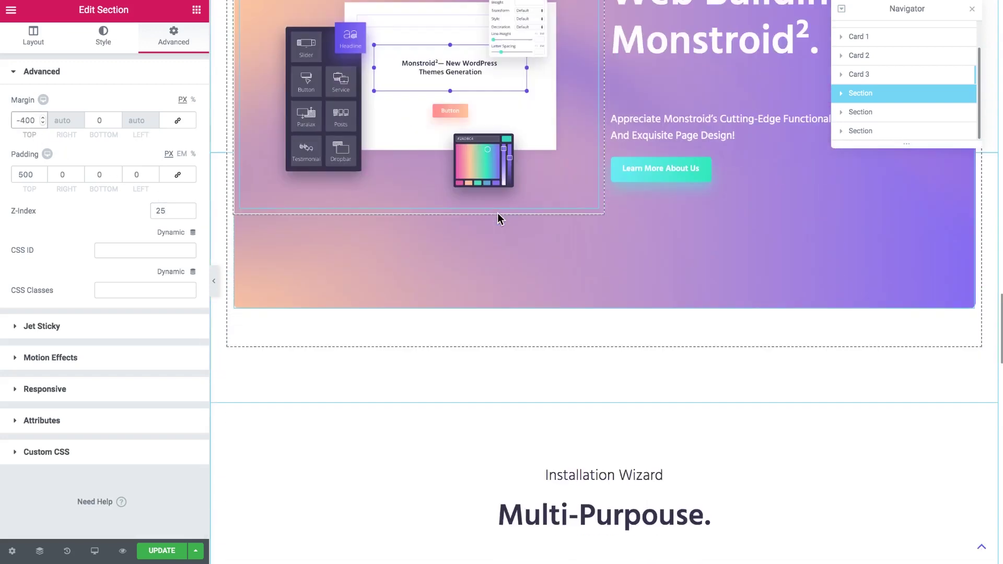
- Preview the stacking of all three cards without the editing panel and restore the panel
left_click(214, 287)
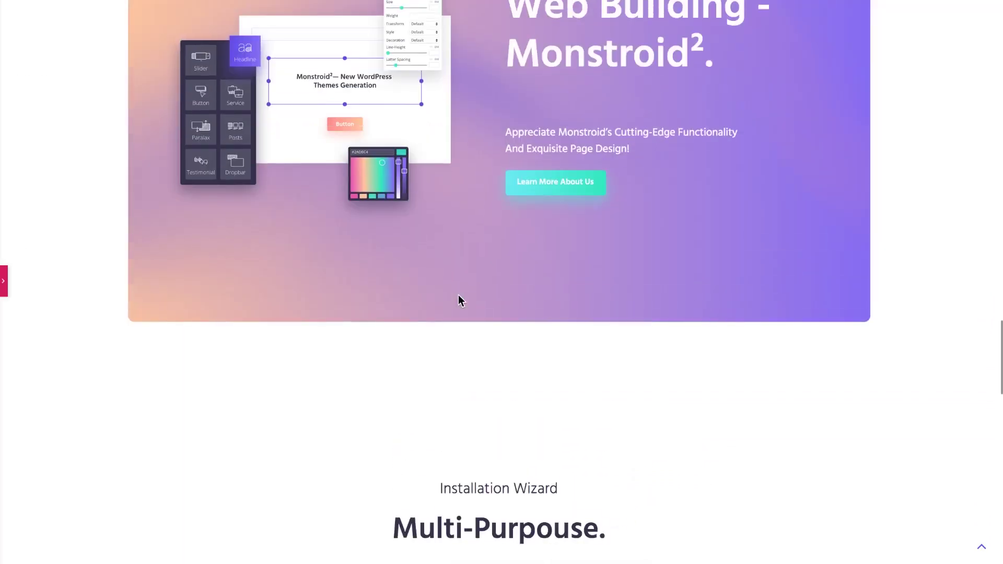
scroll(477, 214, "up", 5)
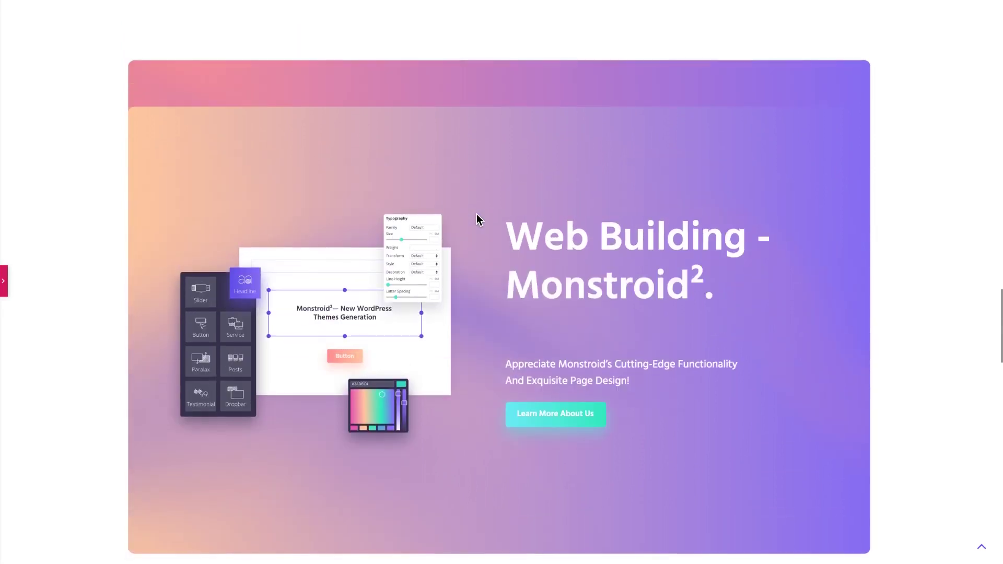
scroll(477, 219, "up", 3)
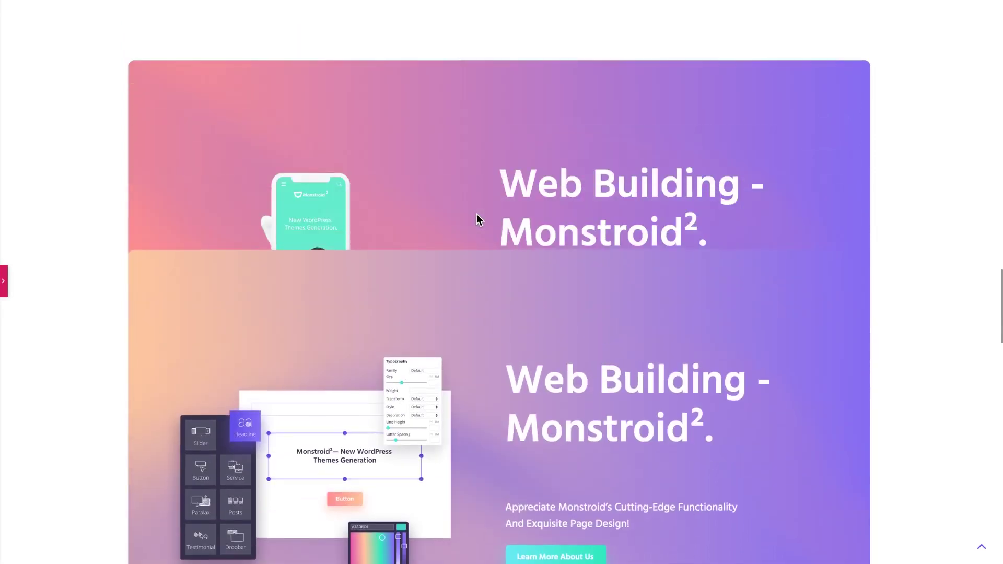
scroll(477, 214, "up", 2)
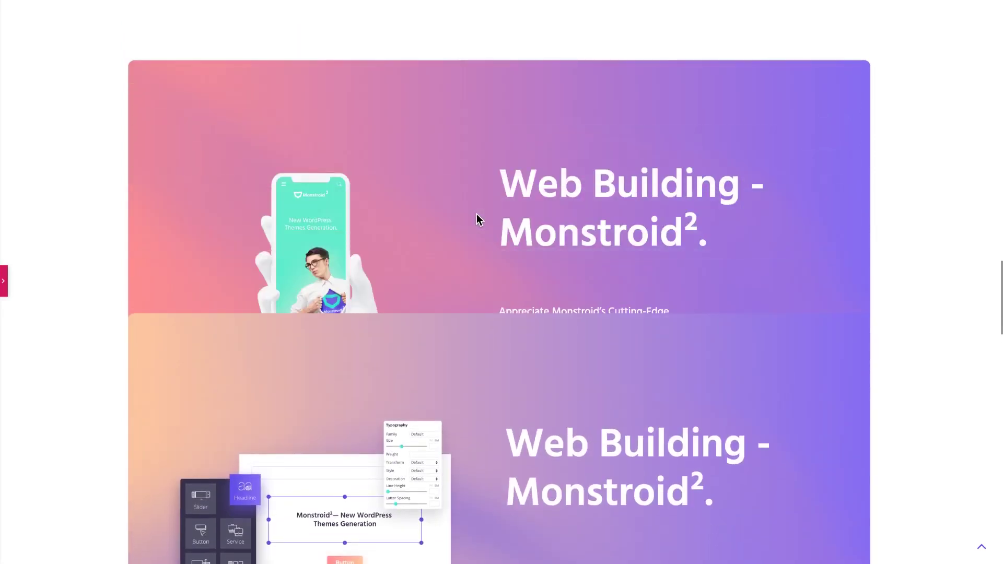
scroll(476, 220, "up", 3)
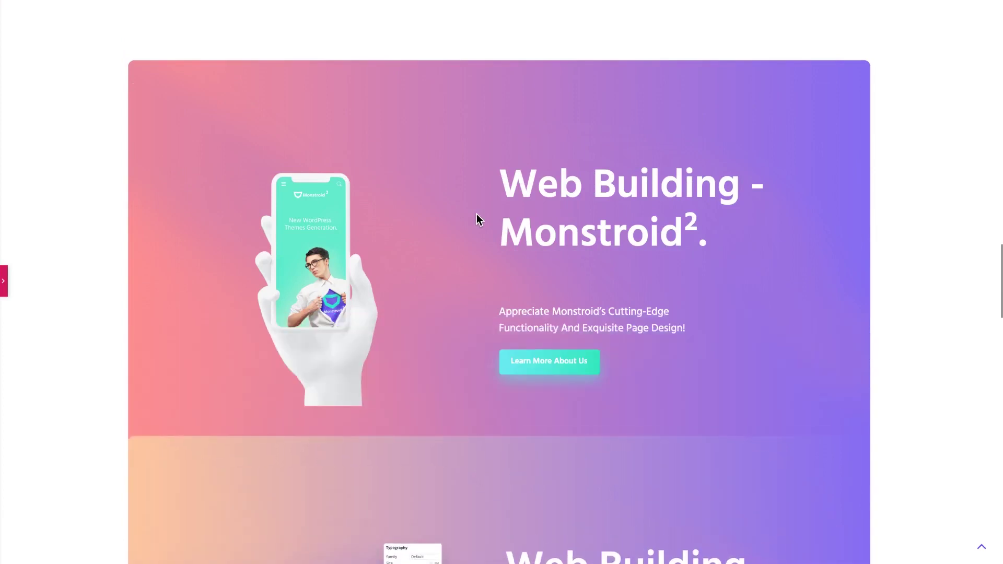
scroll(477, 214, "up", 5)
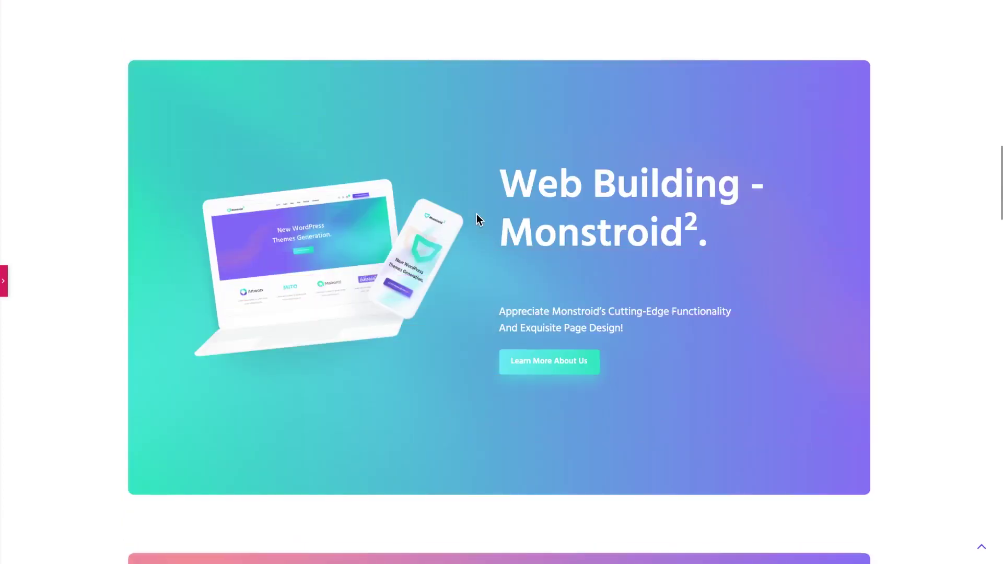
scroll(476, 214, "down", 5)
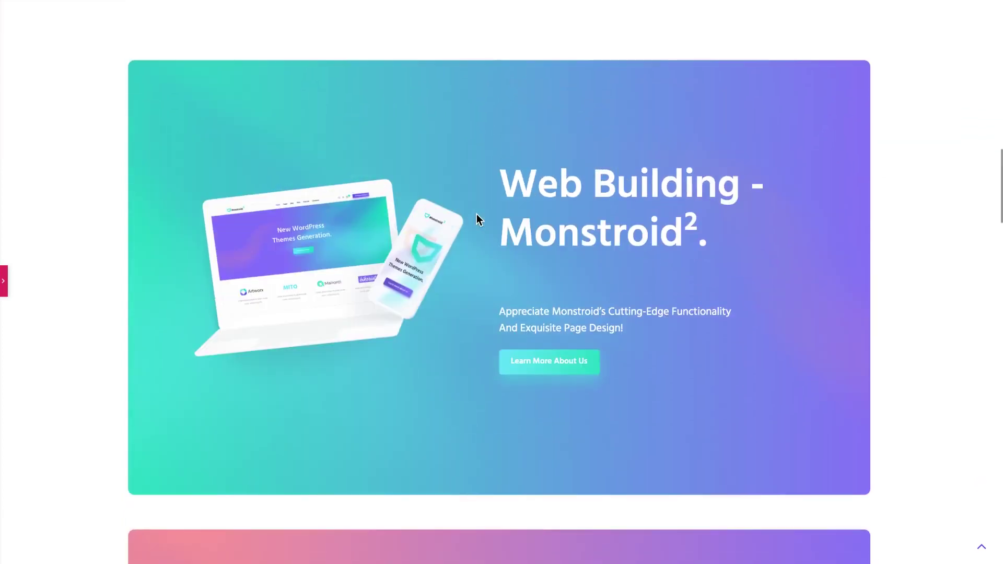
scroll(476, 219, "down", 5)
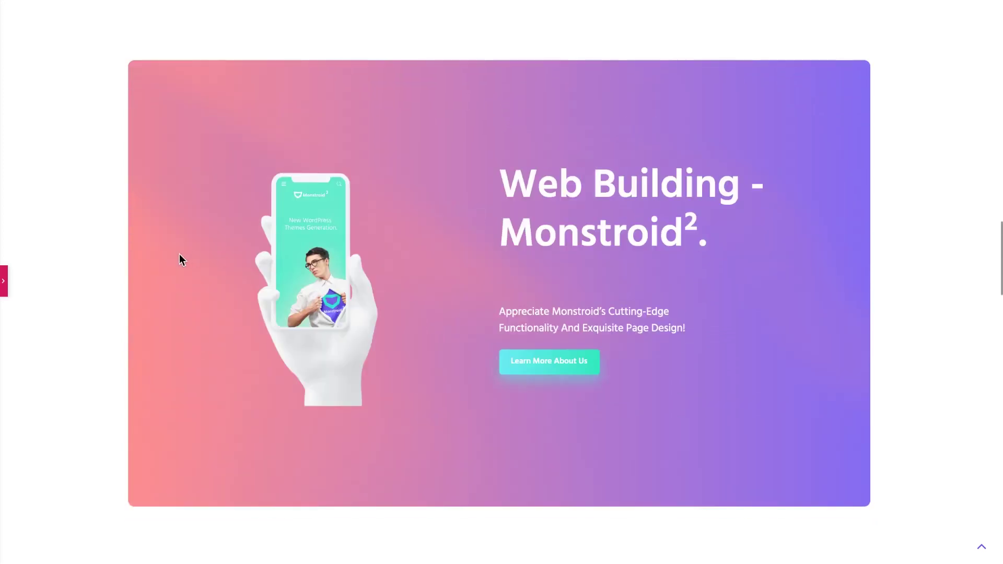
left_click(4, 282)
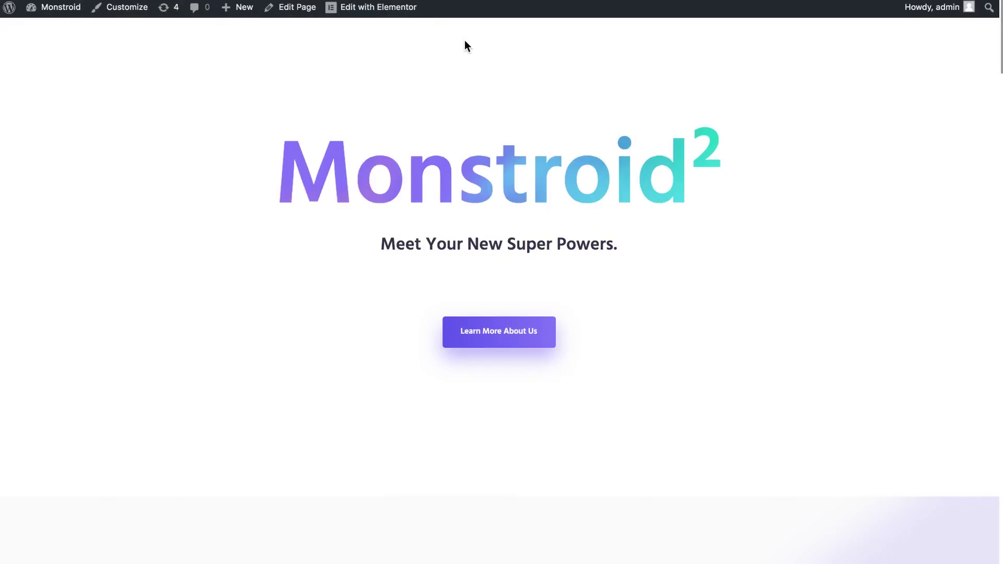
- Review the live page from the hero through the stacking cards to the sections below and back to the cards
scroll(240, 231, "down", 8)
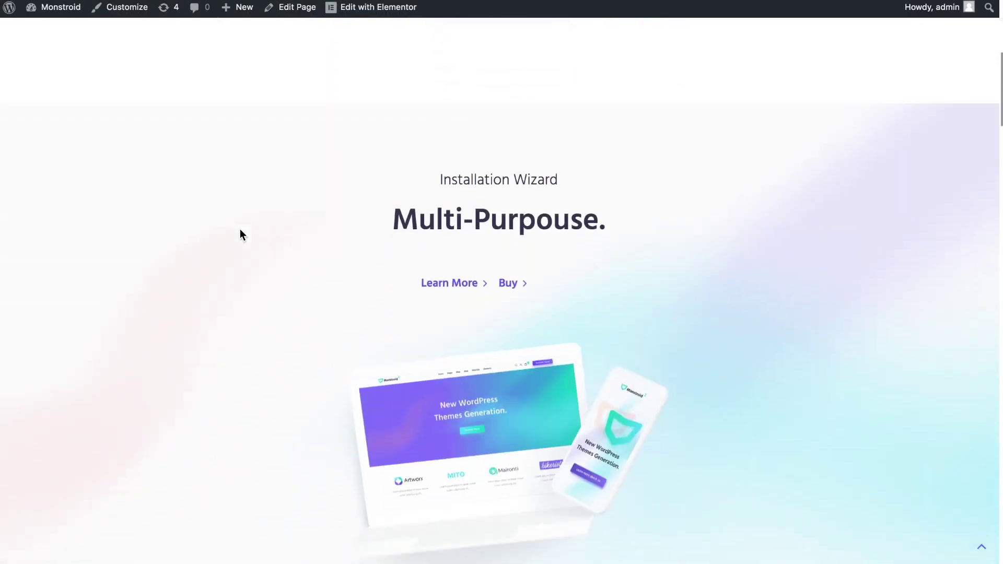
scroll(240, 231, "down", 12)
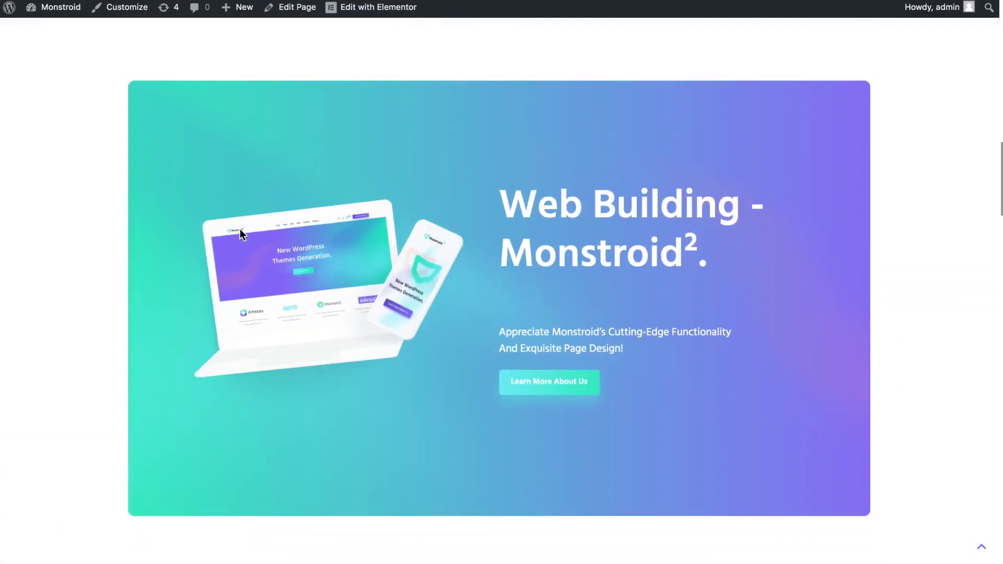
scroll(240, 230, "down", 9)
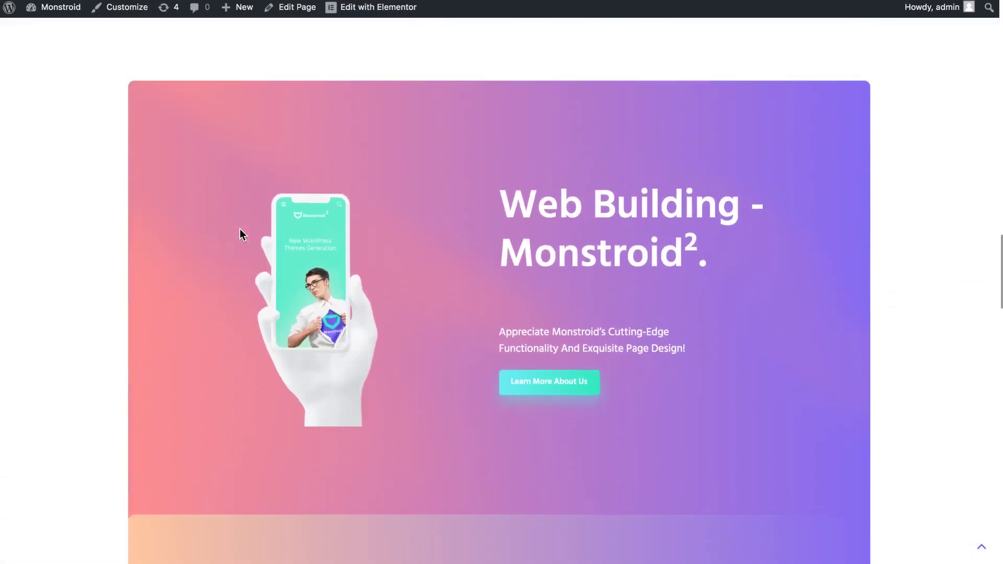
scroll(240, 229, "down", 8)
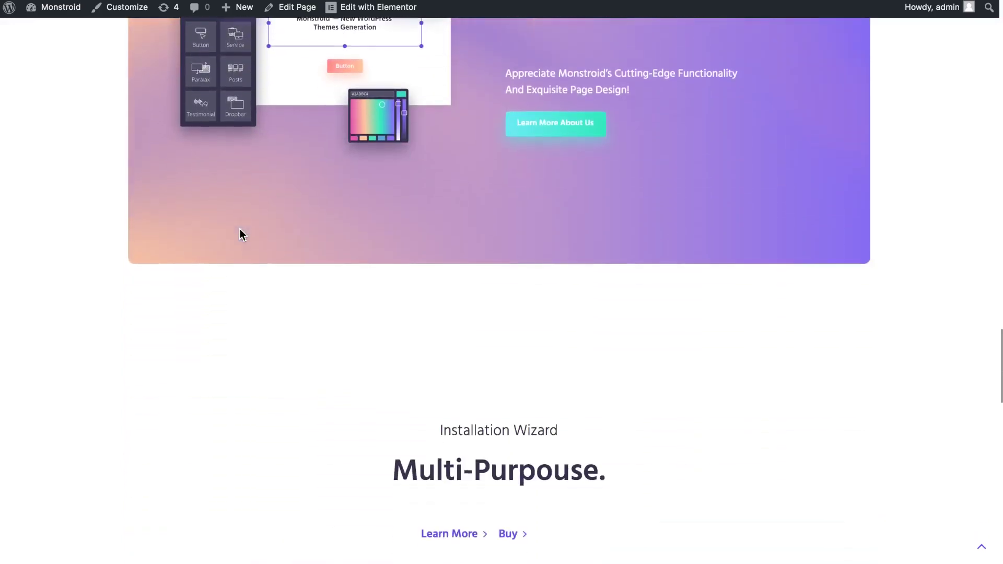
scroll(239, 229, "down", 12)
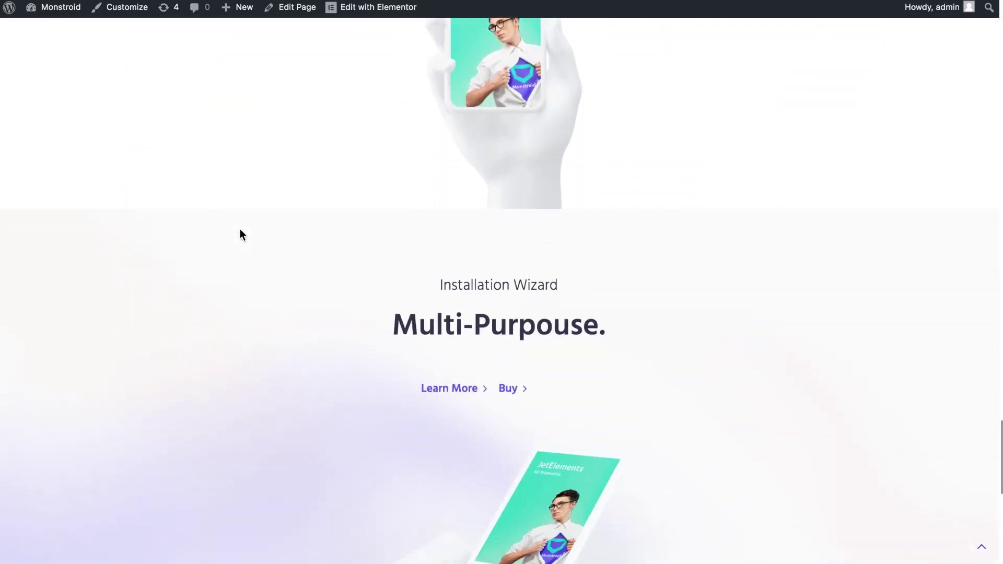
scroll(240, 229, "up", 10)
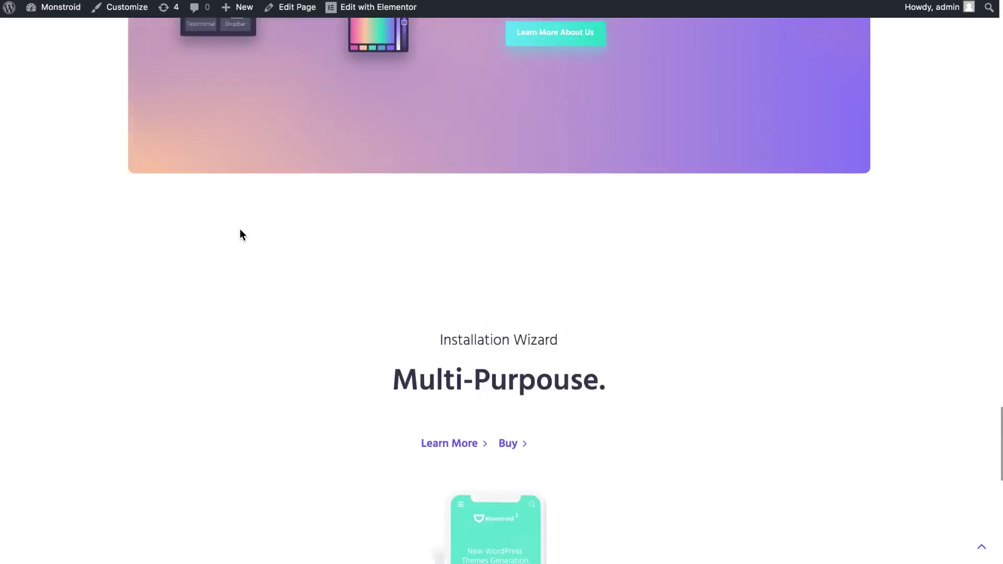
scroll(240, 229, "up", 10)
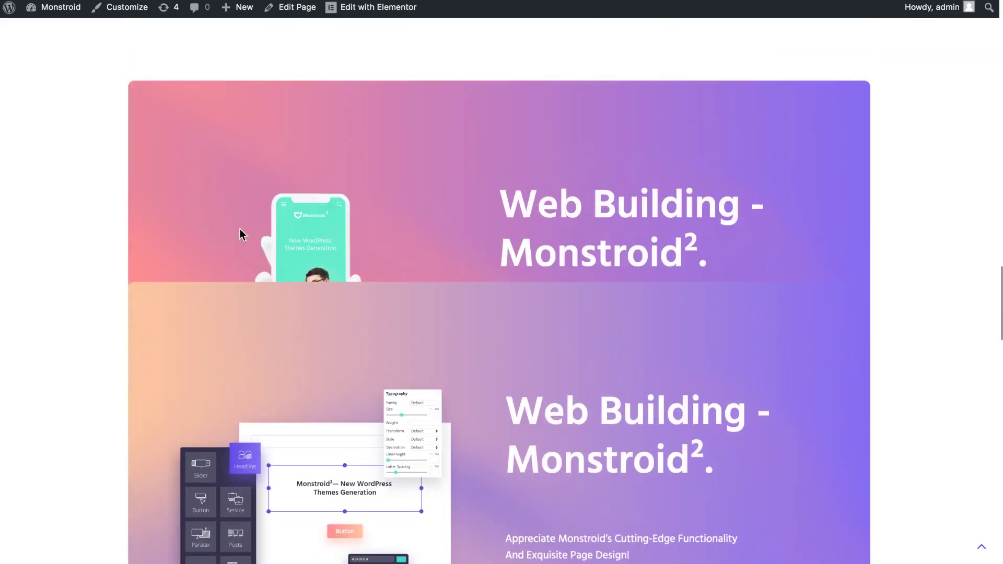
- Examine how Cards 1, 2 and 3 slide over one another on the live page in both scroll directions
scroll(240, 230, "down", 7)
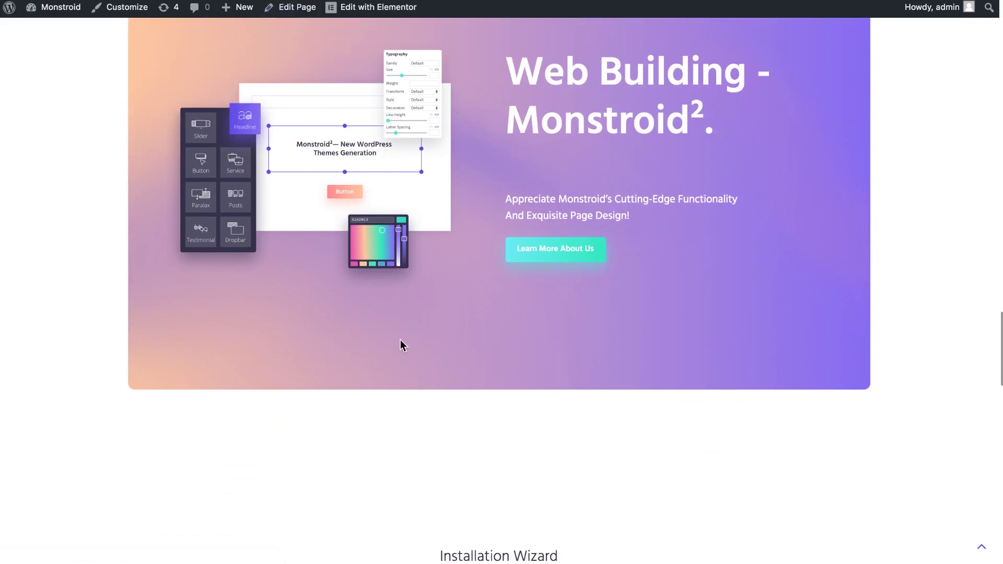
scroll(400, 339, "up", 10)
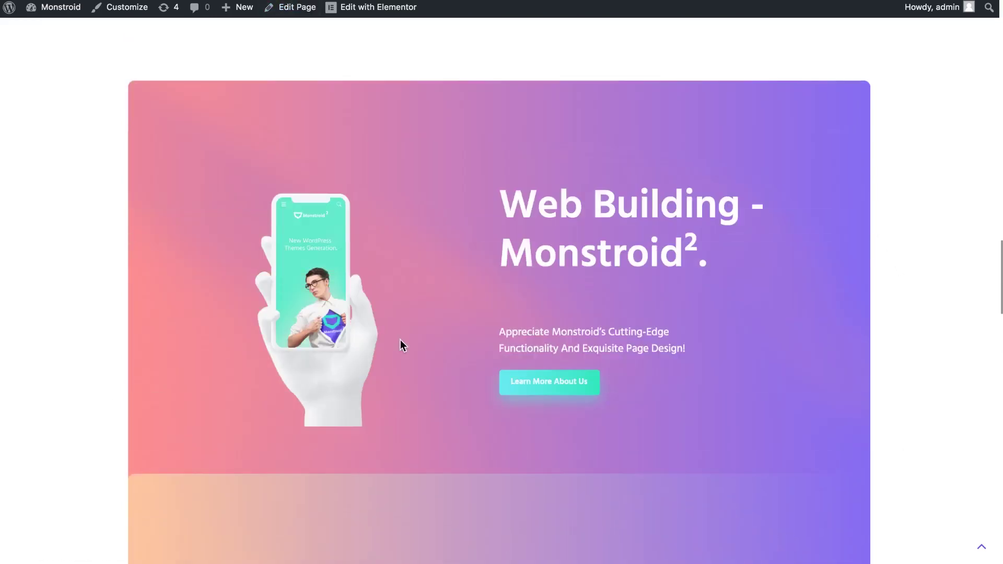
scroll(400, 340, "up", 2)
scroll(401, 345, "up", 5)
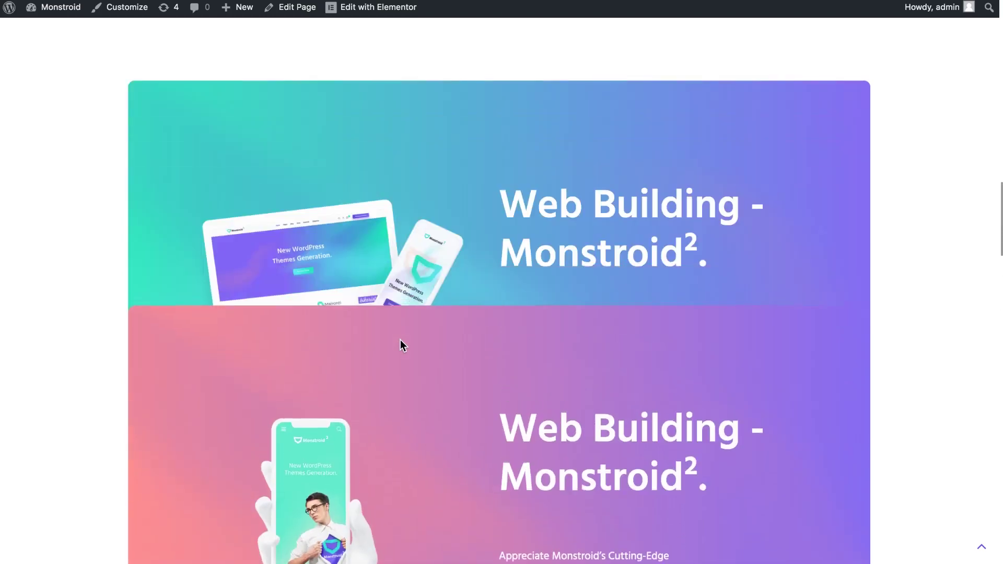
scroll(400, 340, "down", 4)
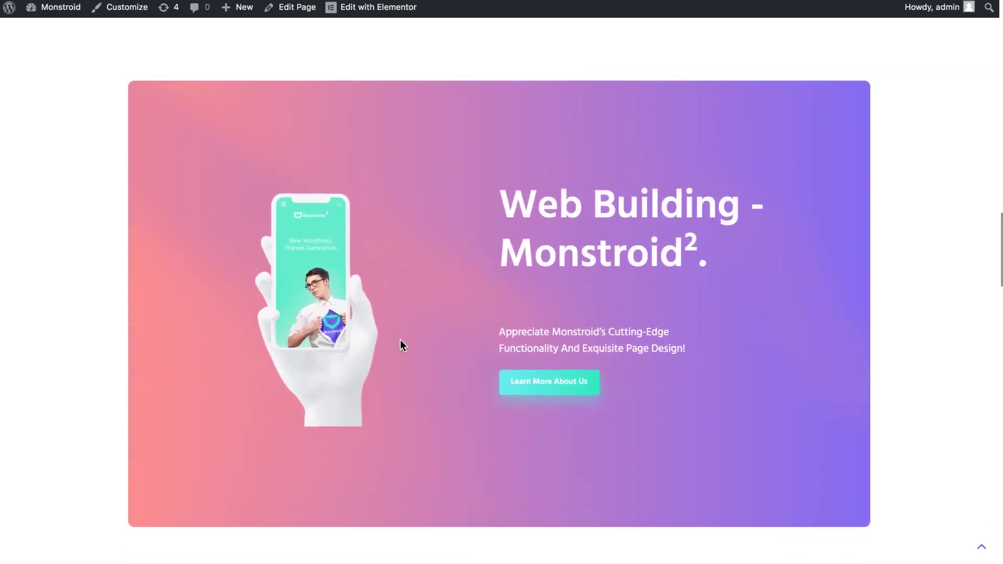
scroll(400, 339, "down", 5)
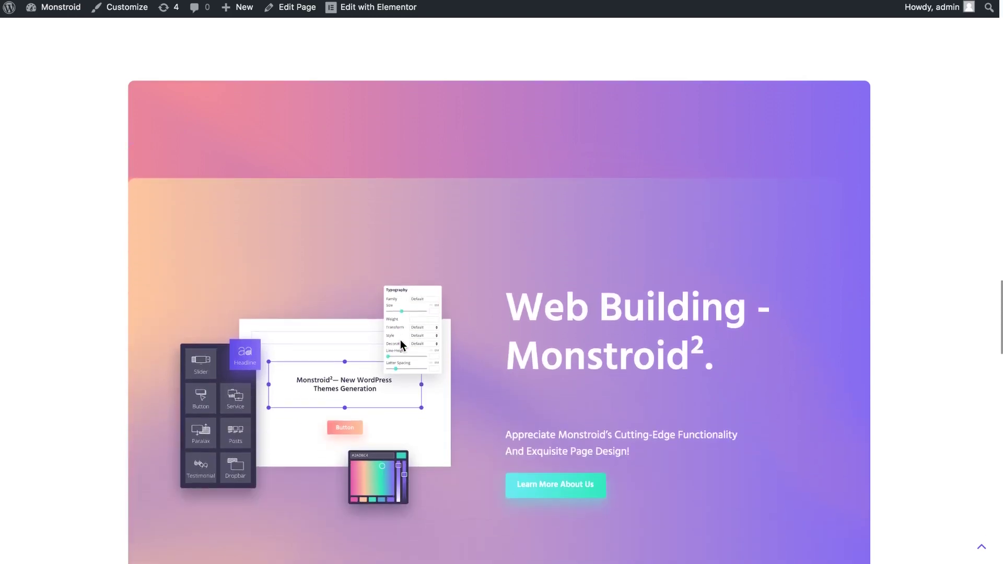
scroll(400, 339, "down", 2)
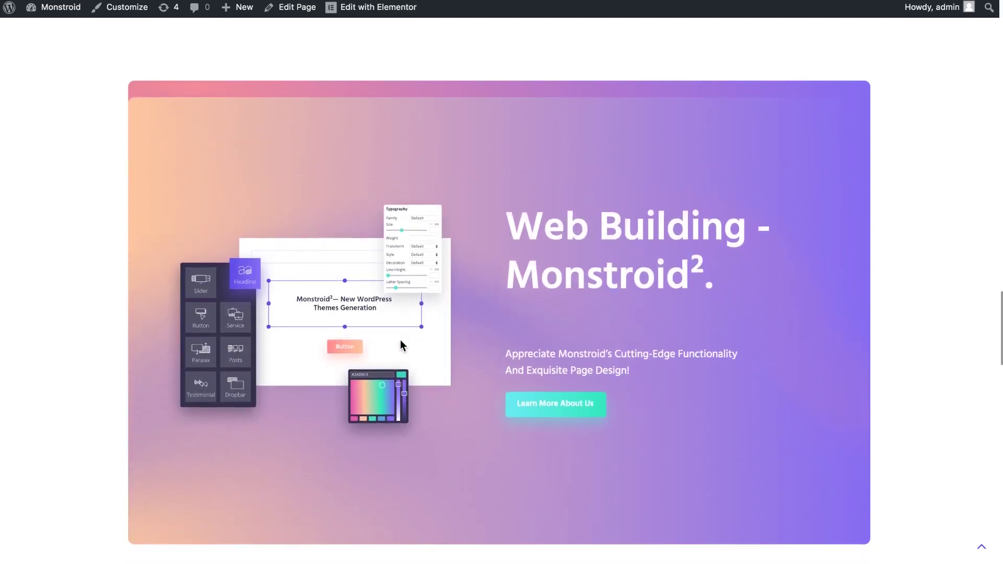
scroll(400, 345, "down", 5)
scroll(400, 340, "down", 1)
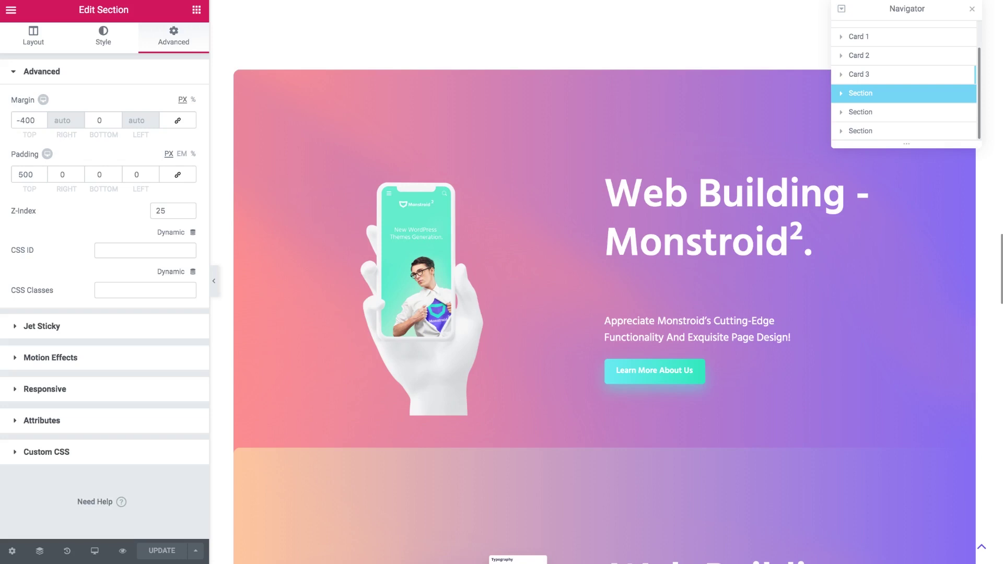
- Examine in the Elementor editor how the sections below Card 3 cover the sticky cards, down to the end of the page
scroll(424, 156, "down", 10)
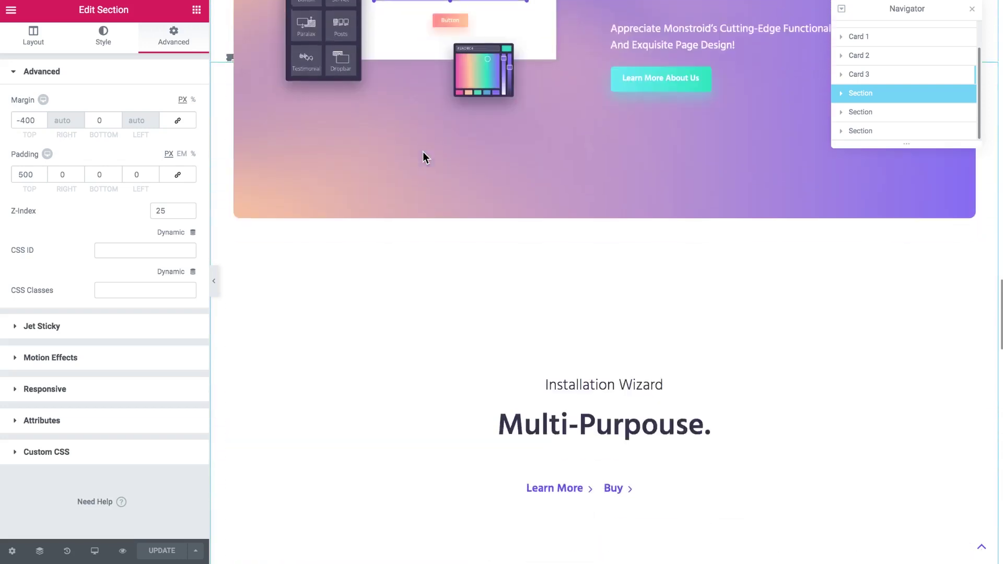
scroll(423, 153, "down", 10)
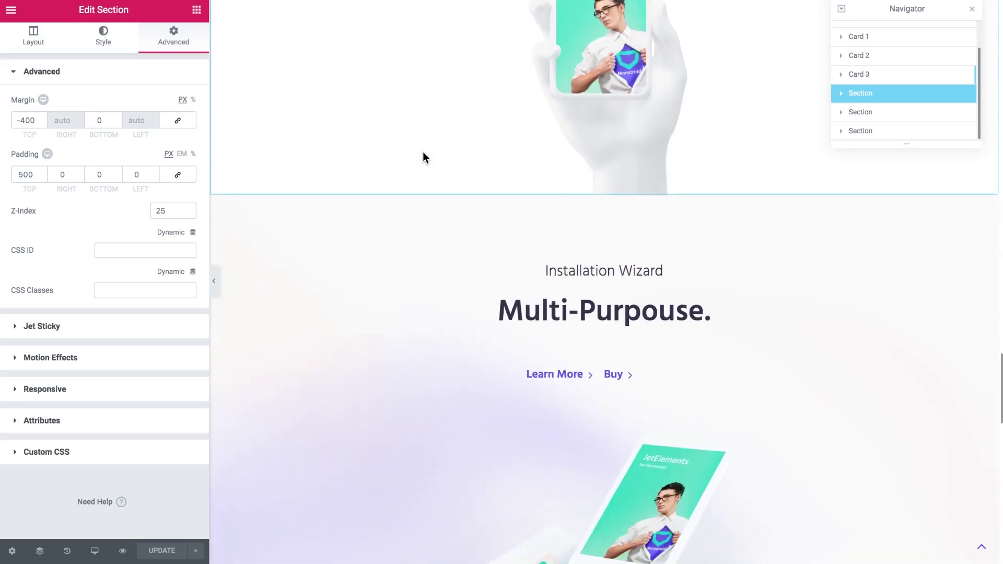
scroll(423, 157, "down", 3)
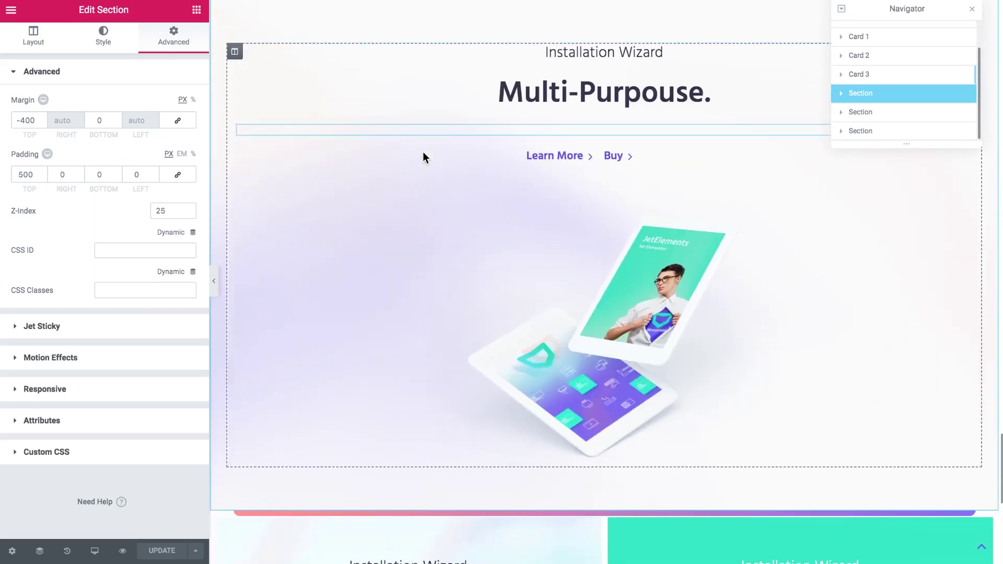
scroll(584, 173, "up", 5)
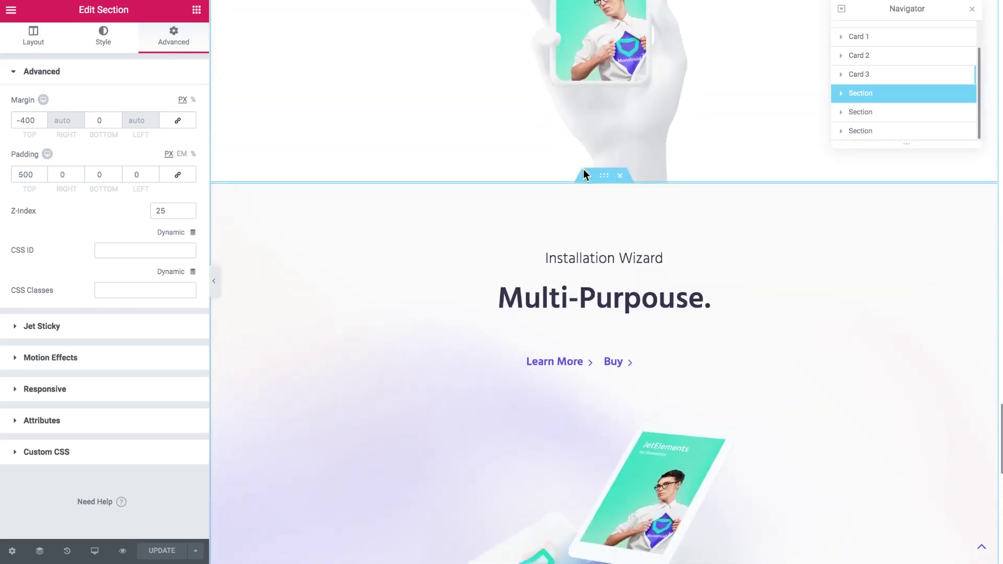
scroll(583, 174, "up", 3)
scroll(582, 174, "down", 8)
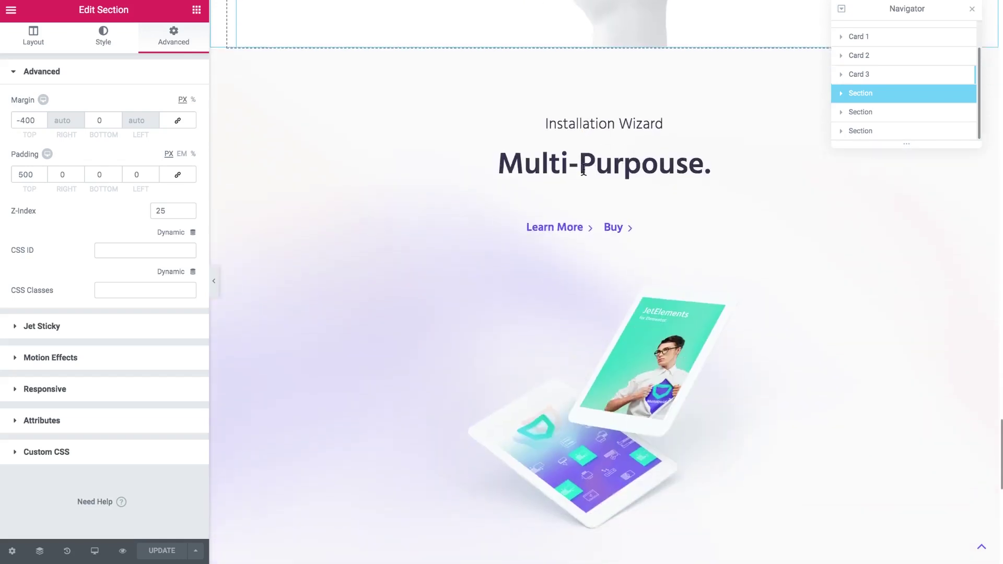
scroll(583, 174, "down", 6)
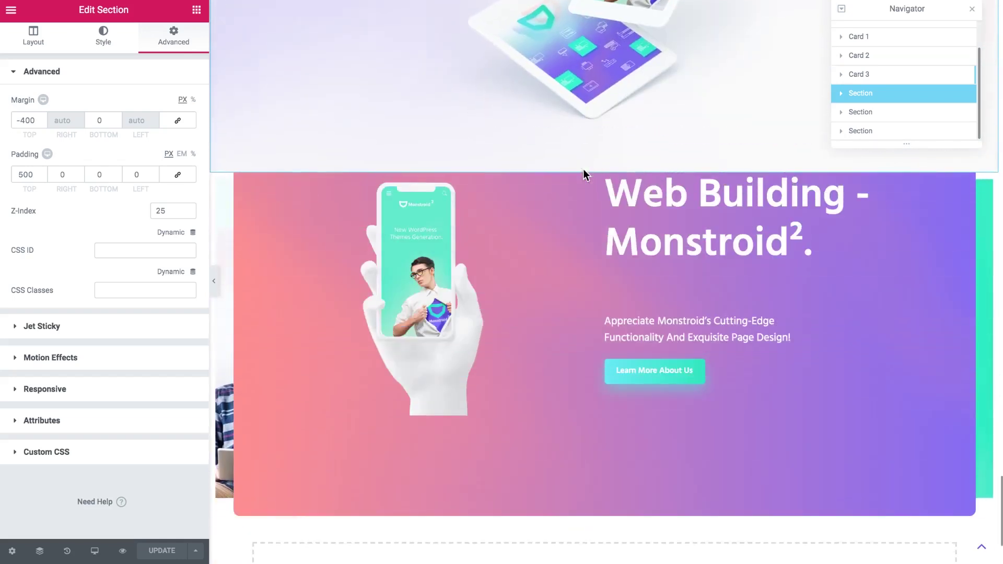
scroll(583, 174, "down", 1)
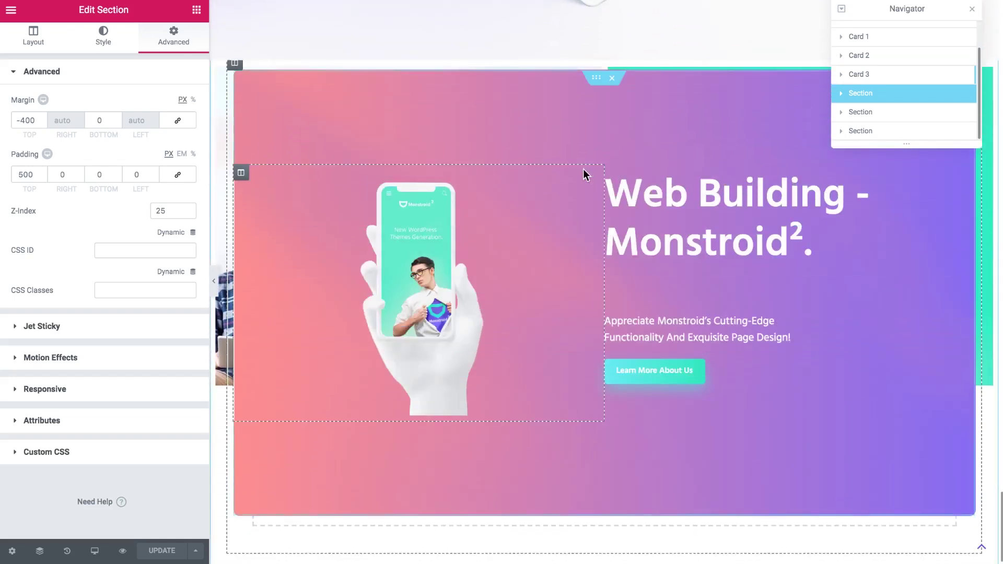
scroll(584, 170, "up", 4)
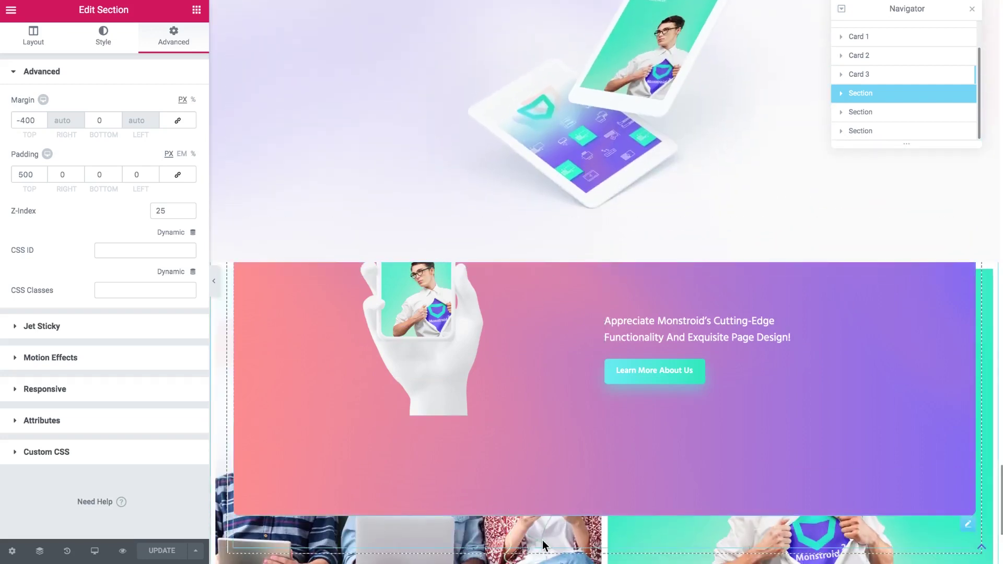
- Check the second-to-last section's Z-Index and set the last section's Z-Index to 30
left_click(877, 111)
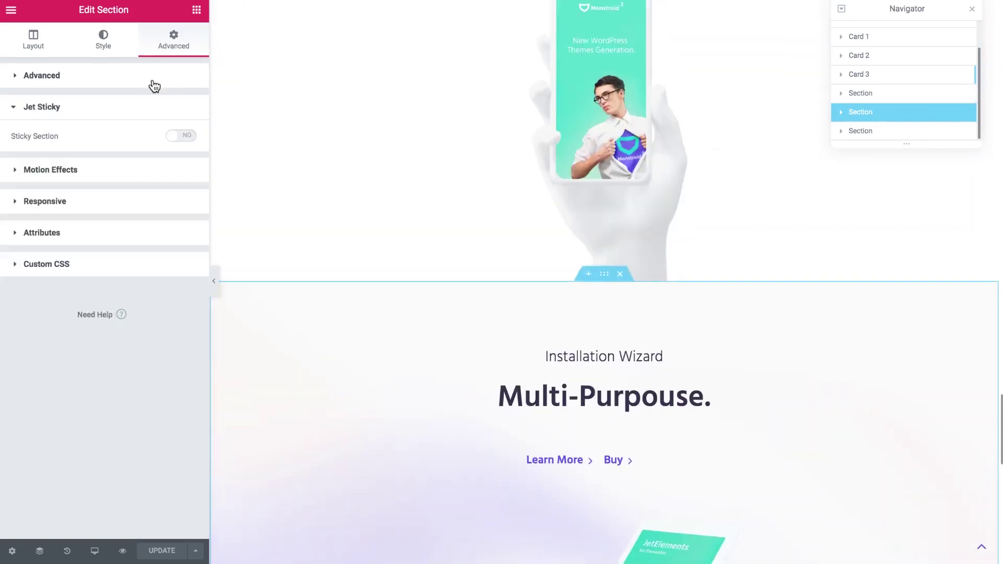
left_click(155, 84)
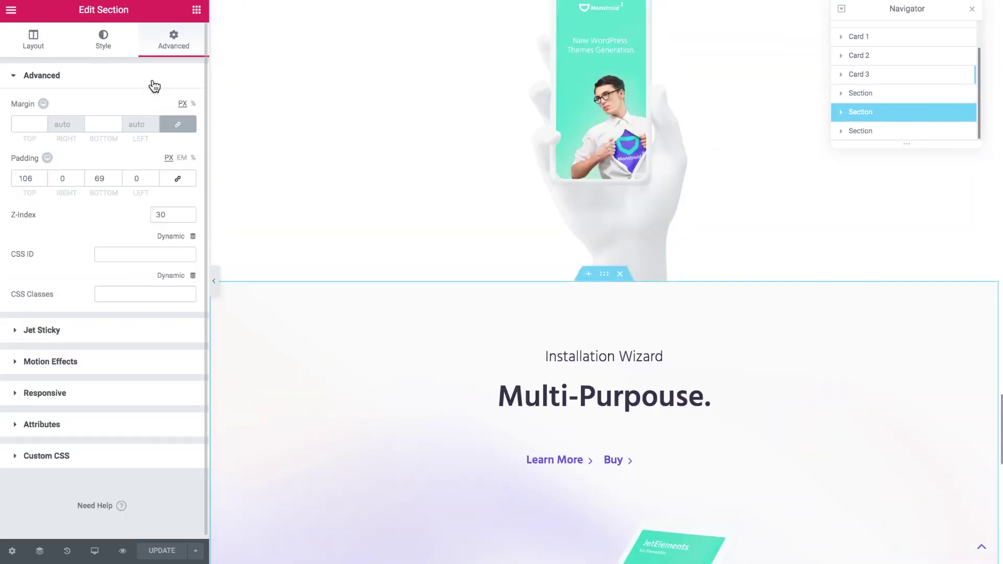
left_click(877, 132)
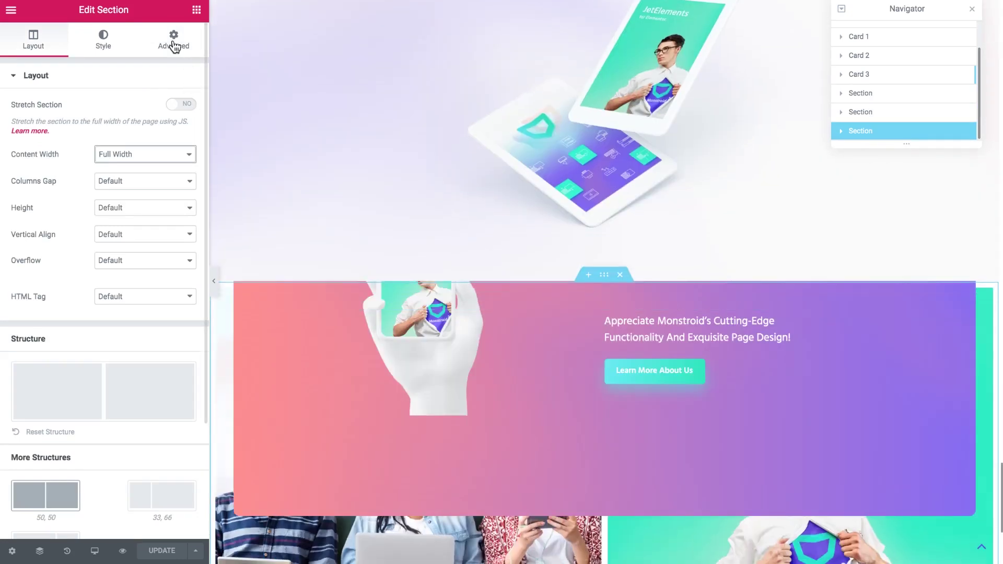
left_click(173, 39)
left_click(171, 215)
type("30")
scroll(459, 258, "down", 2)
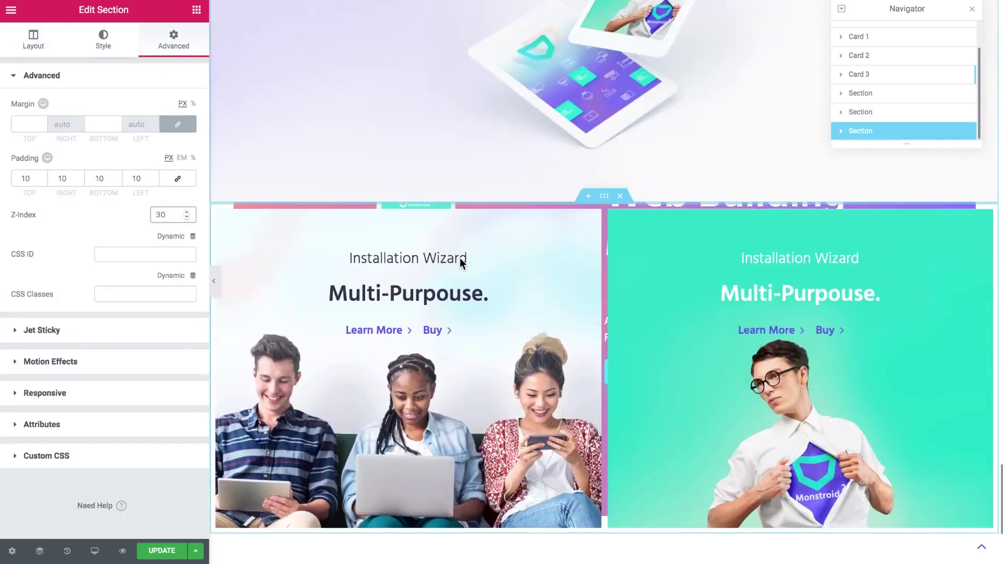
- Set the last section's normal background to a solid white colour
left_click(103, 39)
left_click(180, 160)
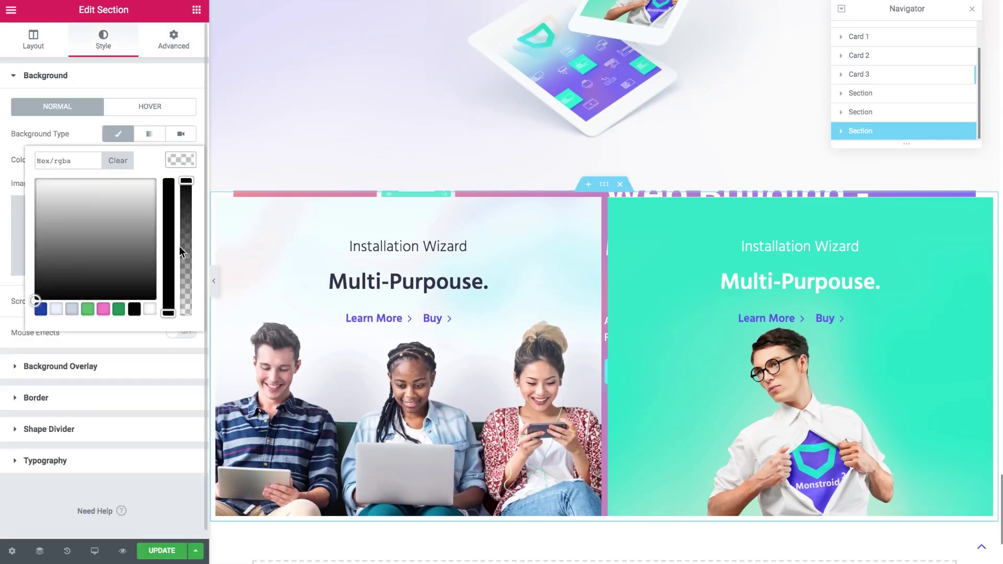
left_click(149, 309)
left_click(175, 159)
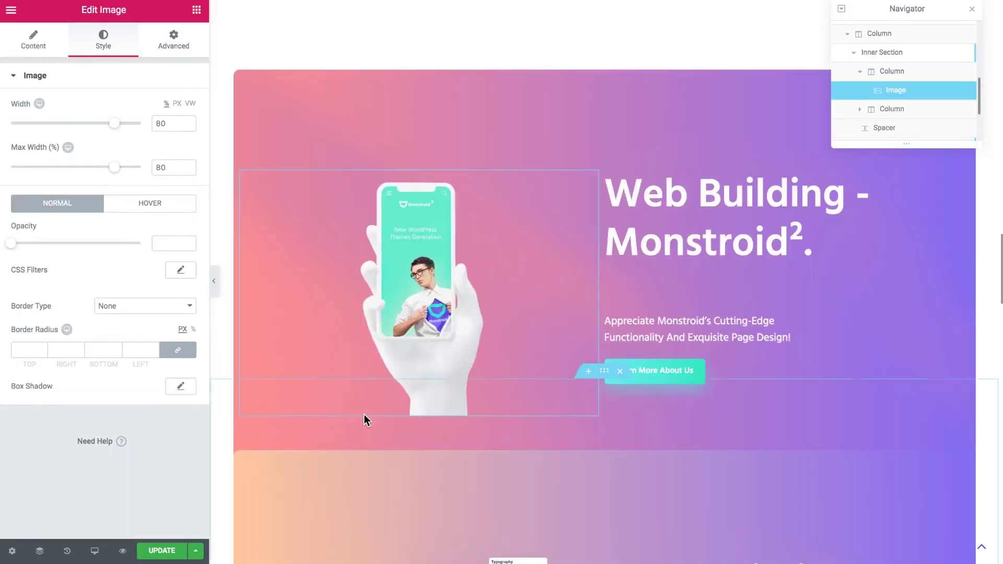
- Recheck the cards on desktop, switch the preview to Mobile and examine how the cards stack there
scroll(466, 369, "up", 5)
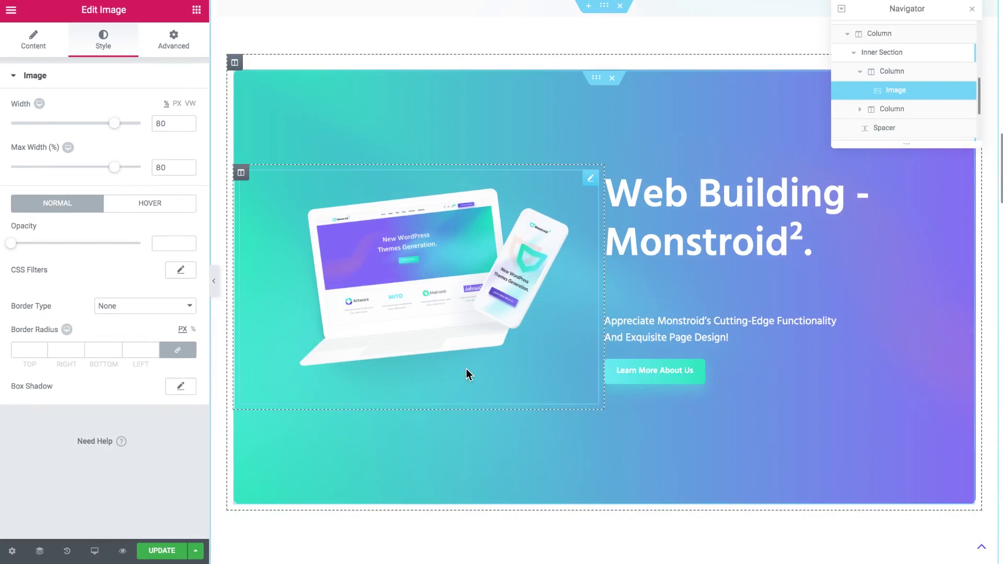
scroll(466, 369, "up", 2)
scroll(466, 369, "down", 2)
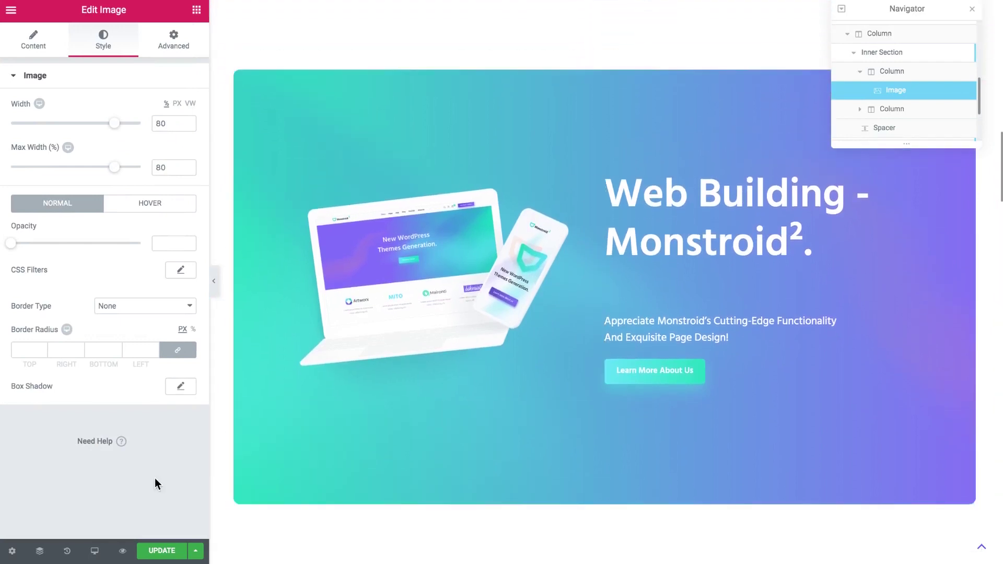
left_click(95, 551)
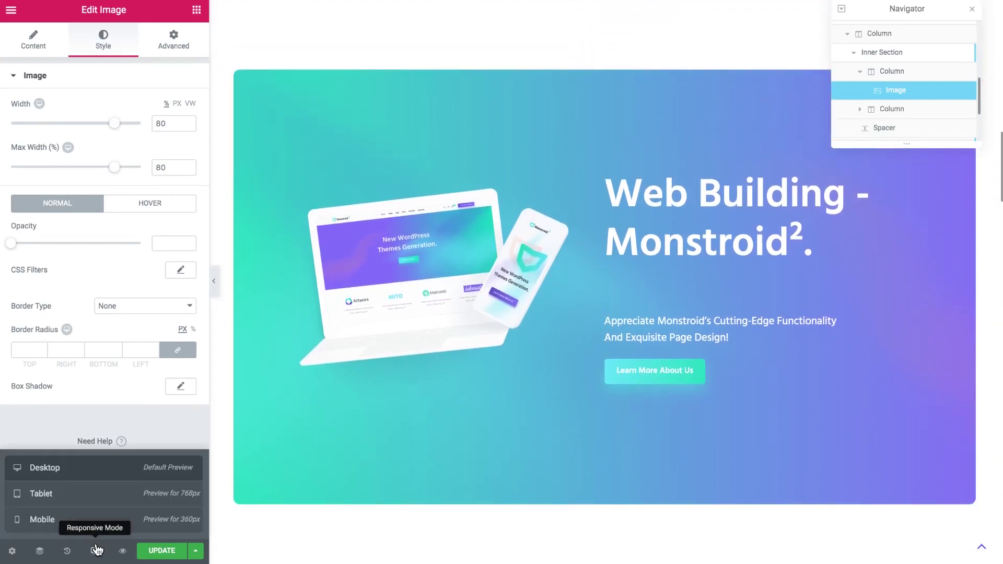
left_click(101, 522)
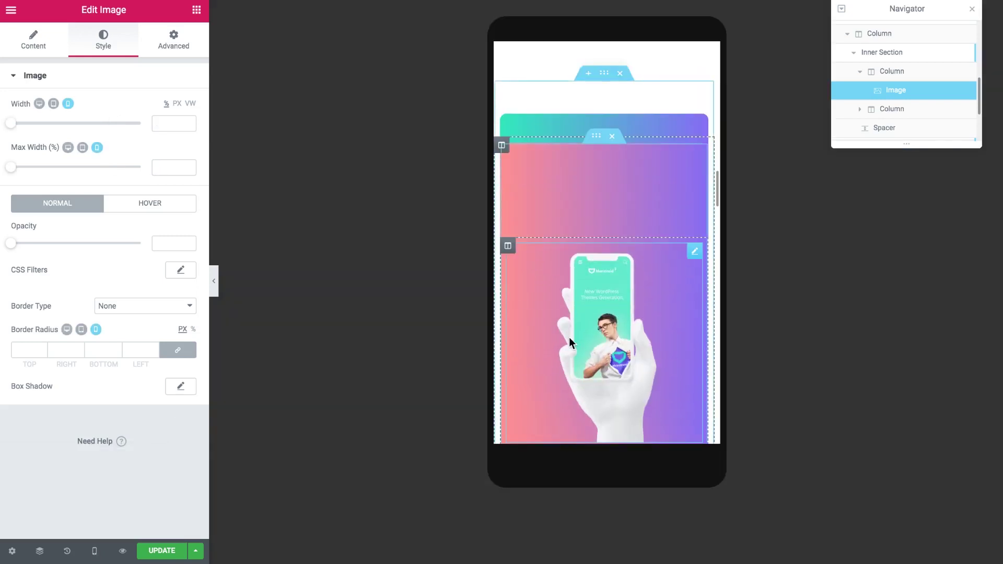
scroll(588, 239, "down", 2)
scroll(588, 240, "up", 1)
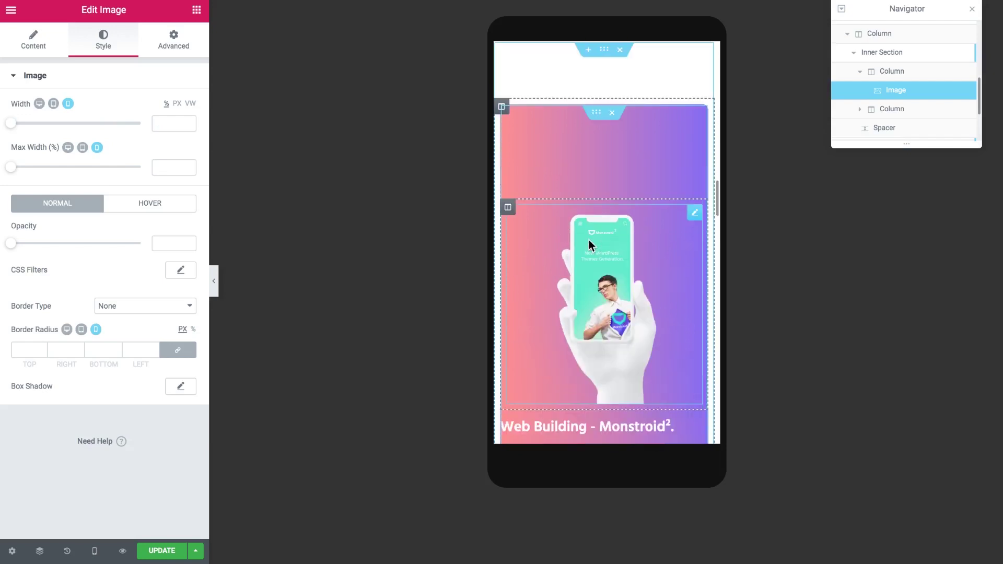
scroll(589, 240, "down", 2)
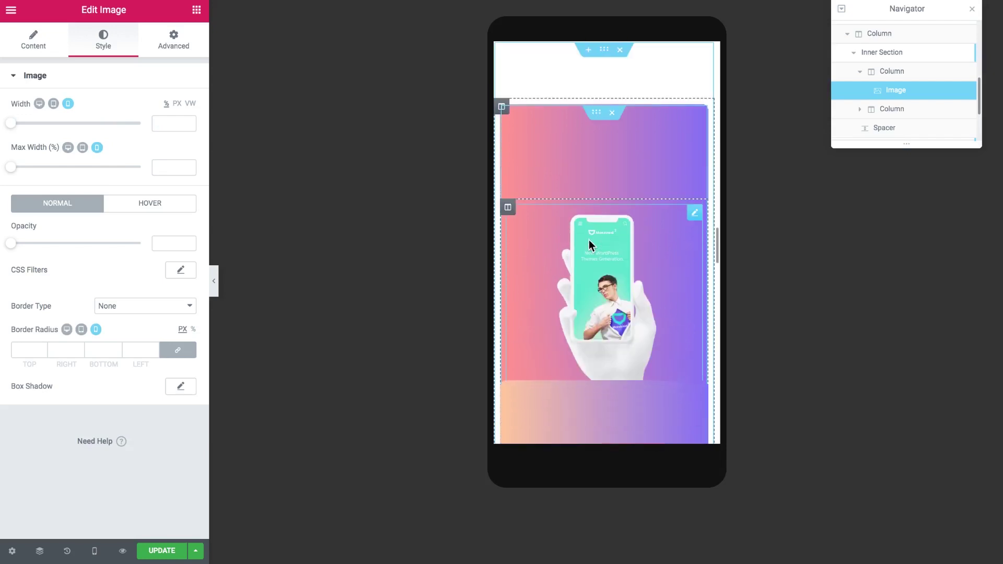
scroll(588, 240, "down", 3)
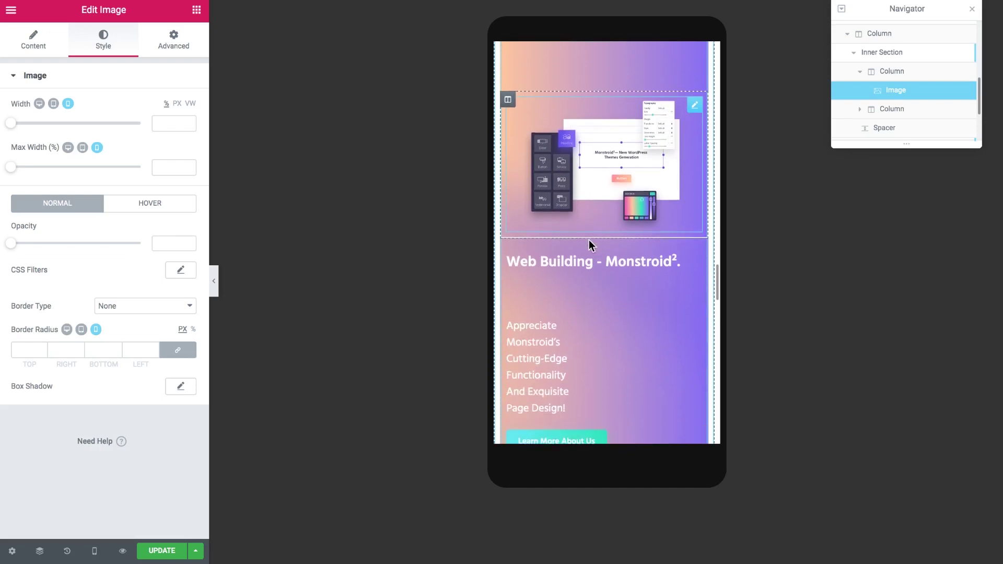
- Zero out the mobile margin and padding of the inner section in Card 1
scroll(588, 240, "up", 3)
scroll(588, 240, "up", 3)
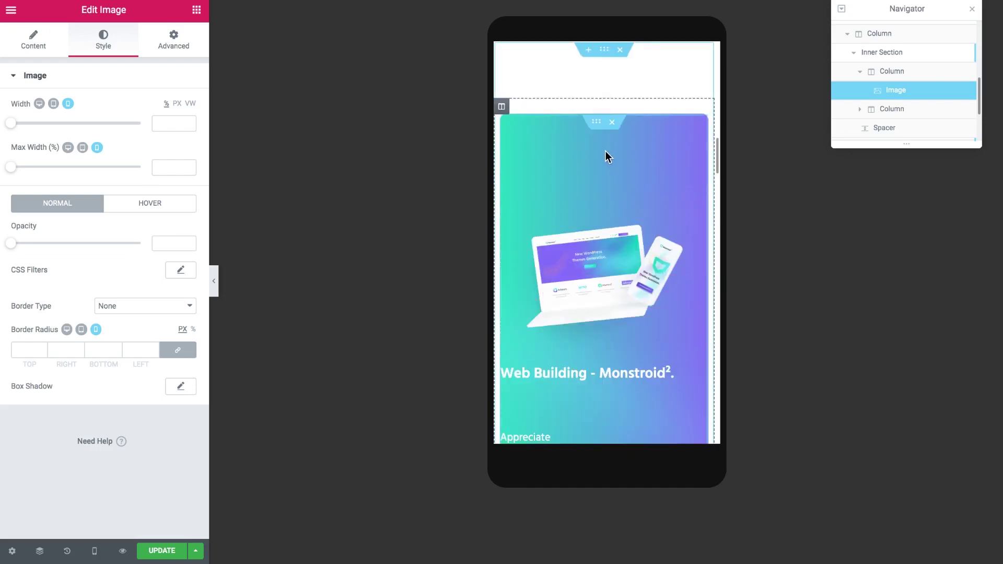
left_click(596, 126)
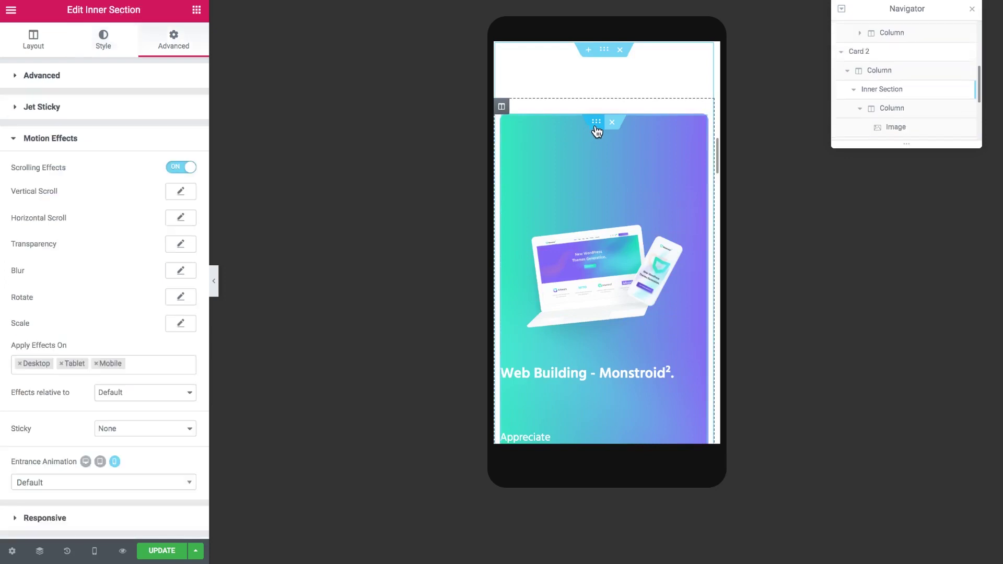
left_click(164, 79)
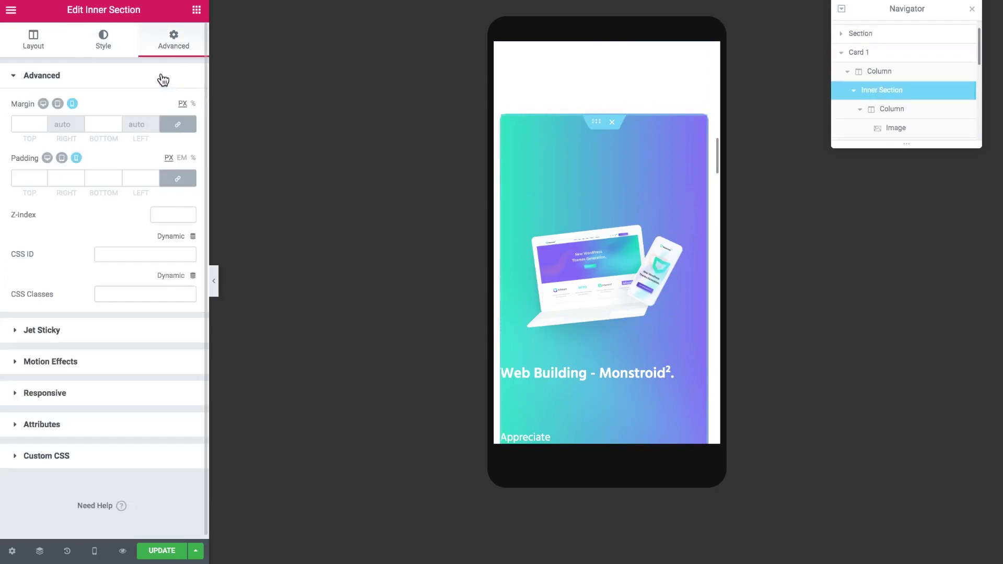
left_click(183, 129)
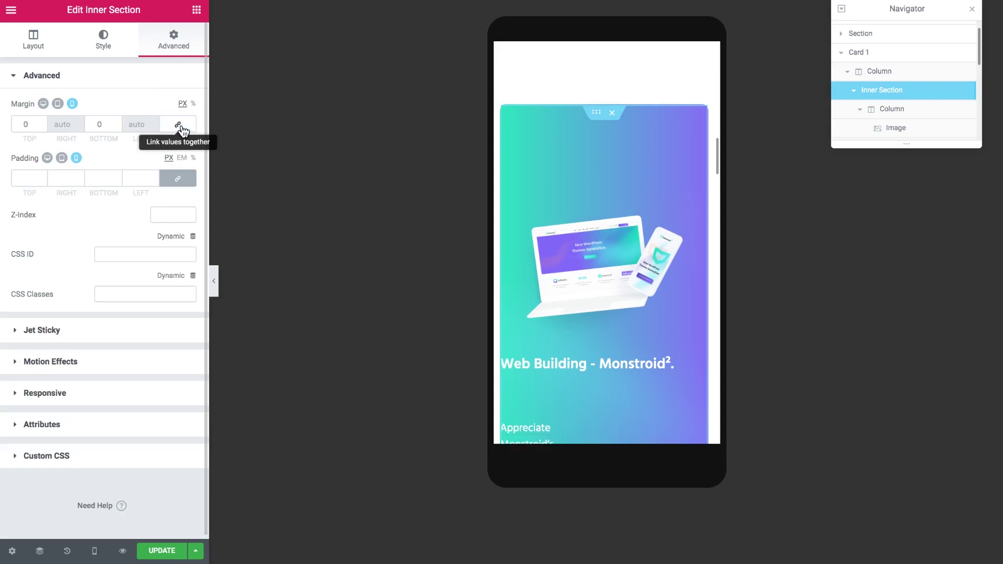
left_click(177, 180)
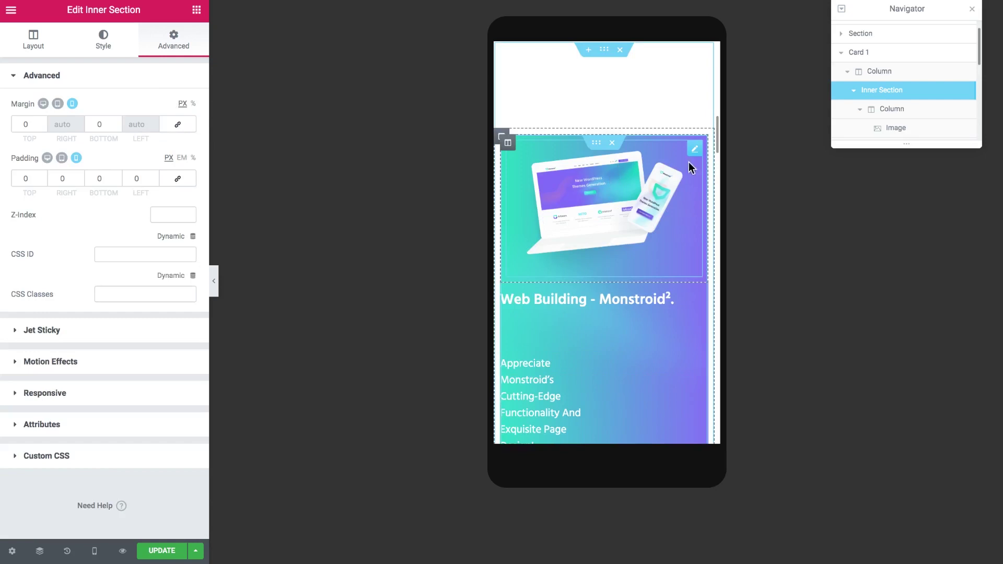
- Set Card 1's laptop and phone image to be hidden on mobile
left_click(696, 155)
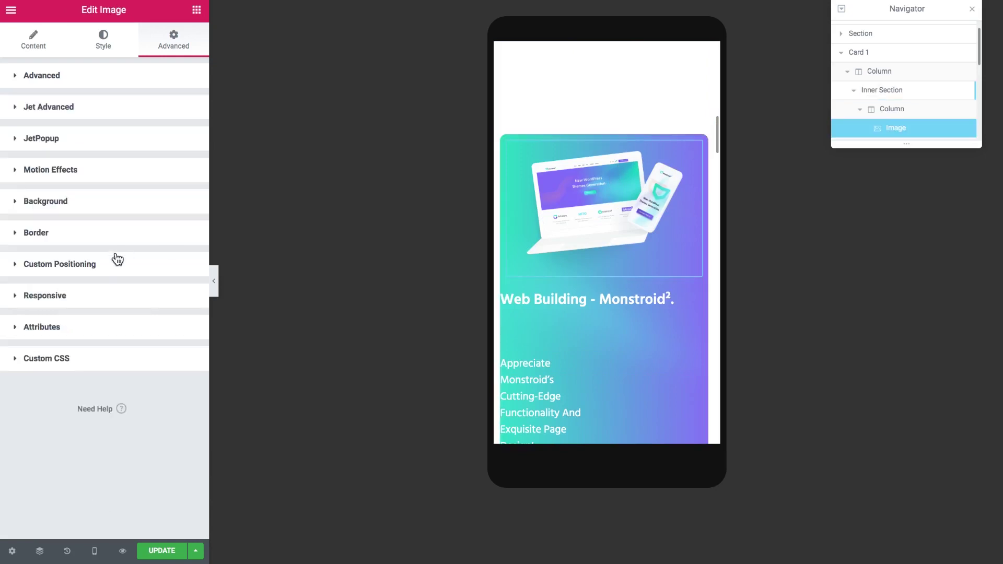
left_click(94, 296)
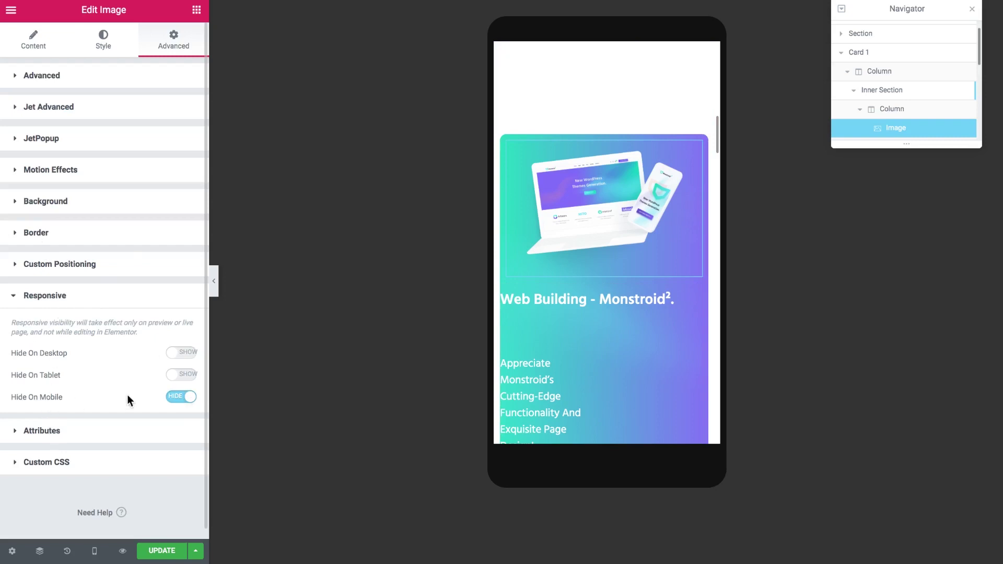
left_click(59, 50)
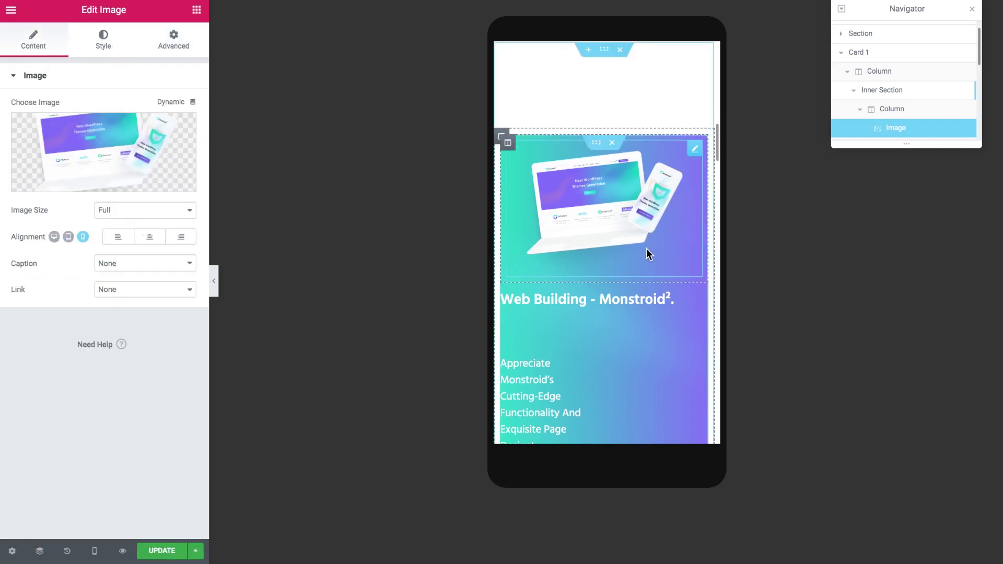
- Centre Card 1's heading on mobile and set the spacer below it to 10
left_click(651, 307)
left_click(136, 288)
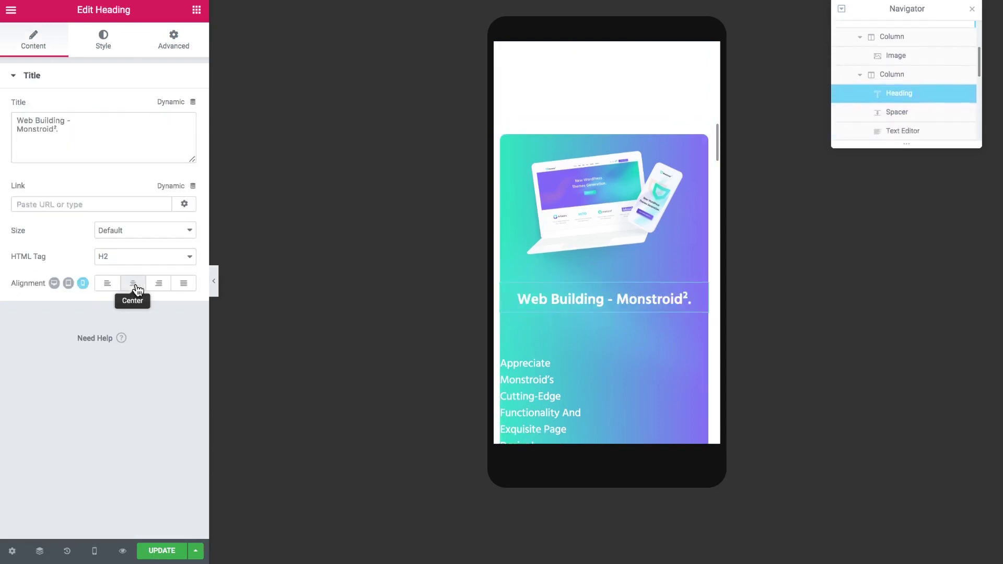
left_click(645, 331)
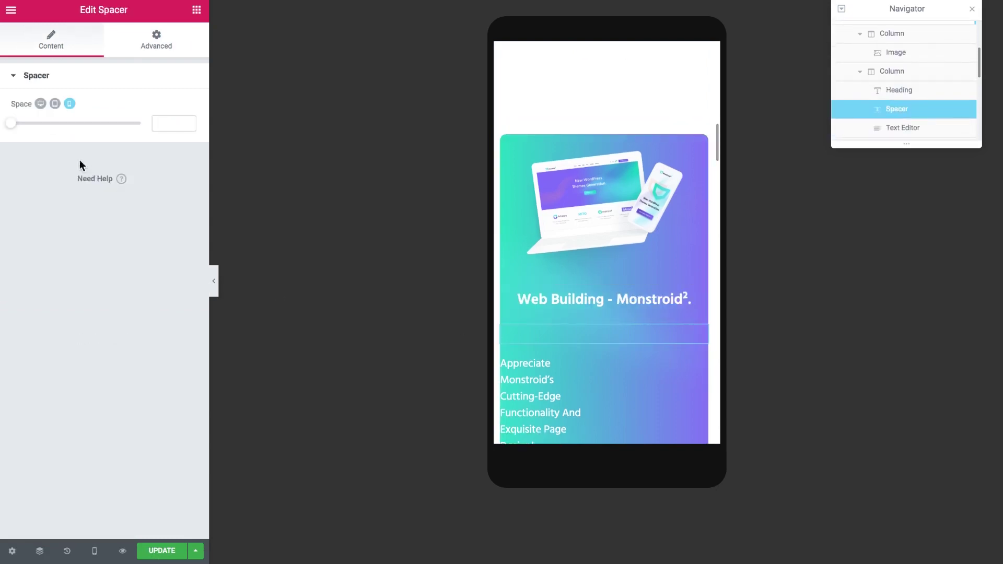
left_click_drag(14, 128, 2, 130)
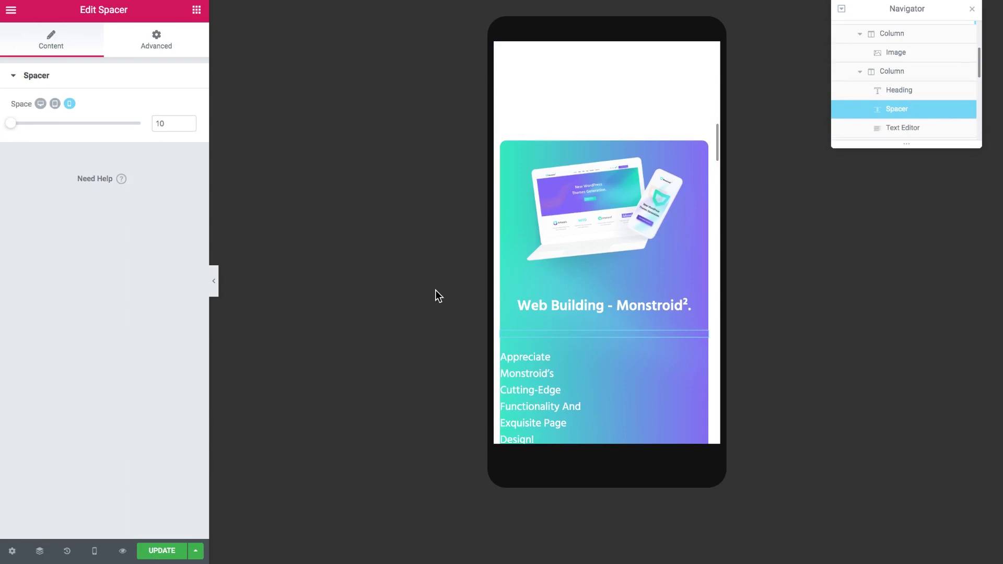
- Centre Card 1's description text on mobile and set its mobile margin and padding to 0
left_click(605, 363)
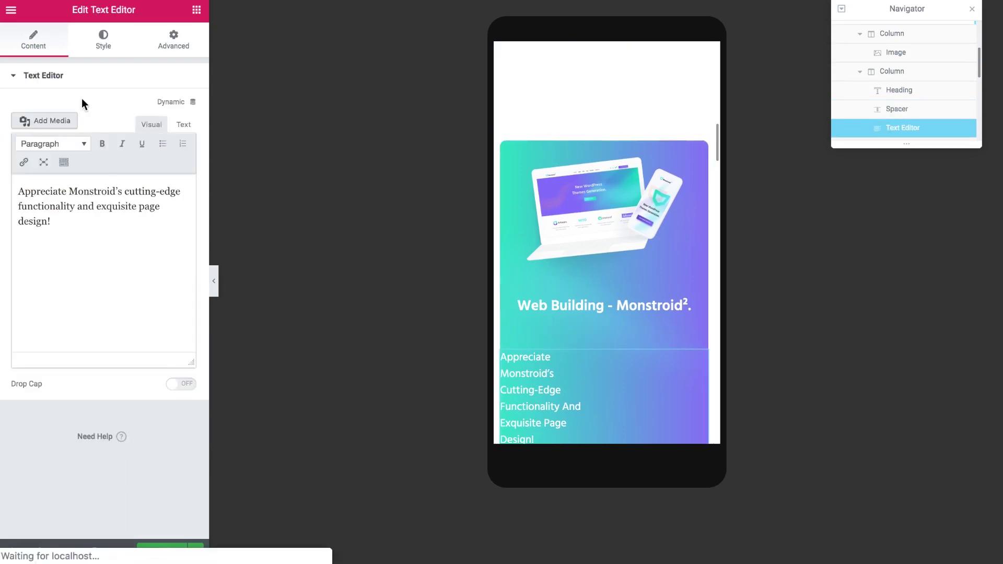
left_click(99, 48)
left_click(133, 107)
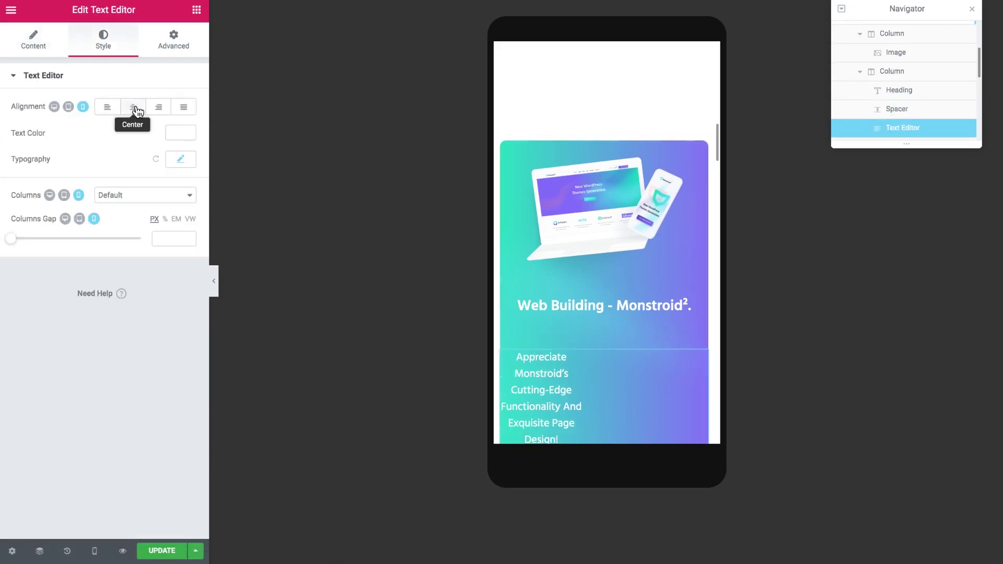
left_click(174, 40)
left_click(181, 180)
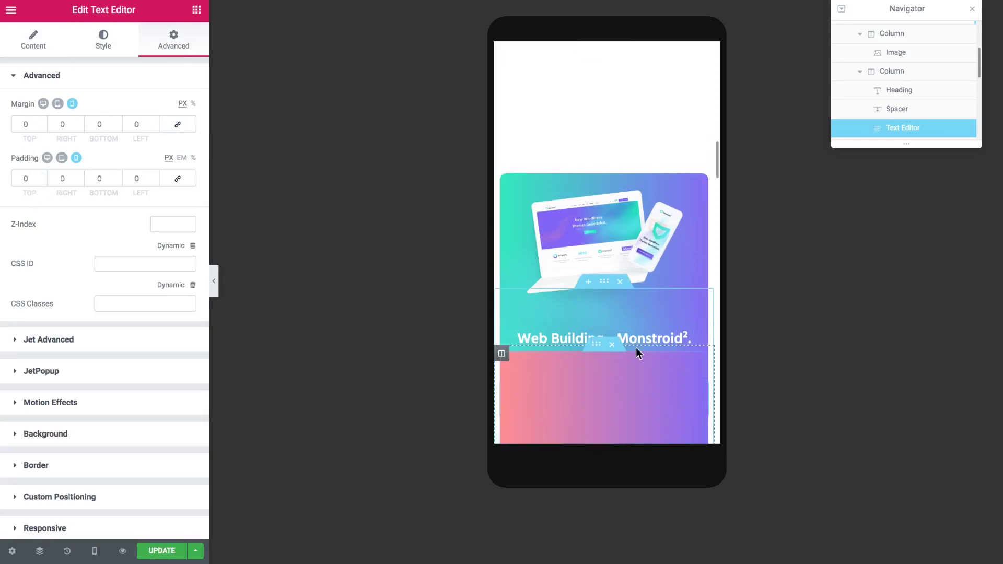
- Centre the "Learn more about us" button of Card 1 on mobile
left_click(663, 428)
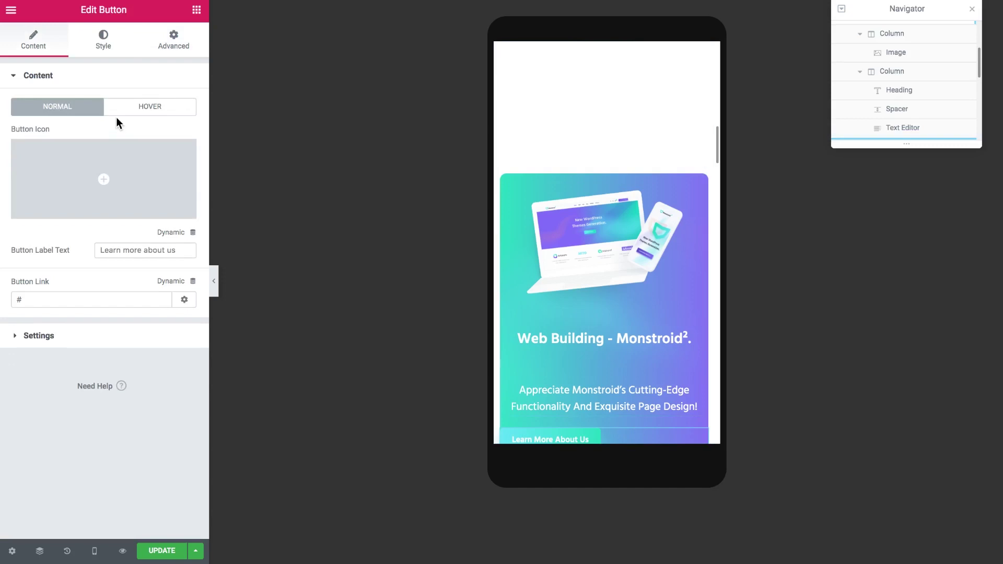
left_click(179, 52)
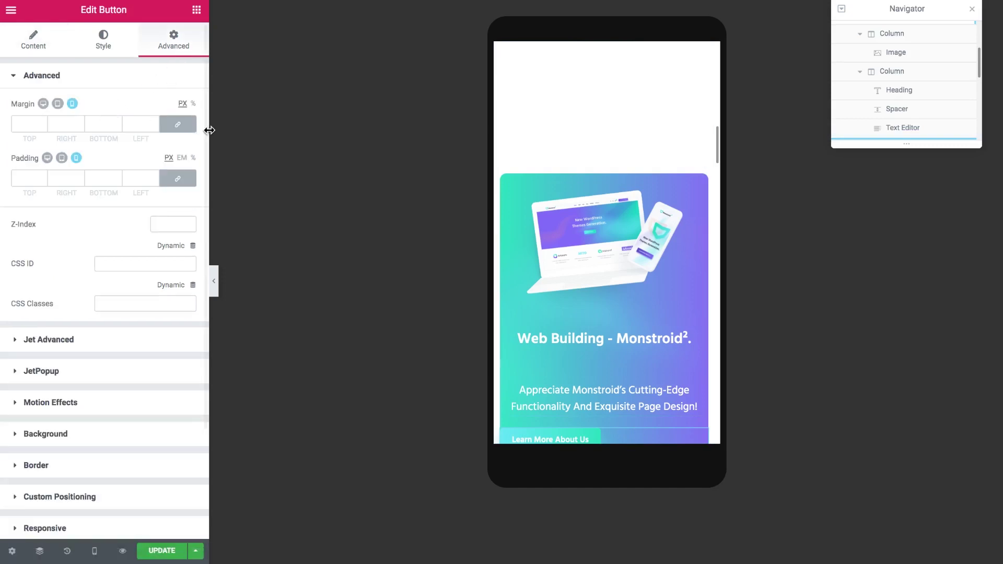
left_click(107, 45)
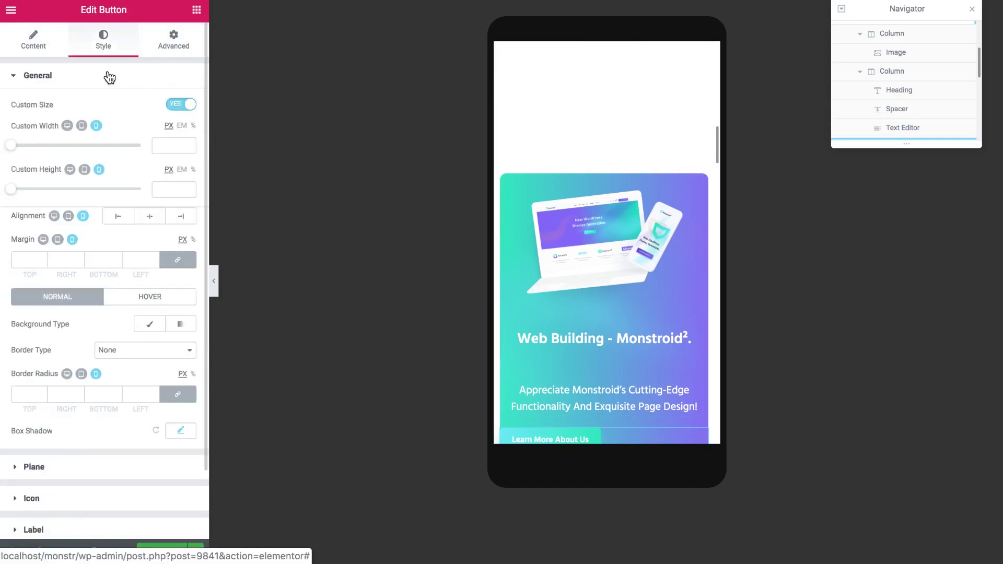
left_click(149, 222)
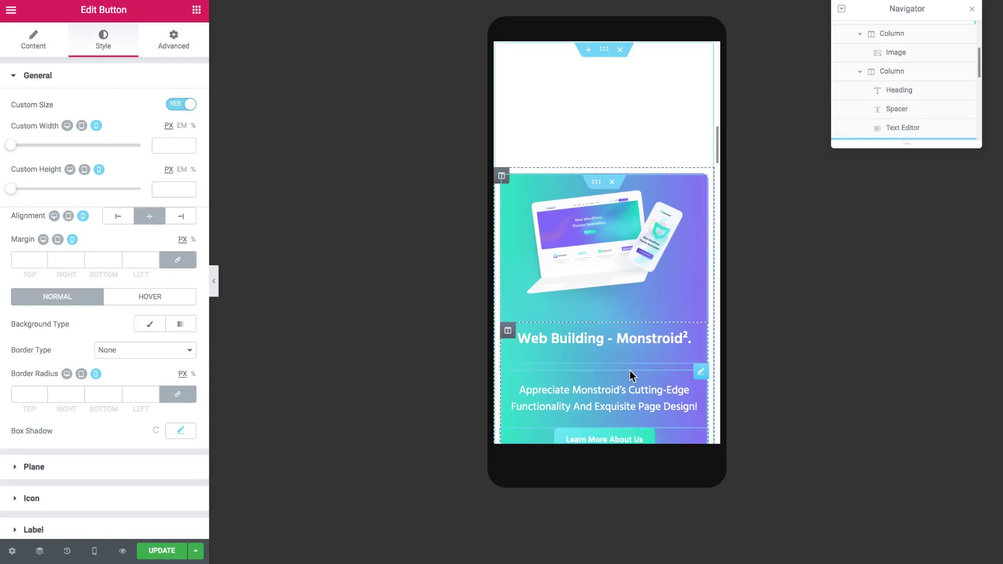
- Set the mobile margin and padding of the outer Card 1 section to 0
left_click(604, 53)
left_click(195, 43)
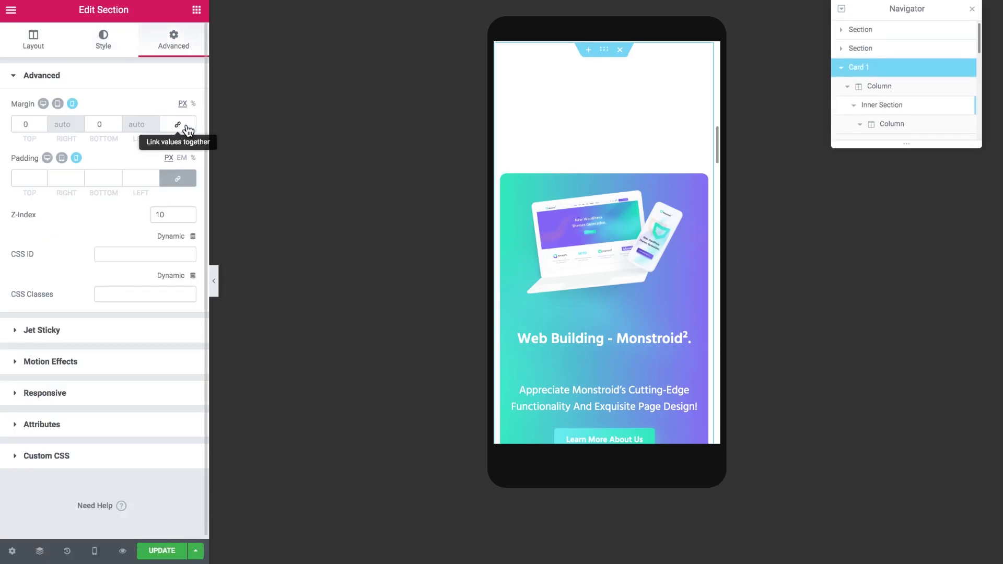
left_click(180, 179)
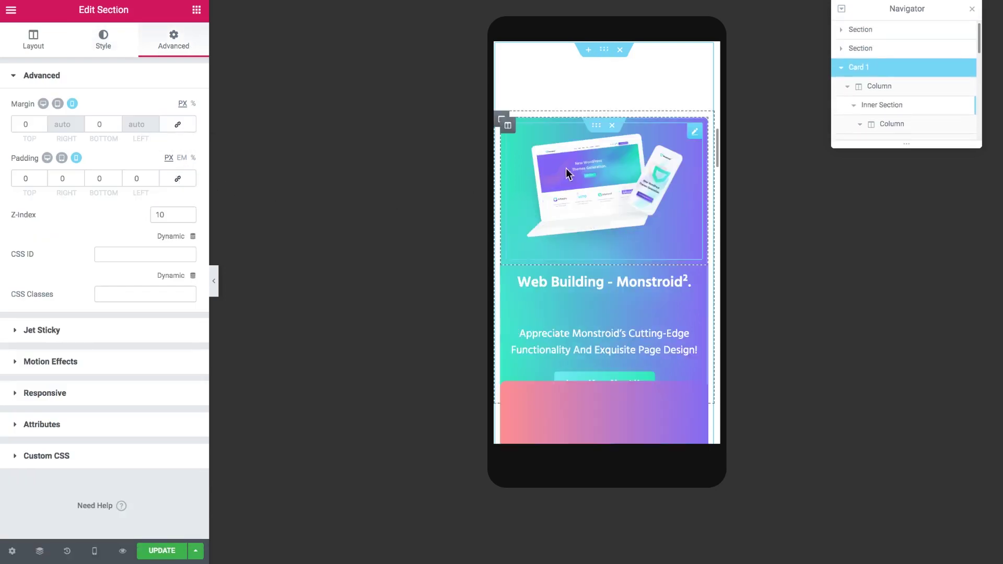
- Set the mobile top padding of the section directly below Card 3 to 300 px
scroll(639, 136, "down", 5)
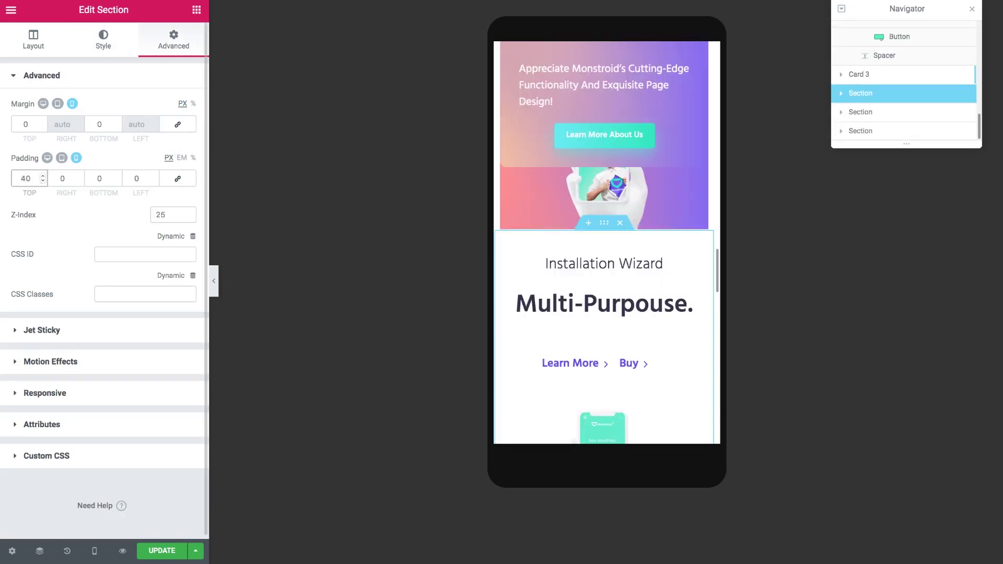
key("BackSpace")
type("2")
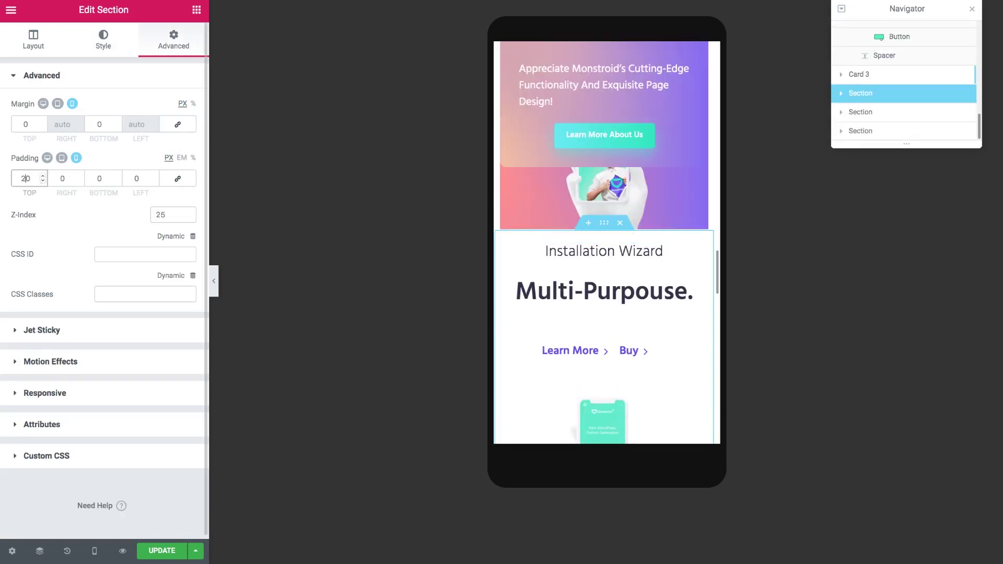
type("0")
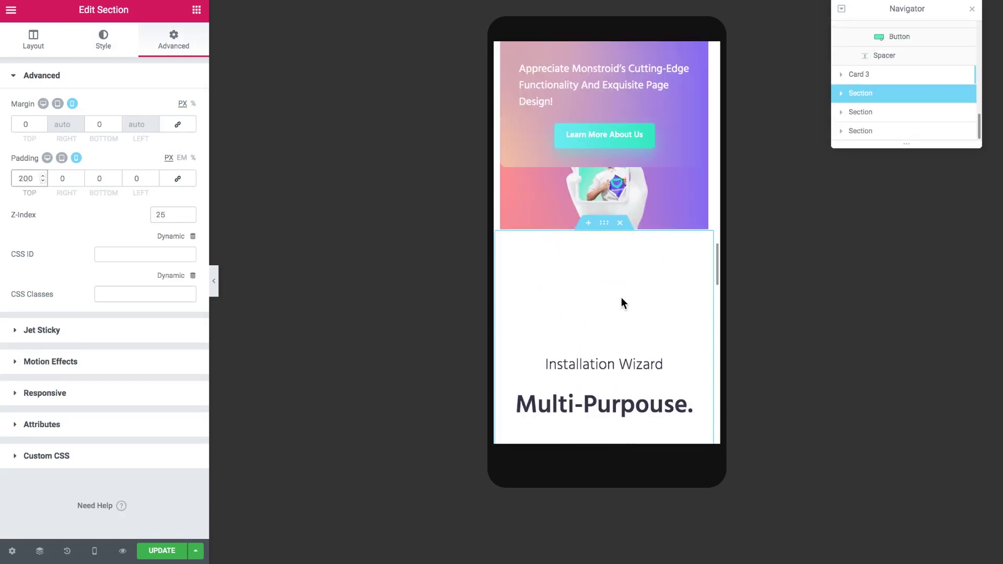
scroll(622, 297, "down", 2)
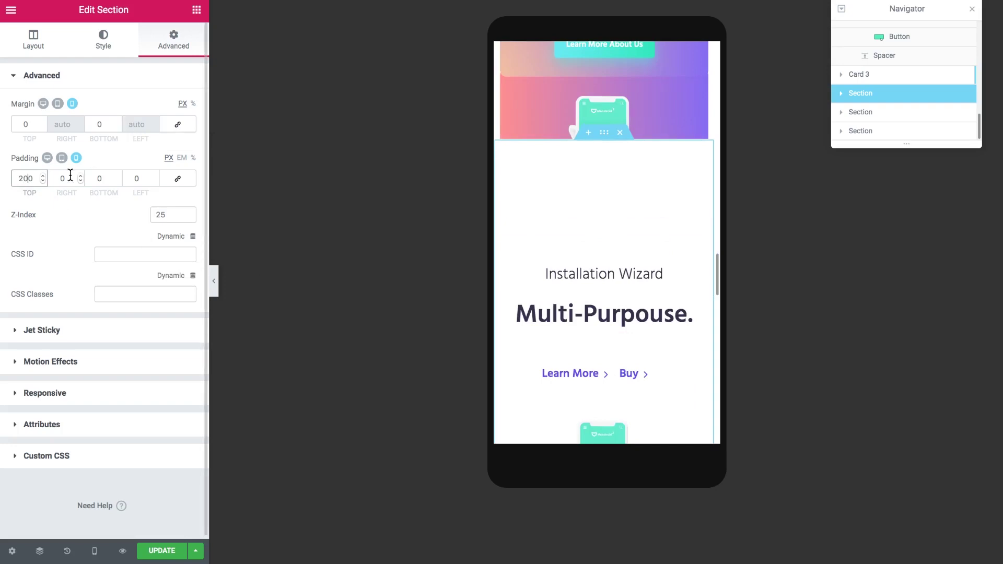
key("BackSpace")
type("3")
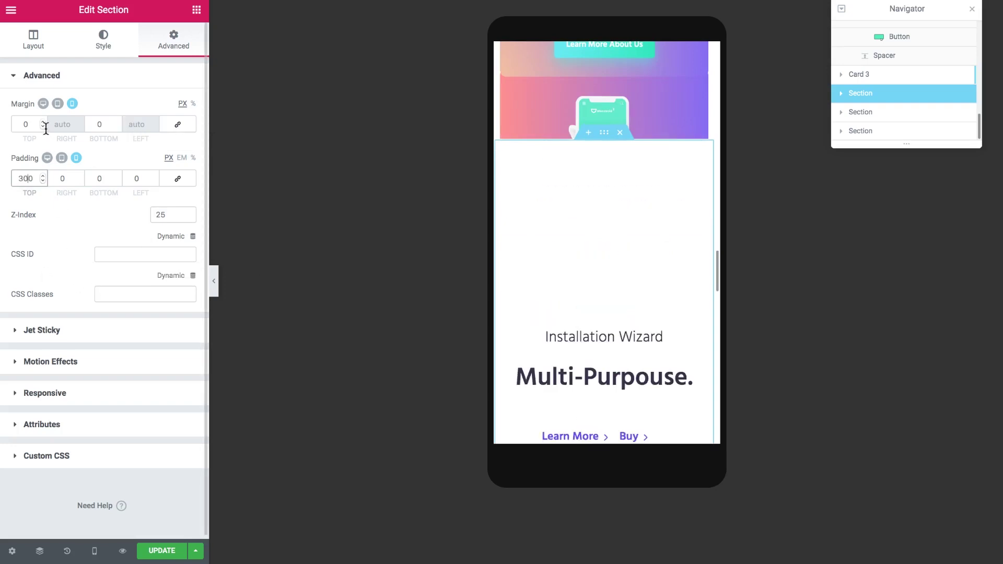
- Set the mobile top margin of the section below Card 3 to -290 px
left_click_drag(42, 127, 42, 127)
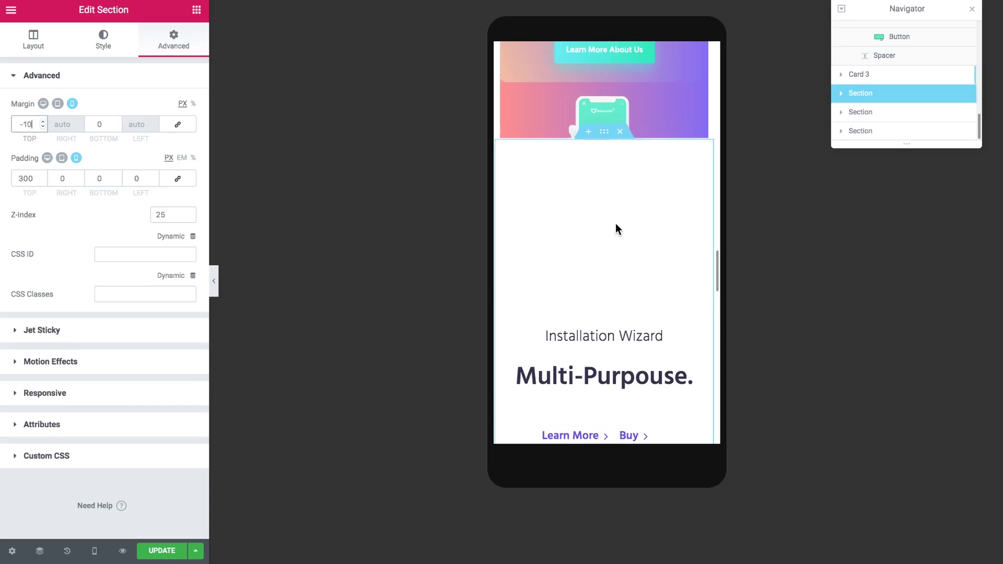
scroll(615, 228, "up", 2)
type("200")
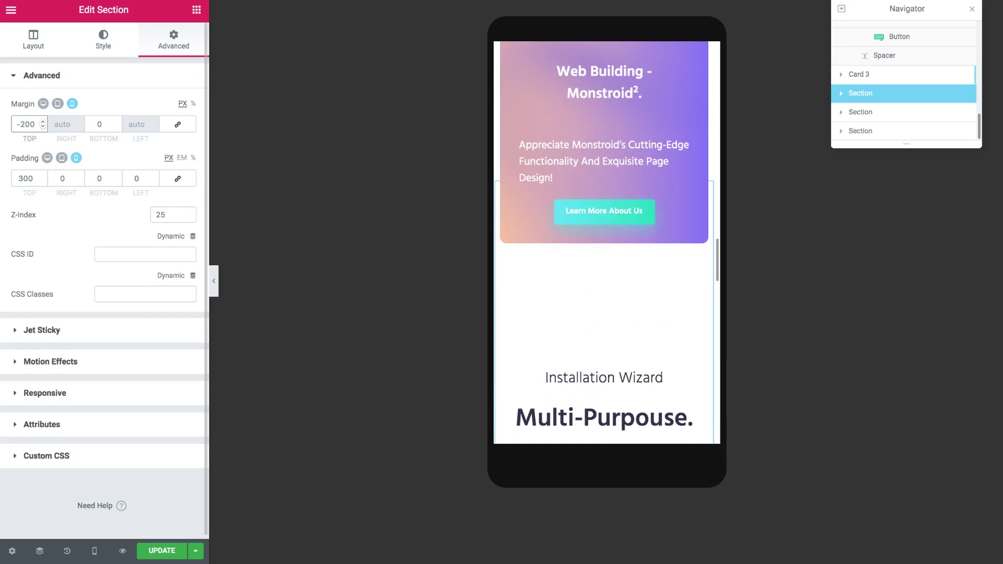
key("Left")
key("BackSpace")
type("9")
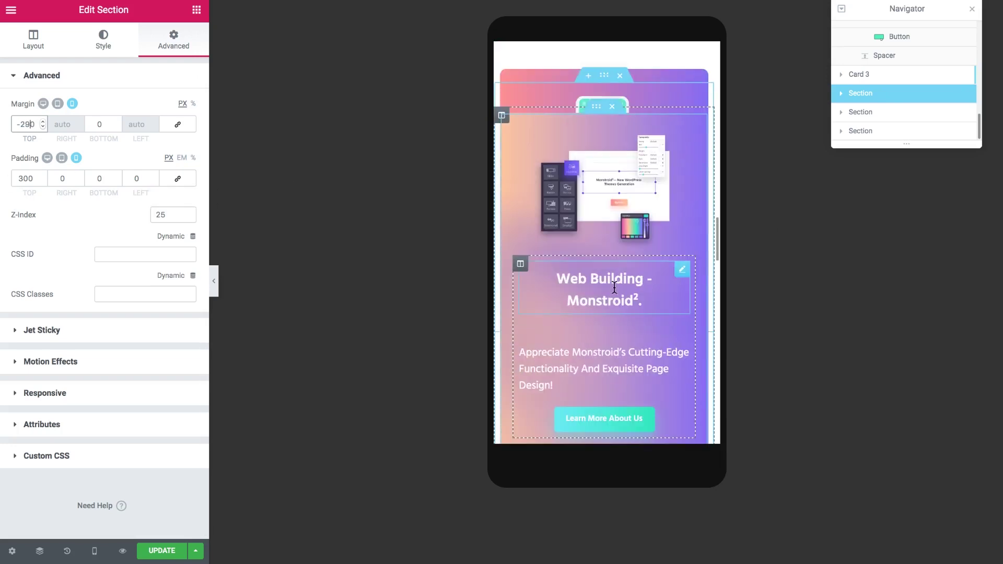
- Preview the mobile page without the editing panel and examine how the three cards stack down to the Installation Wizard section
left_click(214, 281)
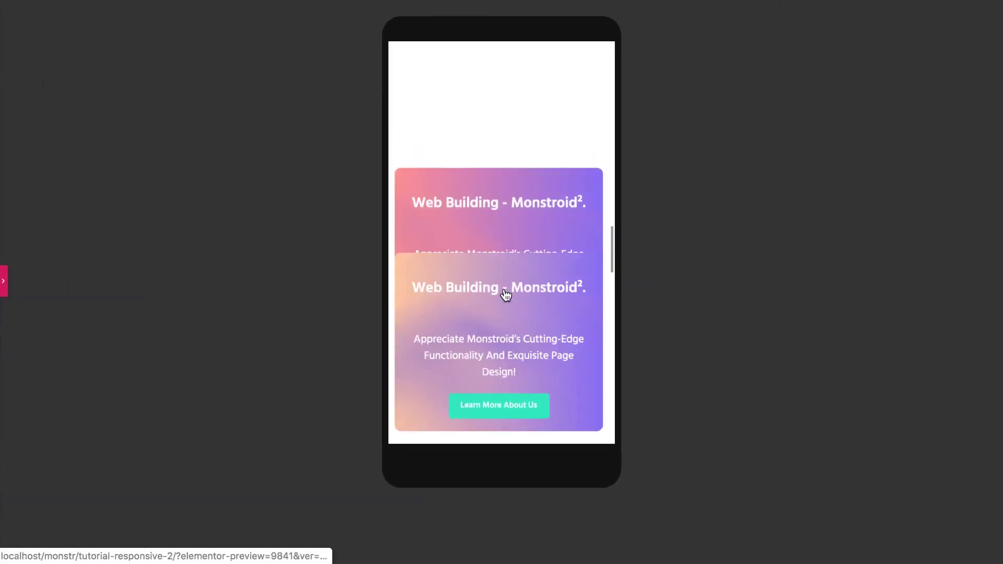
scroll(506, 295, "down", 5)
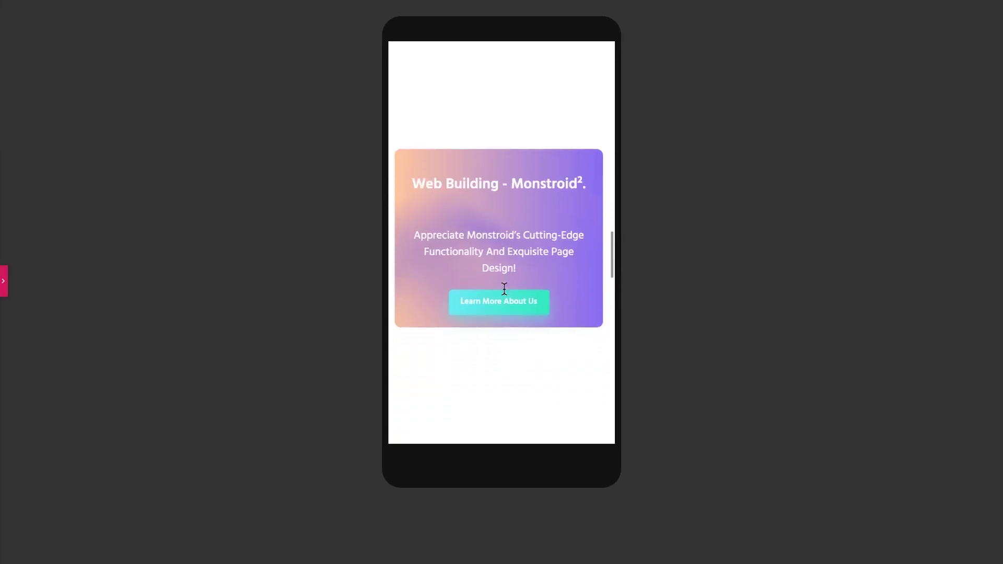
scroll(504, 289, "up", 10)
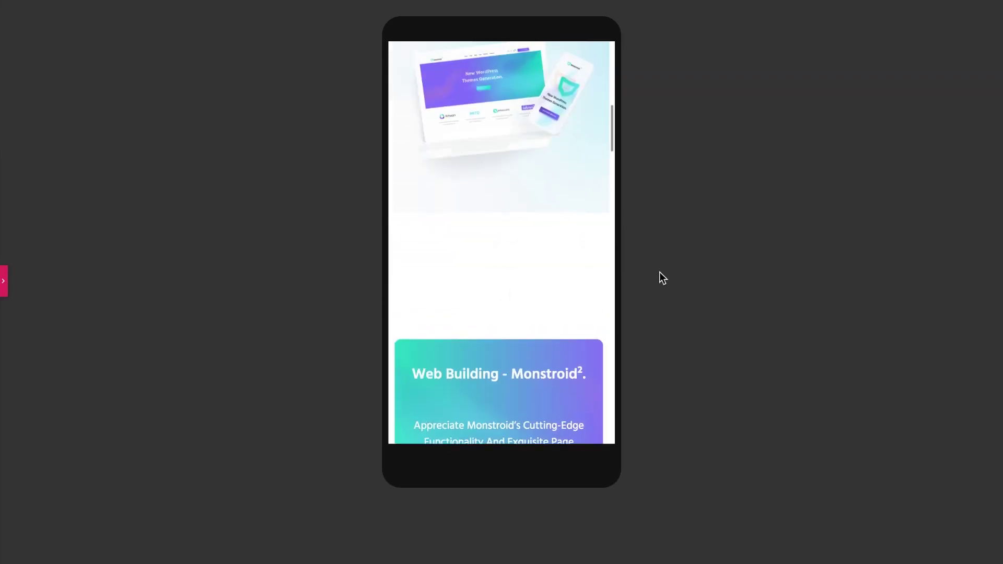
scroll(569, 258, "down", 3)
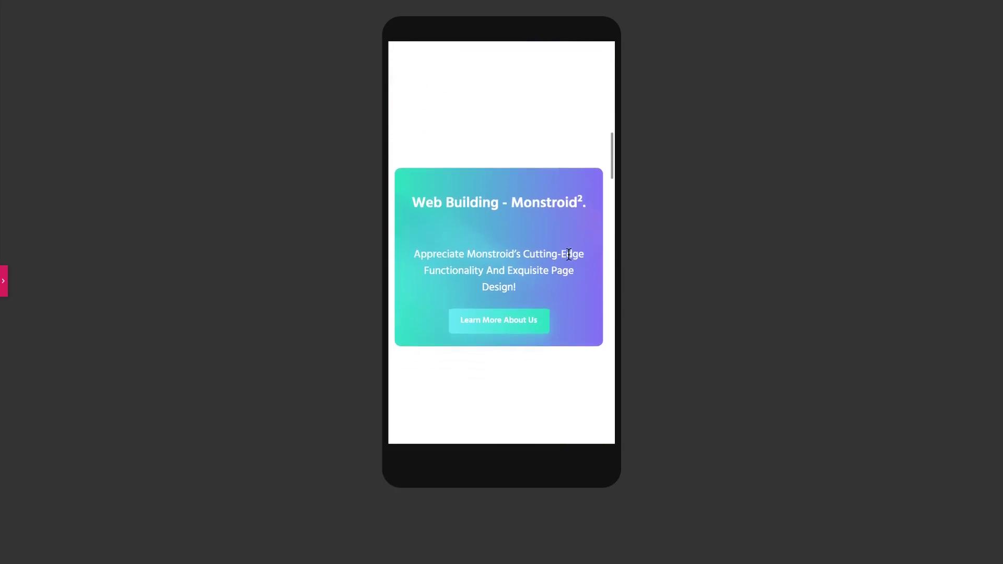
scroll(569, 255, "down", 3)
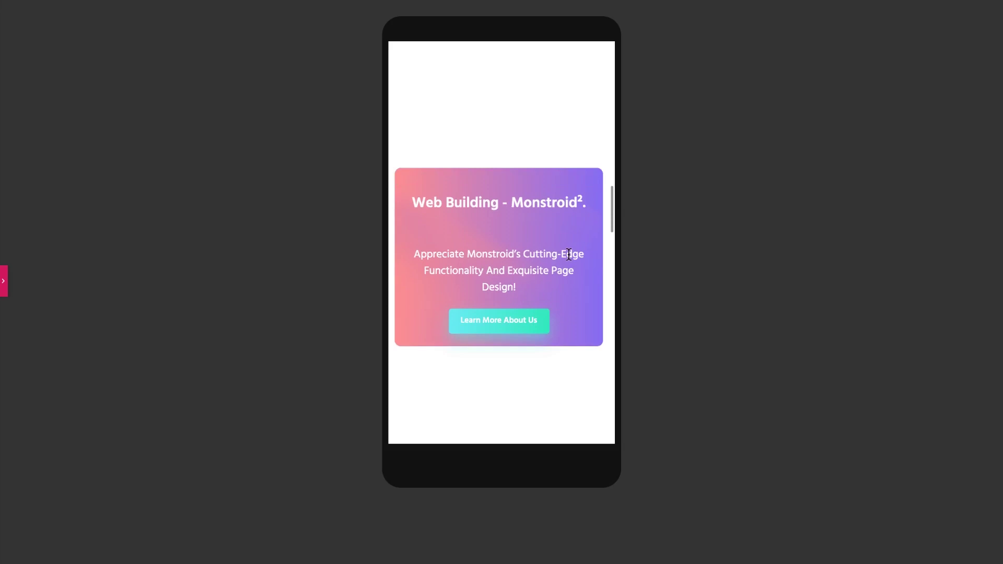
scroll(569, 255, "down", 5)
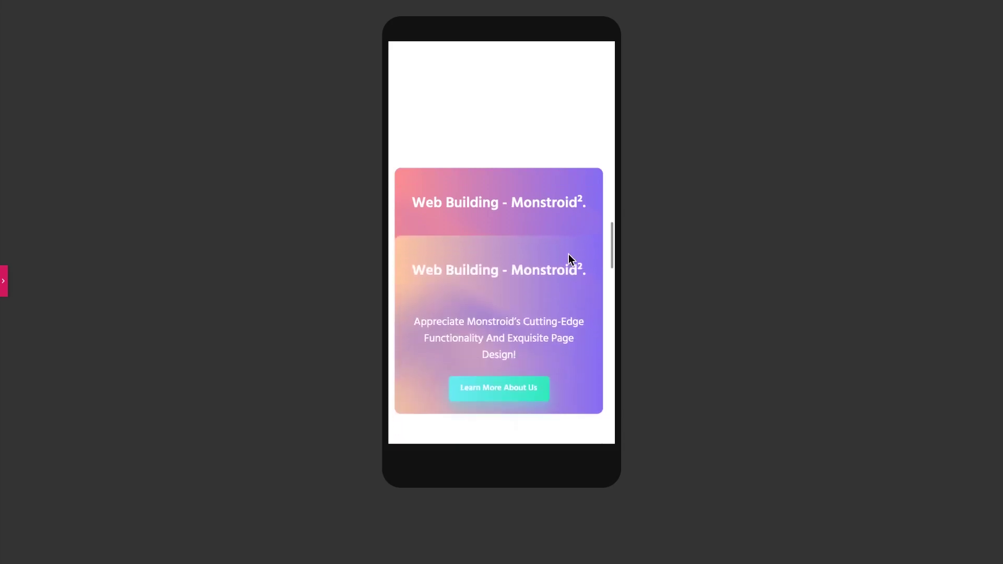
scroll(568, 254, "down", 5)
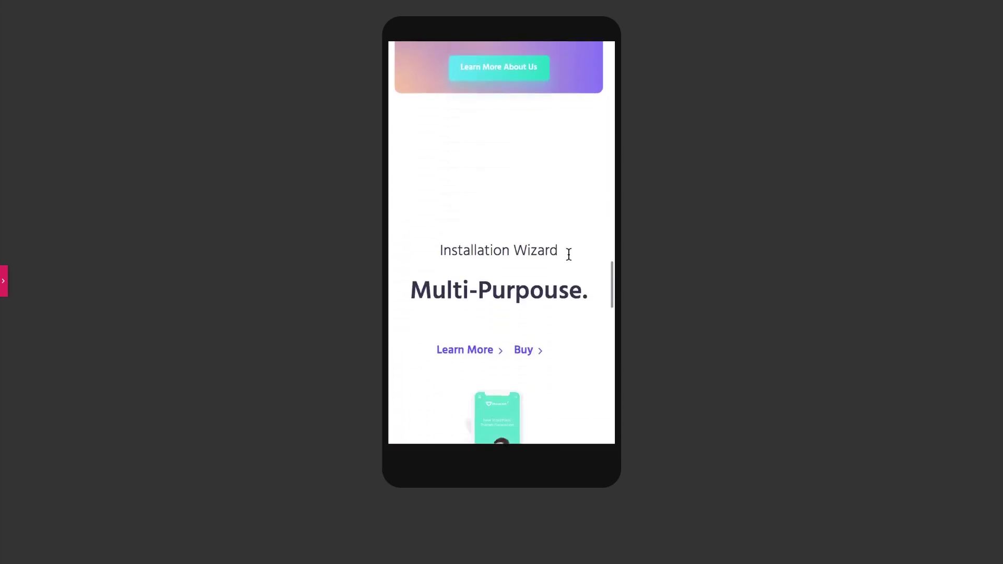
- Examine how the three cards stack on mobile and desktop, both in the preview and with the editing panel shown
scroll(569, 254, "up", 8)
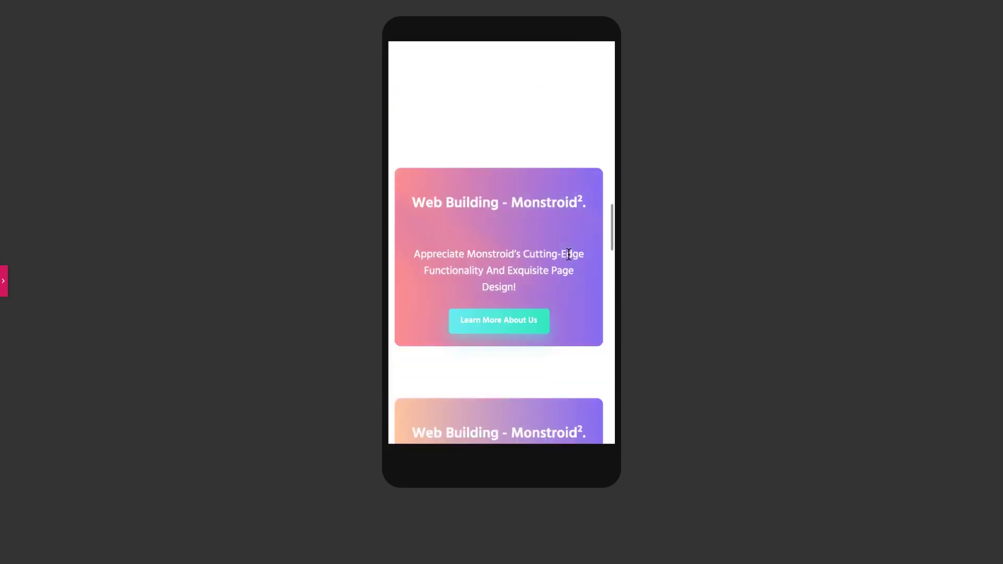
scroll(569, 254, "up", 6)
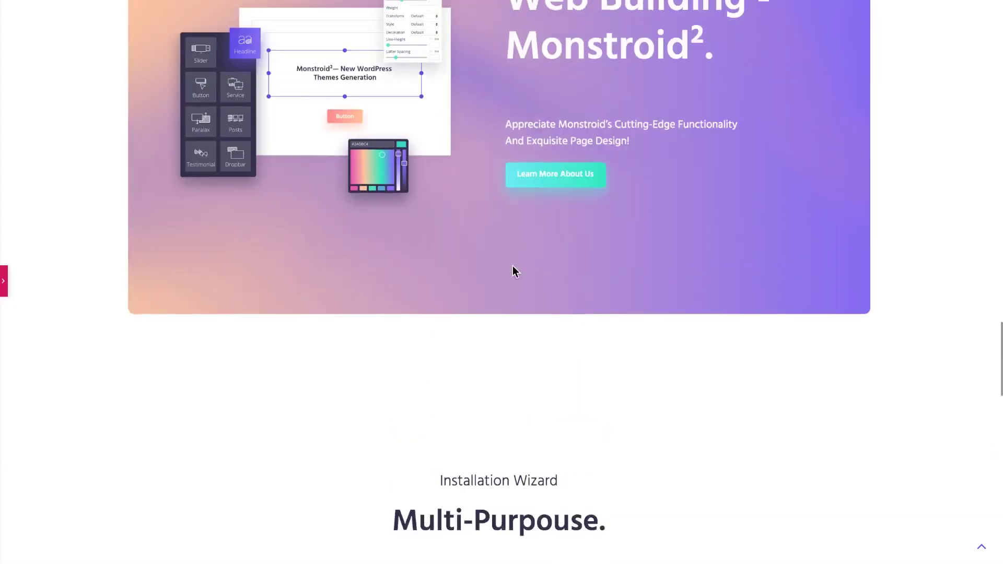
scroll(513, 265, "up", 5)
scroll(513, 267, "up", 10)
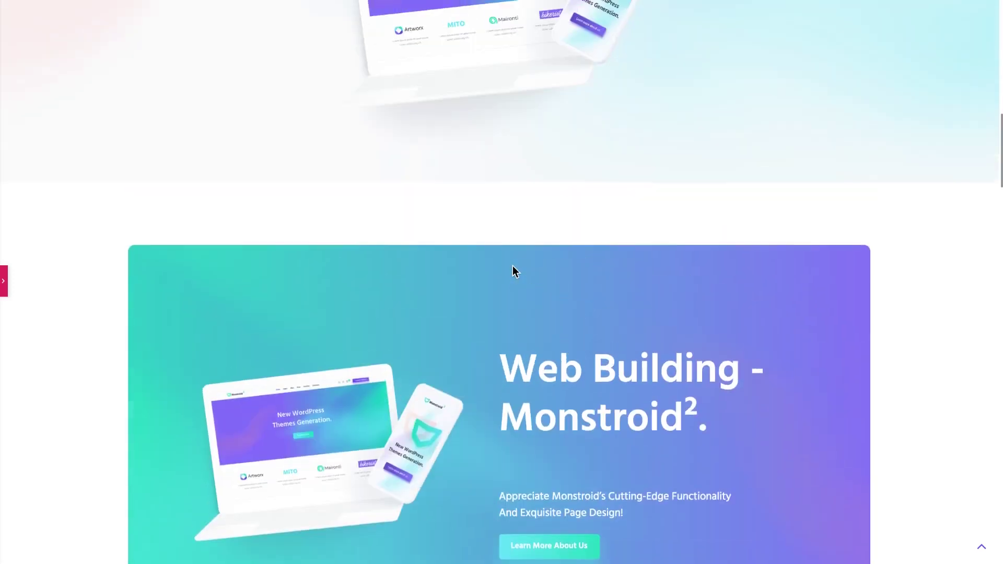
left_click(4, 281)
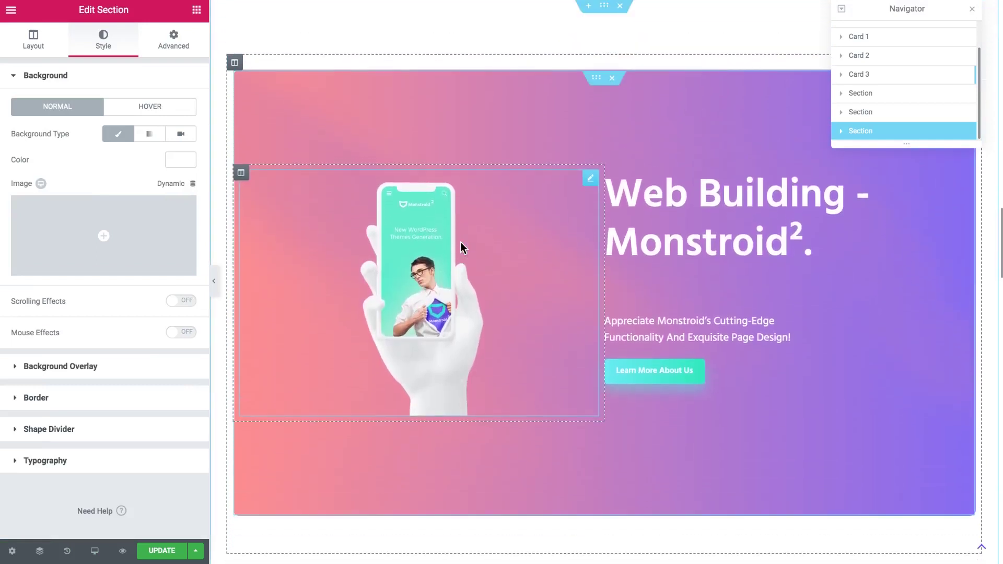
scroll(461, 243, "down", 8)
scroll(460, 248, "down", 1)
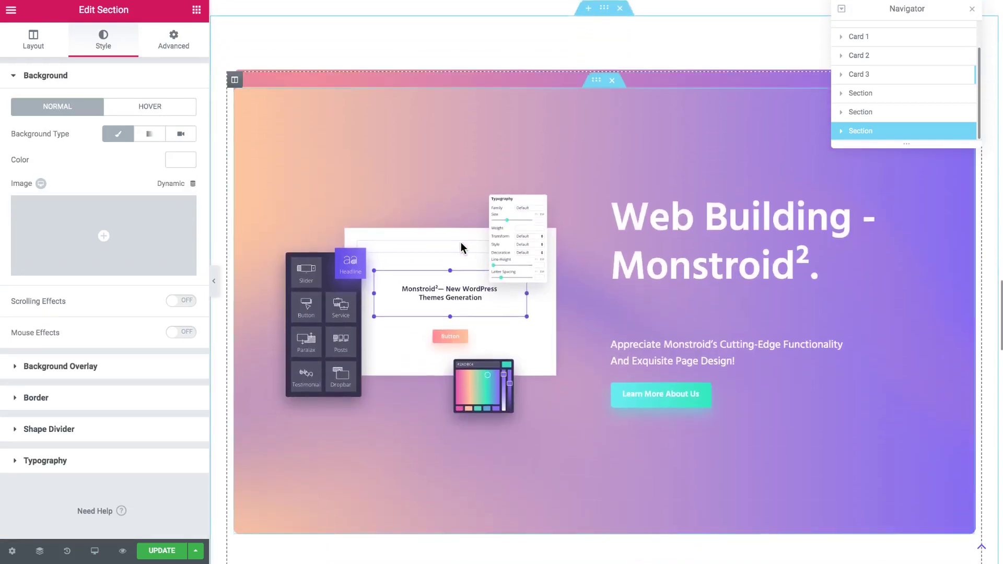
scroll(557, 184, "down", 1)
scroll(557, 184, "up", 1)
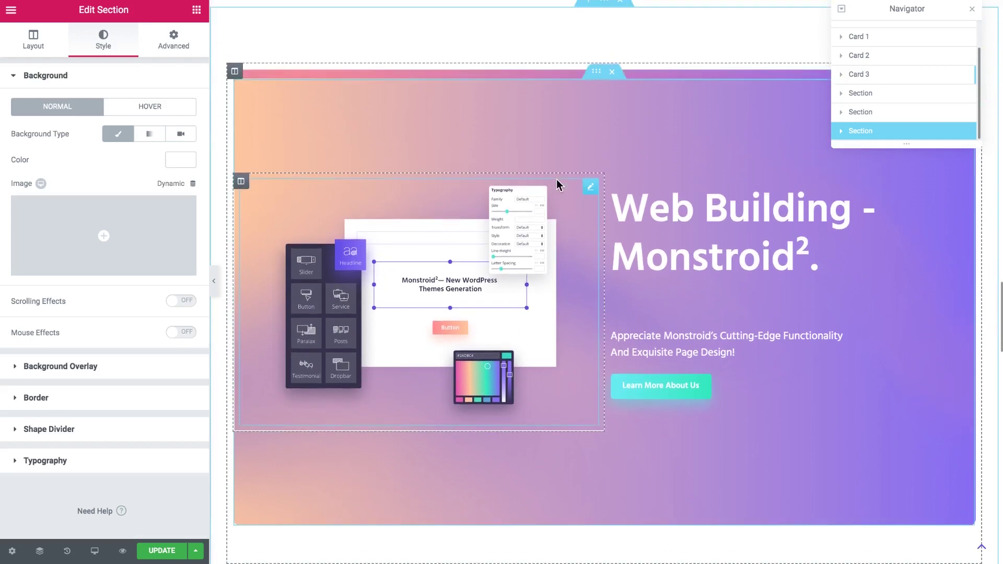
scroll(604, 171, "up", 5)
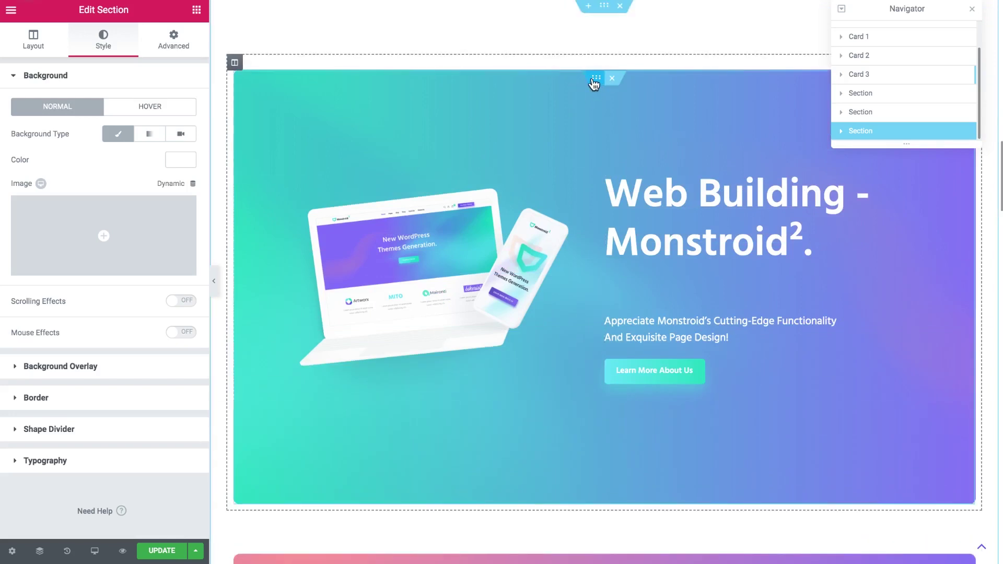
scroll(845, 96, "up", 1)
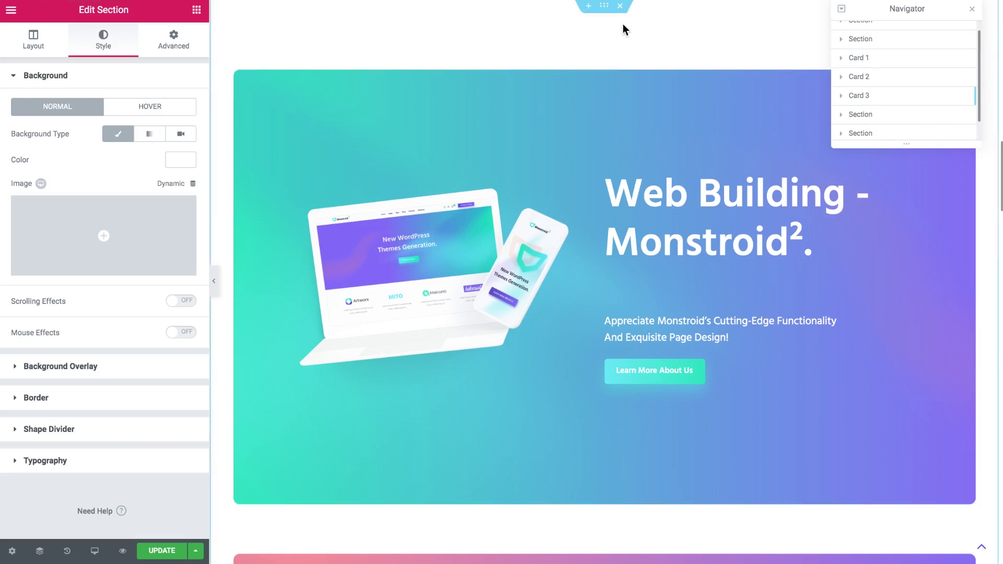
- Select Card 1's inner section and turn on Scrolling Effects in its motion effects settings
left_click(841, 58)
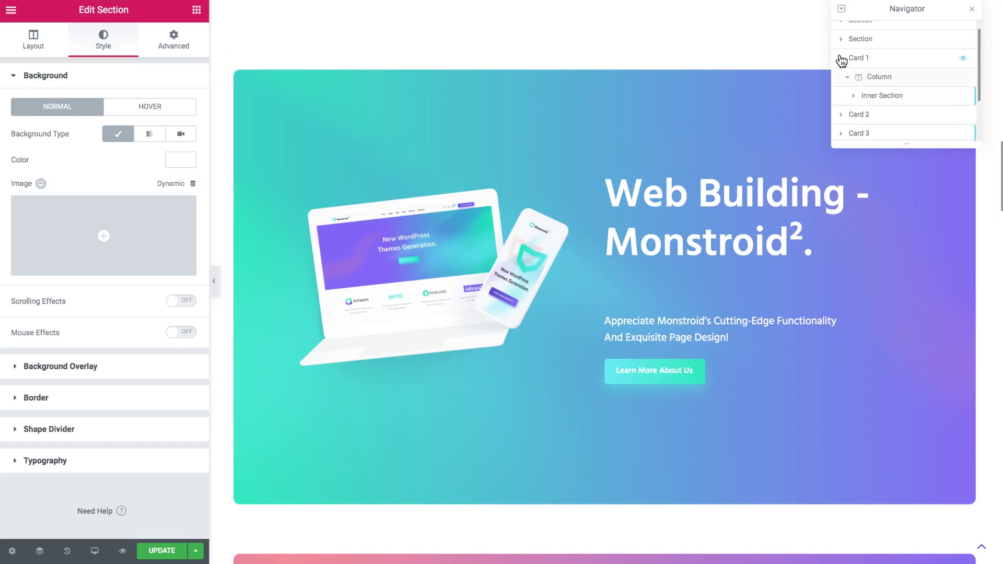
left_click(853, 96)
scroll(892, 111, "down", 1)
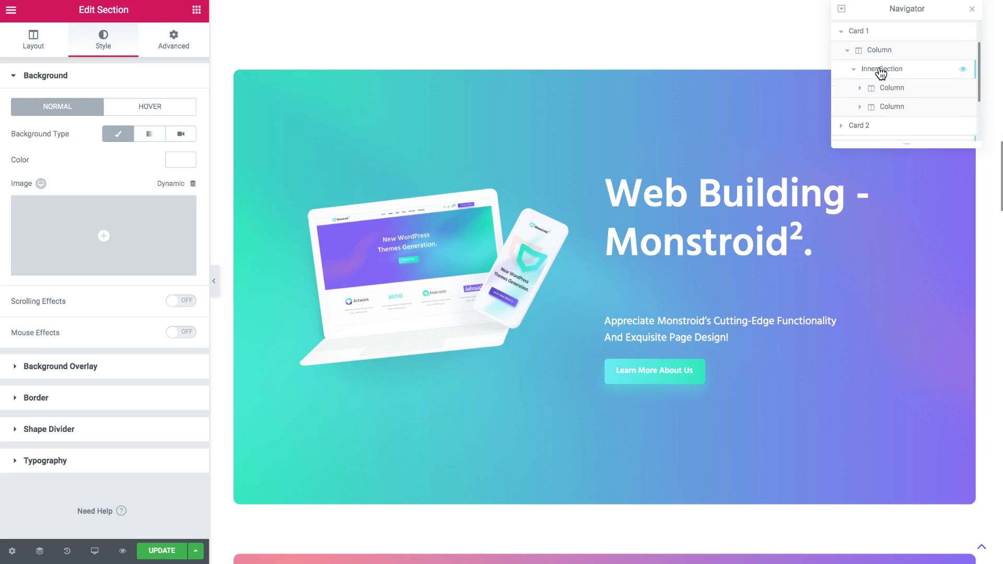
left_click(879, 73)
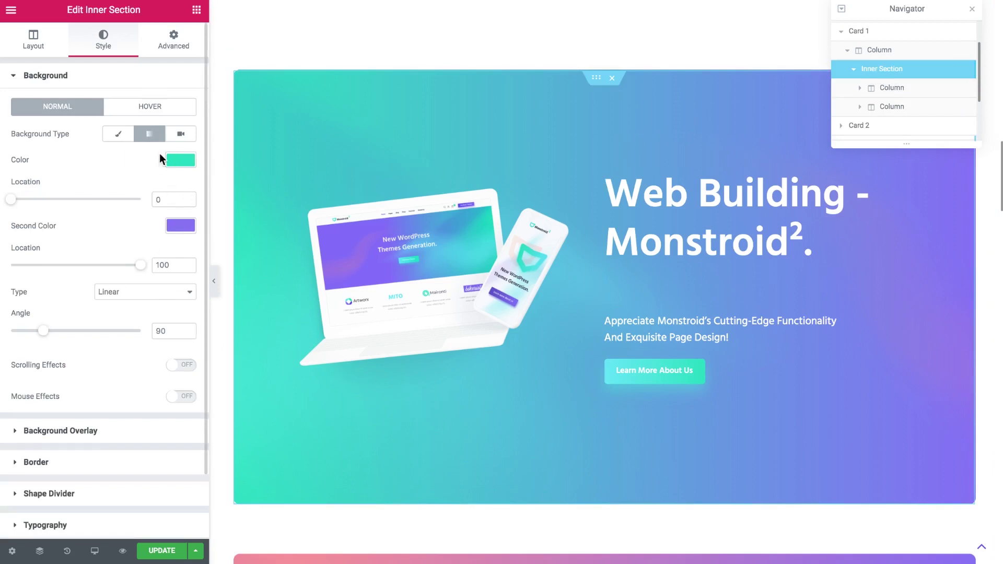
left_click(172, 48)
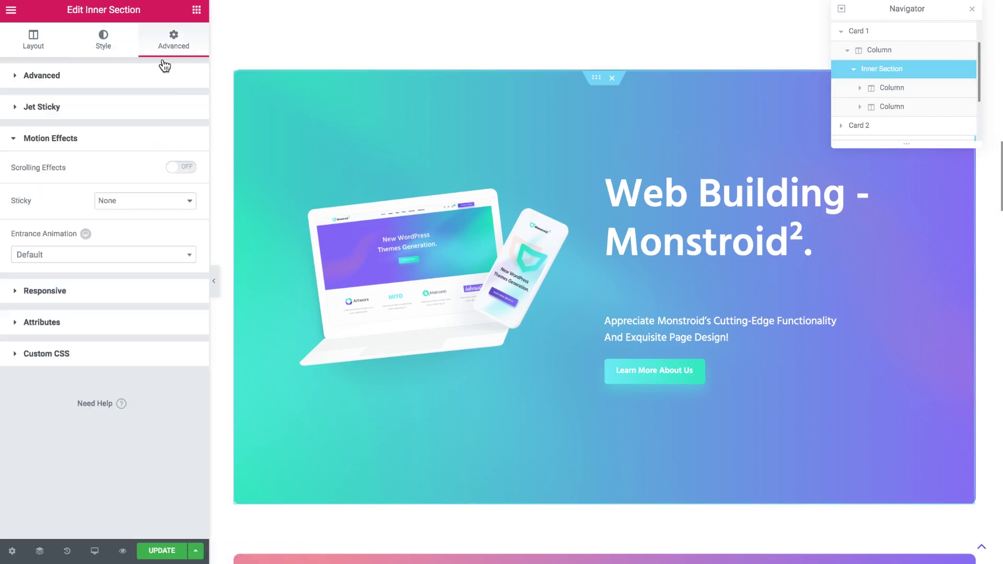
left_click(160, 73)
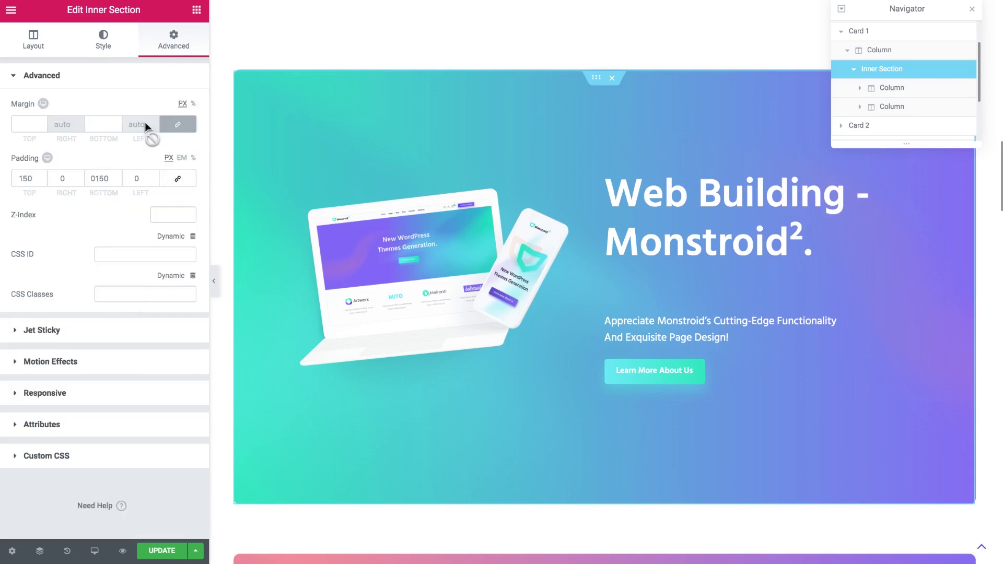
left_click(122, 365)
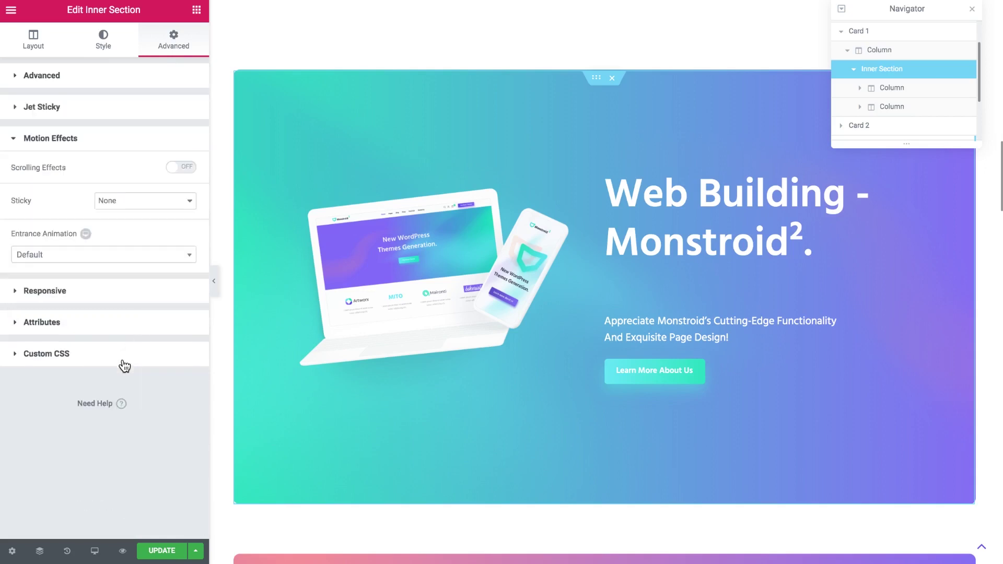
left_click(182, 168)
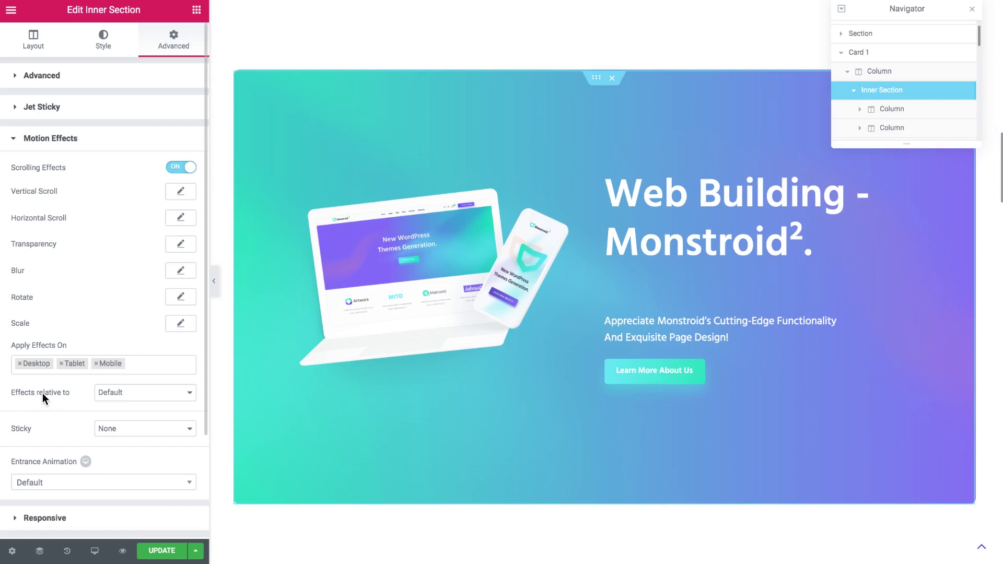
- Try applying the effects relative to the Viewport, with a Scale Up effect at speed -10 over the 35% to 100% range
left_click(112, 392)
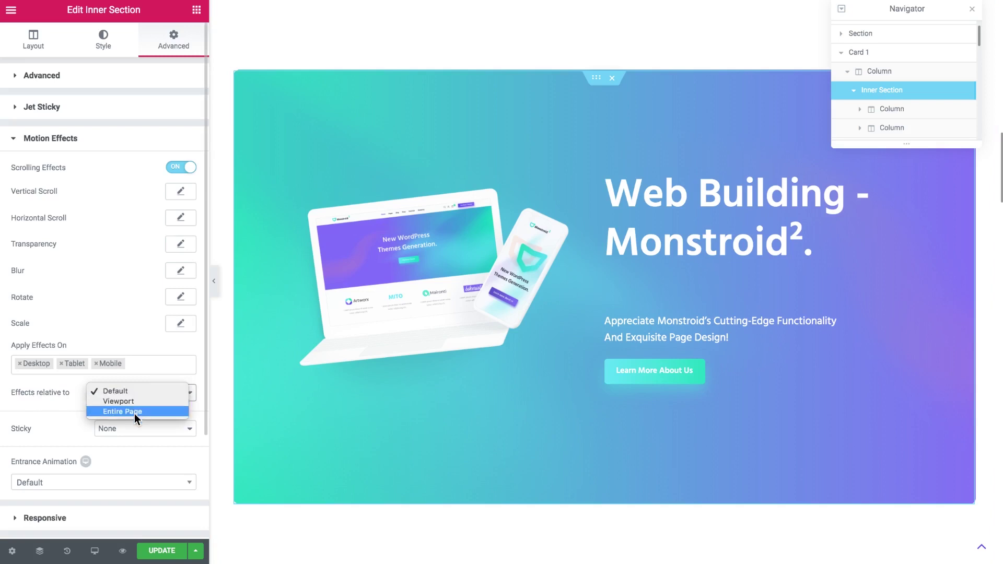
left_click(59, 404)
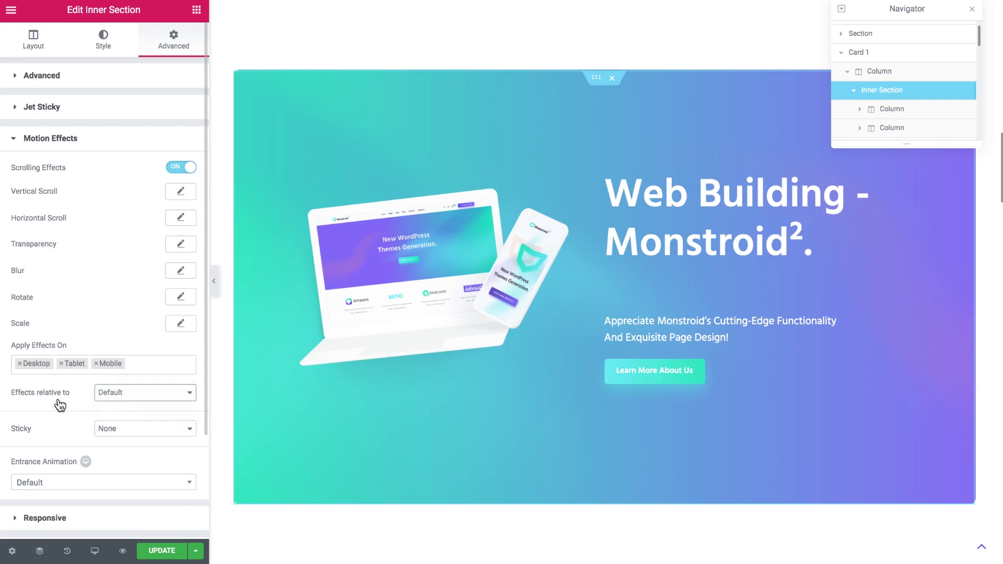
left_click(117, 391)
left_click(118, 401)
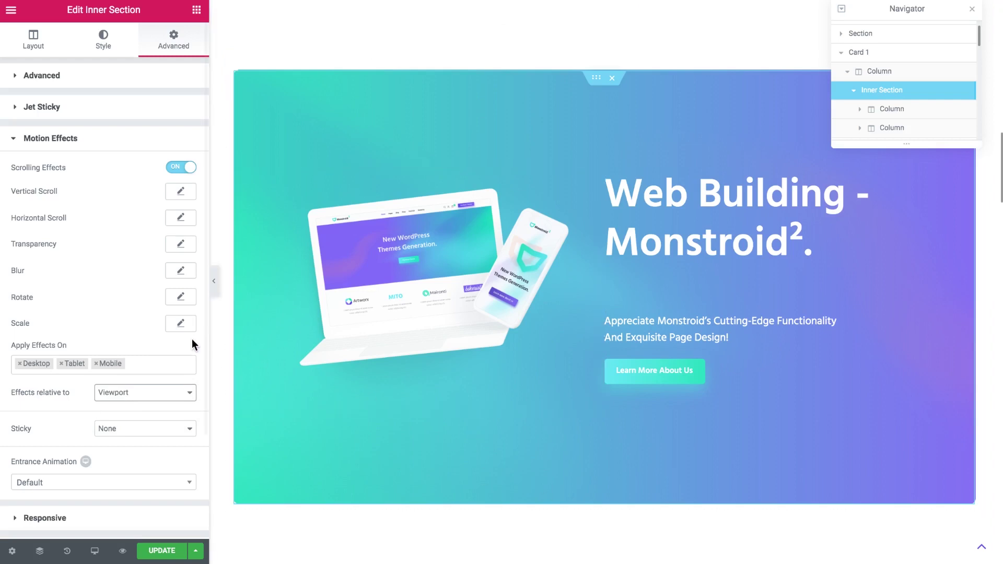
left_click(180, 323)
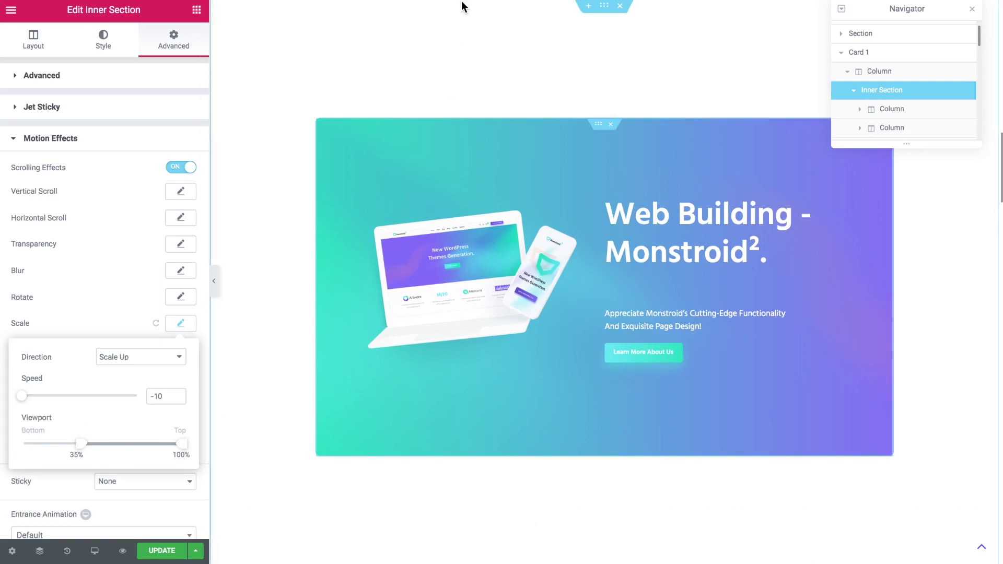
left_click(112, 318)
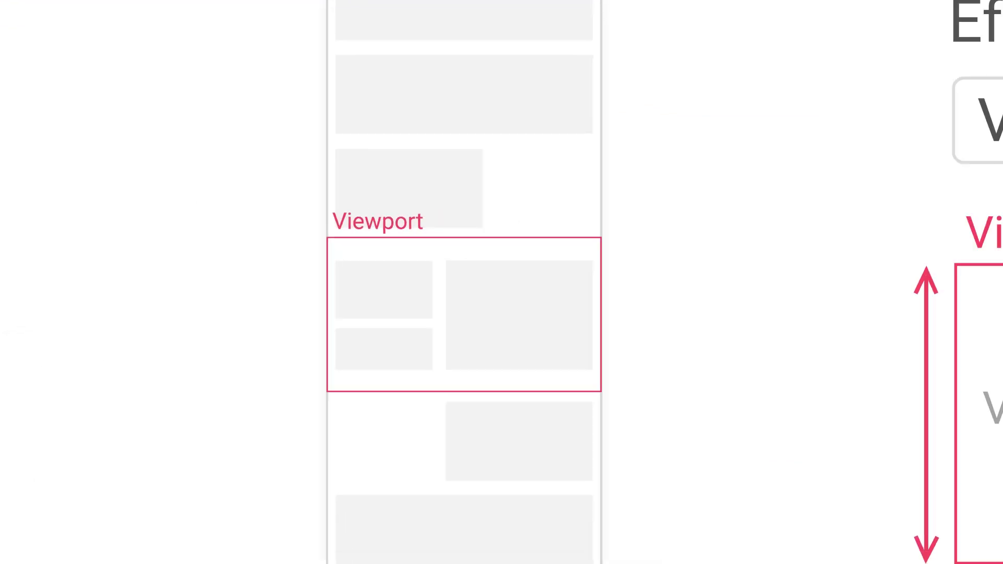
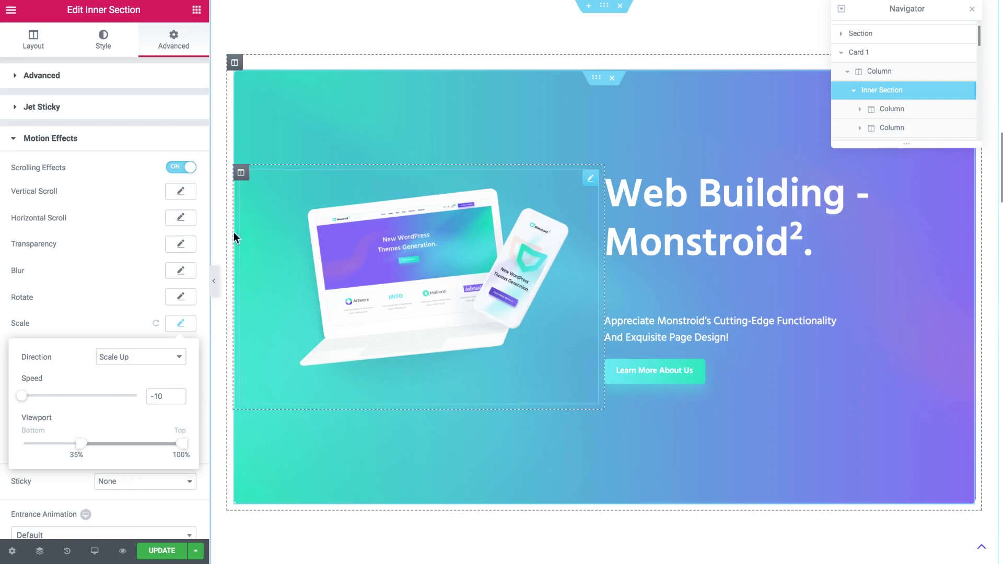
- Make the scrolling effects of Card 1's inner section relative to the Entire Page and reset the Scale effect
left_click(130, 310)
left_click(118, 449)
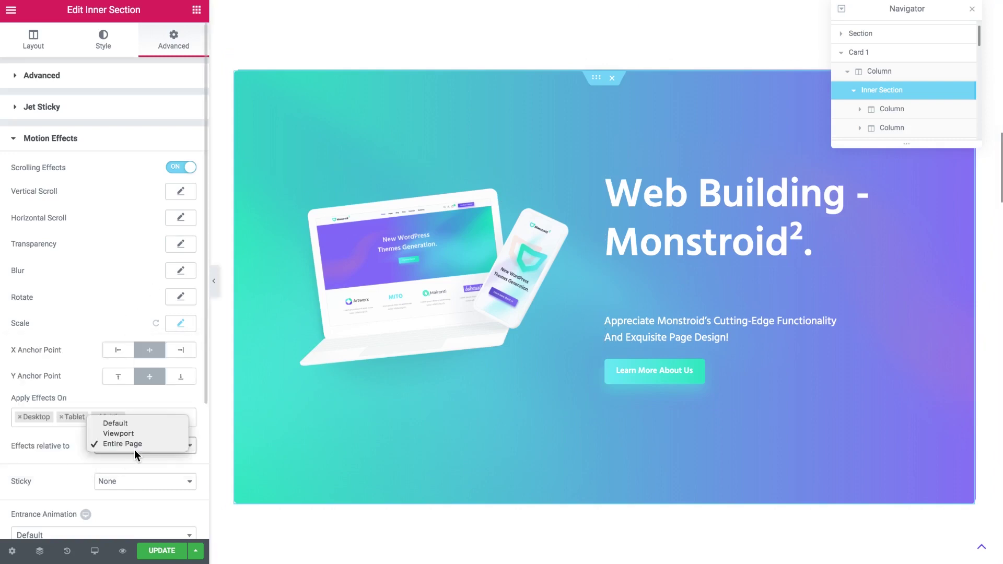
left_click(139, 443)
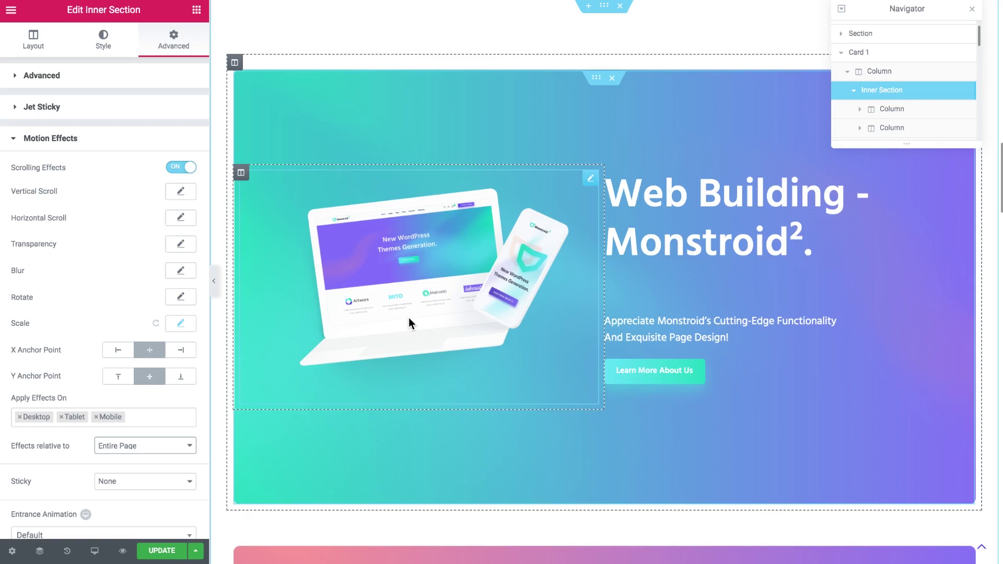
left_click(156, 324)
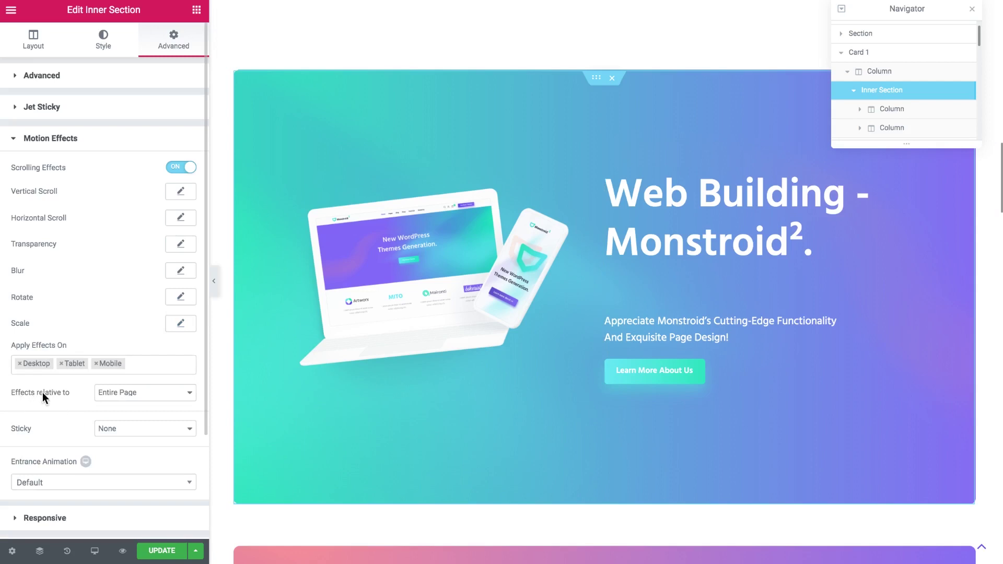
left_click(125, 392)
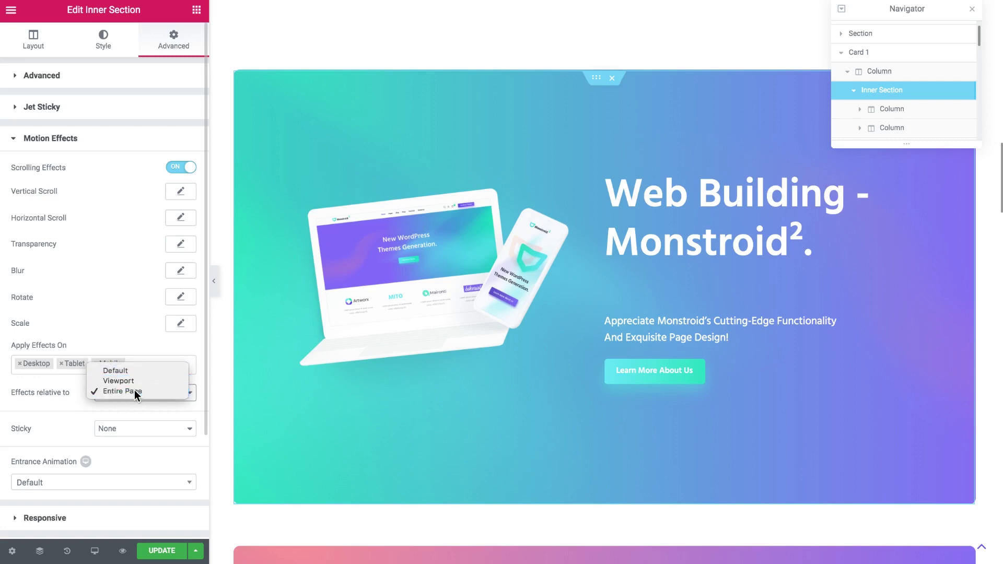
left_click(135, 392)
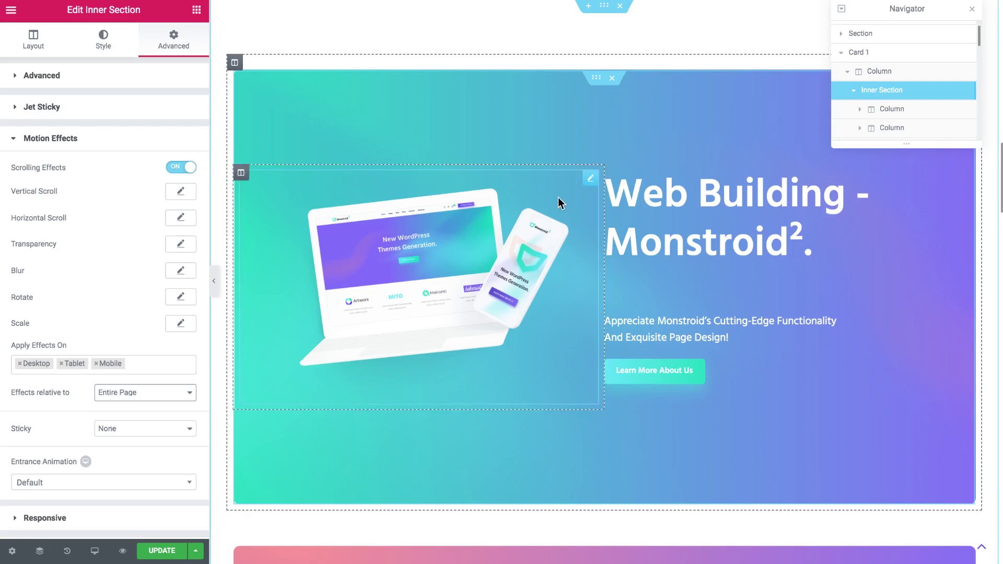
- Enable the Transparency scrolling effect on Card 1's inner section with direction Fade Out and level 100
scroll(557, 197, "down", 7)
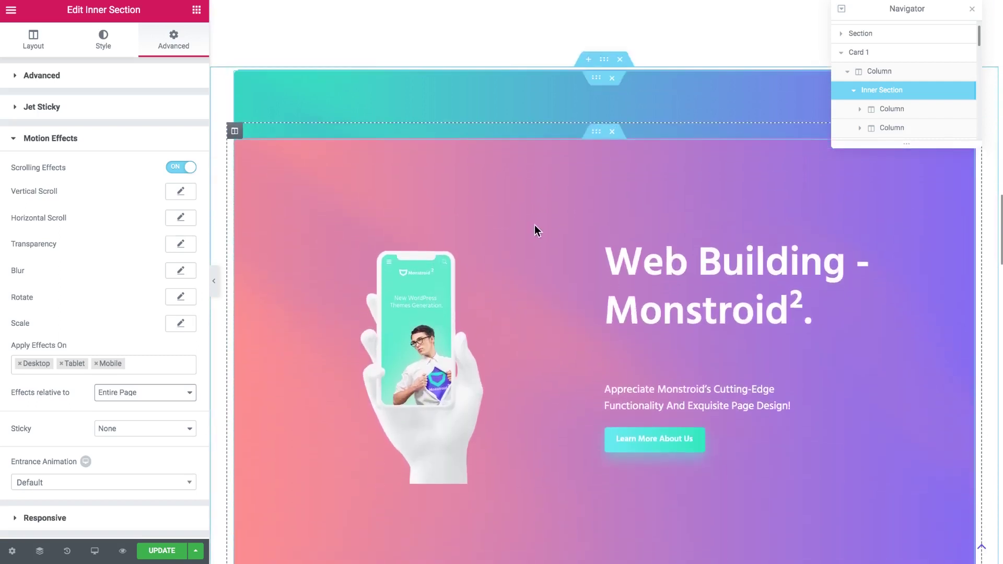
scroll(534, 225, "up", 5)
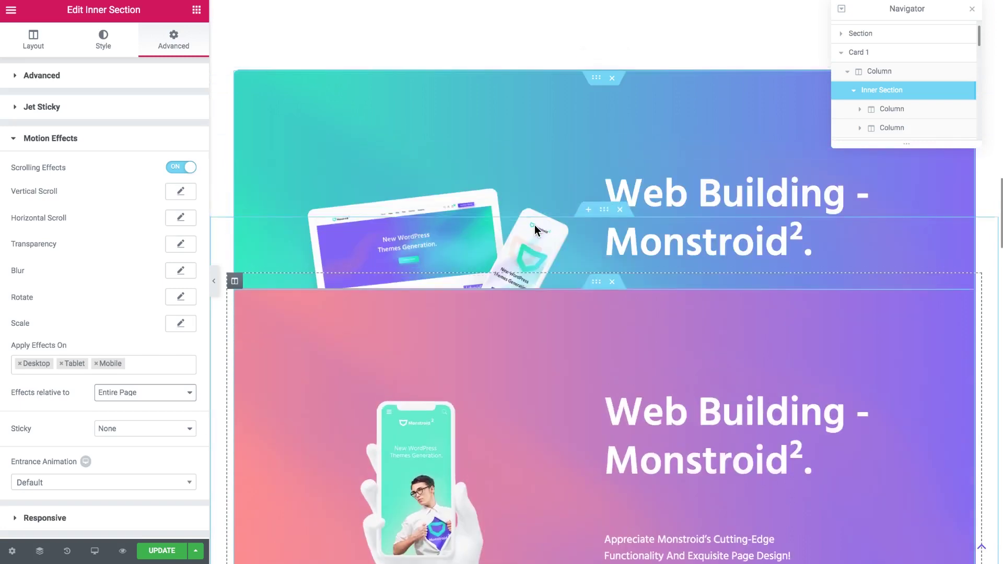
left_click(178, 246)
left_click(137, 277)
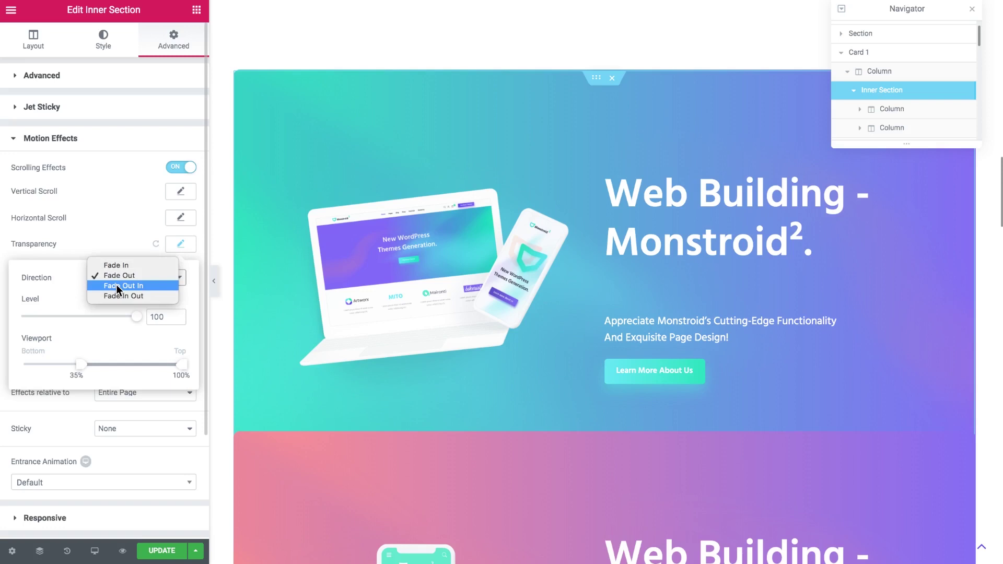
left_click(125, 274)
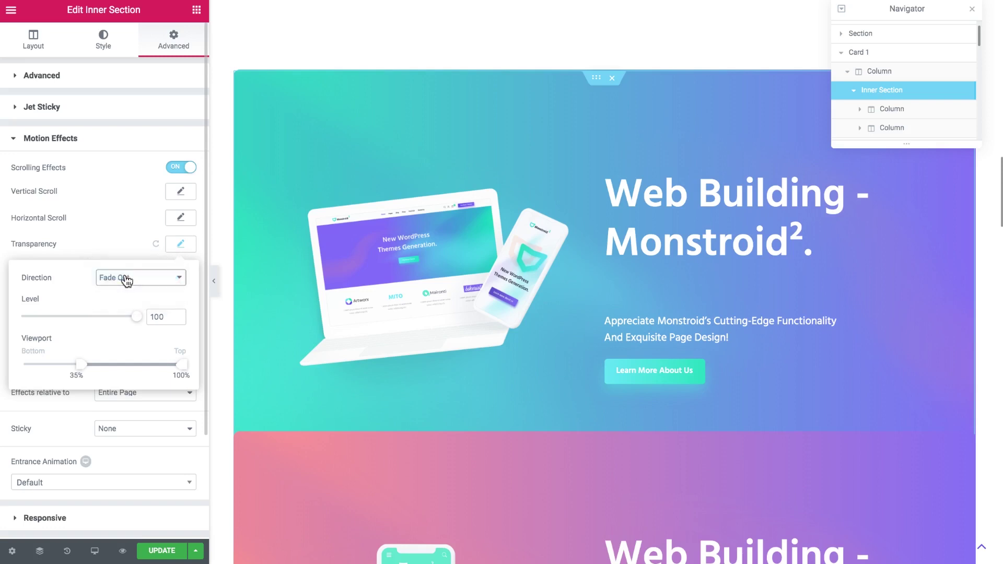
left_click_drag(139, 325, 166, 324)
left_click(154, 316)
type("0")
left_click_drag(165, 318, 160, 319)
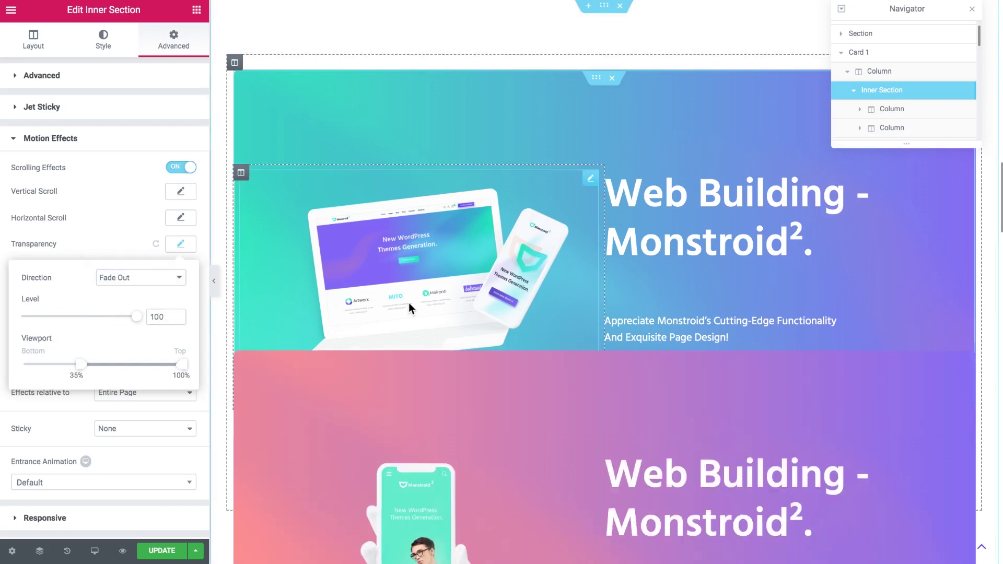
- Raise the lower viewport limit of Card 1's Transparency effect to 68% and check the fade behind Card 2
scroll(408, 302, "down", 6)
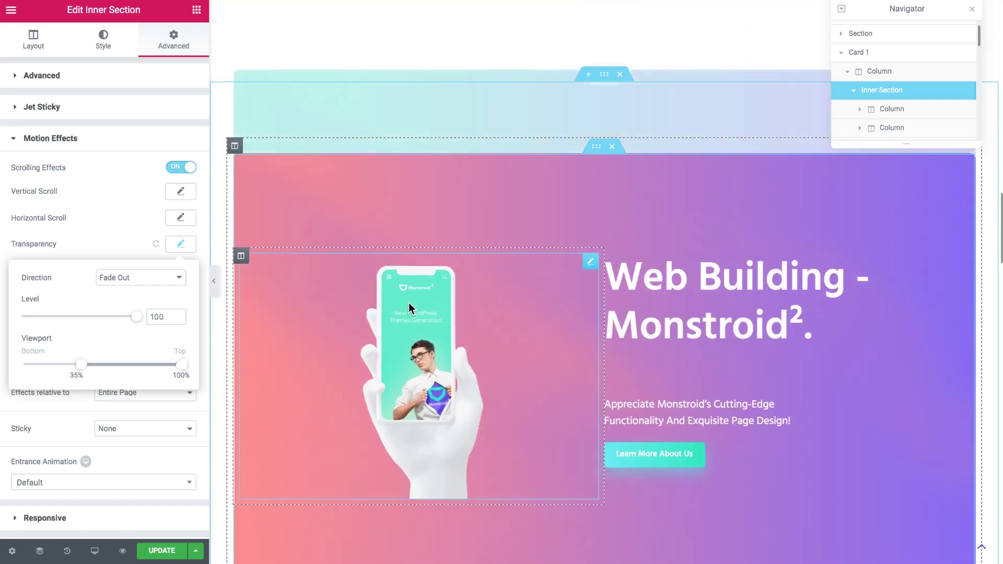
scroll(408, 302, "down", 1)
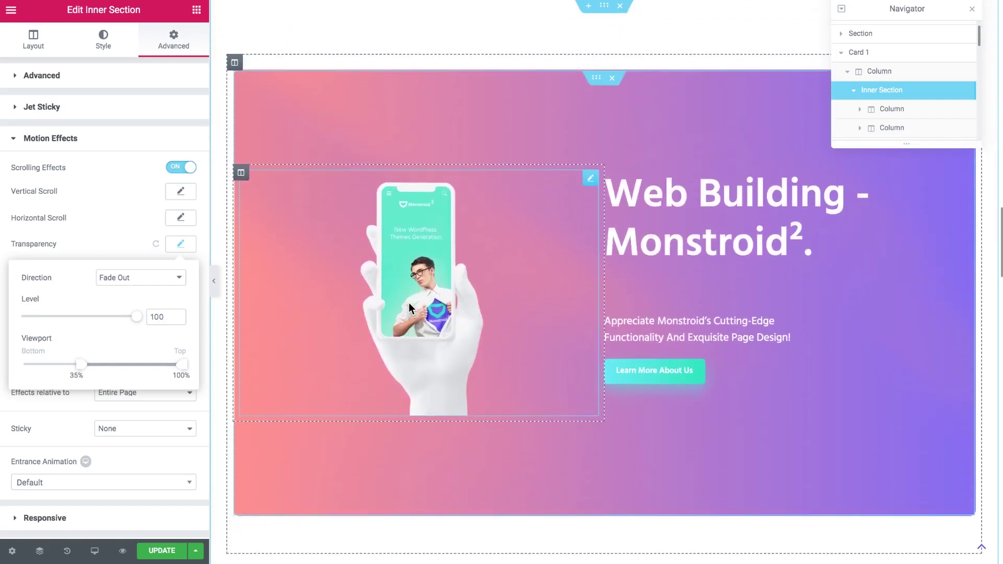
scroll(408, 302, "up", 5)
scroll(408, 302, "down", 2)
scroll(409, 302, "down", 1)
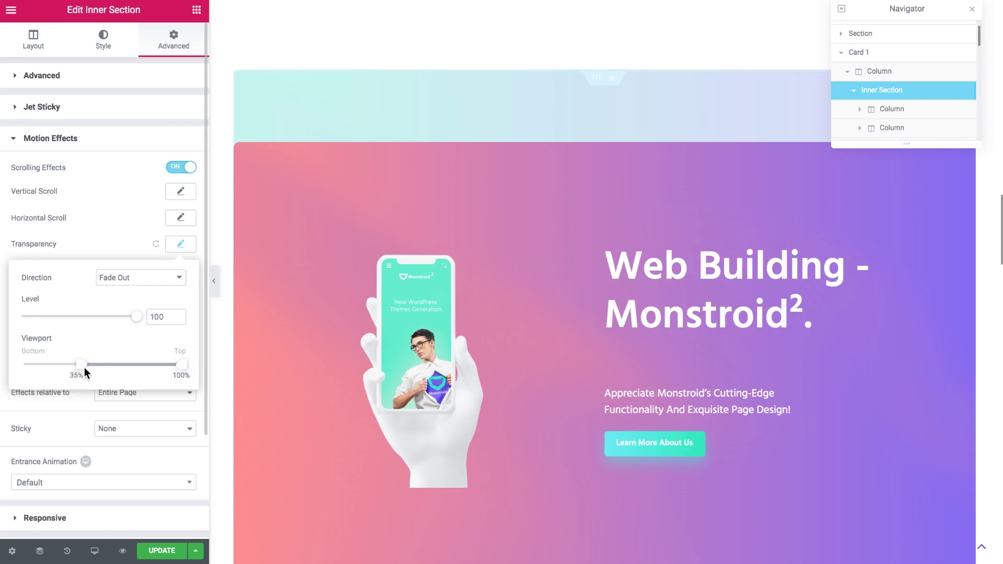
left_click_drag(83, 369, 135, 370)
scroll(410, 331, "down", 3)
scroll(410, 331, "up", 1)
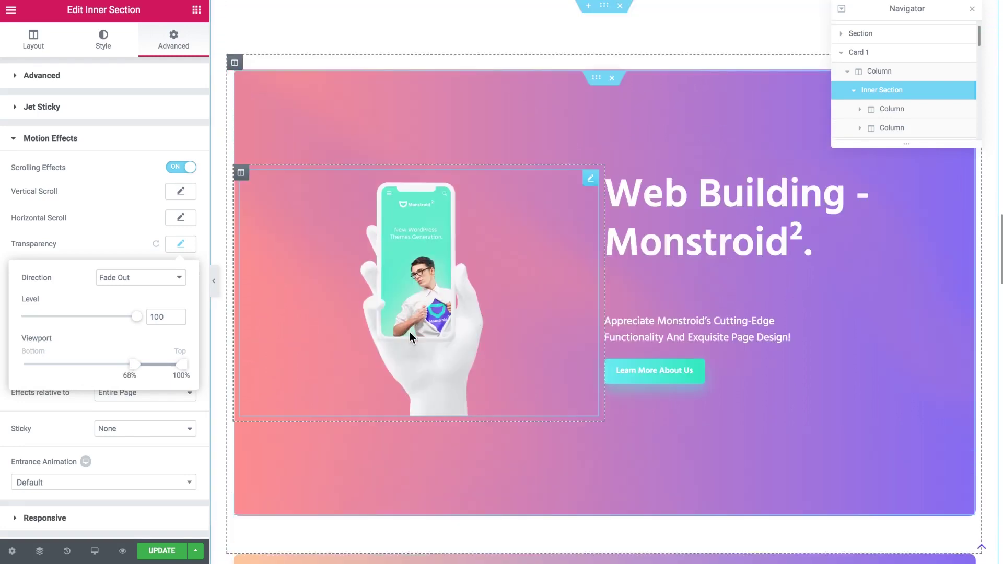
- Try lowering the lower viewport limit of Card 1's Transparency effect to 11% and check the fade along the page
left_click_drag(132, 371, 43, 371)
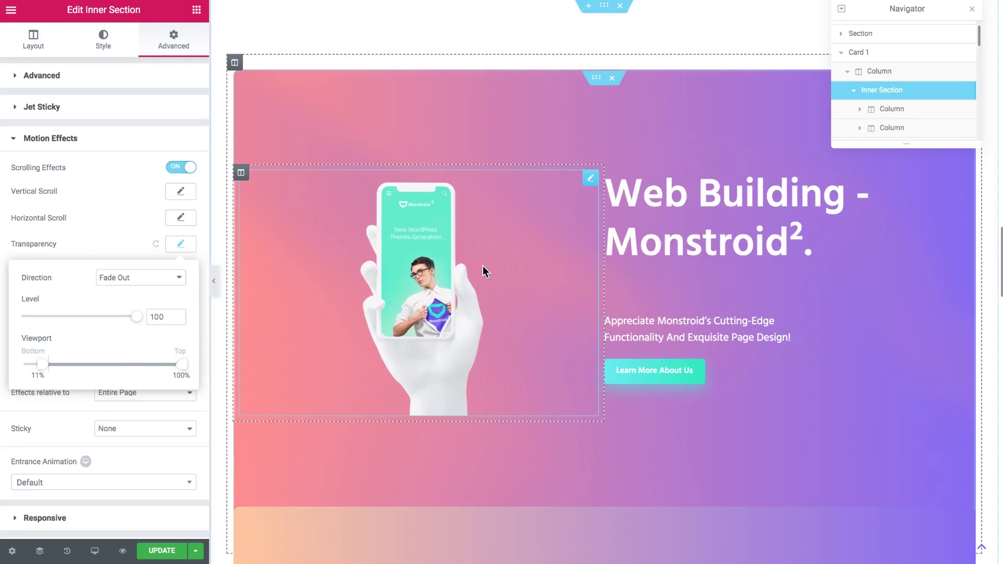
scroll(483, 265, "up", 5)
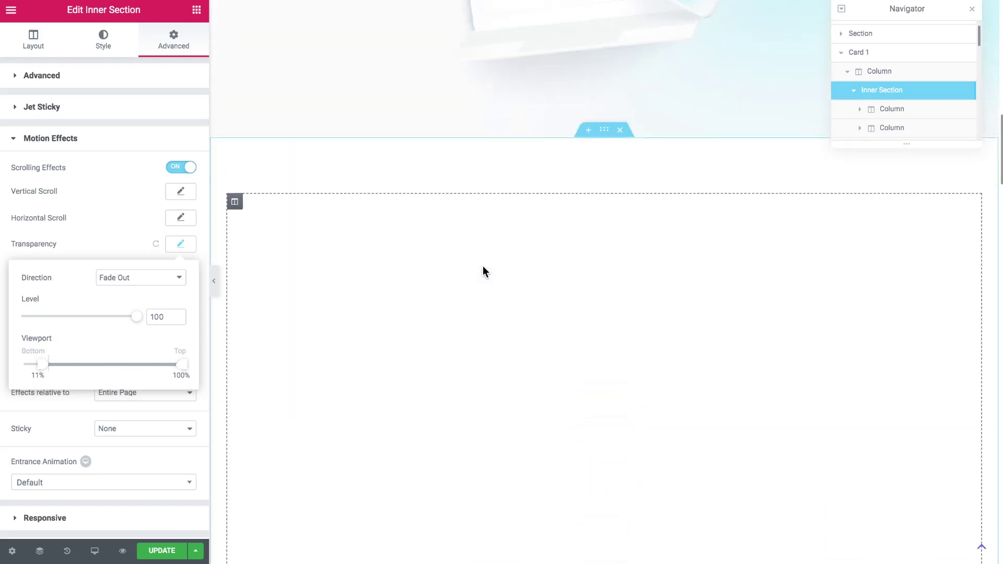
scroll(483, 266, "down", 5)
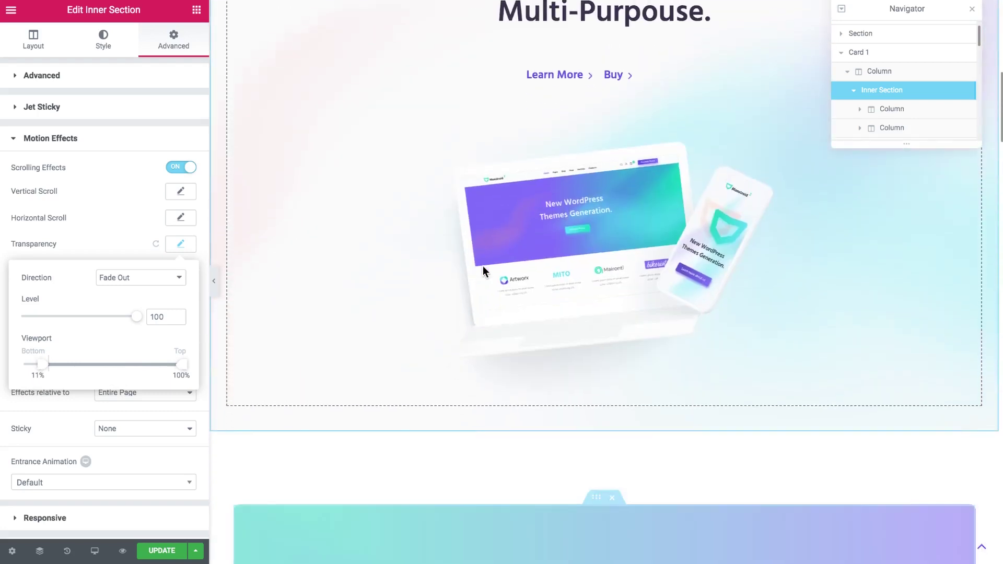
scroll(421, 491, "down", 3)
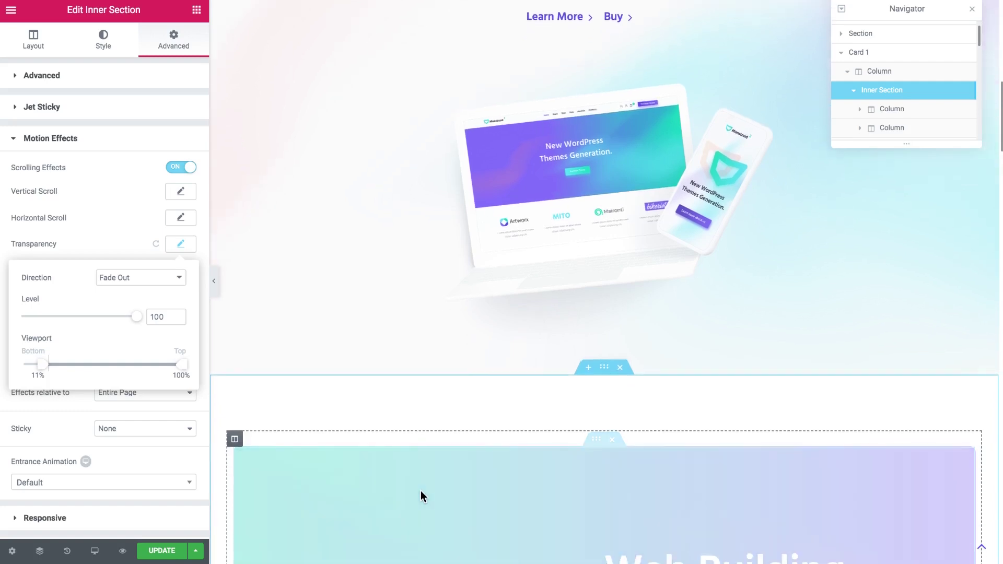
scroll(421, 490, "down", 5)
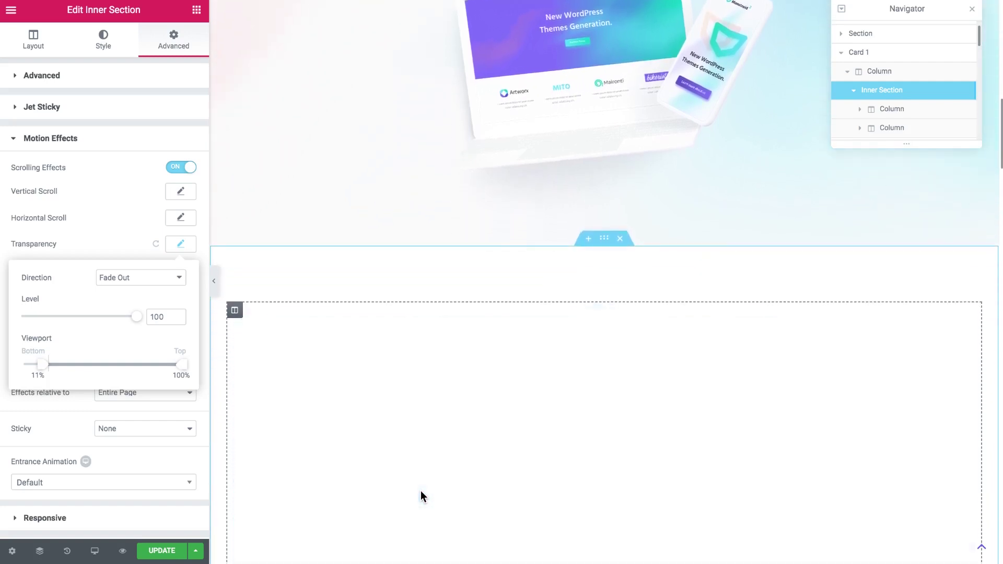
scroll(421, 490, "down", 9)
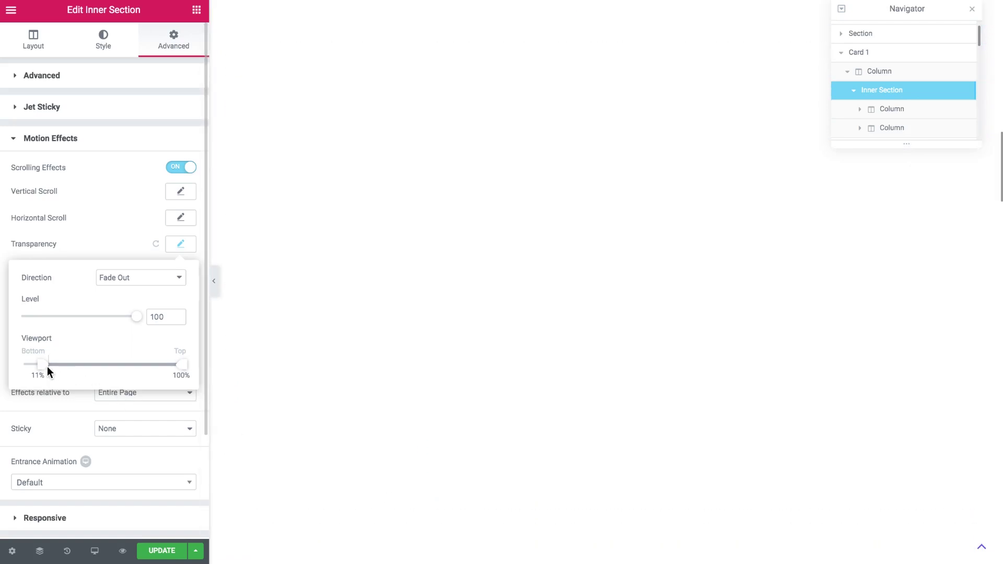
- Raise the lower viewport limit of Card 1's Transparency effect to 35% and close its settings
left_click_drag(42, 371, 65, 371)
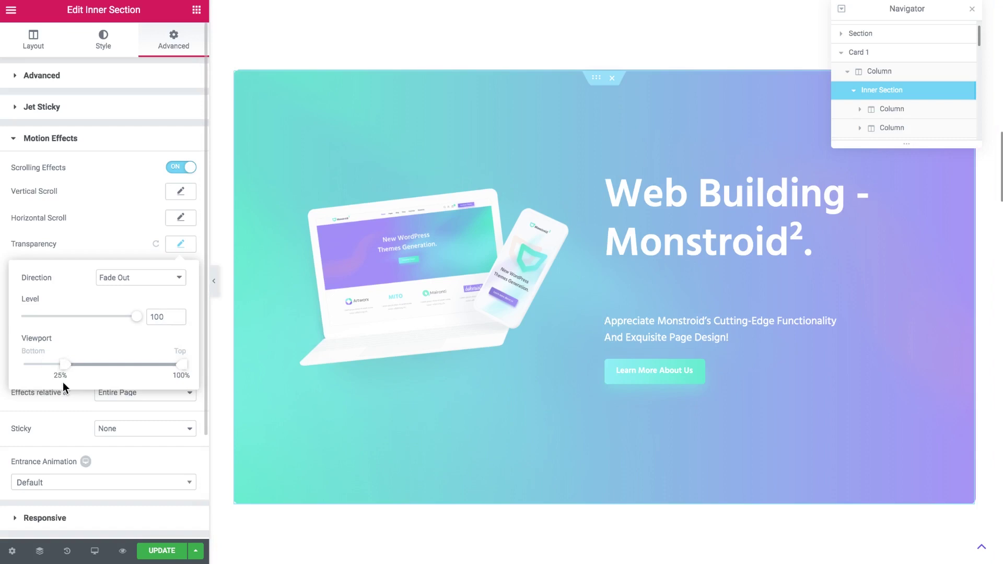
left_click_drag(66, 369, 81, 370)
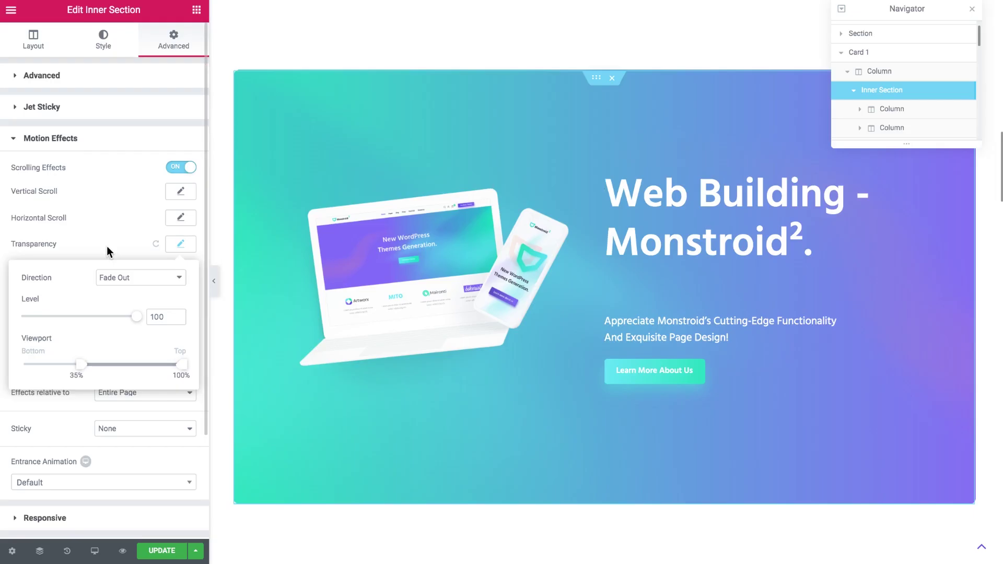
left_click(107, 246)
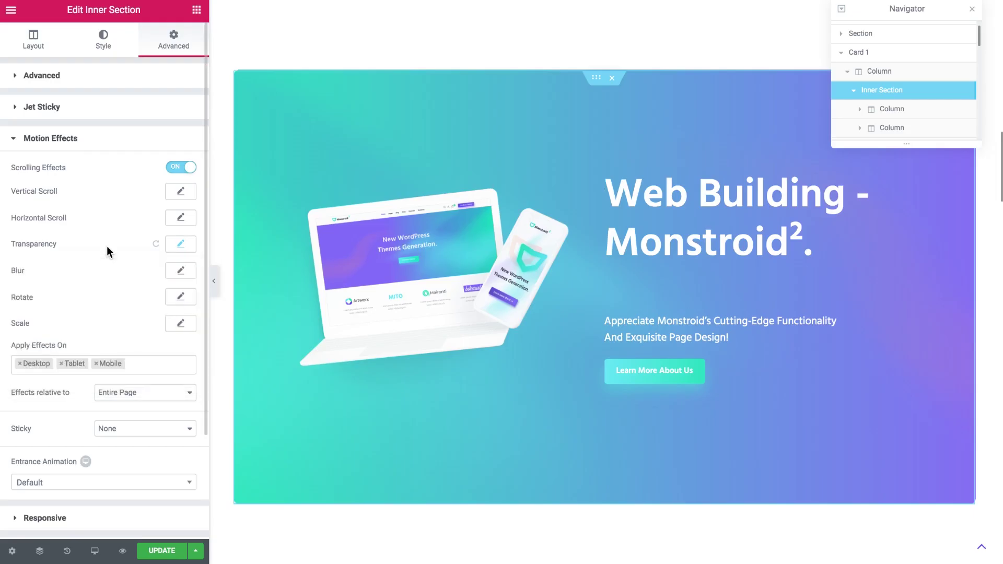
- Enable the Scale scrolling effect on Card 1's inner section with direction Scale Down, speed -4 and a 34% to 100% viewport range
left_click(181, 324)
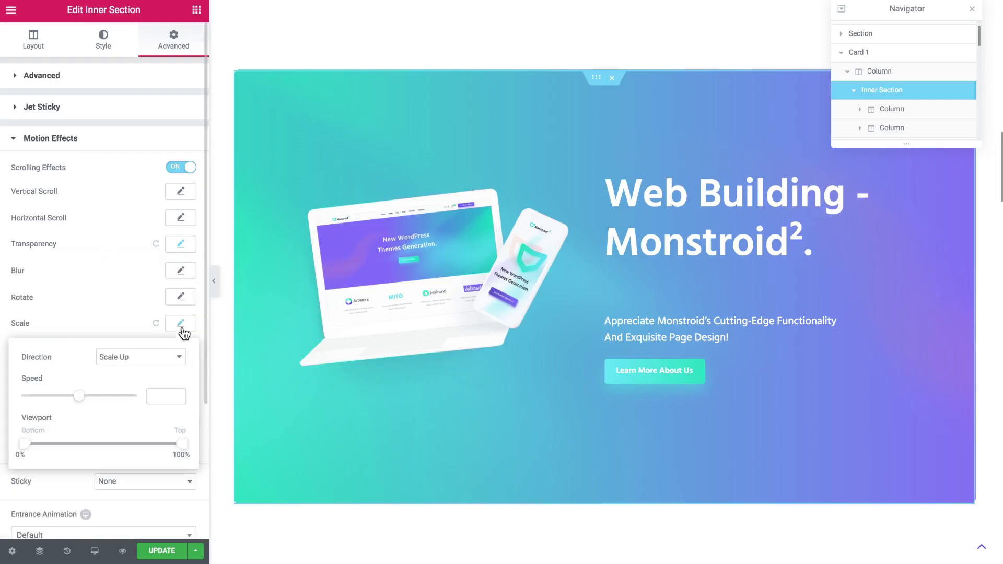
left_click(137, 359)
left_click(127, 357)
left_click(127, 361)
left_click(127, 366)
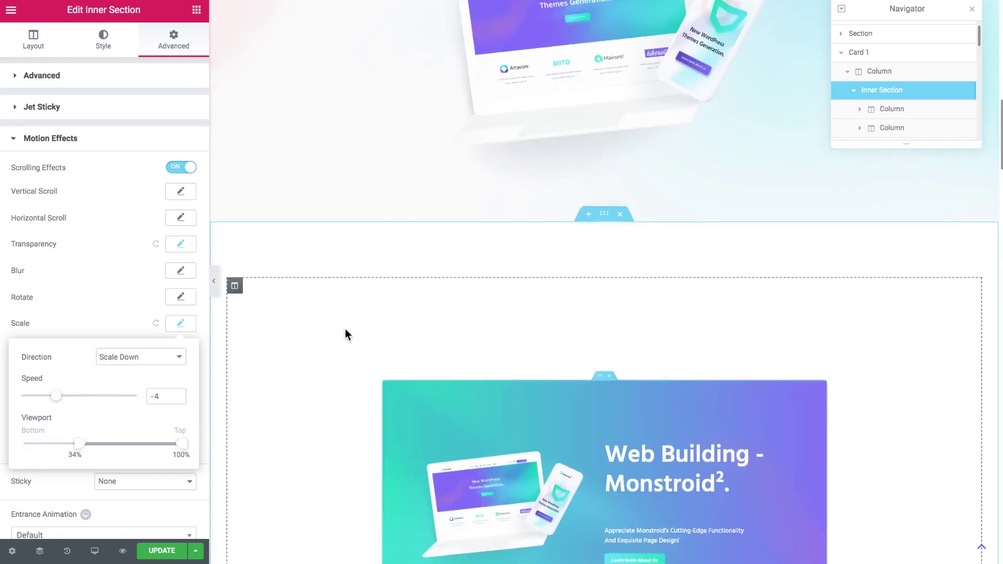
scroll(344, 334, "down", 3)
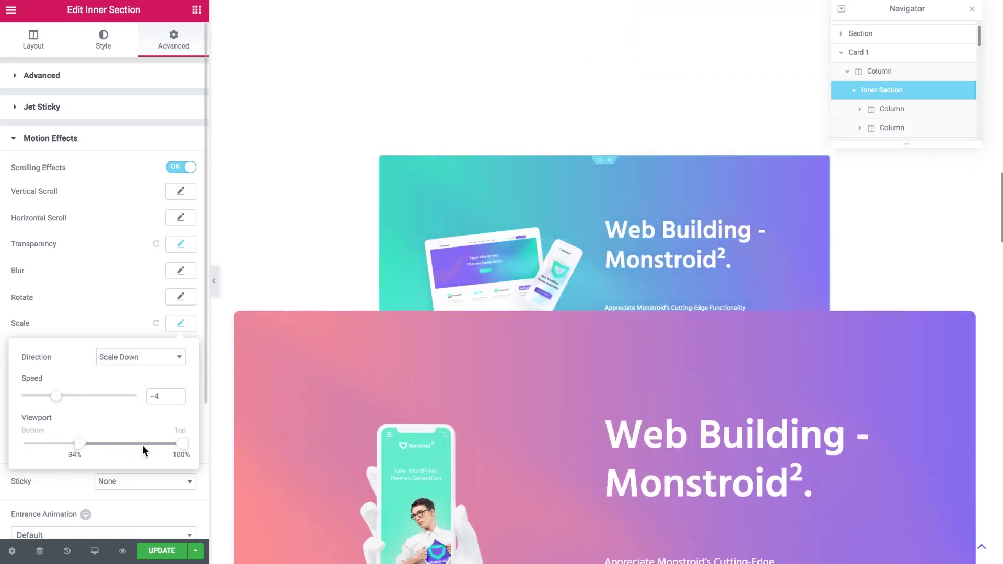
- Switch Card 1's Scale effect to Scale Up at speed 2 and check how the card resizes behind Card 2
left_click(103, 395)
left_click_drag(111, 399, 62, 395)
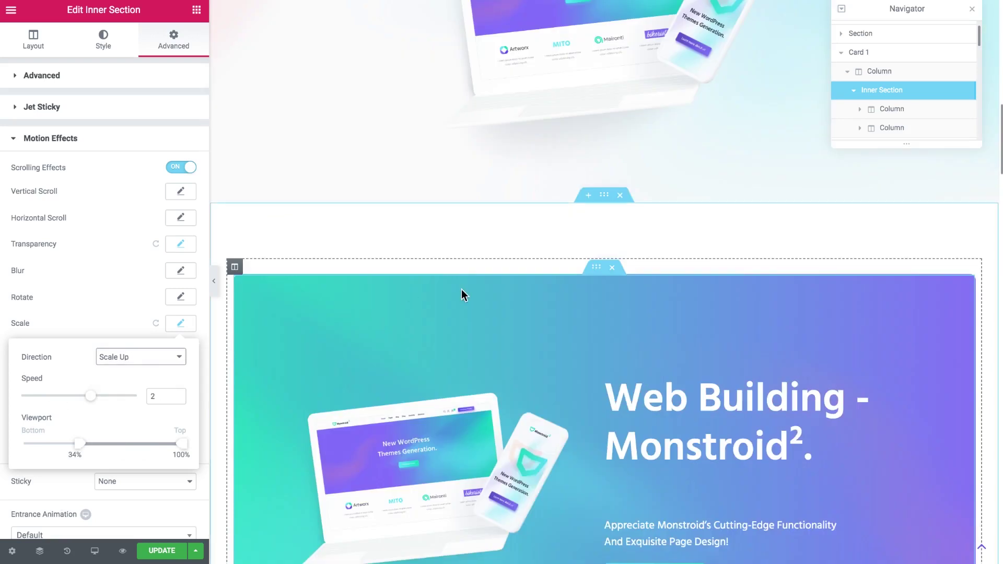
scroll(462, 289, "down", 3)
scroll(462, 289, "down", 2)
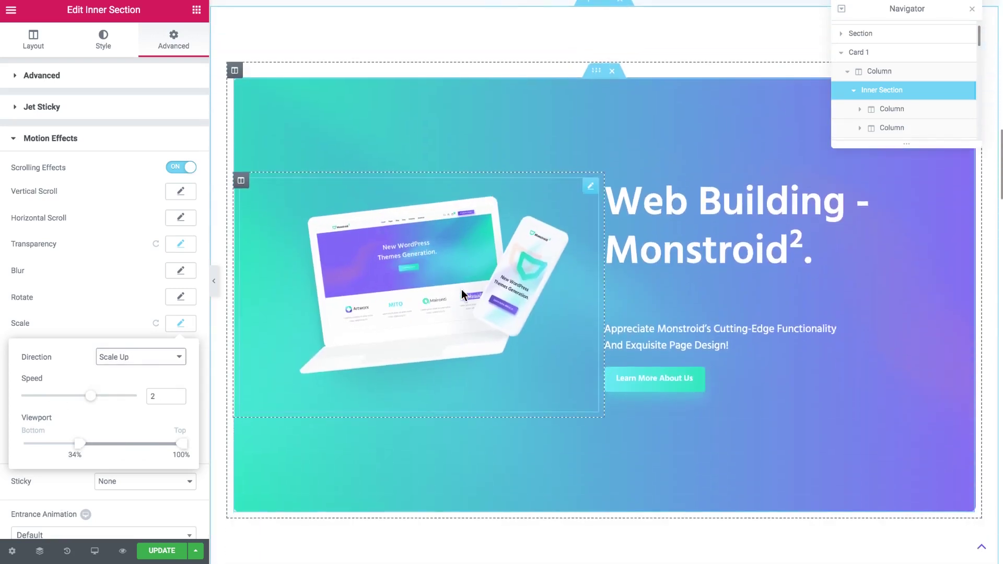
scroll(462, 290, "down", 5)
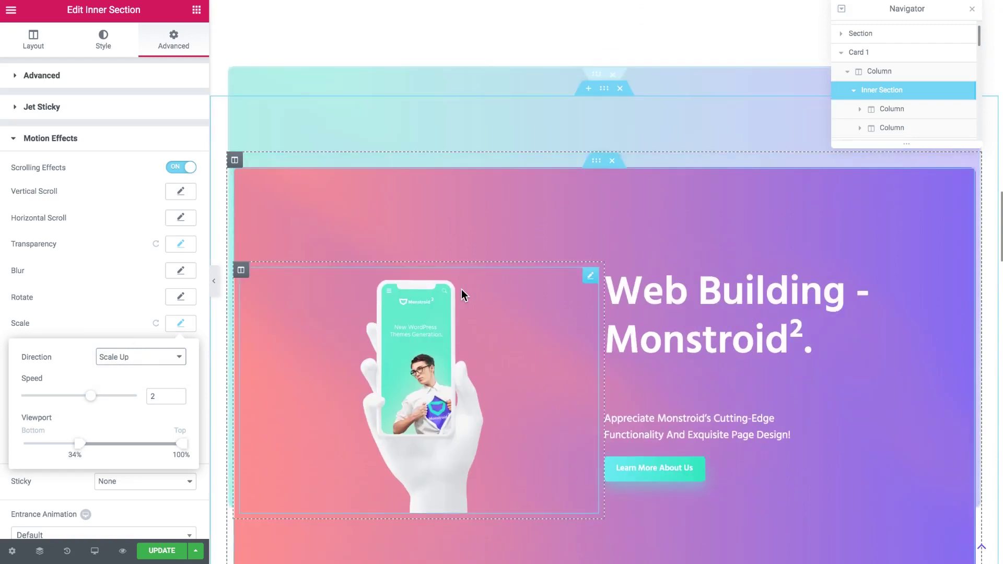
scroll(462, 290, "down", 2)
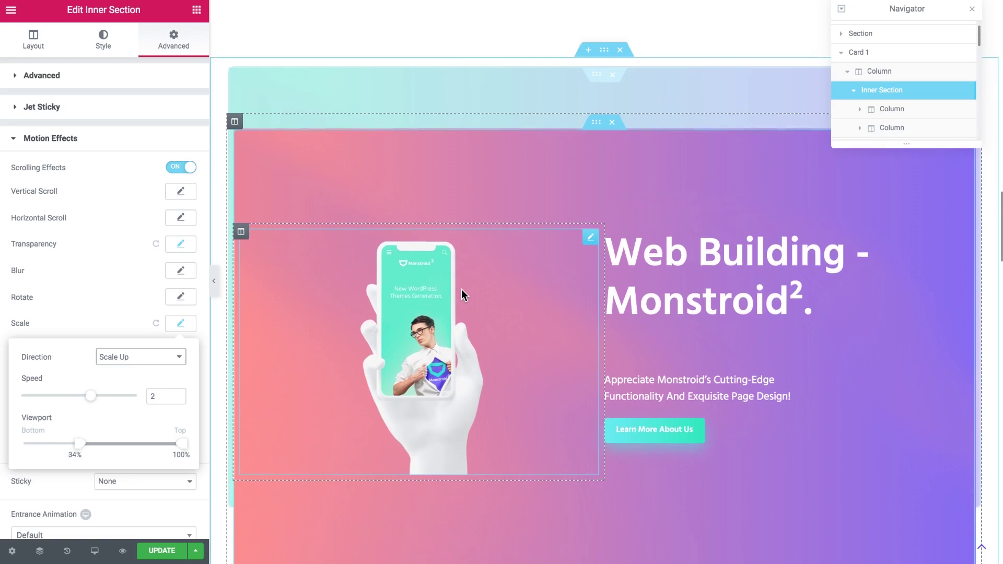
scroll(462, 290, "down", 1)
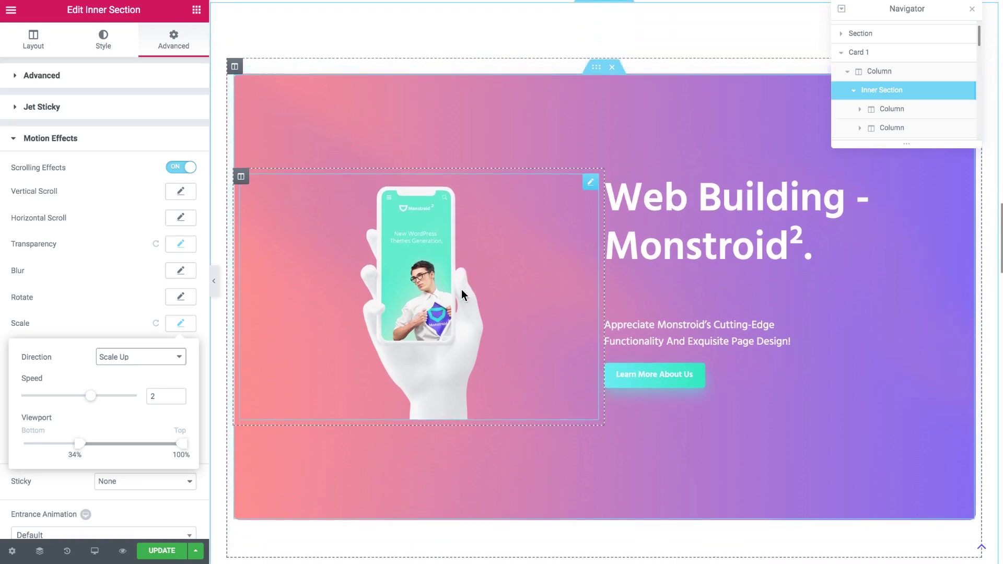
scroll(464, 294, "up", 3)
- Set the lower viewport limit of Card 1's Scale effect to 35% and its speed to -10
left_click_drag(79, 444, 83, 447)
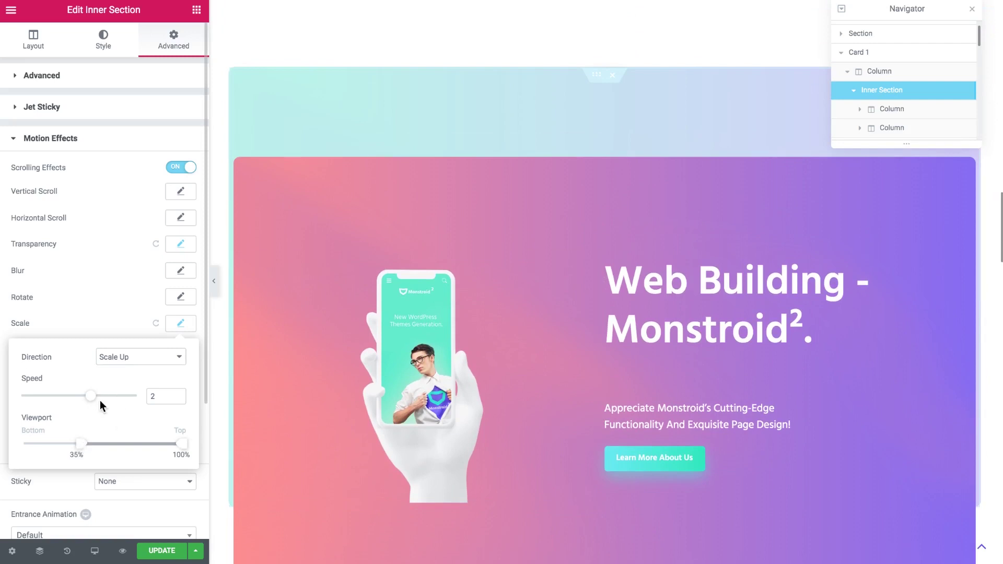
left_click_drag(94, 401, 14, 402)
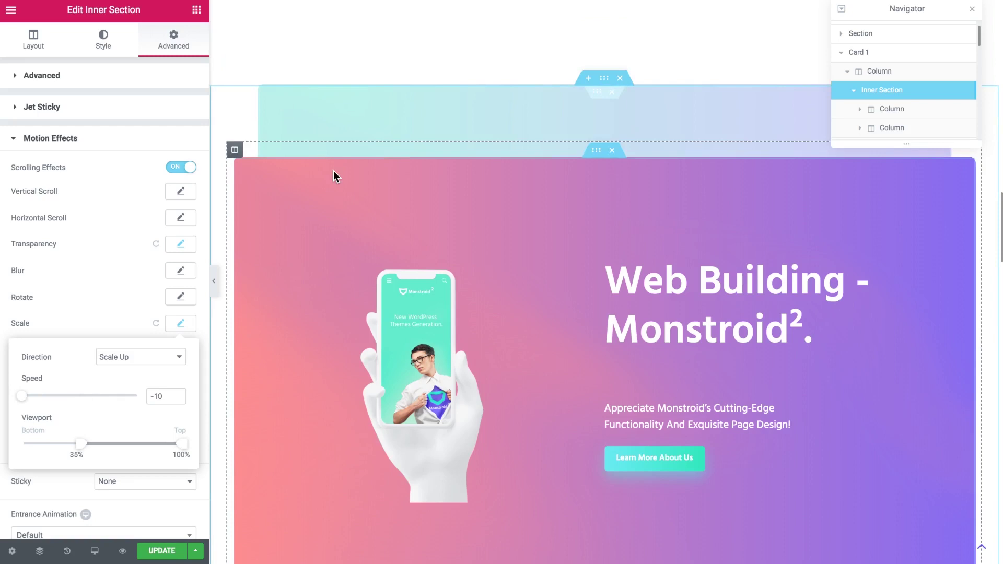
scroll(333, 171, "down", 1)
scroll(334, 176, "down", 1)
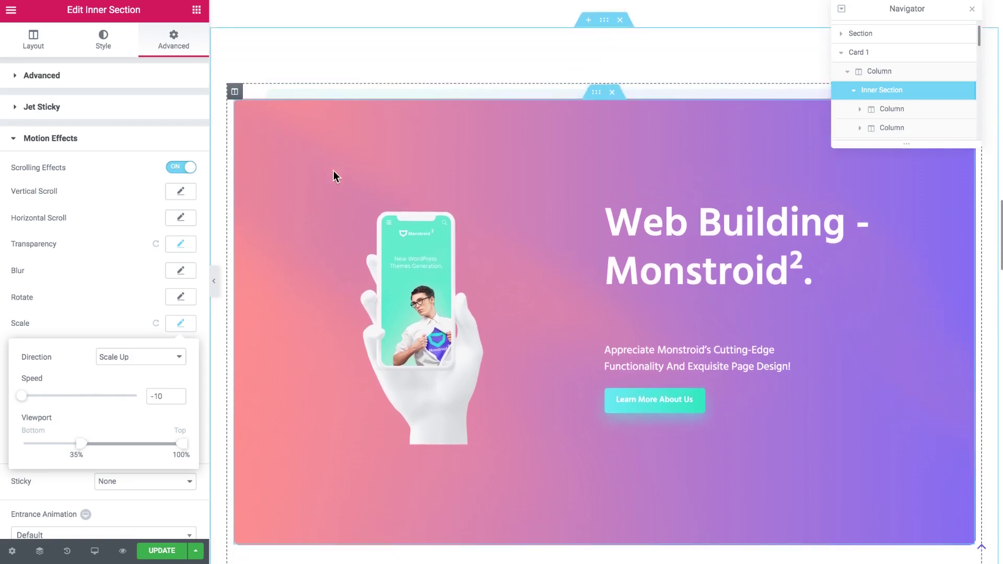
- Examine how Card 1 shrinks and fades as Card 2 slides over it in both scroll directions
scroll(334, 176, "up", 3)
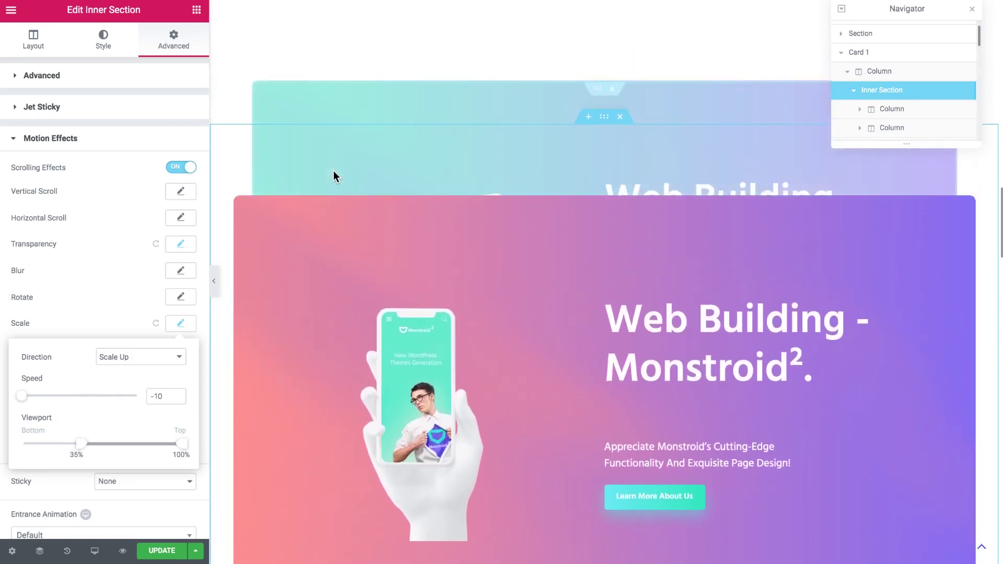
scroll(333, 176, "up", 2)
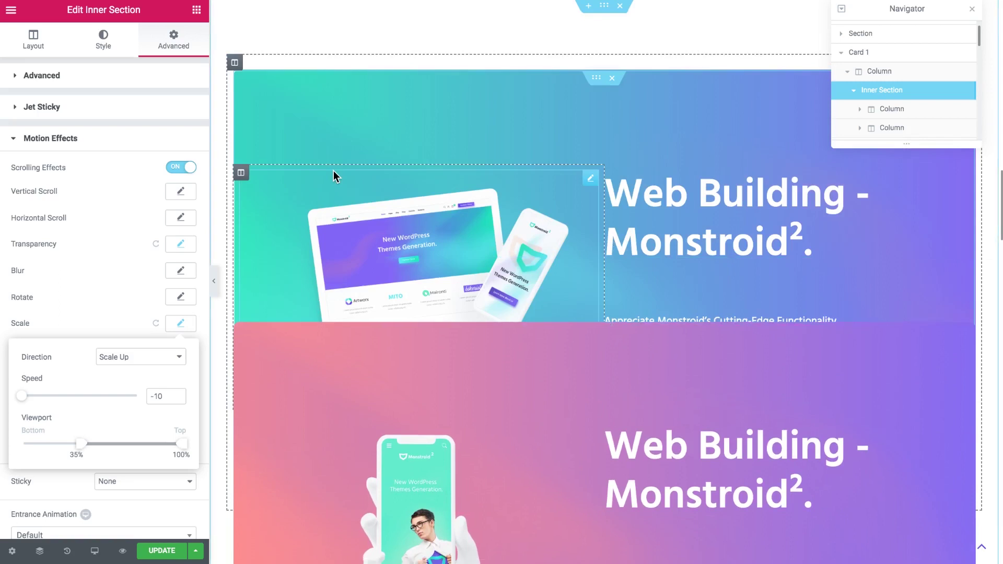
scroll(333, 176, "down", 3)
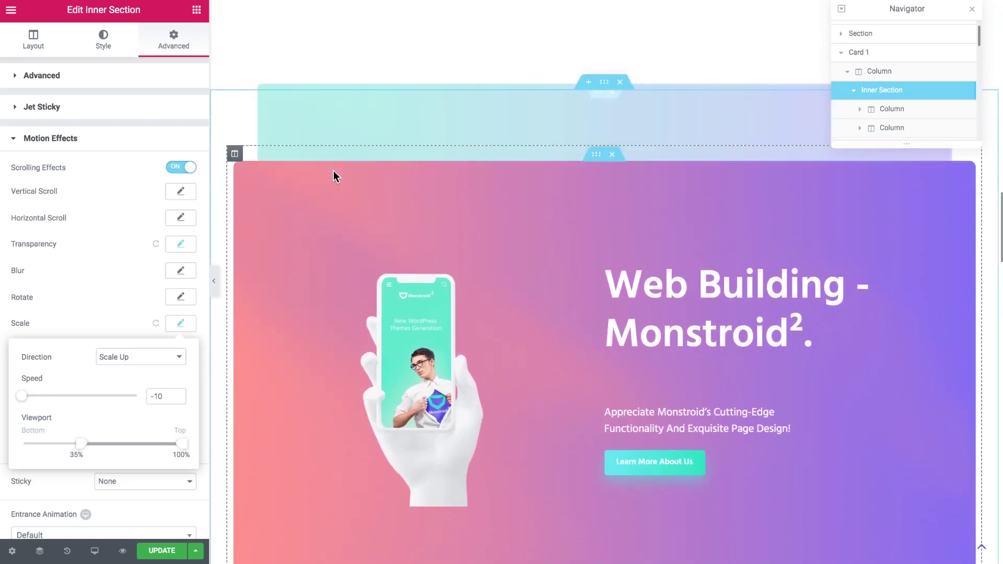
scroll(333, 170, "down", 1)
scroll(334, 170, "down", 1)
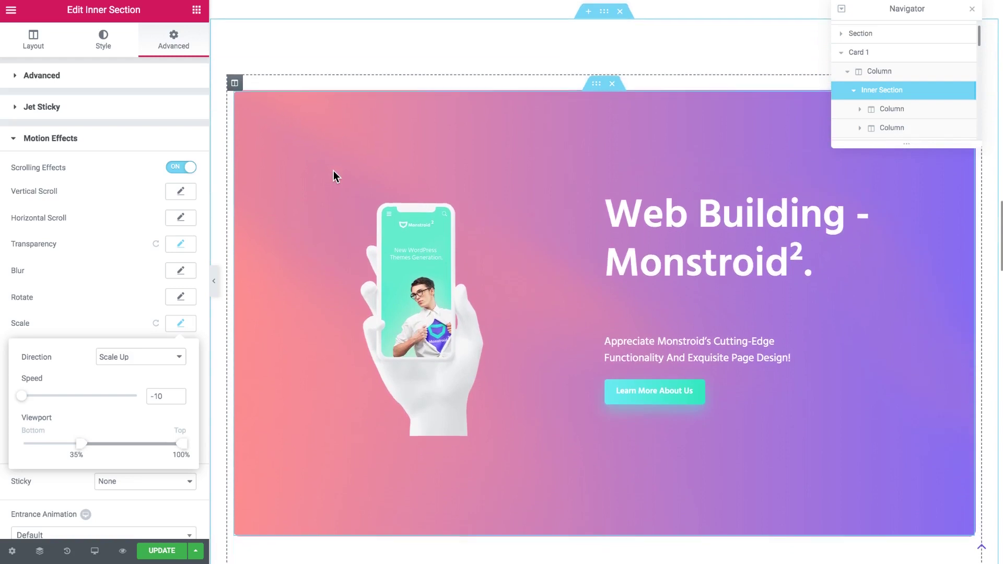
scroll(334, 171, "up", 1)
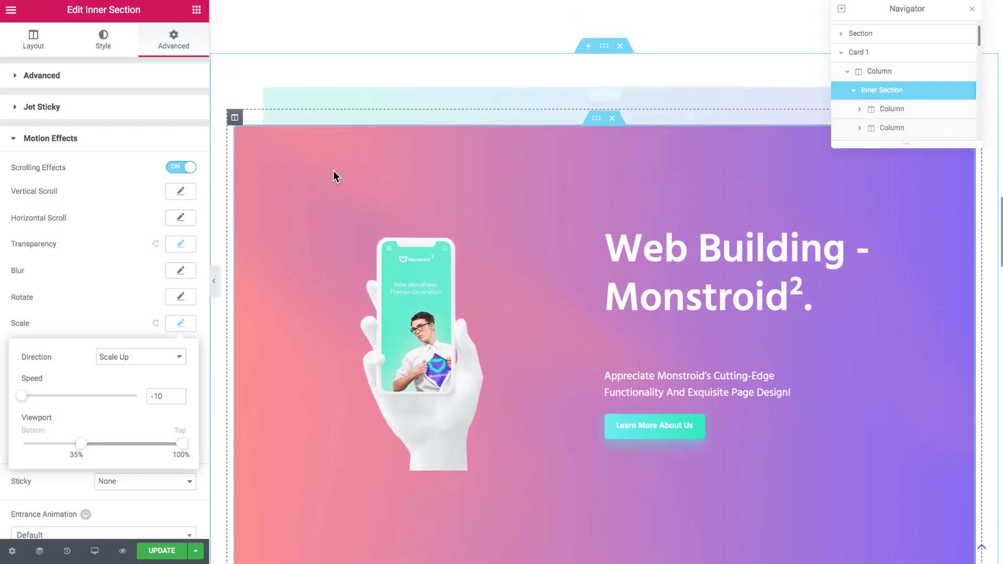
scroll(334, 170, "down", 3)
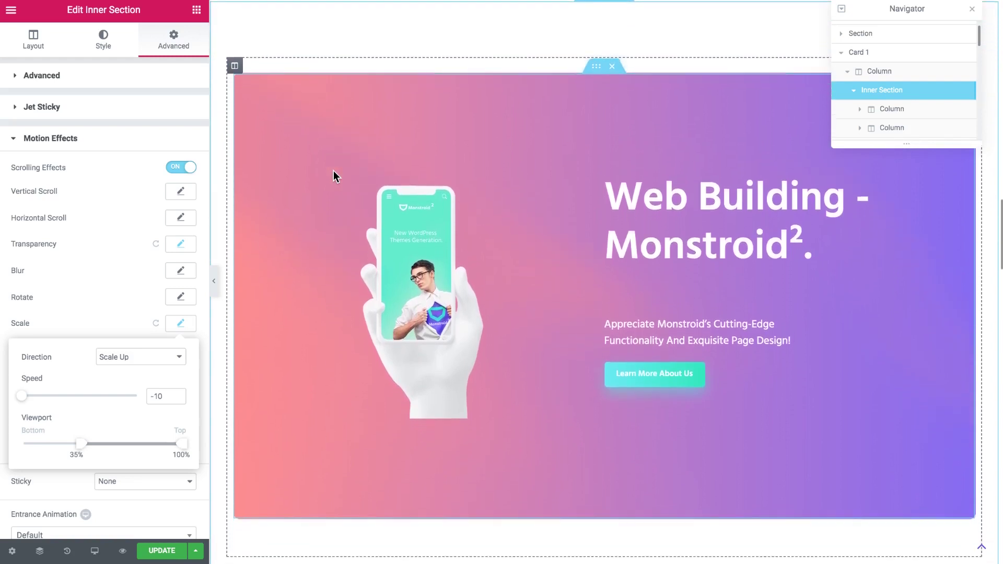
scroll(334, 176, "up", 1)
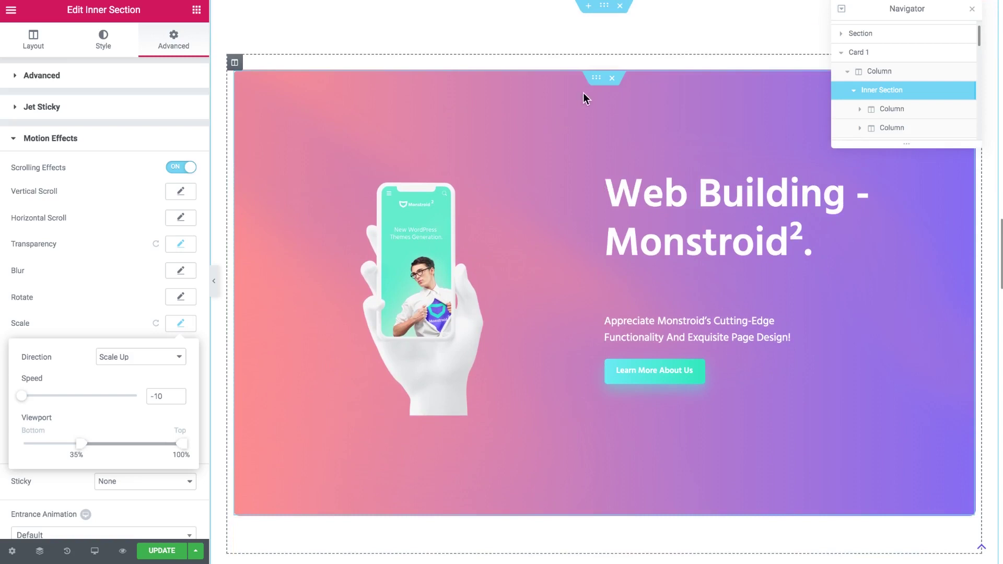
- Turn on scrolling effects for Card 2's inner section and make them relative to the Entire Page
left_click(595, 79)
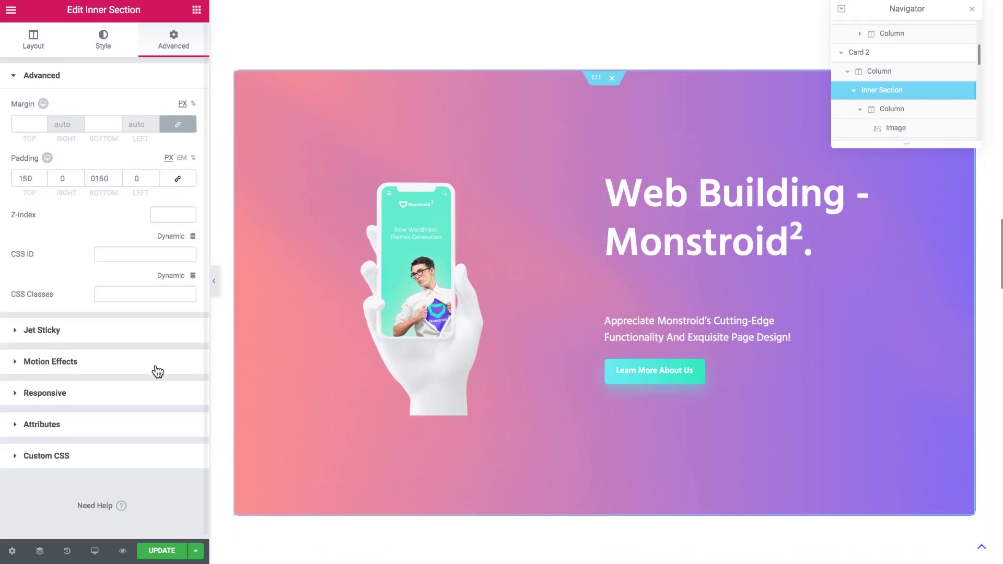
left_click(124, 373)
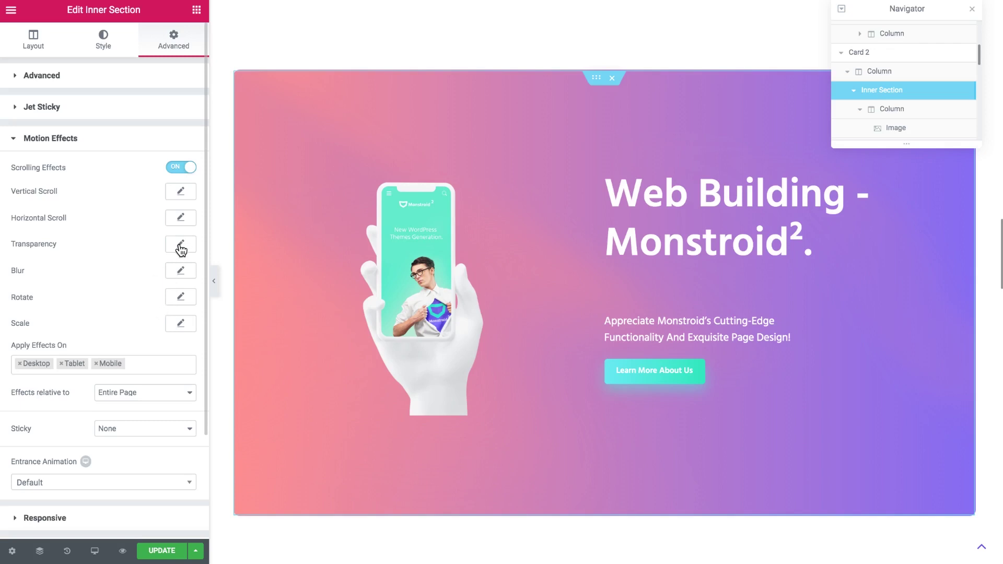
left_click(139, 393)
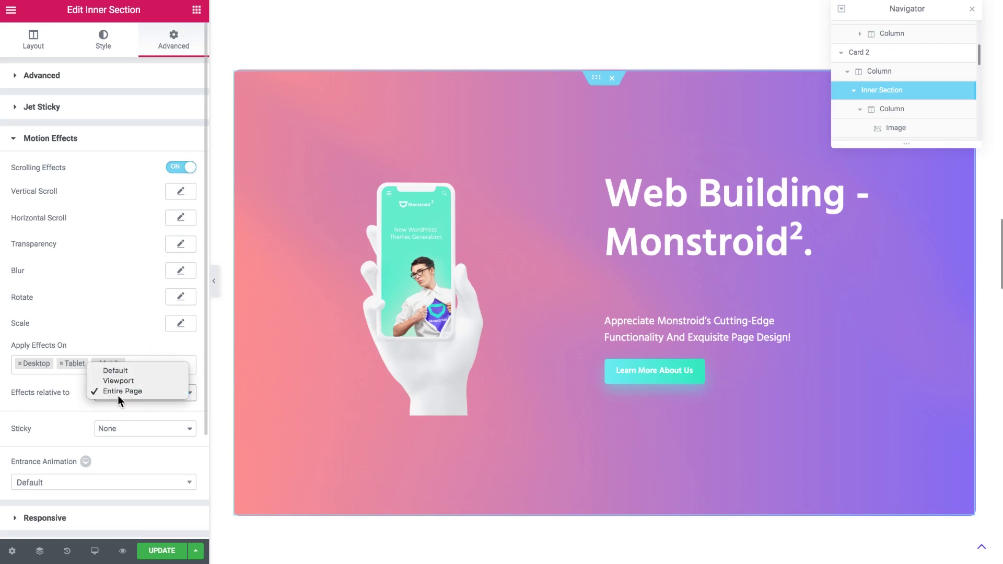
left_click(145, 393)
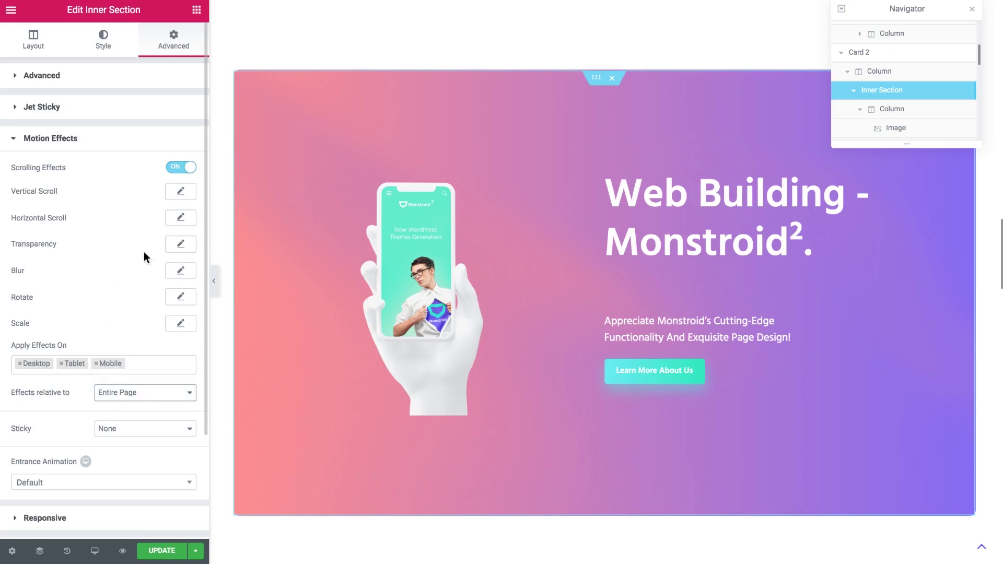
- Enable the Transparency scrolling effect on Card 2's inner section with direction Fade Out and level 100
left_click(181, 244)
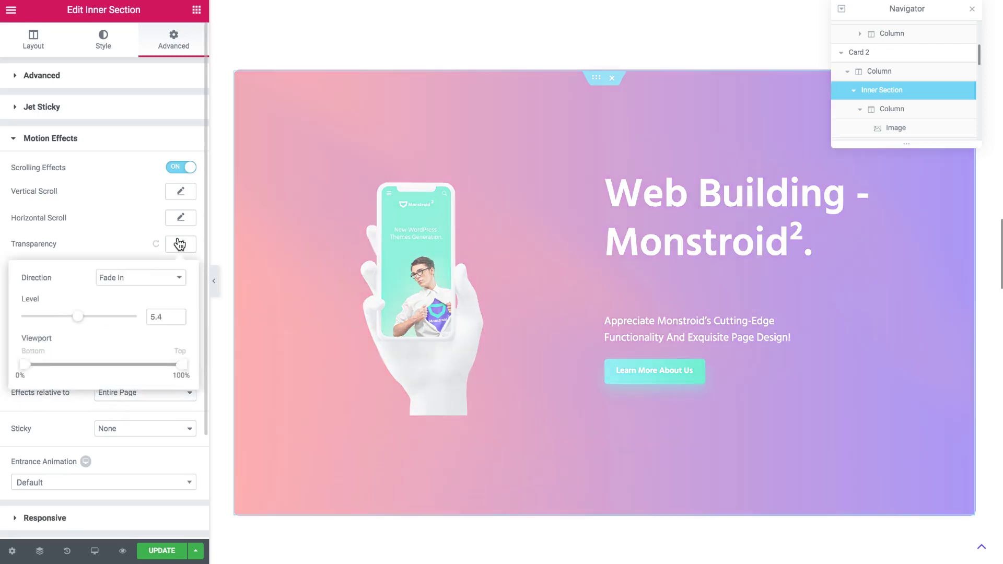
left_click(131, 287)
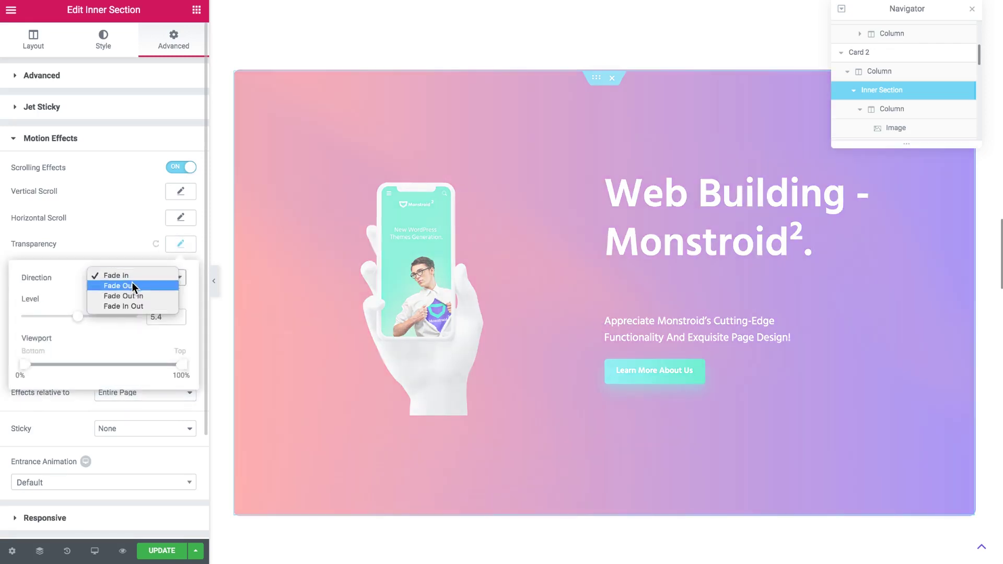
left_click(131, 285)
left_click_drag(79, 321, 132, 321)
left_click(167, 319)
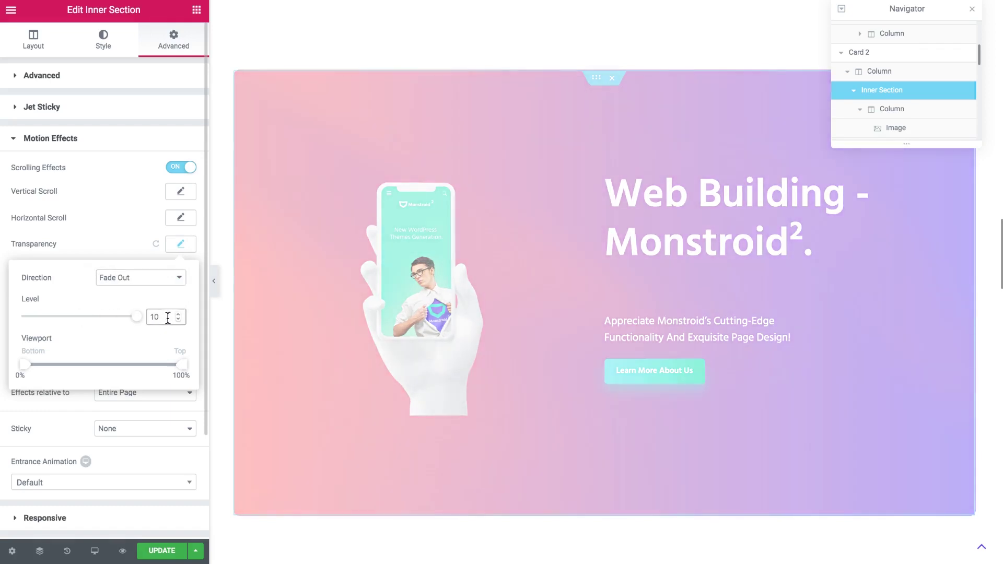
type("0")
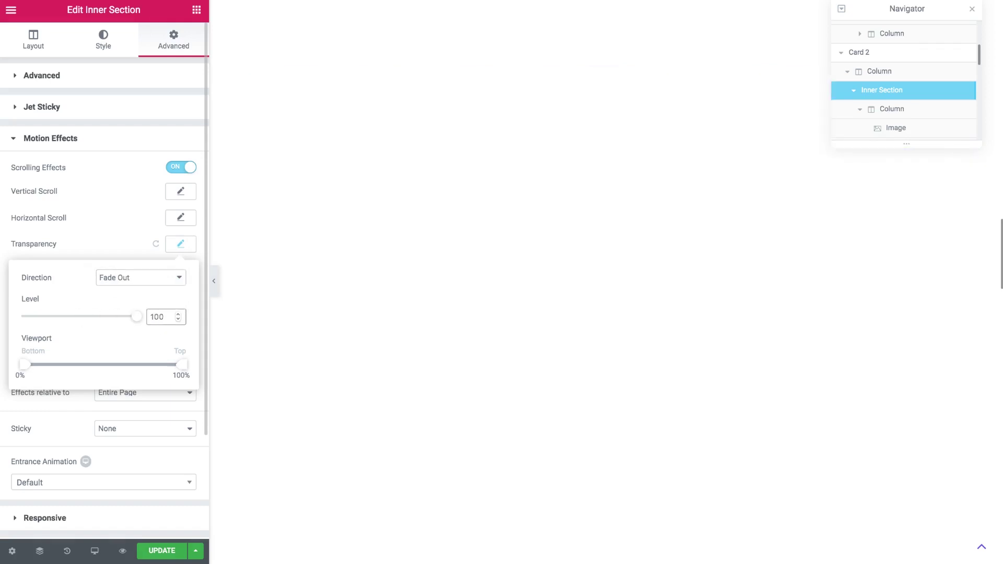
- Set the lower viewport limit of the Transparency effect on Card 2's inner section to 53%
left_click_drag(25, 370, 107, 380)
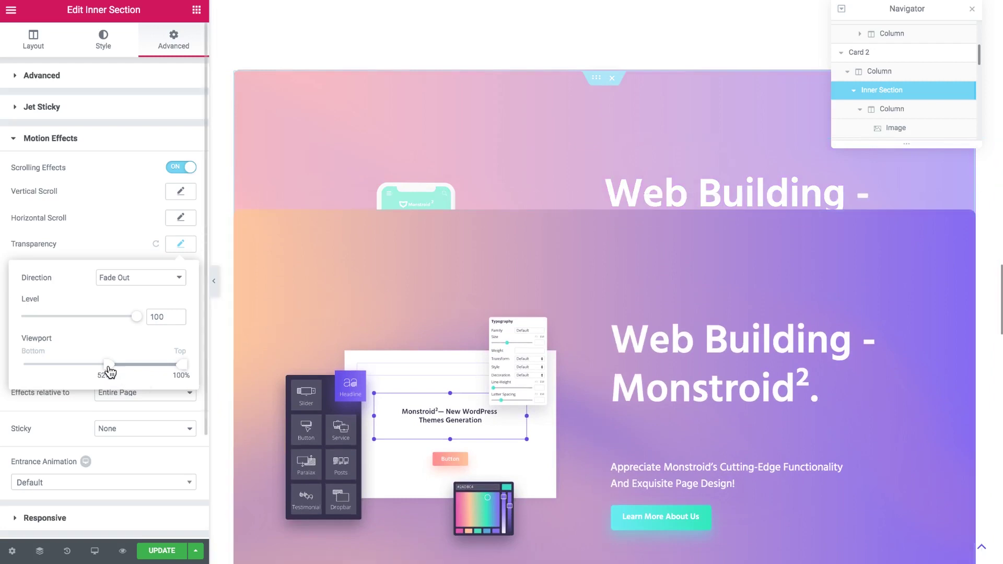
left_click_drag(110, 372, 113, 373)
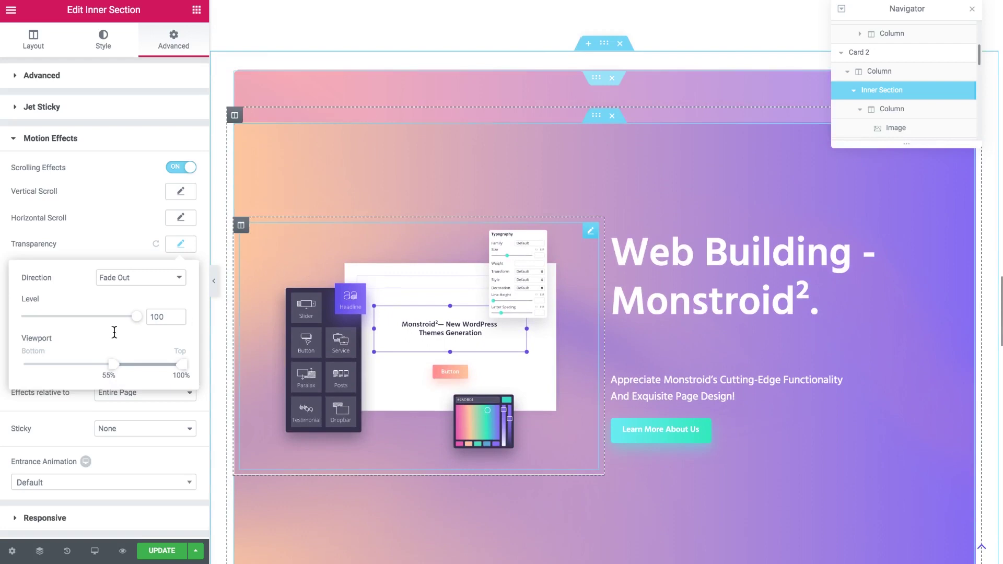
left_click_drag(112, 368, 112, 368)
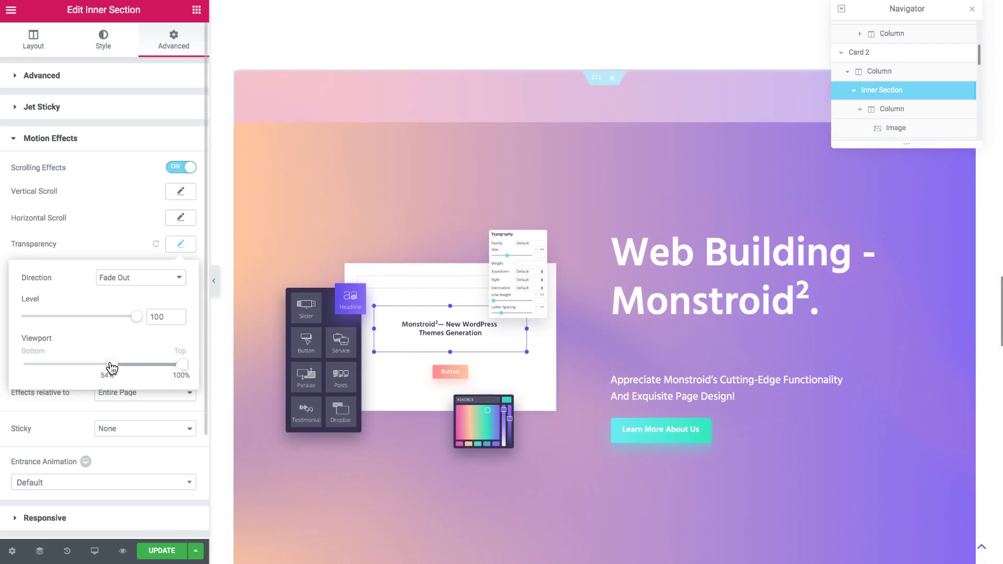
scroll(303, 269, "down", 1)
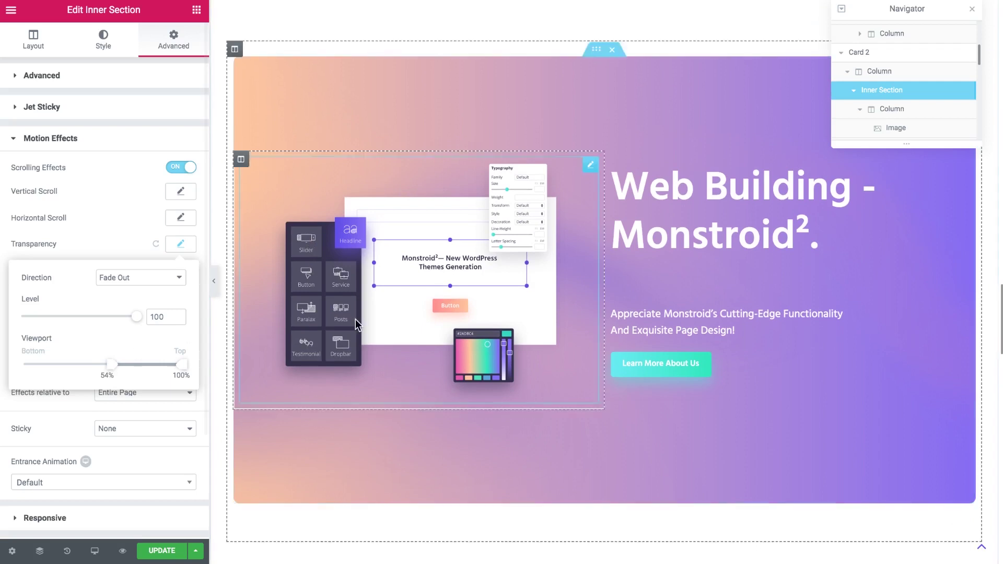
scroll(354, 320, "up", 3)
scroll(355, 321, "down", 1)
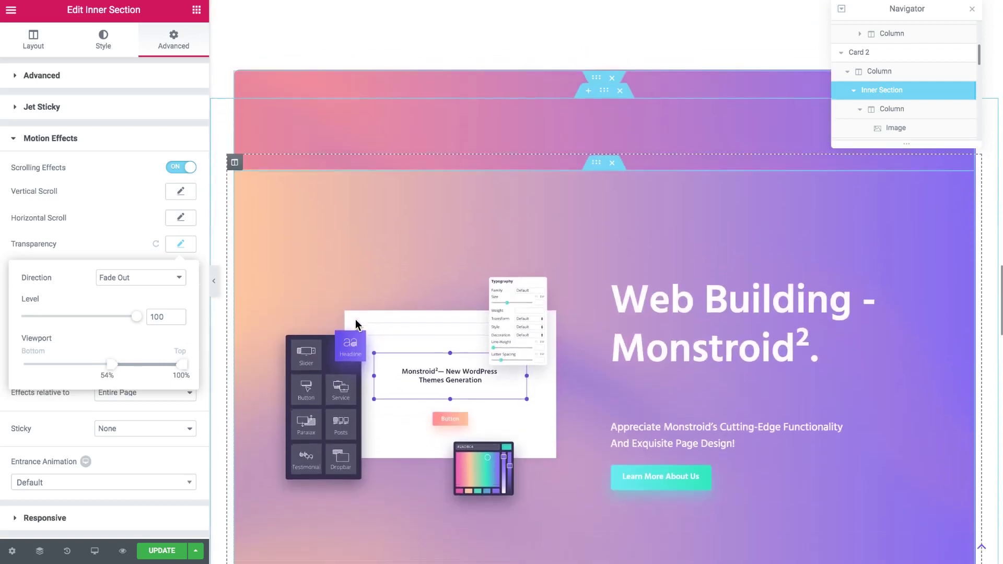
scroll(356, 324, "down", 1)
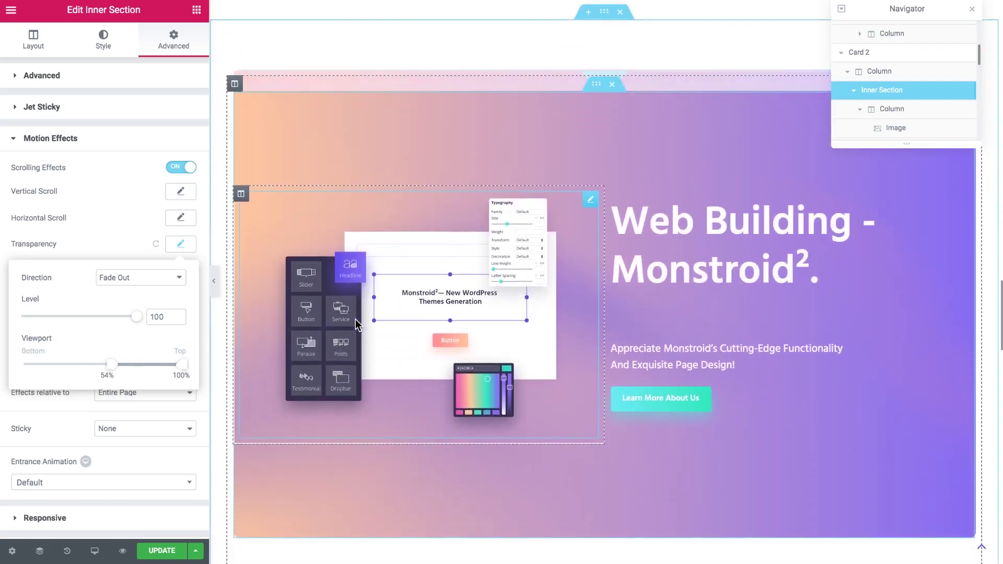
left_click_drag(111, 365, 109, 364)
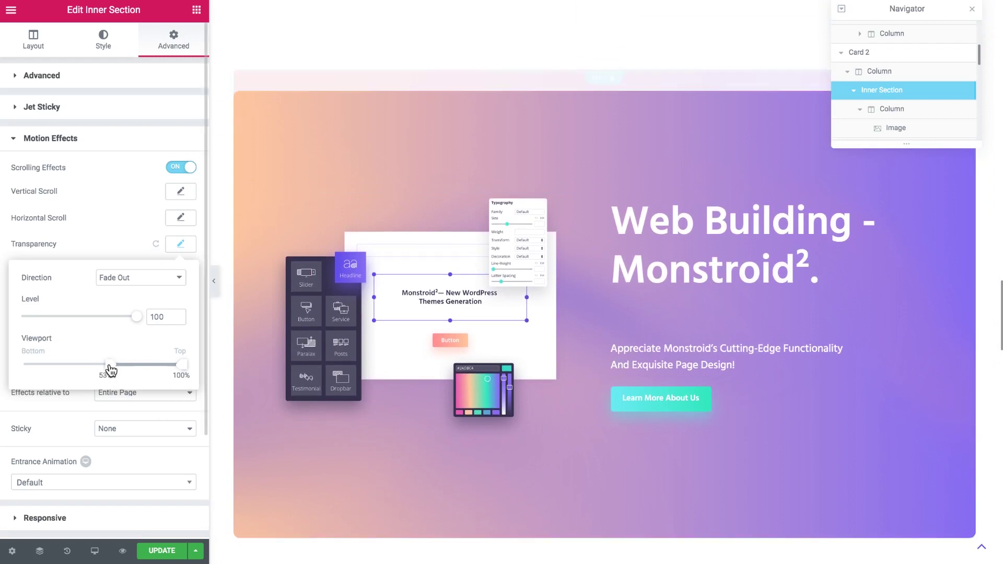
- Examine how Card 2 fades out as Card 3 slides over it in both scroll directions
scroll(365, 287, "down", 1)
scroll(371, 286, "up", 3)
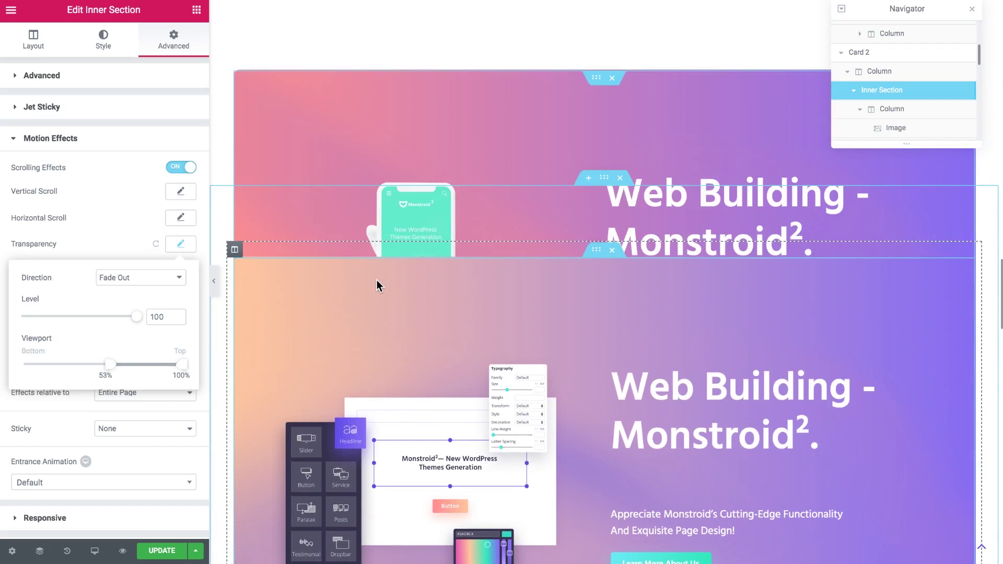
scroll(377, 285, "down", 2)
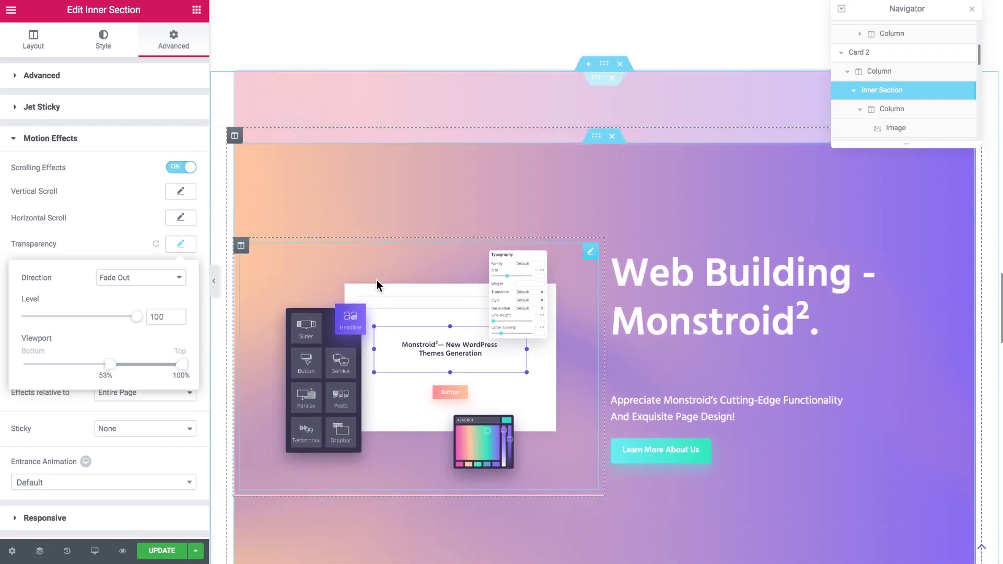
scroll(377, 286, "down", 1)
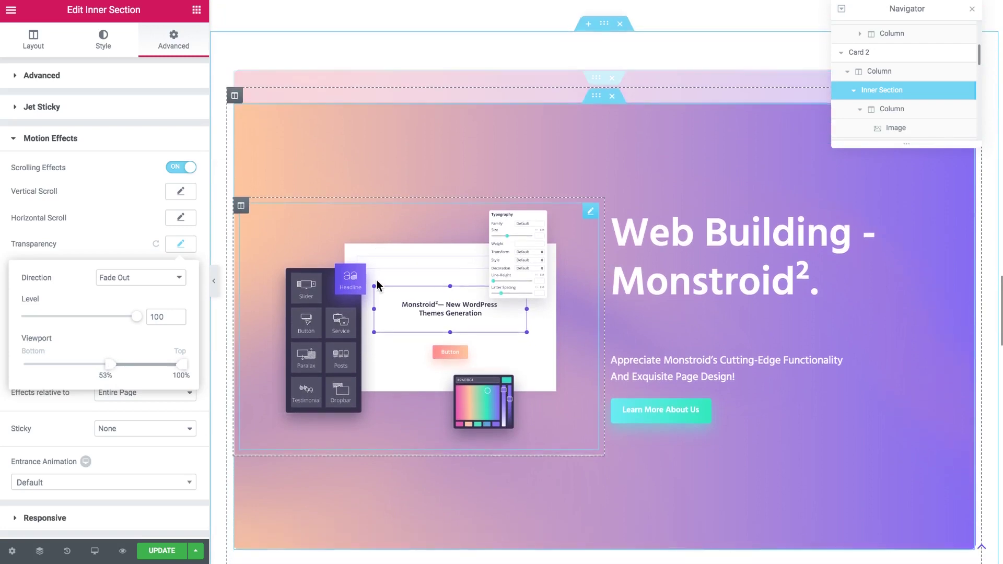
scroll(378, 286, "down", 3)
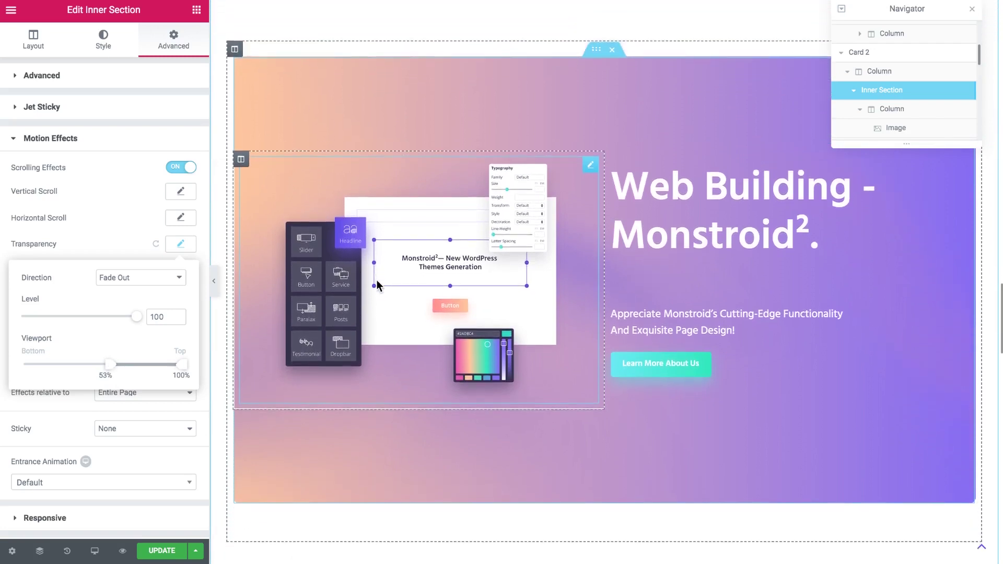
scroll(378, 285, "down", 2)
scroll(377, 285, "up", 5)
scroll(377, 285, "up", 3)
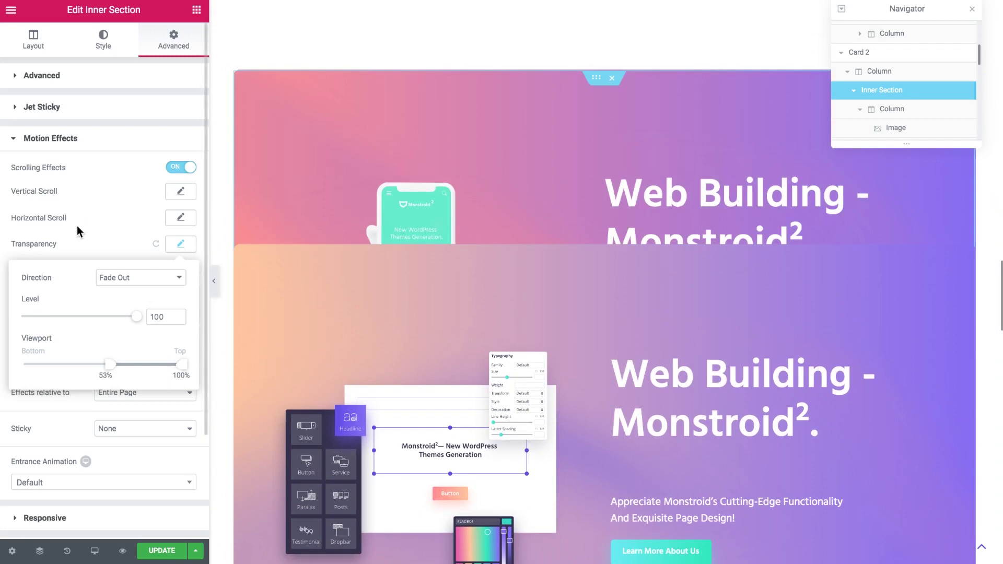
- Enable the Scale scrolling effect on Card 2's inner section with direction Scale Up and speed -10
left_click(100, 229)
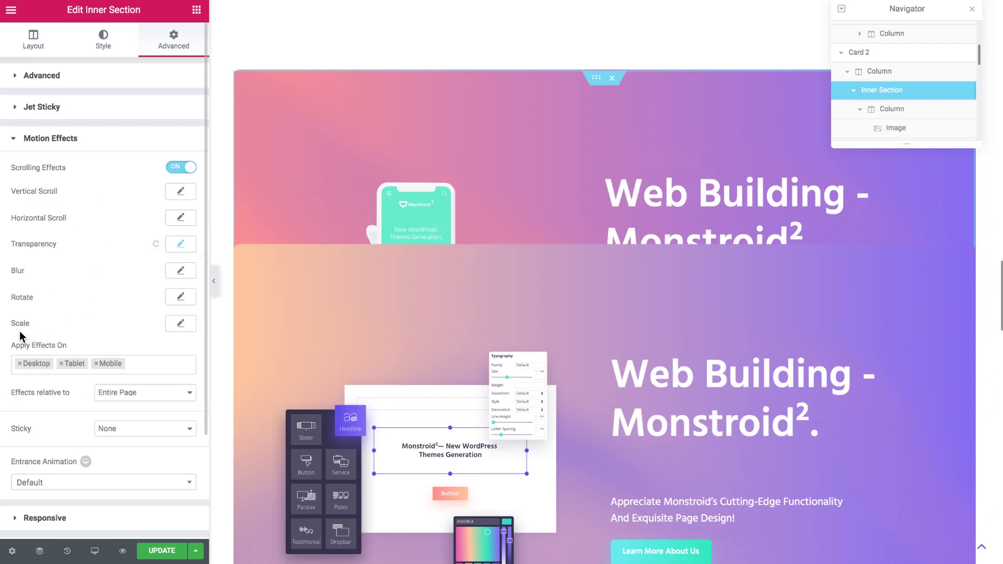
left_click(179, 324)
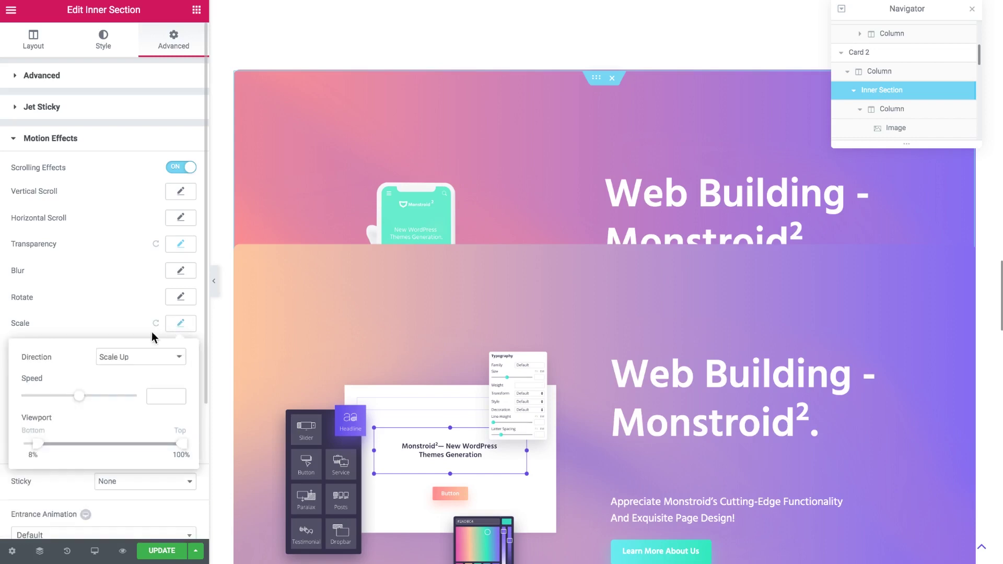
left_click(140, 359)
left_click(119, 355)
left_click_drag(79, 395, 25, 404)
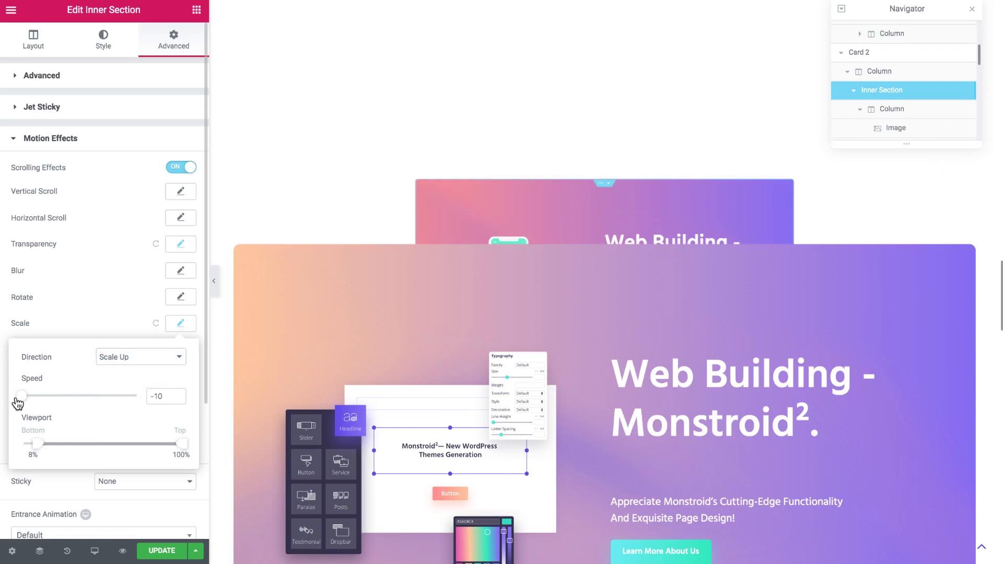
- Set the lower viewport limit of Card 2's Scale effect to 53%
left_click_drag(40, 446, 103, 445)
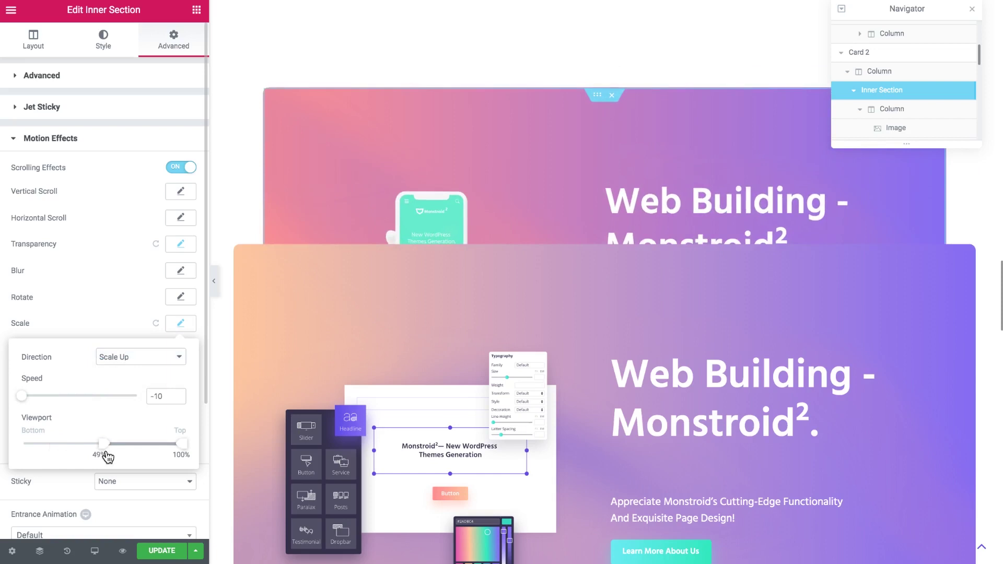
left_click_drag(108, 458, 112, 457)
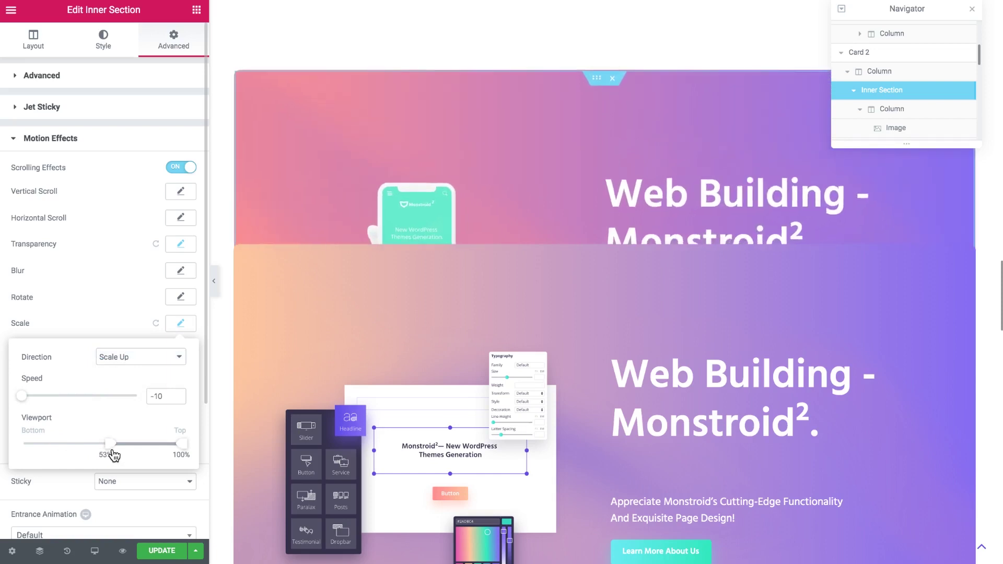
left_click_drag(110, 452, 112, 448)
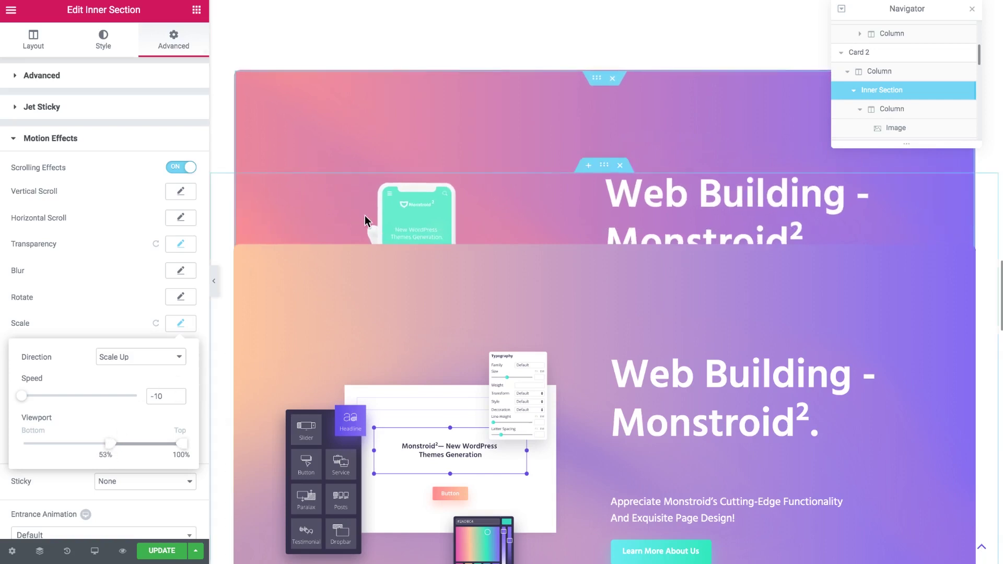
- Examine the combined scale and fade of Card 2 under Card 3, previewing the page without the editing panel
scroll(367, 215, "down", 2)
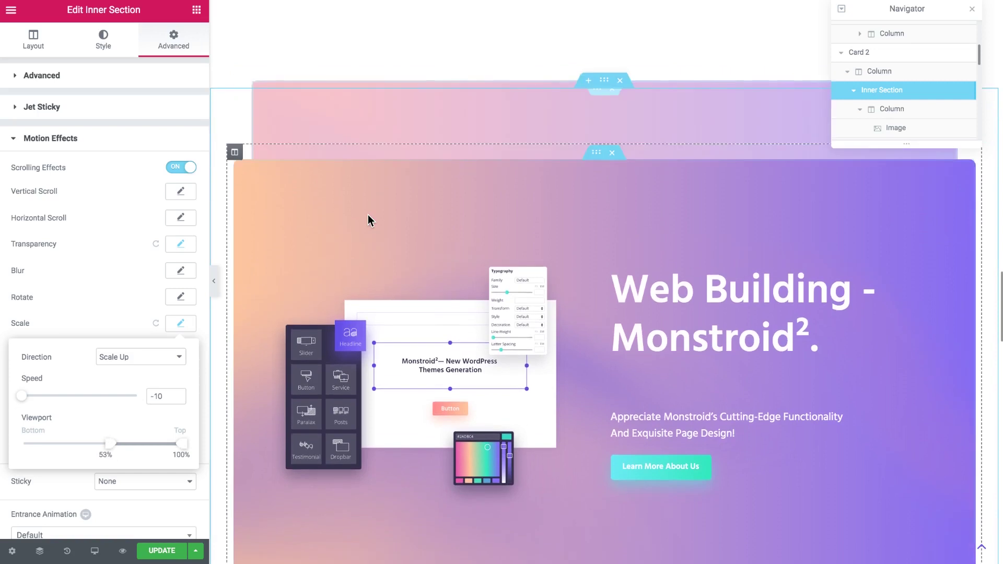
scroll(367, 215, "down", 1)
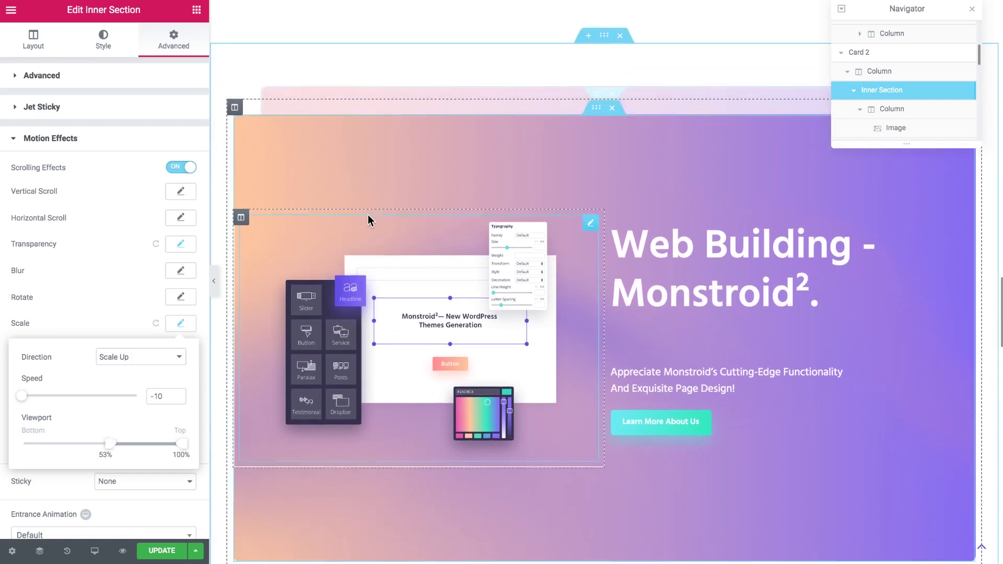
key("ctrl+p")
scroll(340, 278, "up", 2)
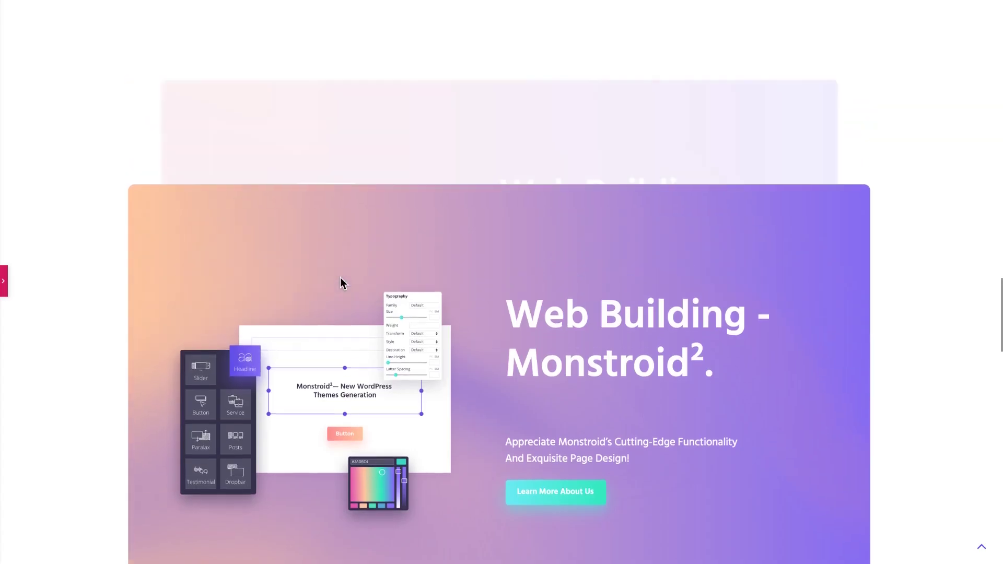
scroll(340, 277, "up", 2)
scroll(341, 278, "up", 4)
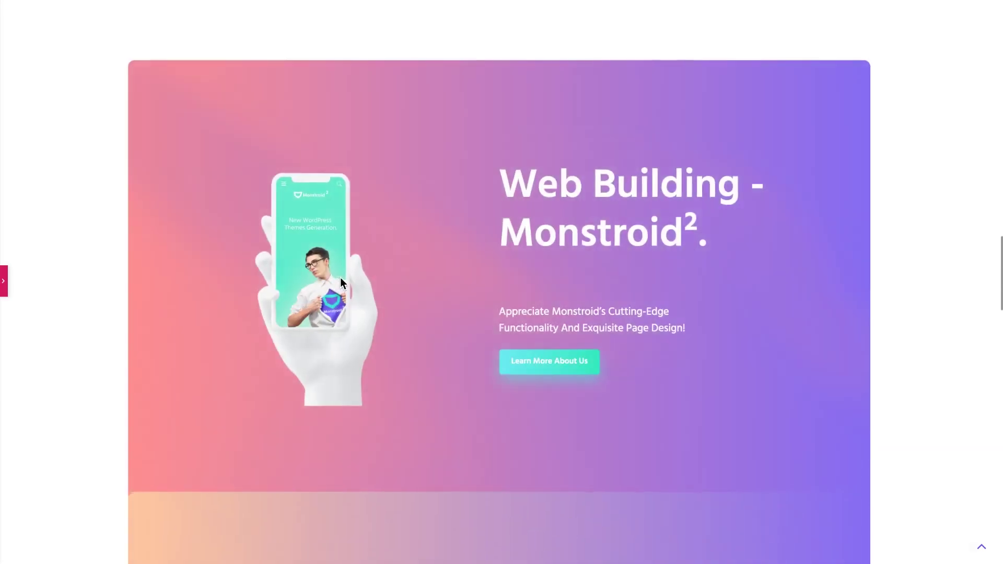
scroll(340, 277, "up", 2)
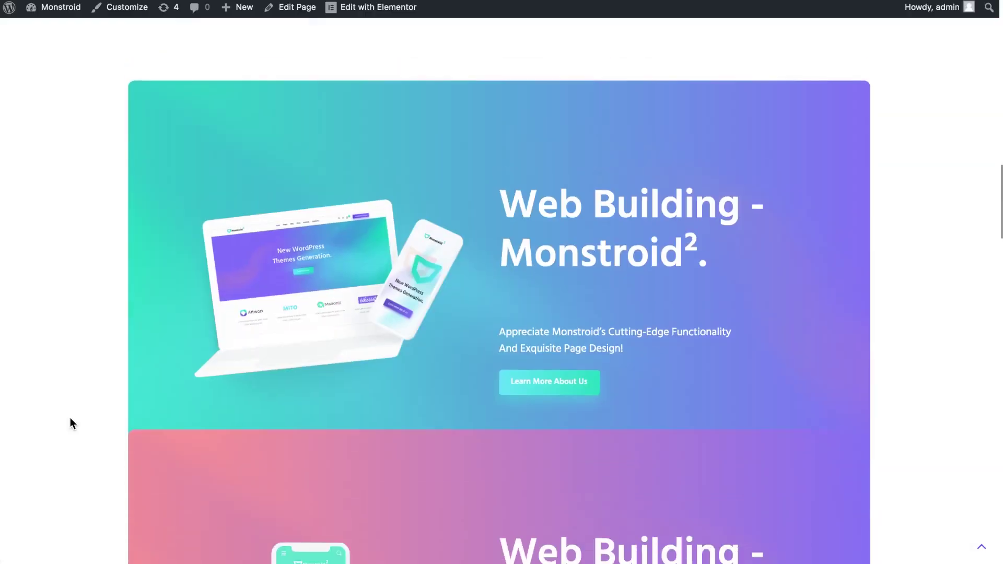
- Examine the stacking, shrinking and fading of all three cards on the live page
scroll(70, 419, "down", 5)
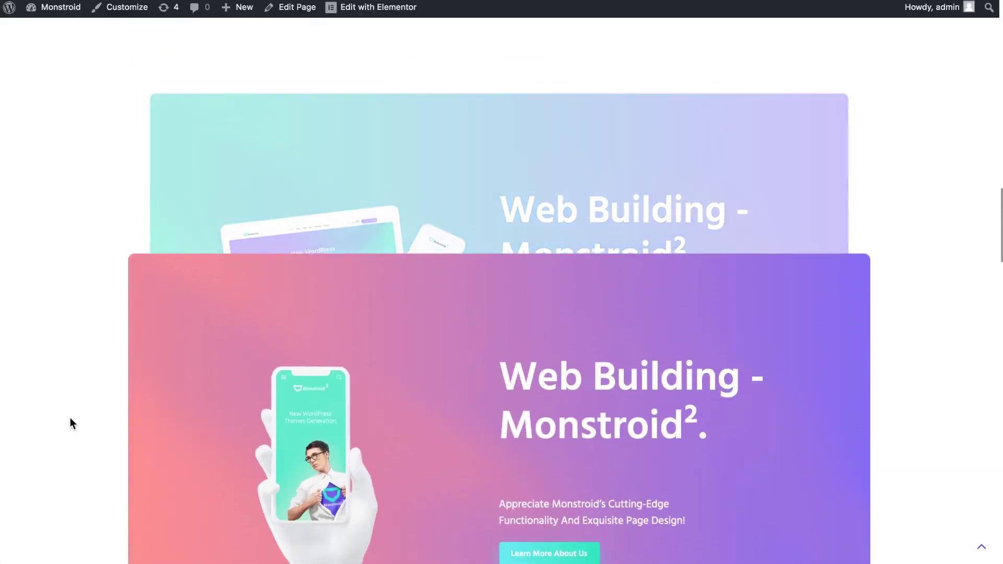
scroll(70, 418, "down", 5)
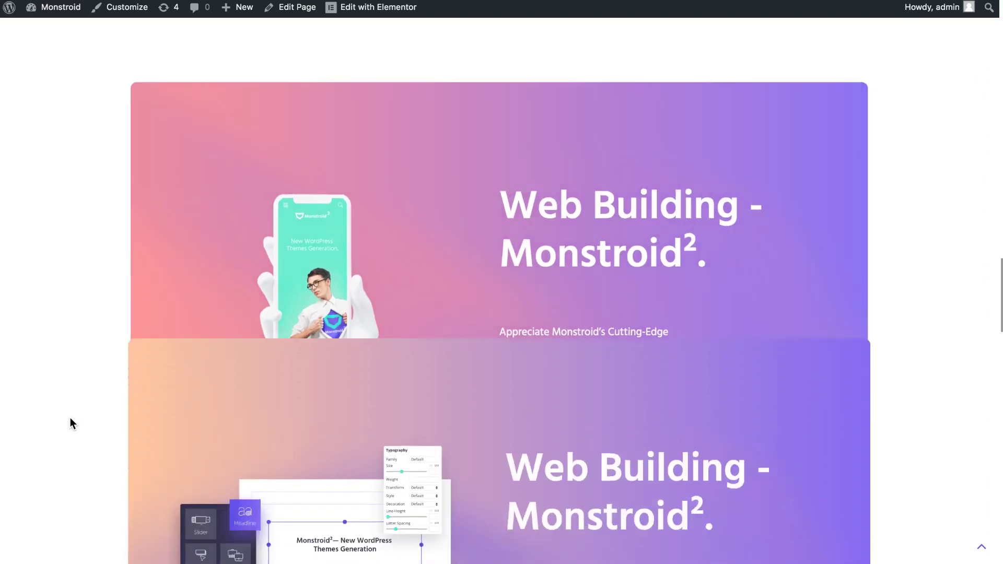
scroll(70, 418, "down", 10)
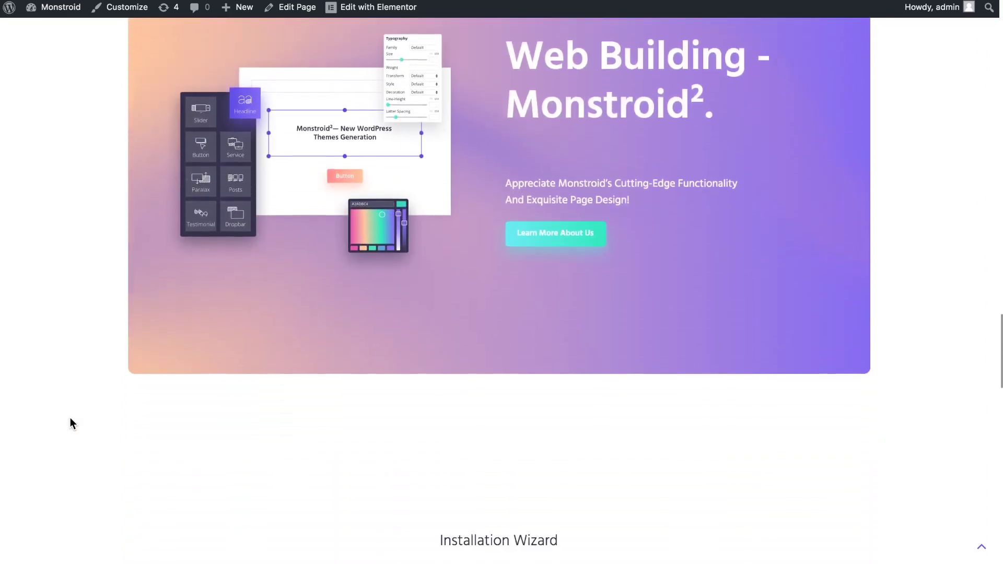
scroll(70, 418, "down", 9)
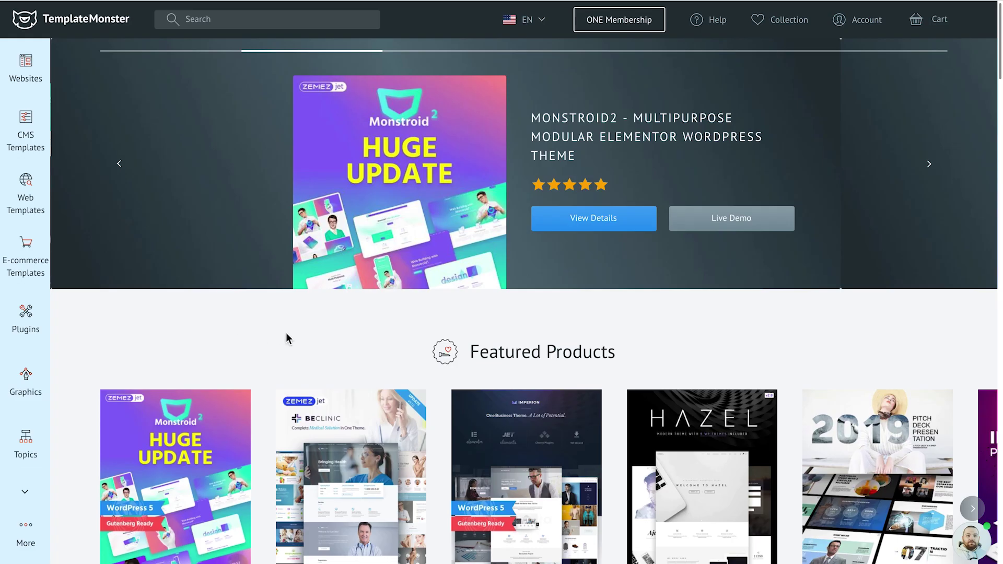
- Browse the featured and new products on the TemplateMonster home page
scroll(259, 333, "down", 5)
scroll(259, 333, "down", 7)
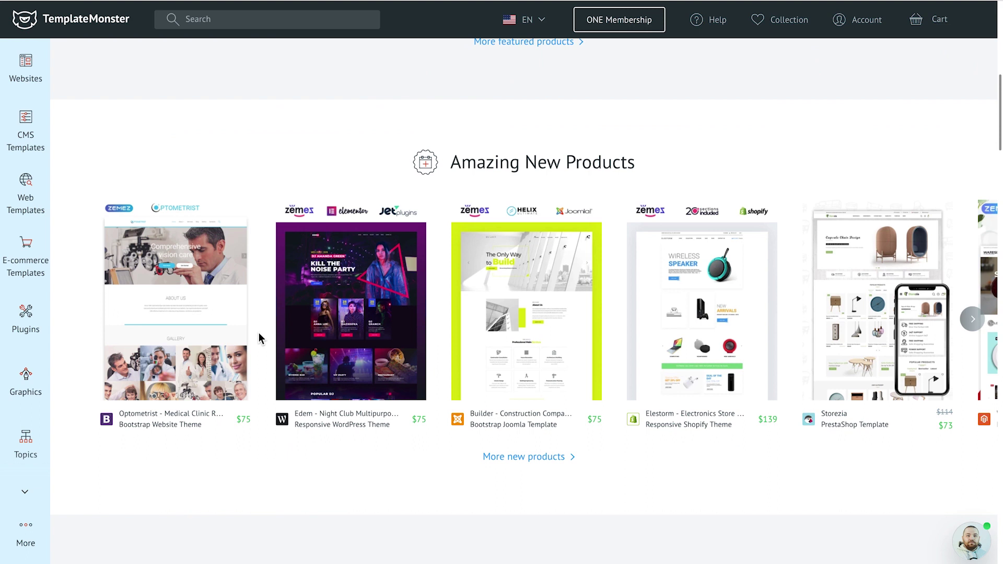
scroll(259, 333, "up", 8)
scroll(258, 339, "up", 2)
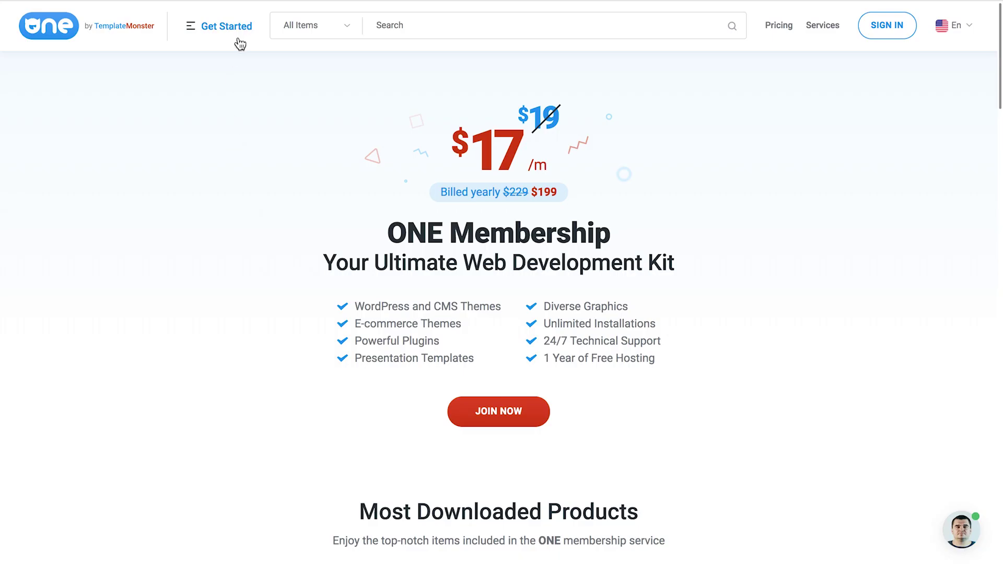
- Look over the item categories offered with ONE Membership and open the WordPress category
left_click(240, 38)
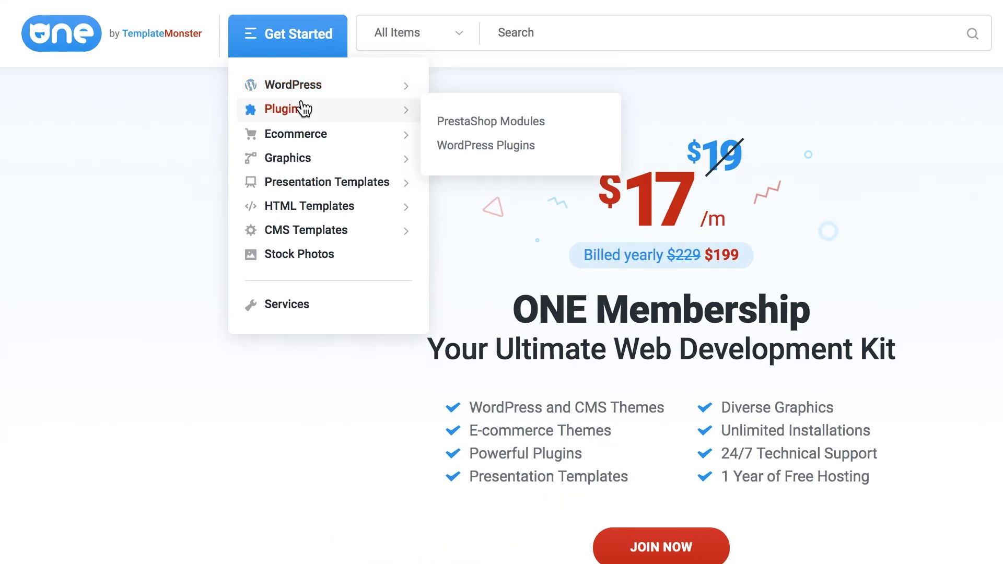
mouse_move(305, 138)
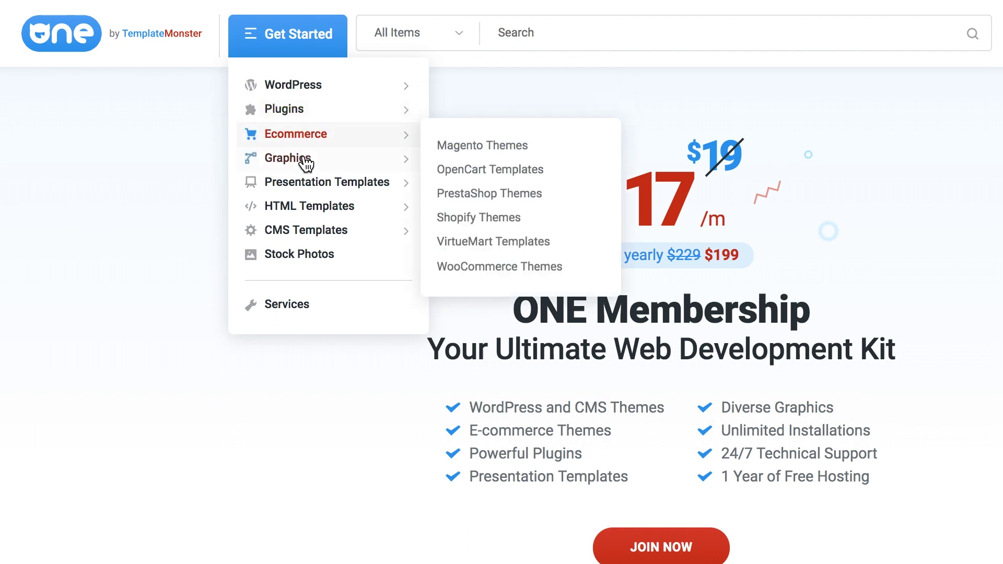
mouse_move(310, 187)
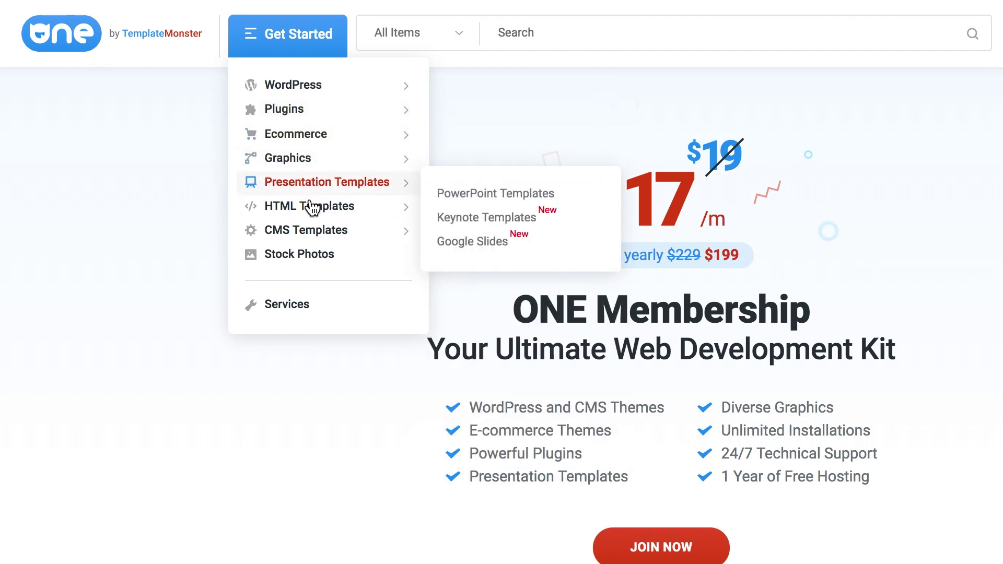
mouse_move(314, 215)
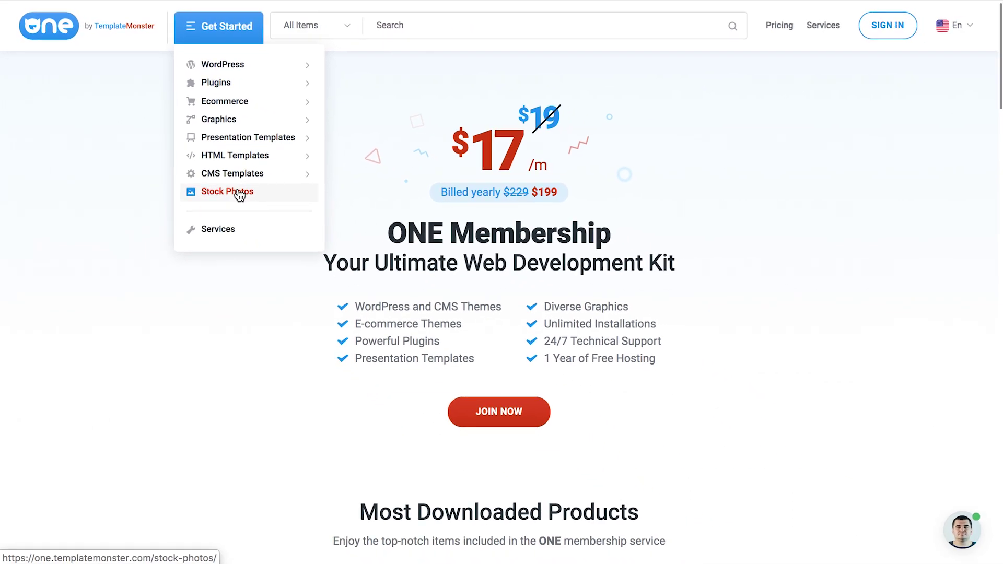
left_click(239, 72)
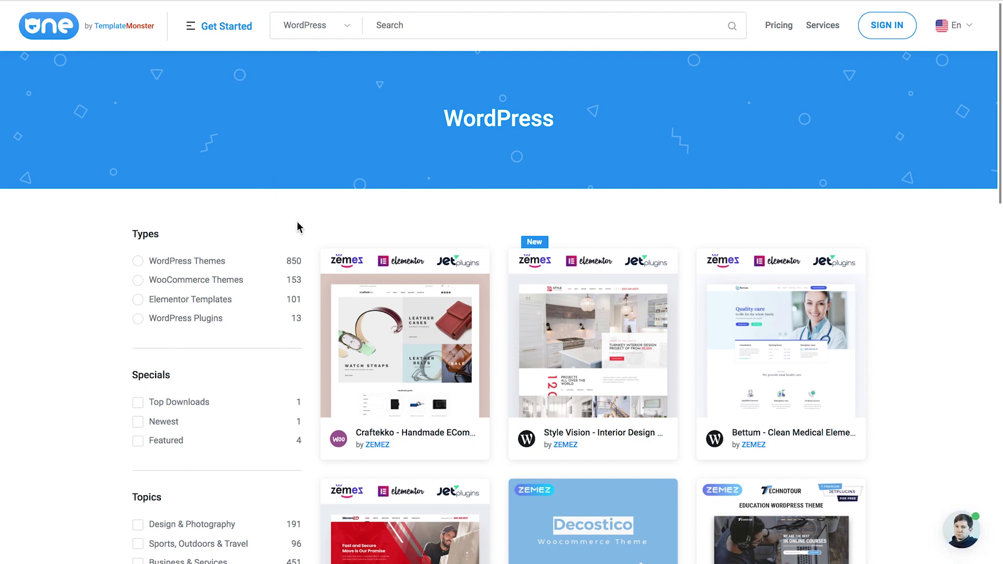
- Browse the filters and theme listings of the WordPress category
scroll(304, 232, "down", 7)
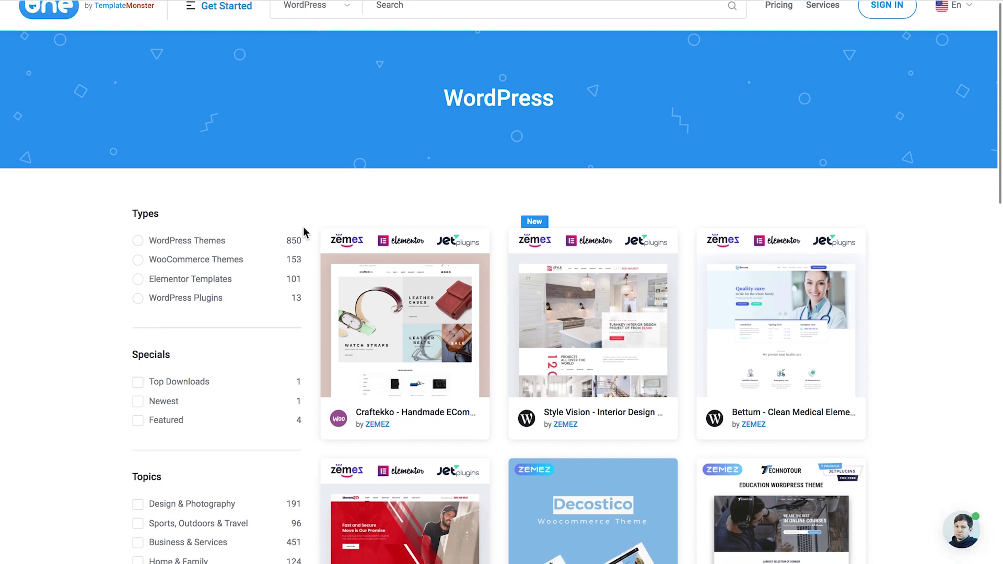
scroll(305, 233, "down", 4)
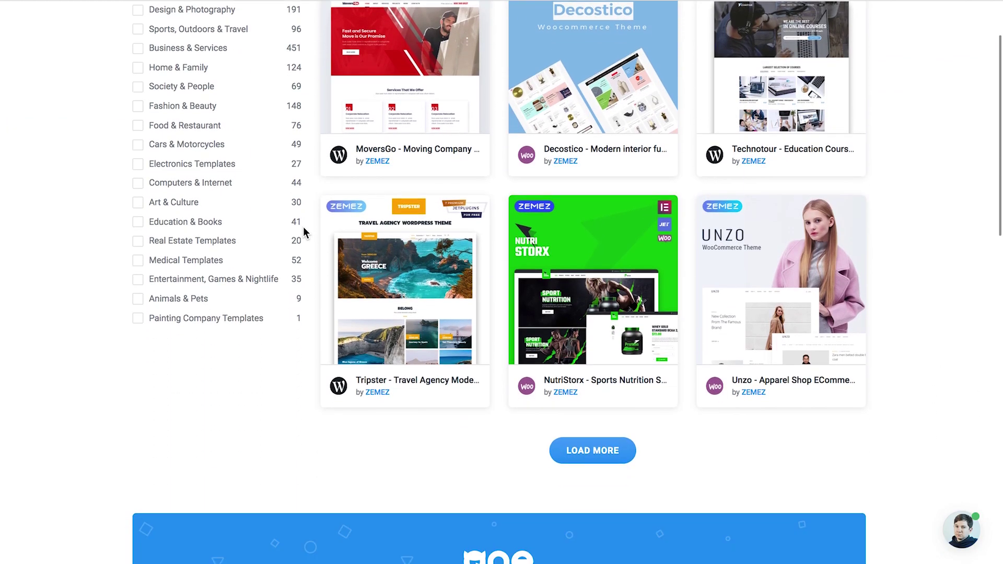
scroll(303, 228, "up", 9)
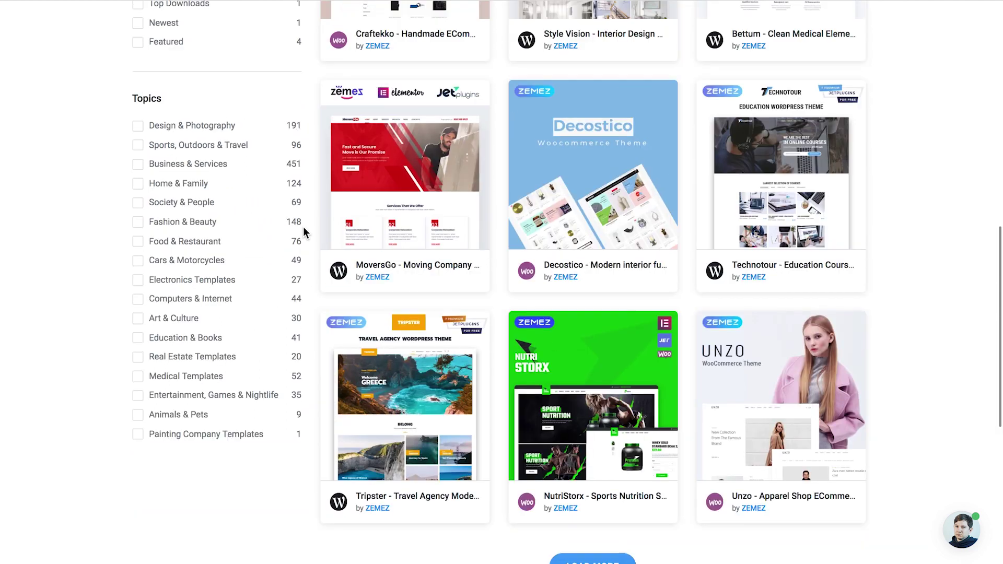